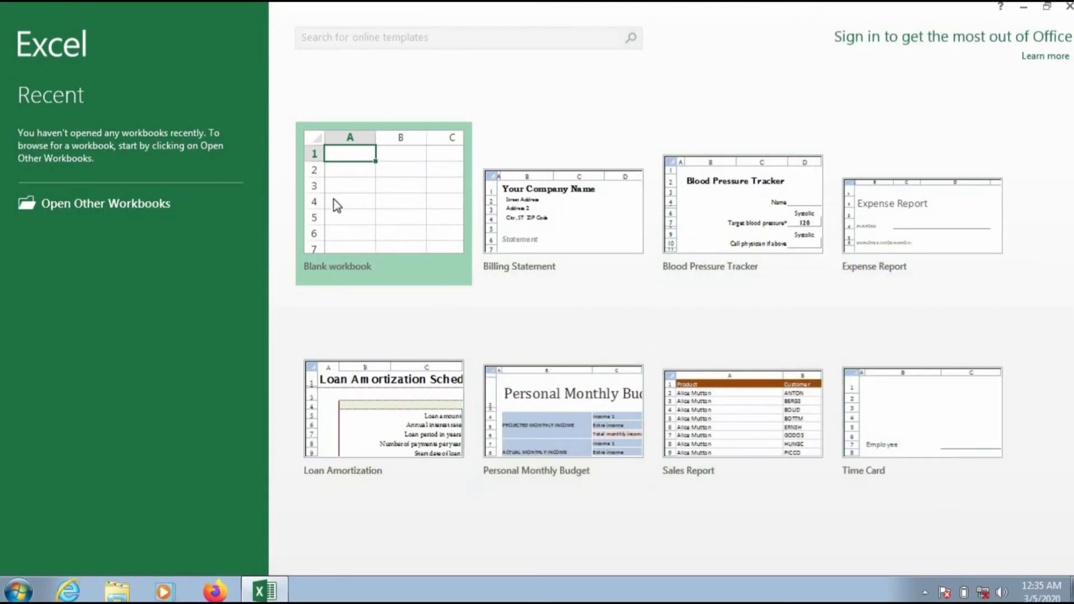
Create a new blank workbook.
left_click(351, 205)
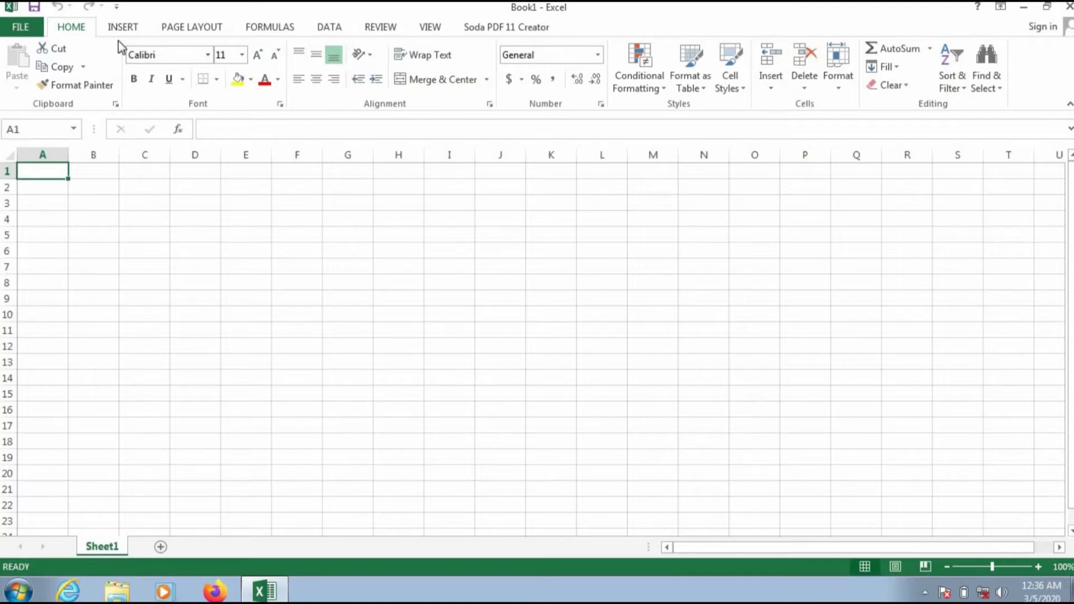
Examine the File, Insert, Page Layout, Formulas, Data, Review, View and Soda PDF 11 Creator commands, ending on the Home commands.
left_click(19, 29)
left_click(25, 31)
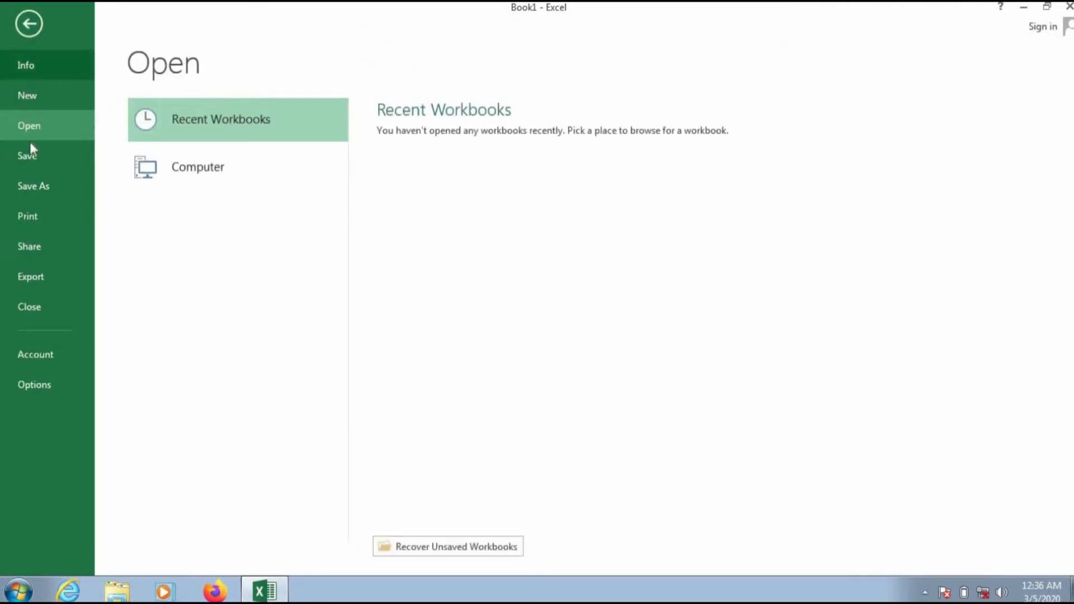
left_click(33, 24)
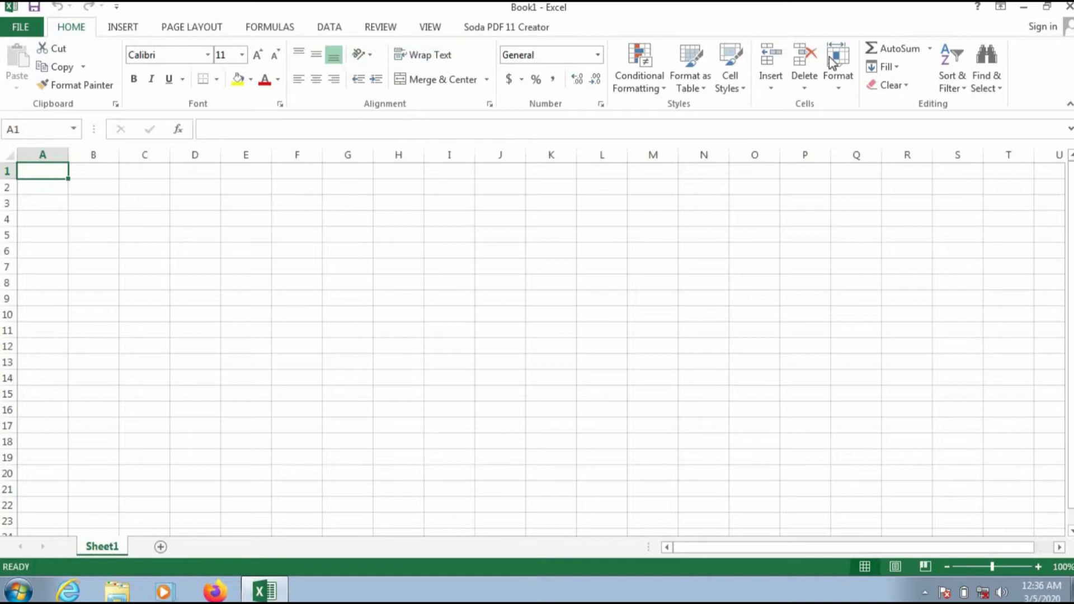
left_click(141, 28)
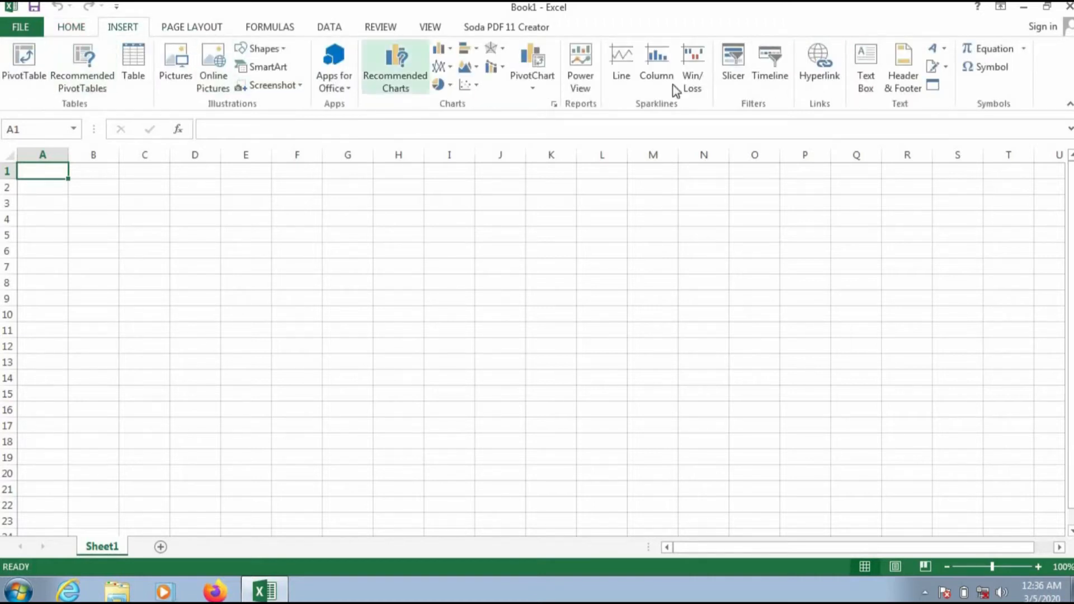
left_click(203, 30)
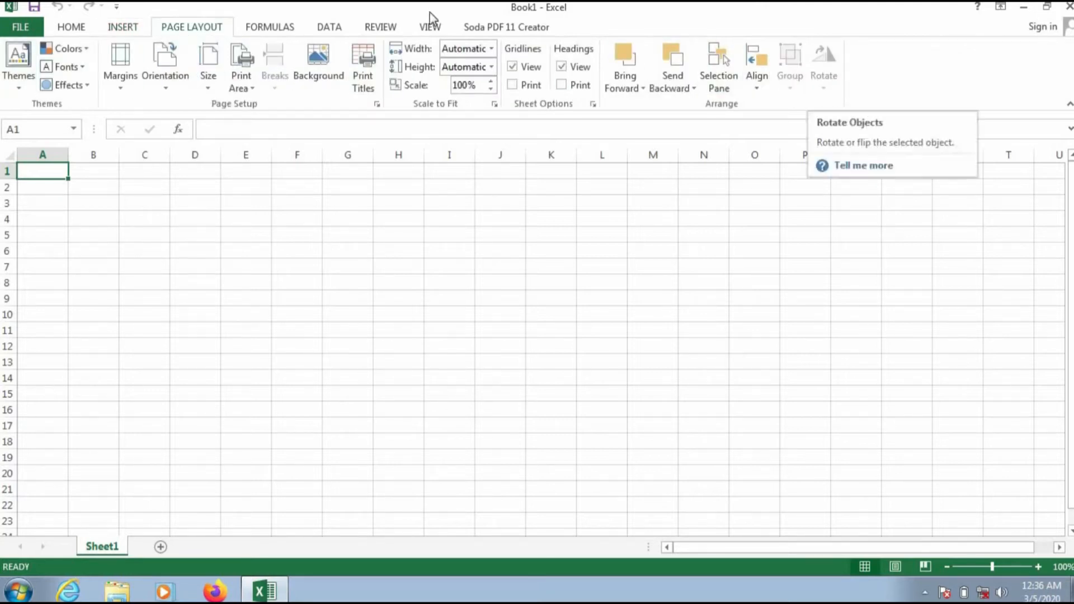
left_click(275, 28)
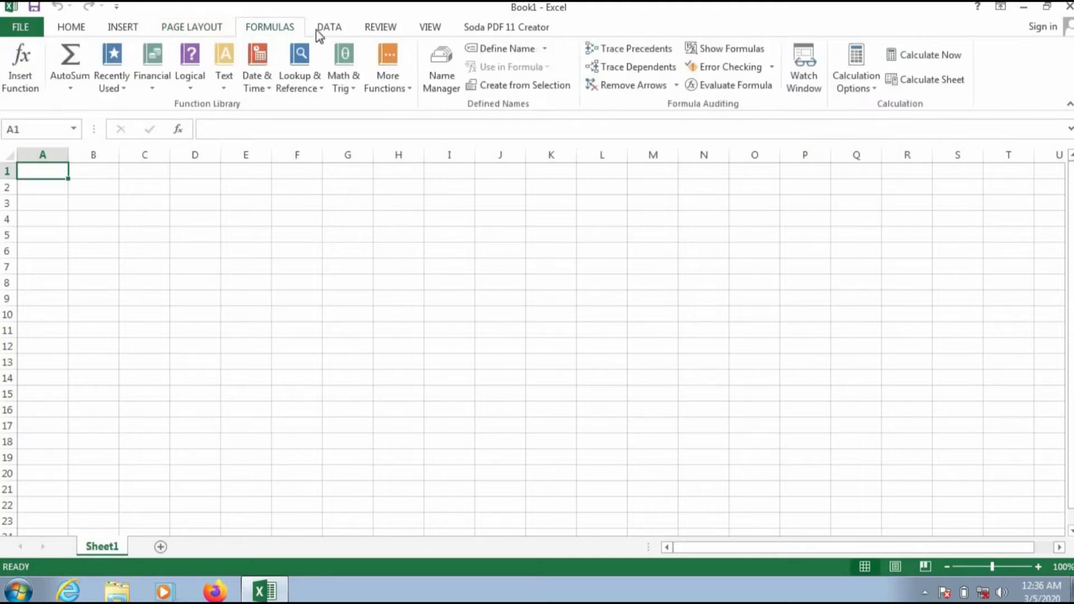
left_click(339, 28)
left_click(401, 27)
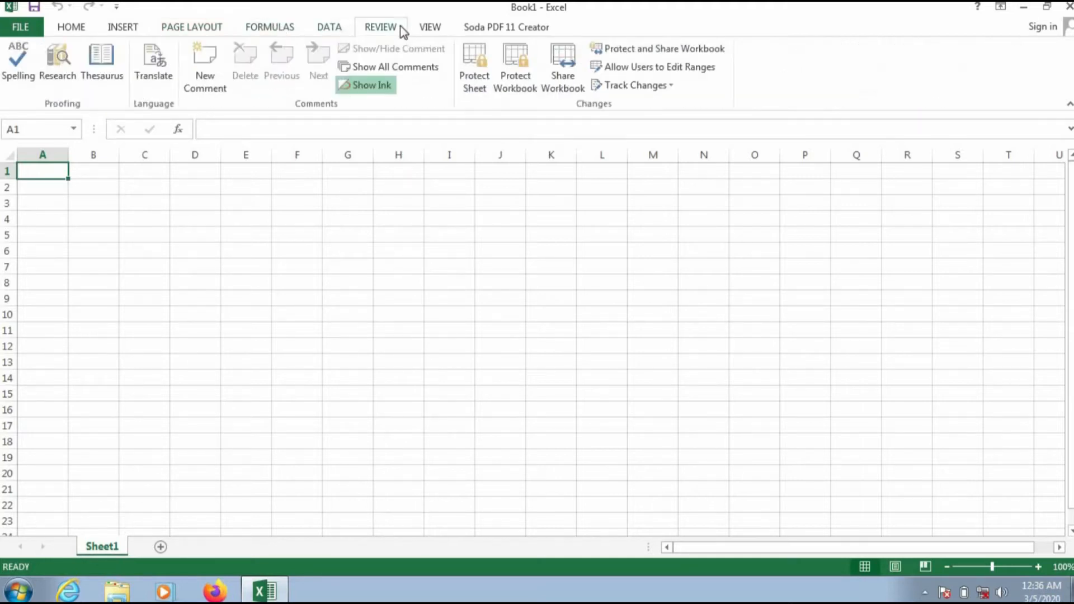
left_click(432, 28)
left_click(482, 27)
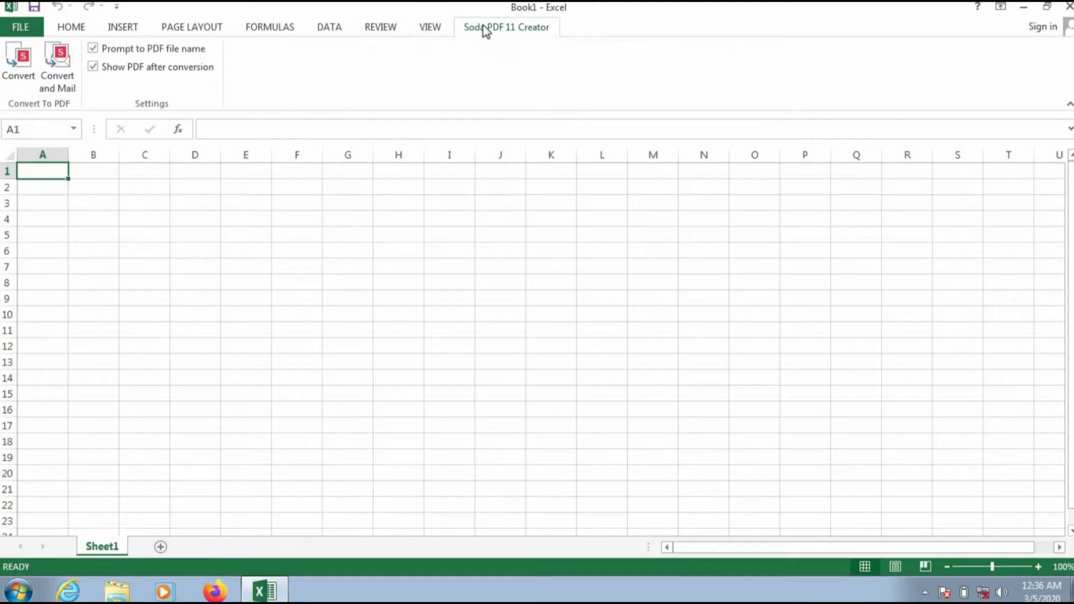
left_click(77, 30)
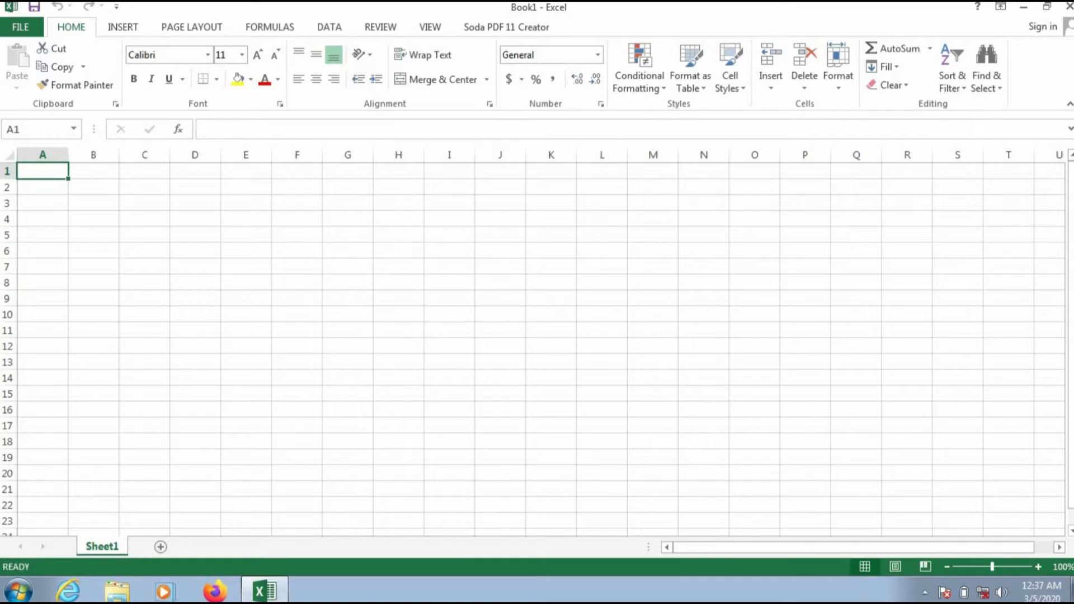
left_click_drag(814, 547, 850, 545)
left_click_drag(1070, 373, 1070, 371)
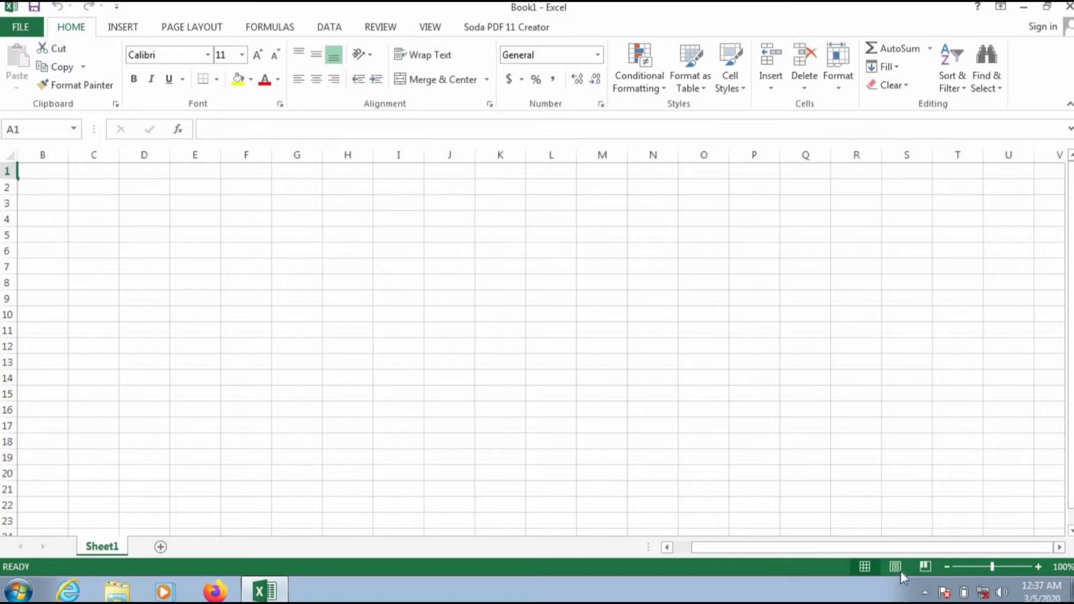
left_click_drag(902, 550, 871, 545)
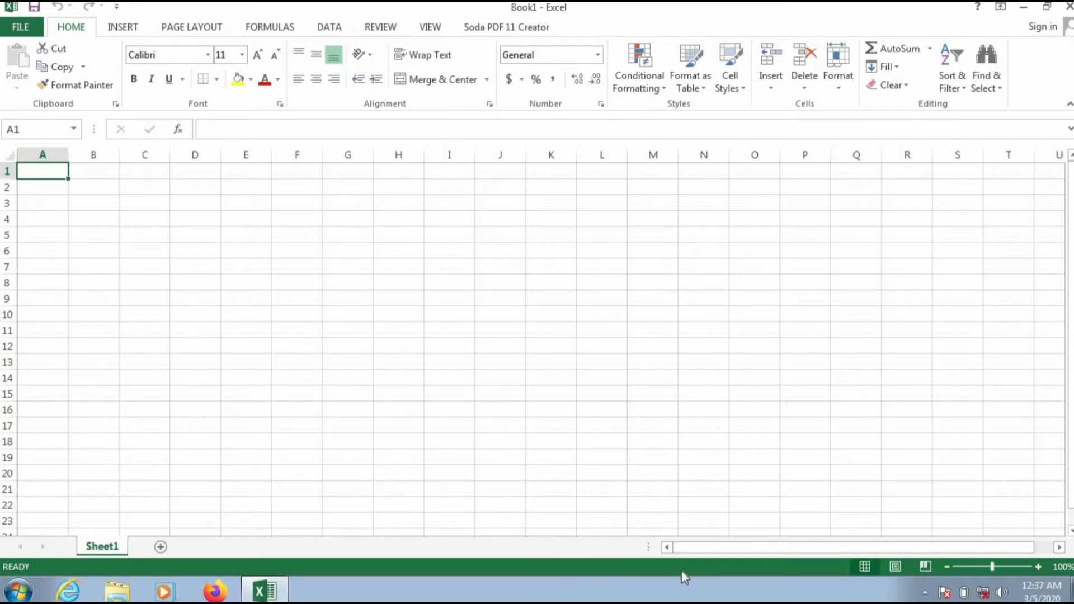
left_click(1037, 566)
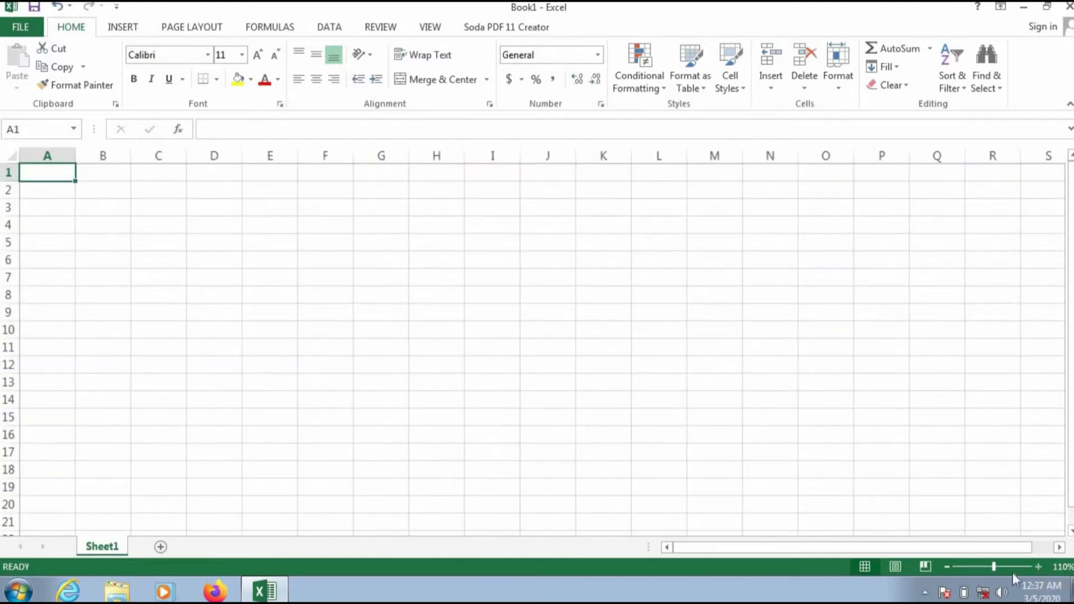
left_click(944, 567)
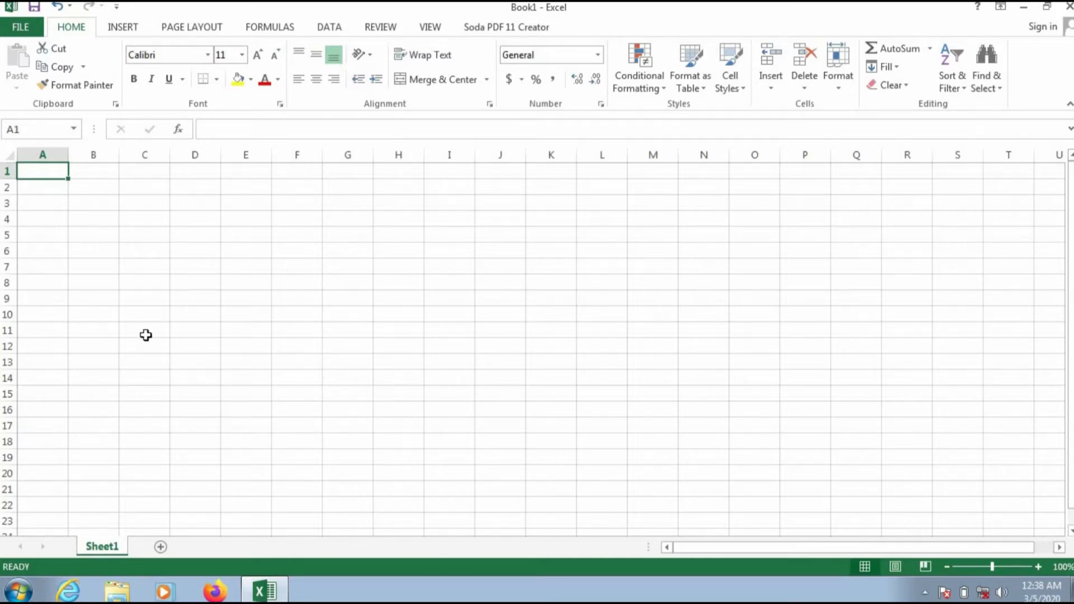
left_click(350, 170)
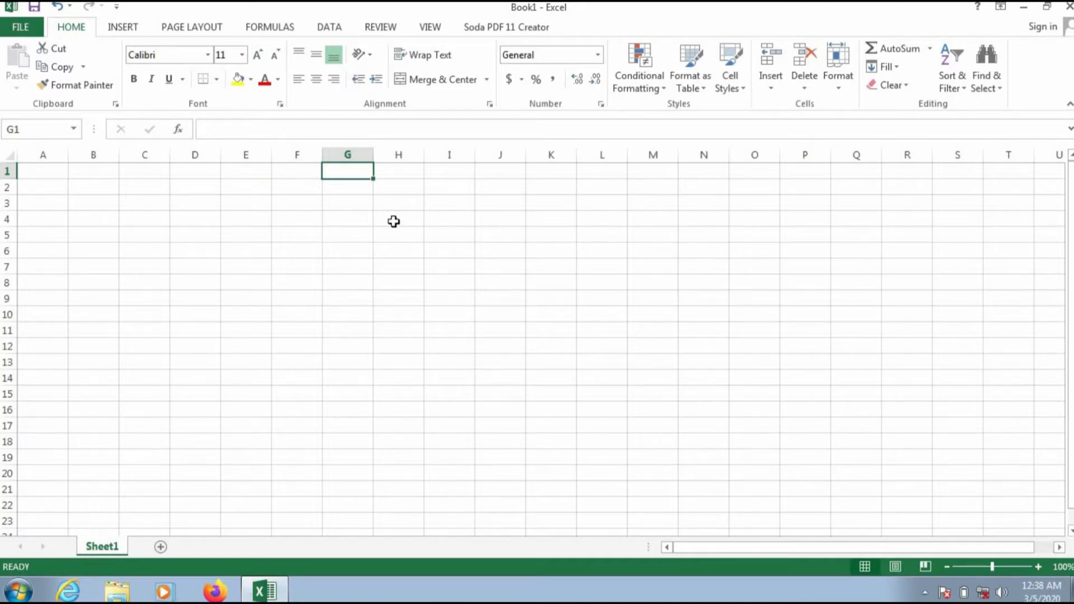
left_click(247, 283)
left_click(450, 283)
left_click(582, 236)
left_click(235, 229)
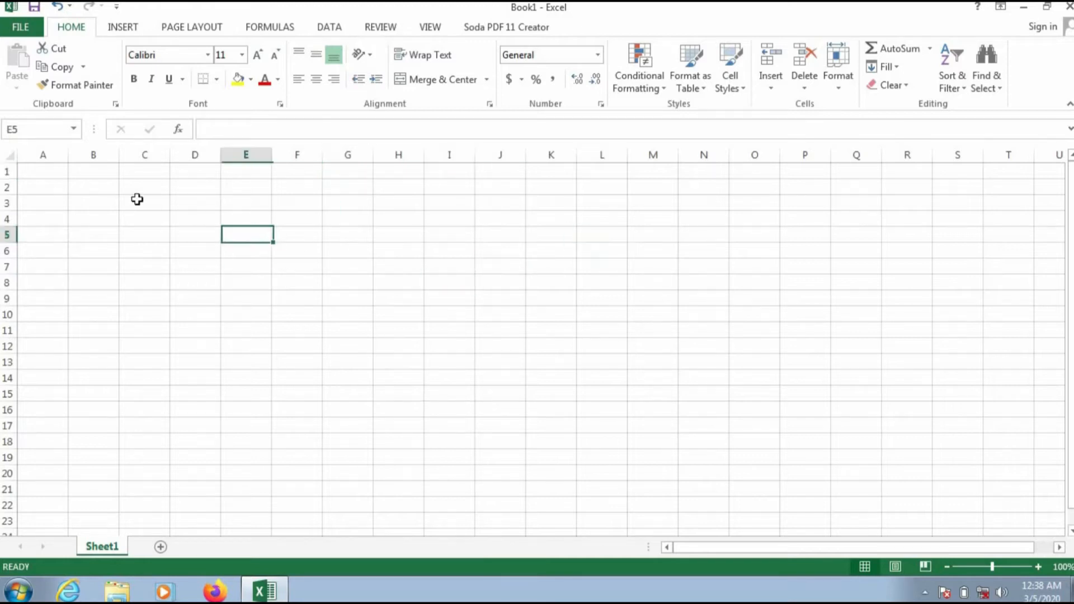
left_click(136, 202)
left_click(64, 237)
left_click(139, 299)
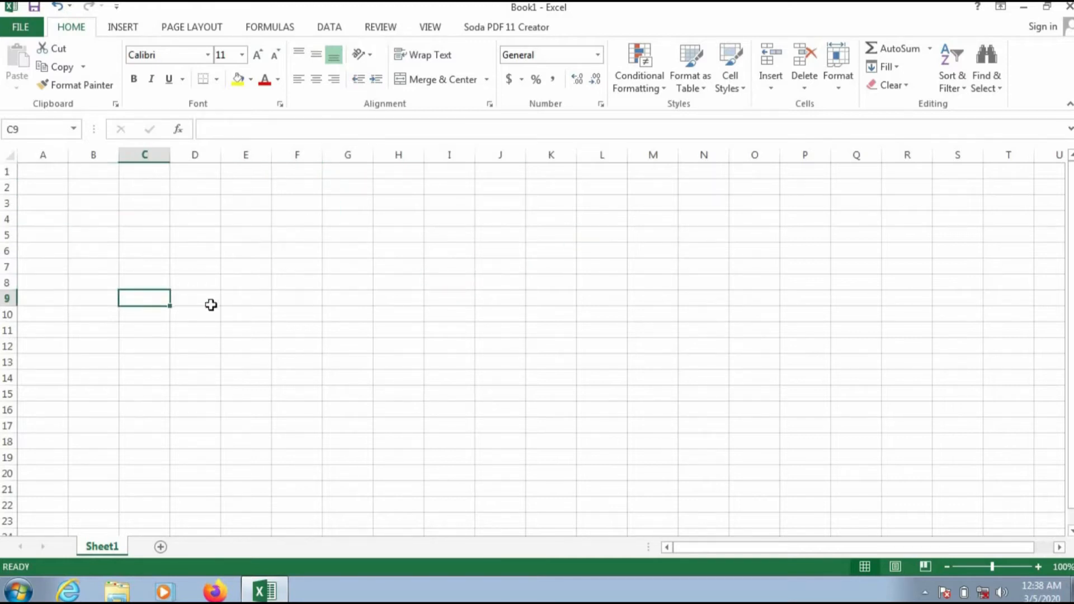
left_click(308, 284)
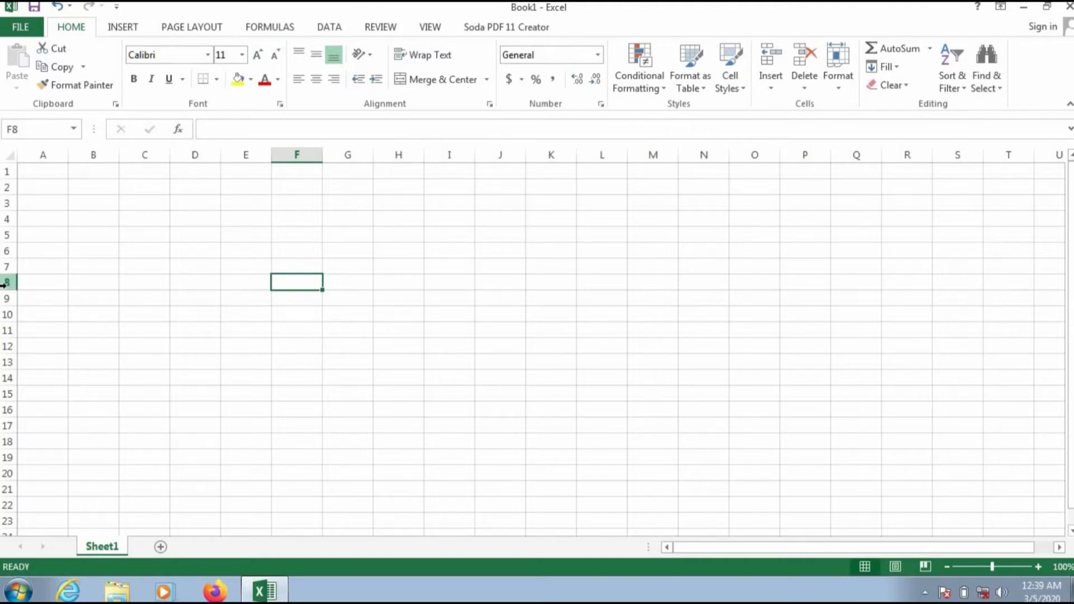
left_click(147, 250)
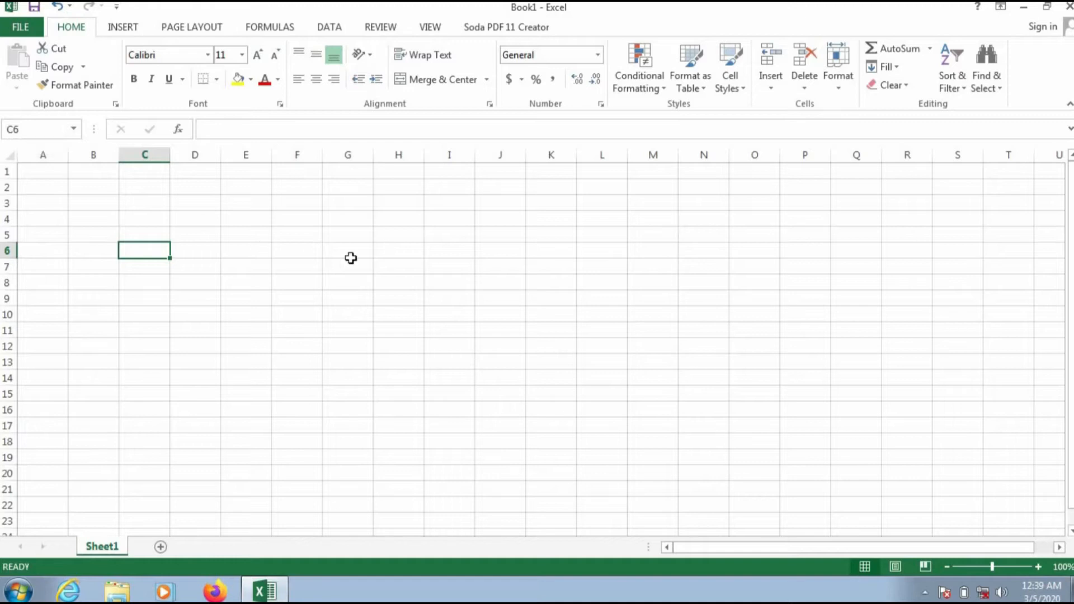
left_click(417, 252)
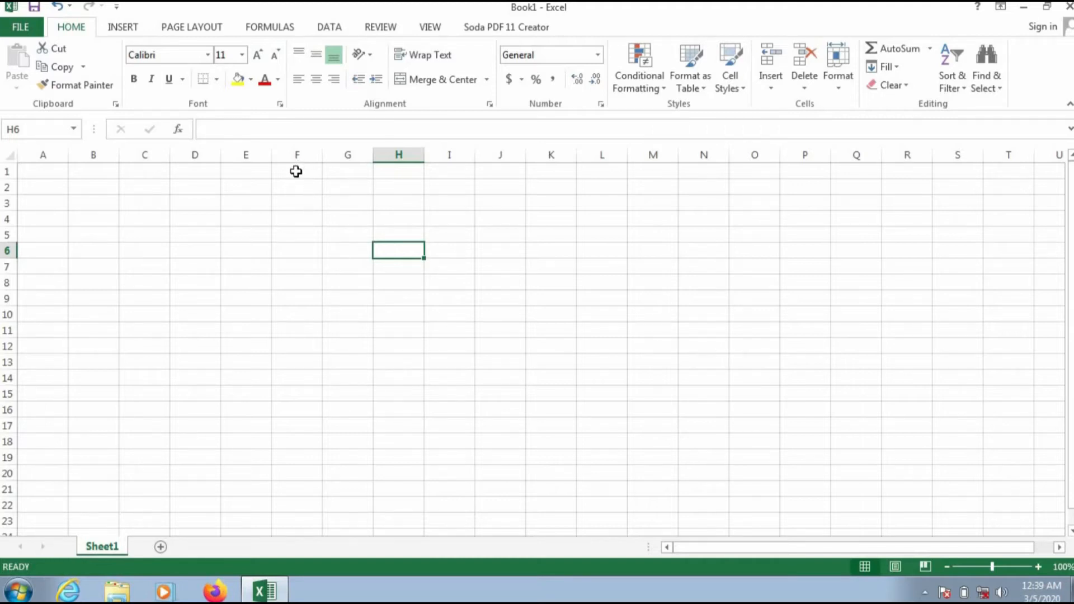
Merge and center cells F1:J3 and enter the title DAVISA COMPUTERS in the merged cell.
left_click_drag(296, 171, 495, 207)
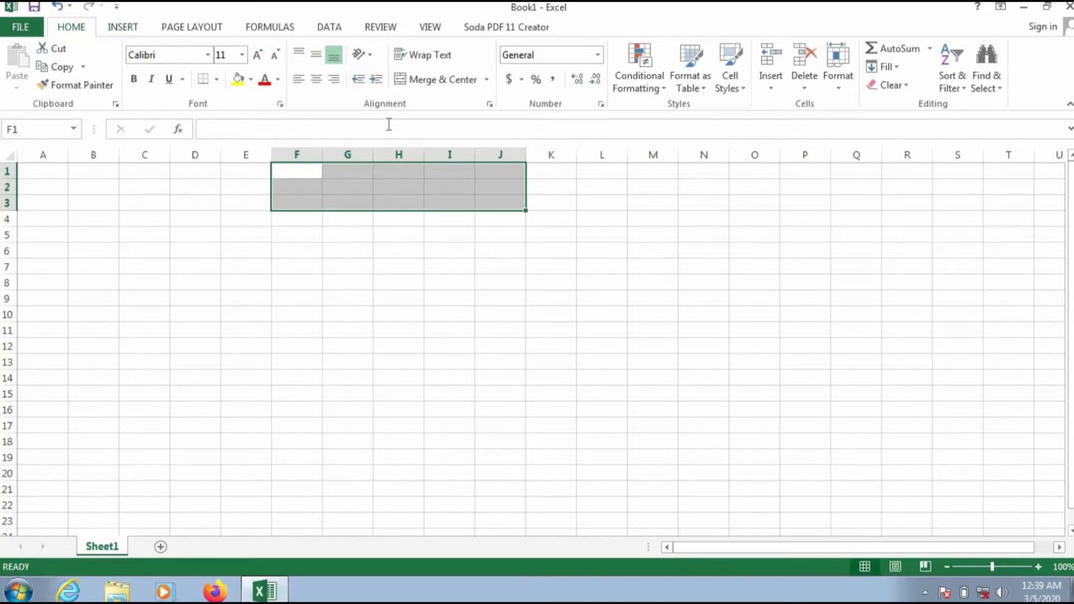
left_click(433, 83)
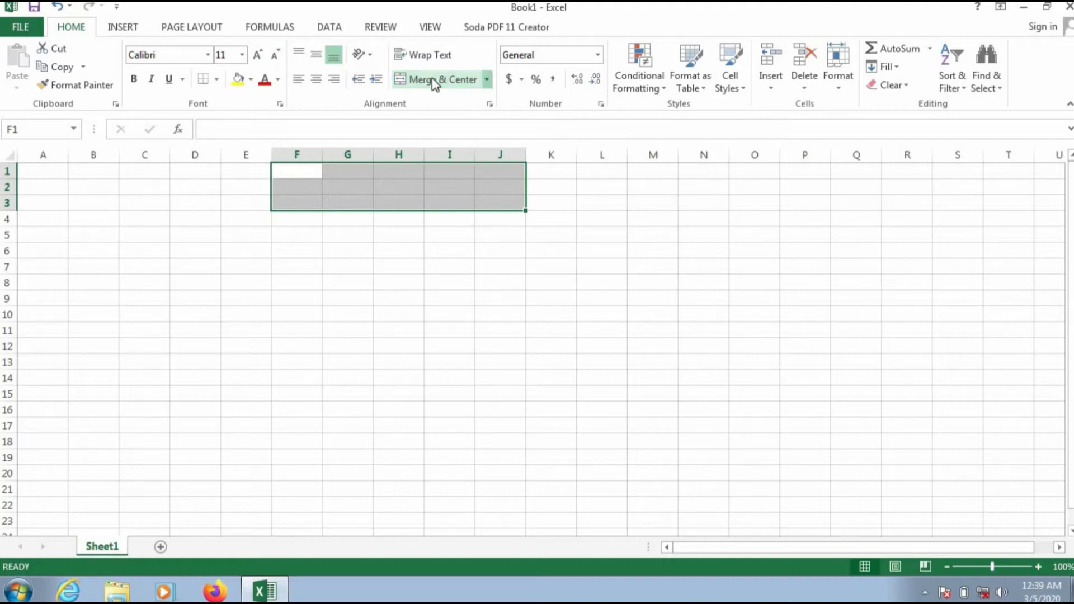
left_click(432, 80)
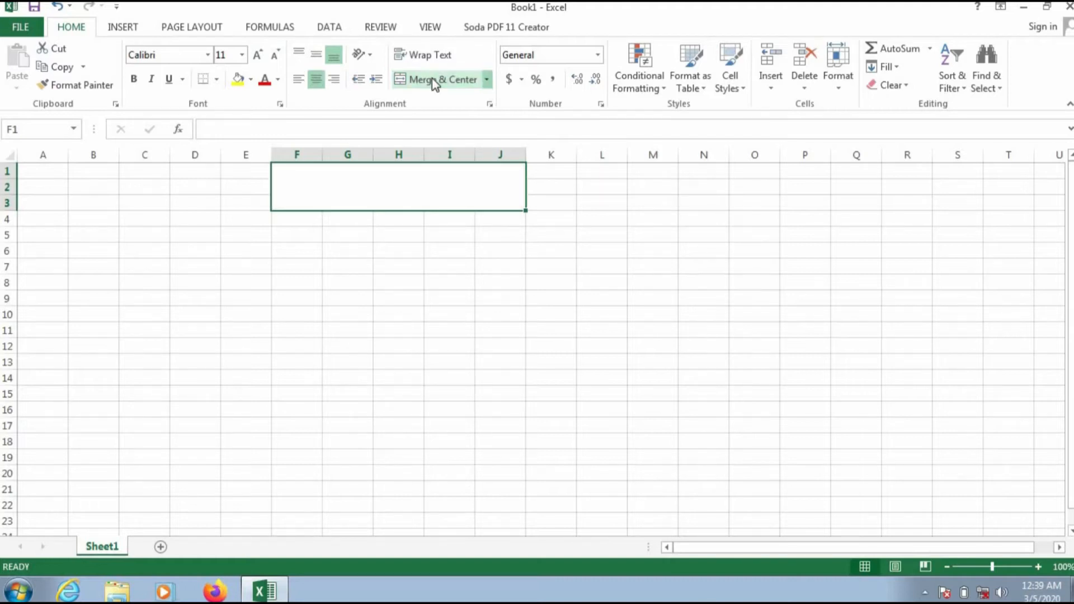
double_click(413, 196)
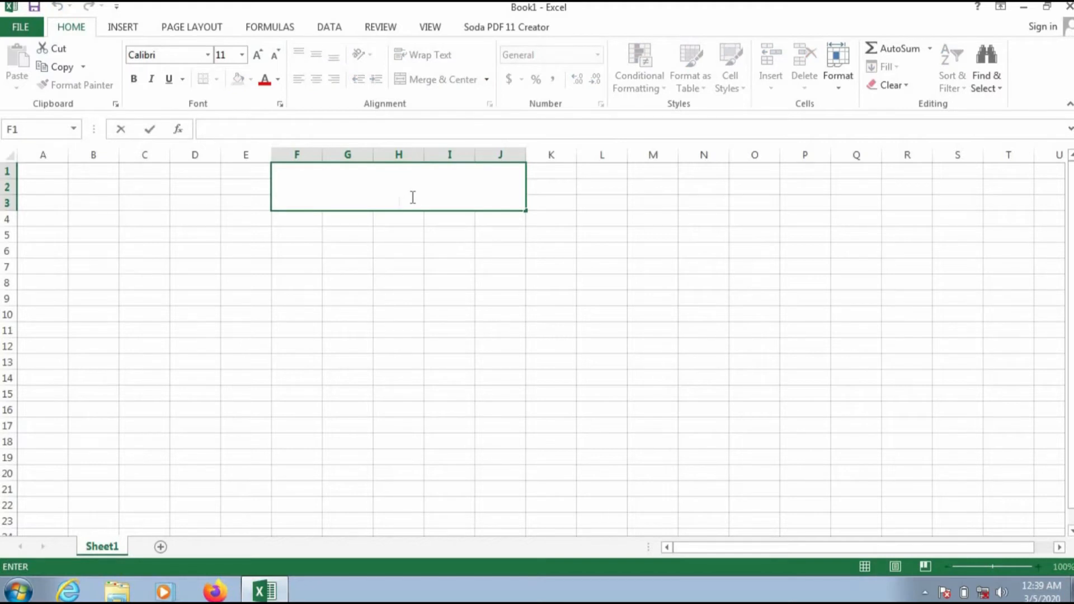
type("DAVISA COMPUTERS")
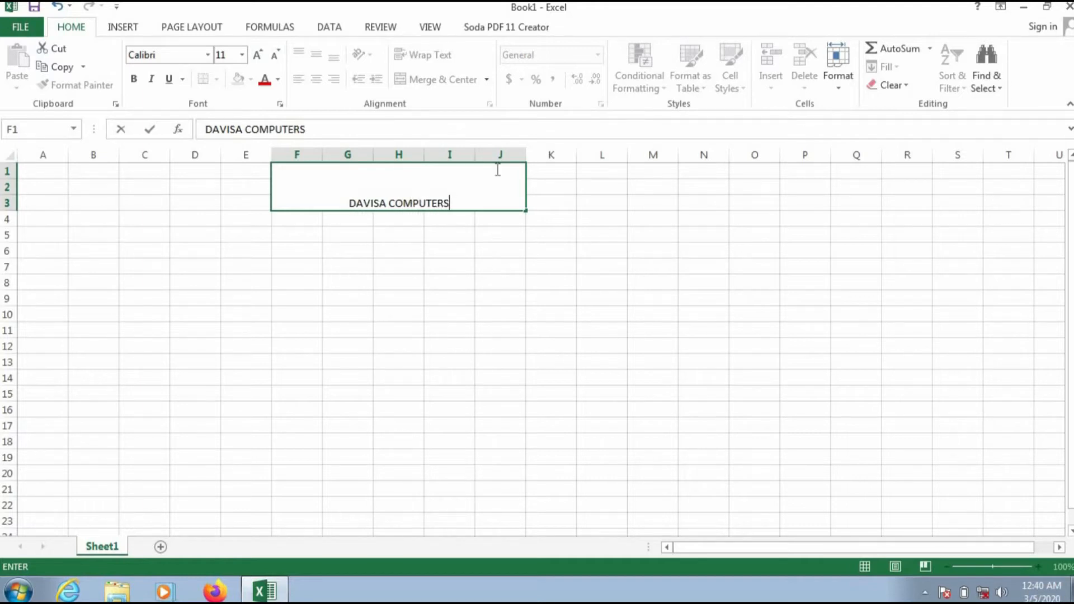
Format the DAVISA COMPUTERS title as 24-point bold text in dark red.
left_click_drag(451, 202, 338, 201)
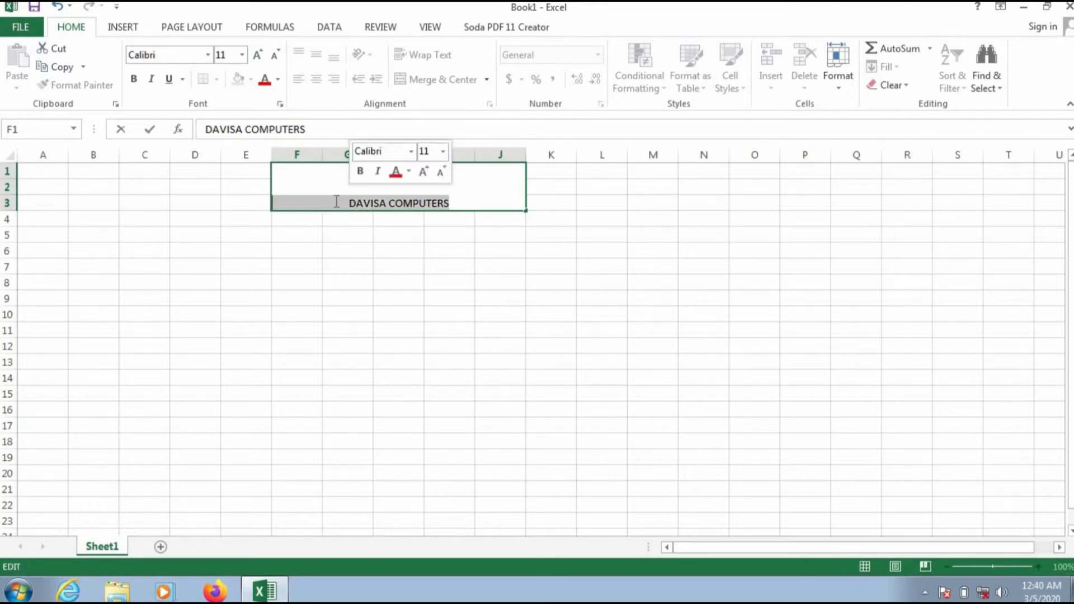
left_click(445, 151)
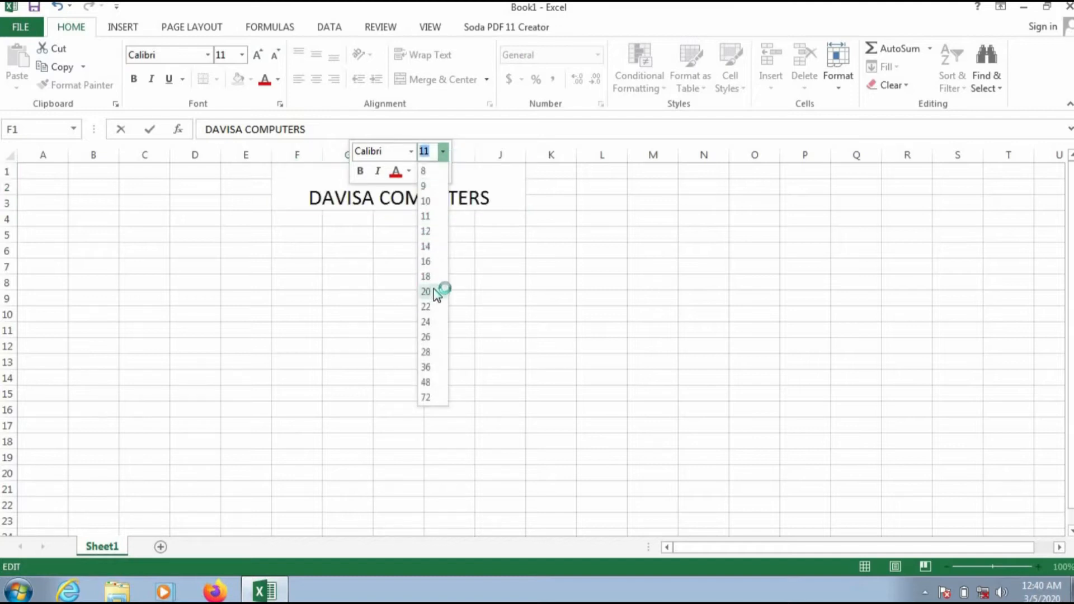
left_click(430, 321)
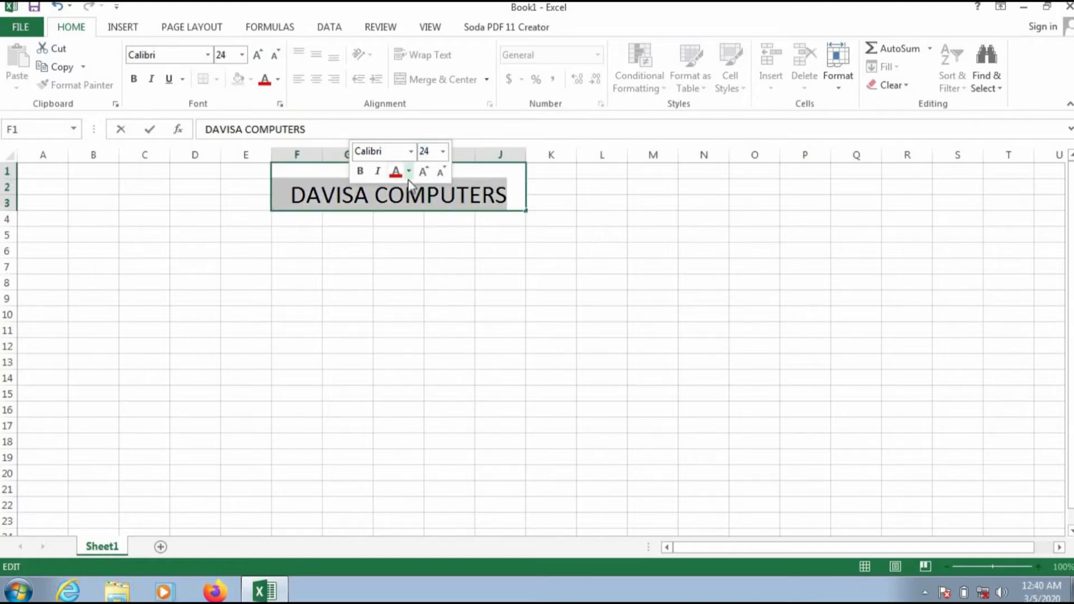
left_click(361, 173)
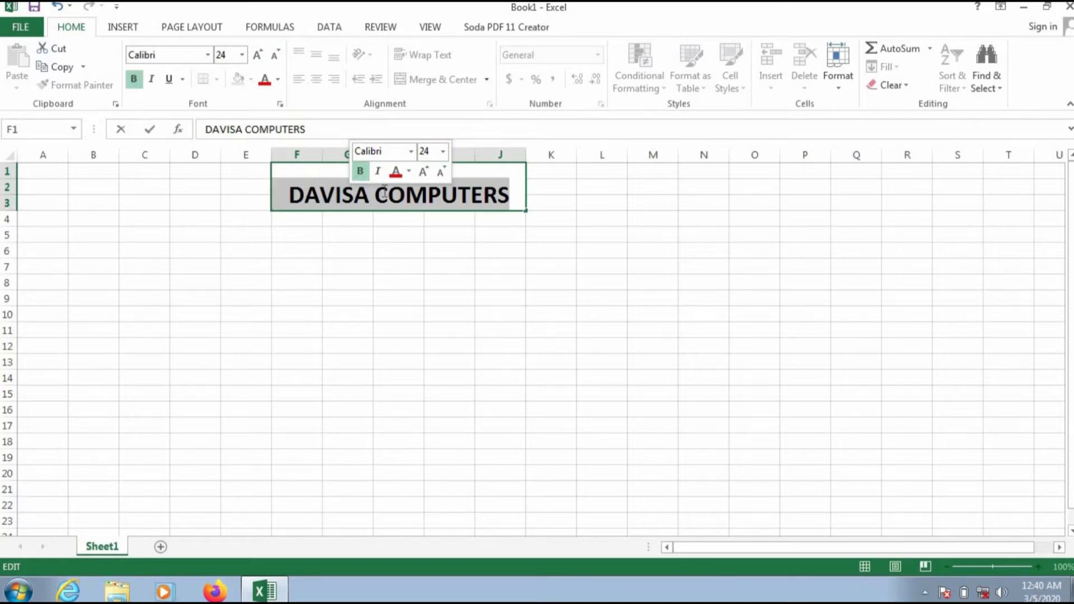
left_click(409, 173)
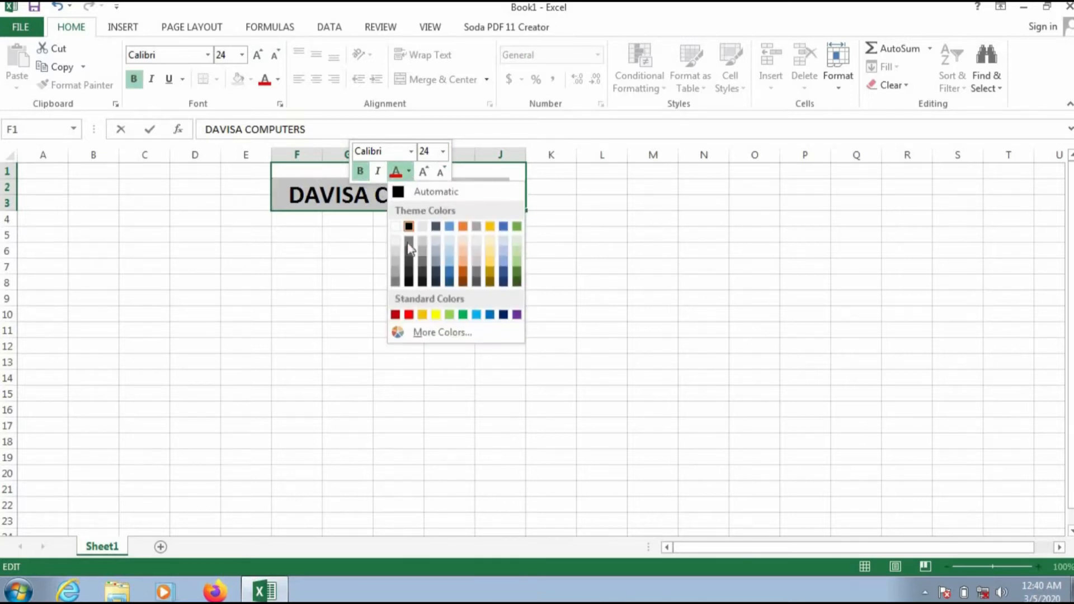
left_click(395, 315)
left_click(359, 262)
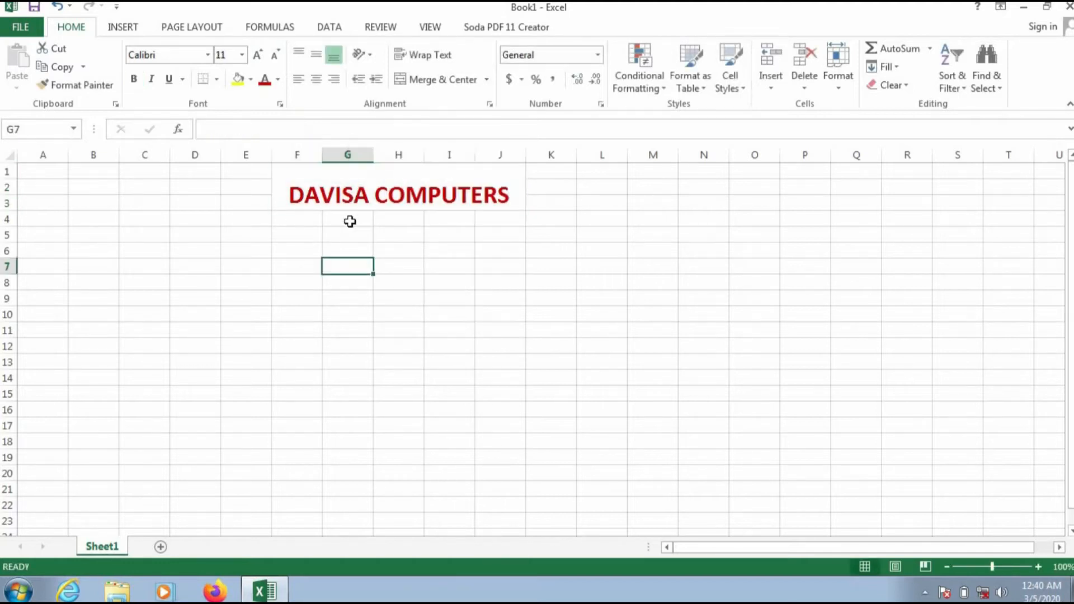
Merge and center cells G4:I5 below the title and enter STAFF RECORD in the merged cell.
left_click_drag(348, 221, 443, 238)
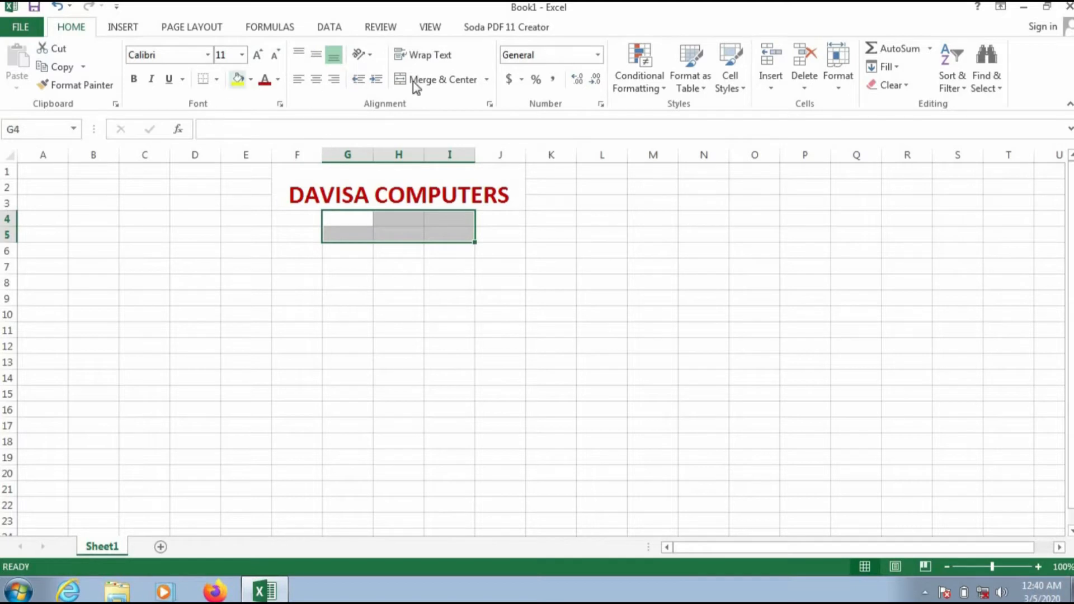
left_click(450, 84)
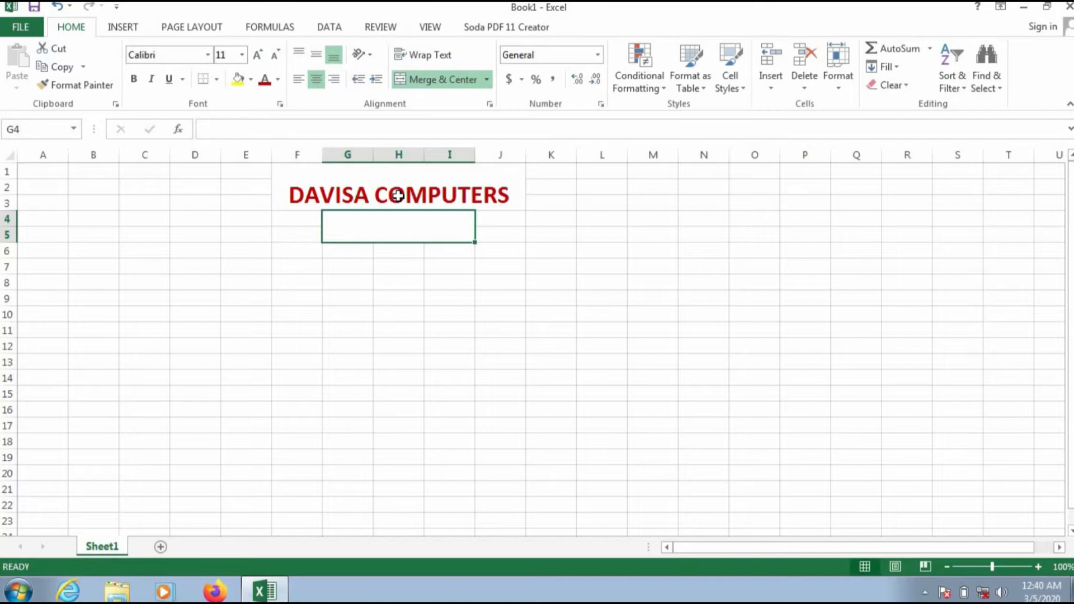
type("S")
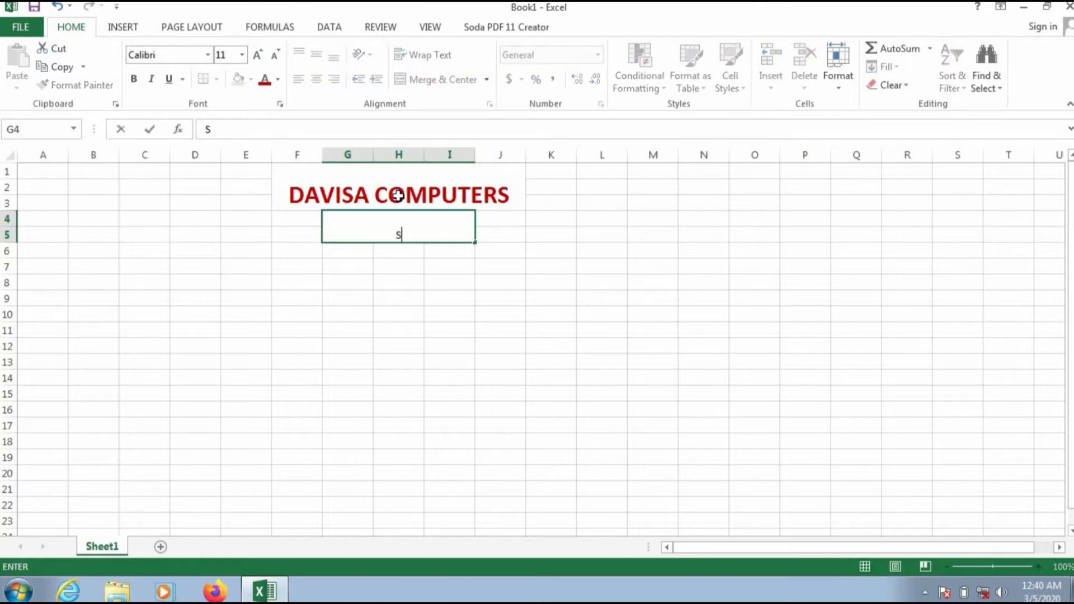
type("TAFF RECORD")
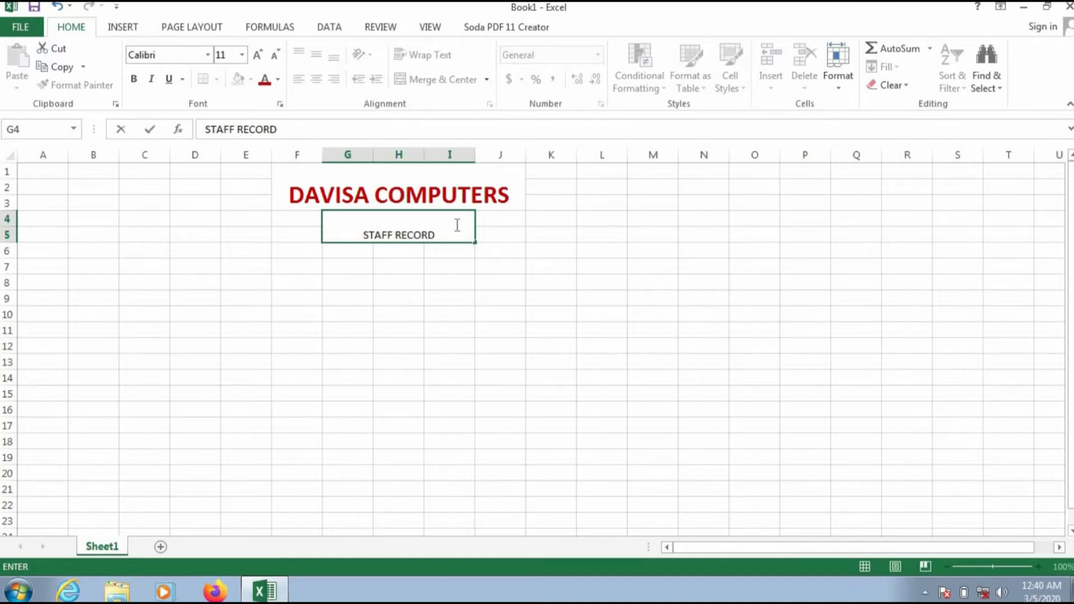
Format the STAFF RECORD heading as 16-point bold text in the Arial Rounded MT Bold font.
left_click_drag(442, 229, 322, 238)
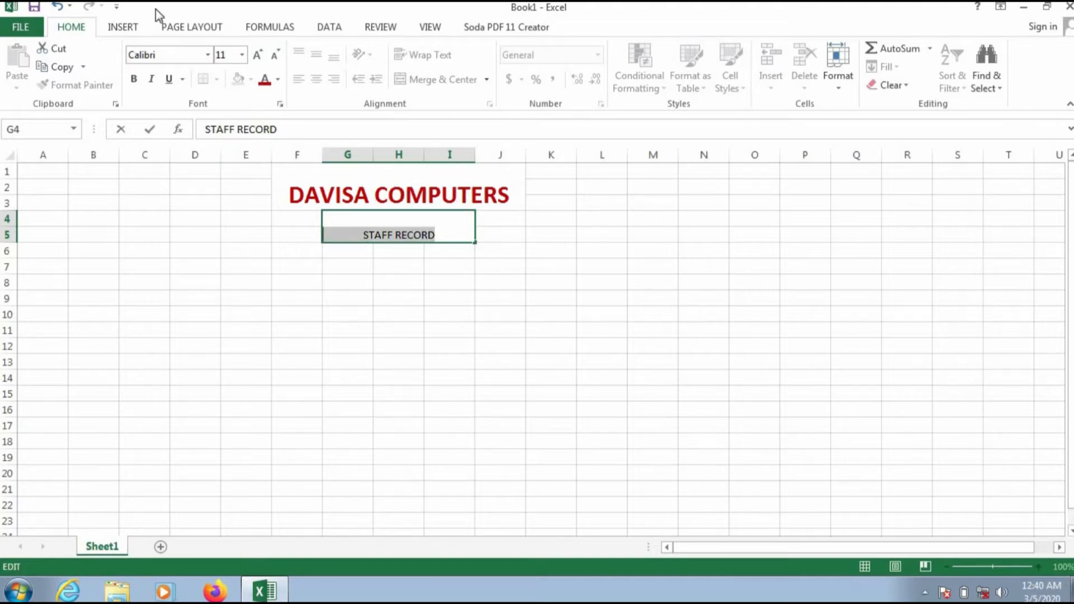
left_click(242, 54)
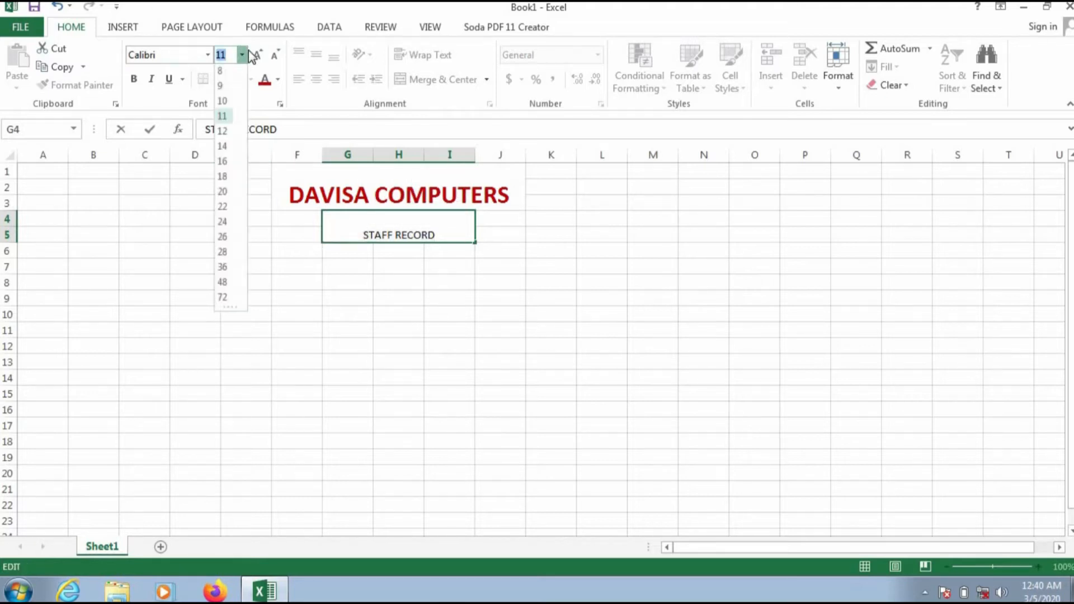
left_click(226, 166)
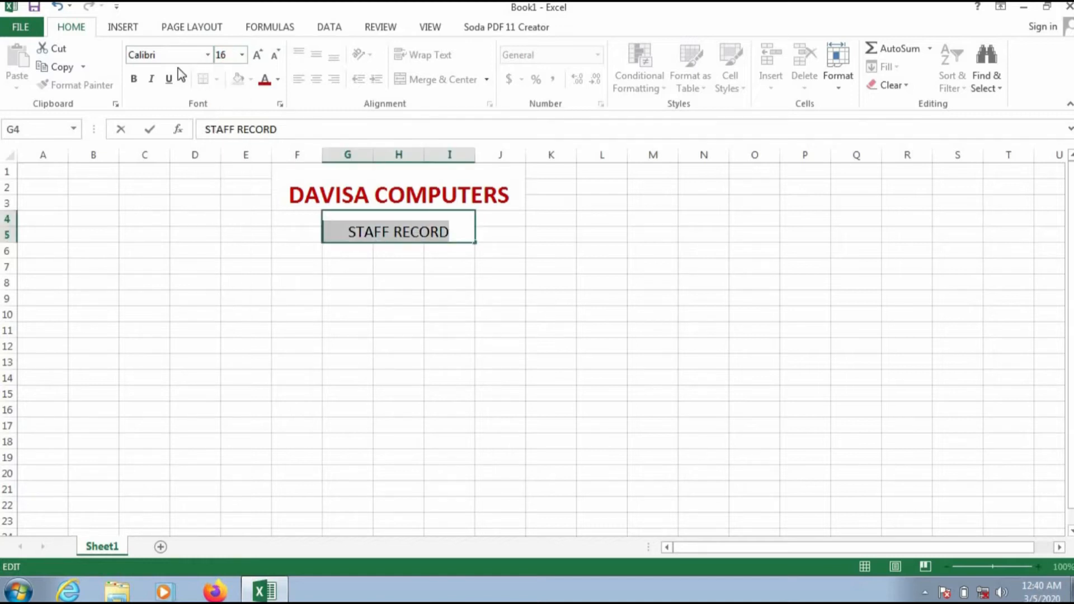
left_click(134, 78)
left_click(208, 54)
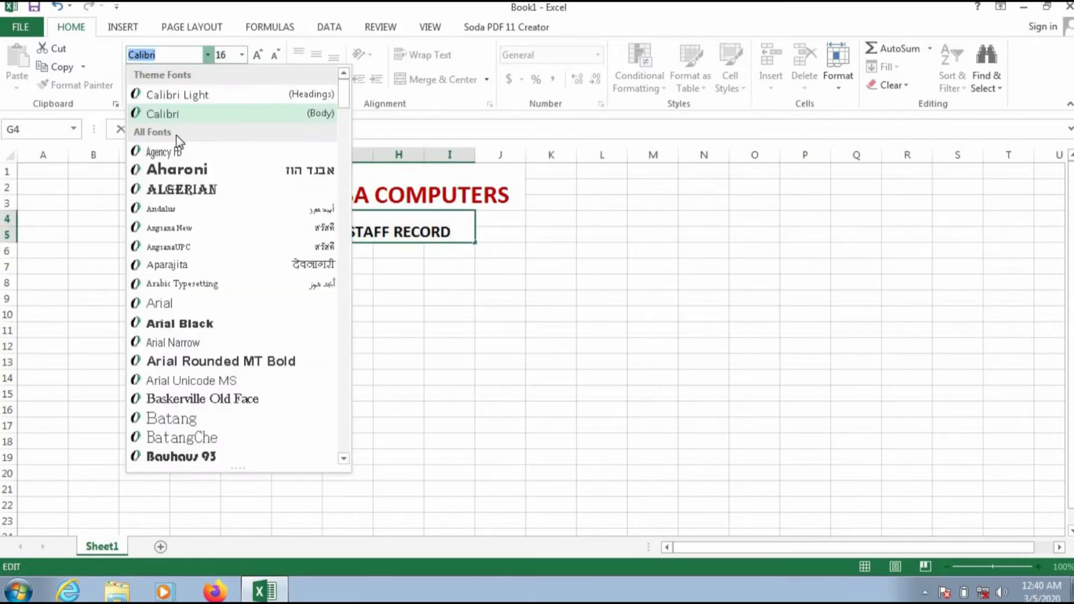
left_click(163, 361)
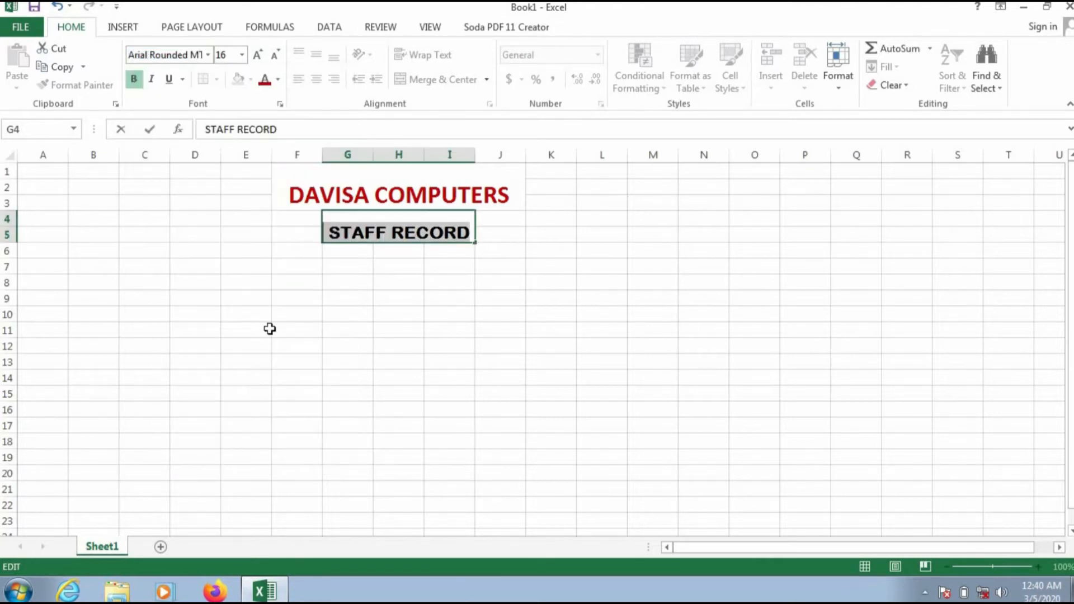
left_click(343, 296)
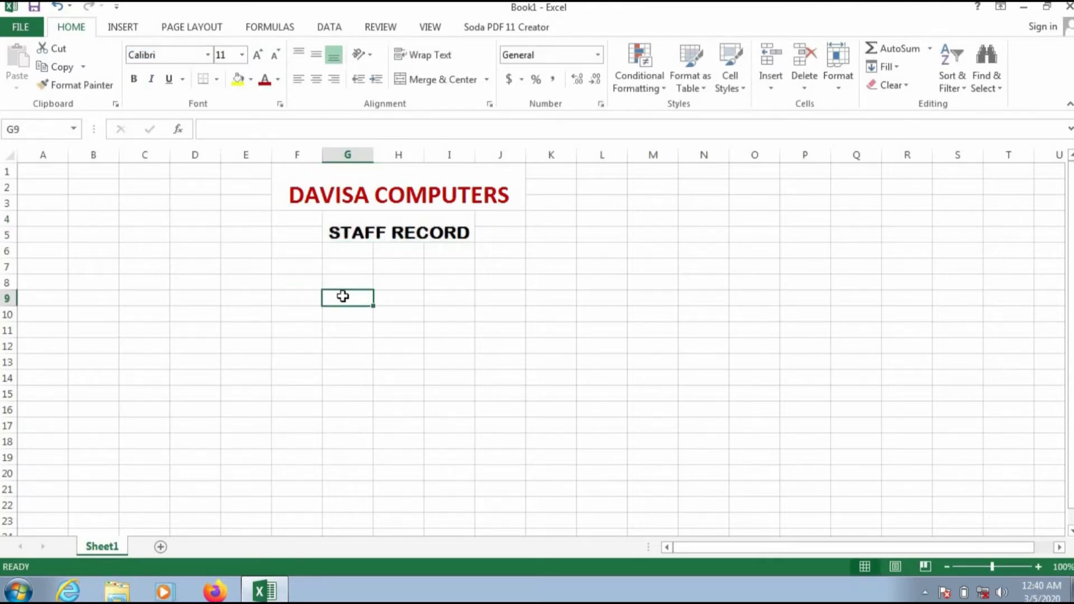
Enter the column heading NAME in cell A7.
left_click(43, 269)
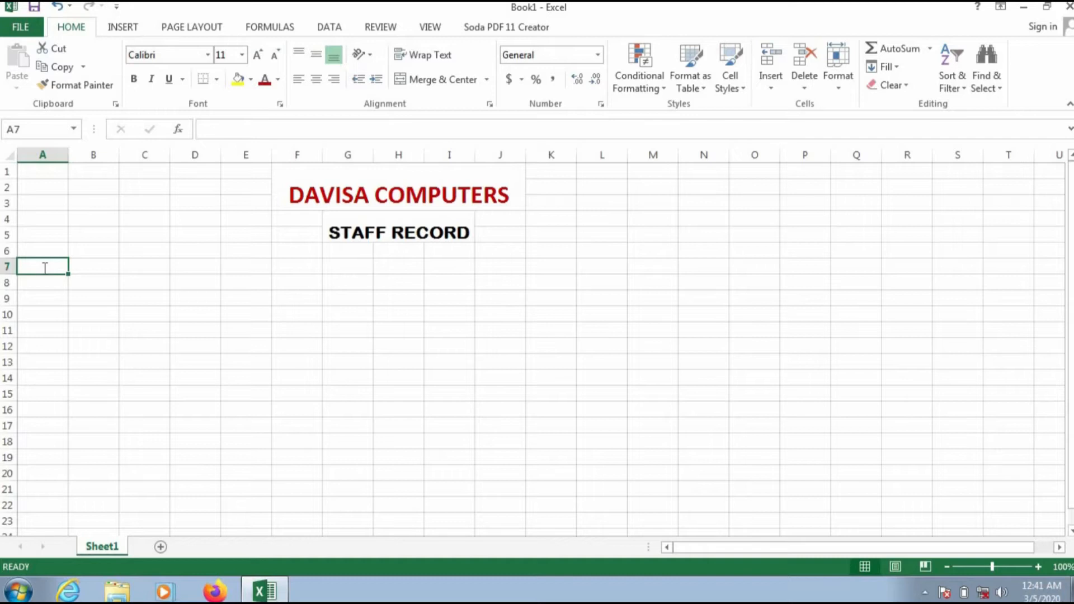
type("NAME")
key("Tab")
left_click(44, 267)
right_click(44, 268)
type("aGE")
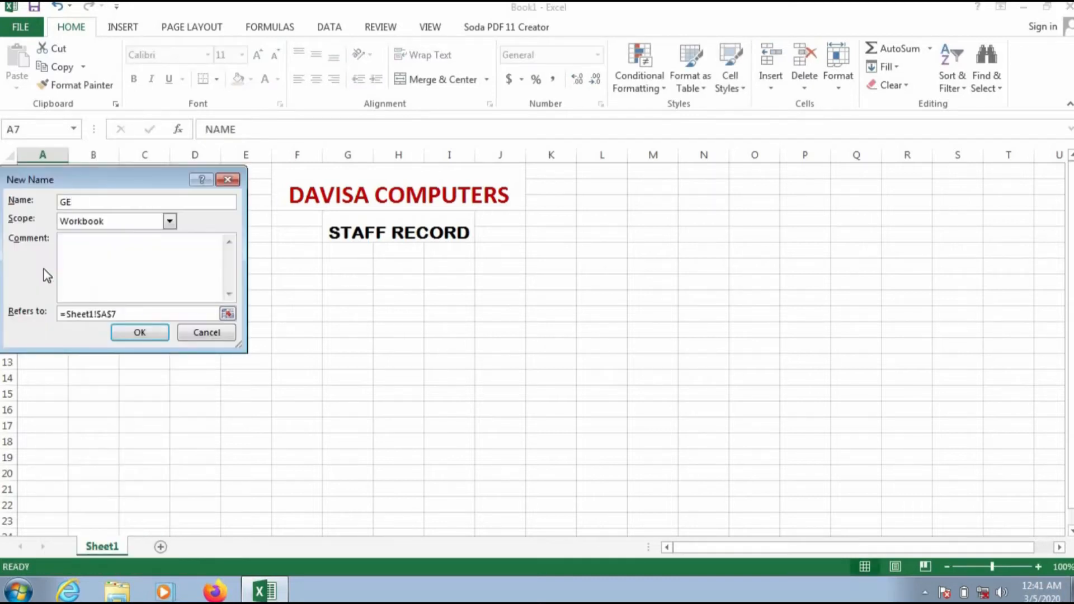
left_click(227, 180)
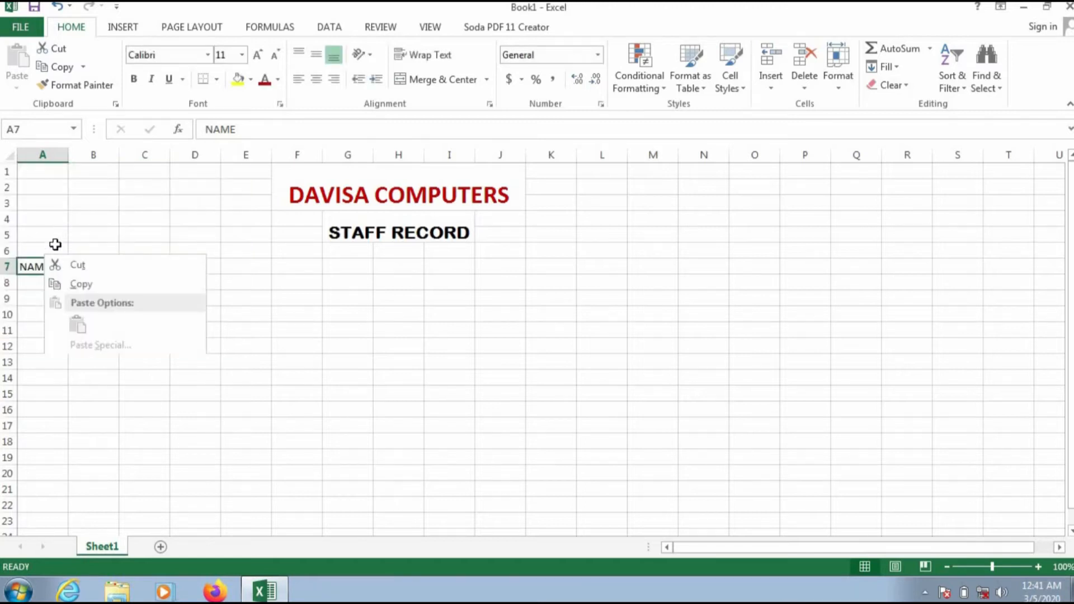
left_click(145, 216)
Enter the column headings AGE in cell B7 and SEX in cell C7.
left_click(96, 267)
type("AGE")
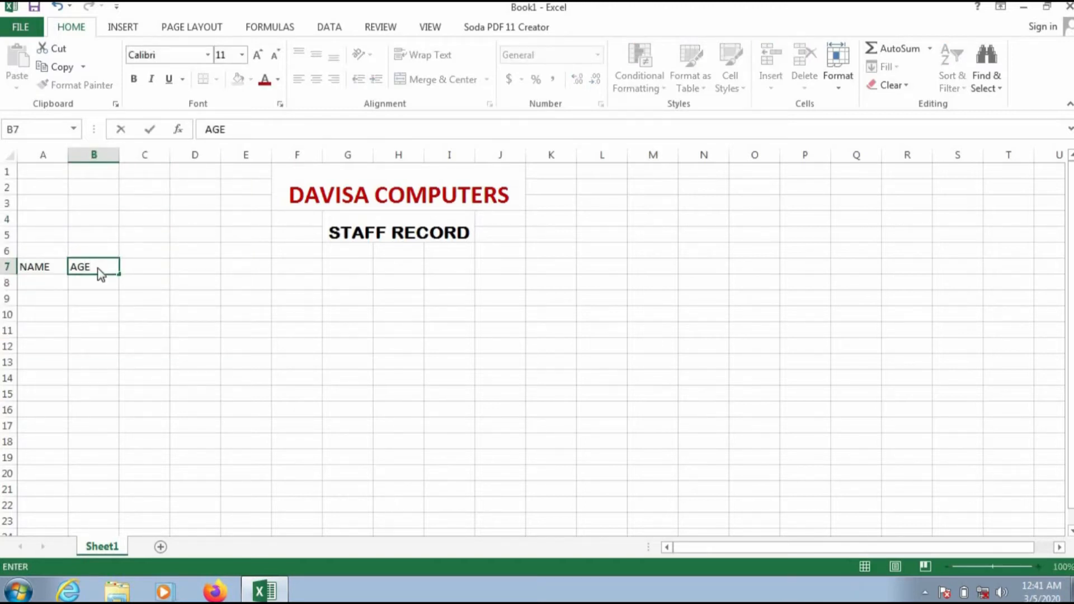
right_click(99, 271)
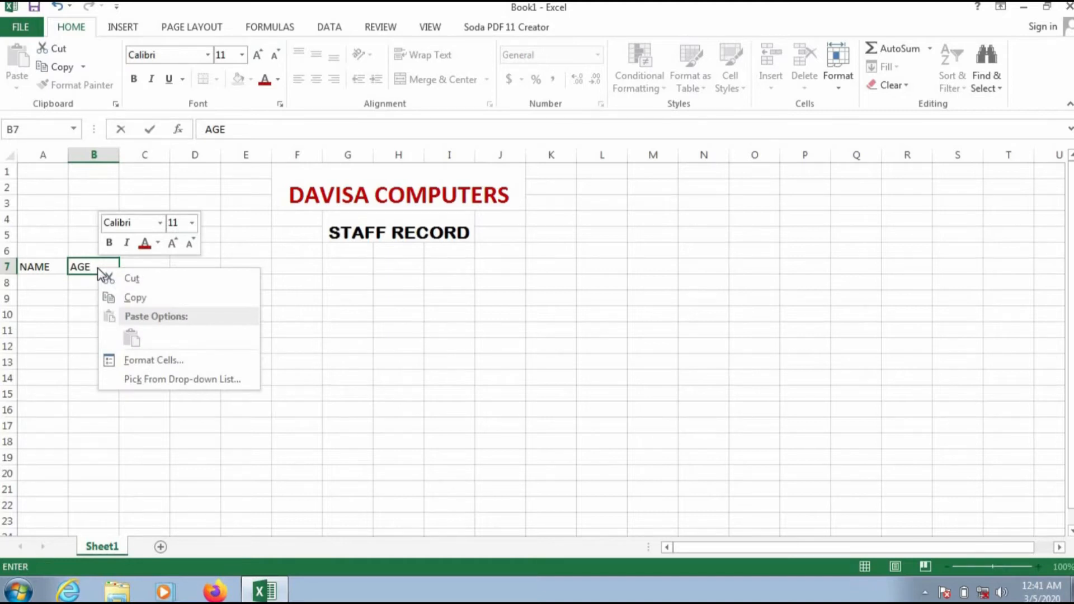
left_click(194, 251)
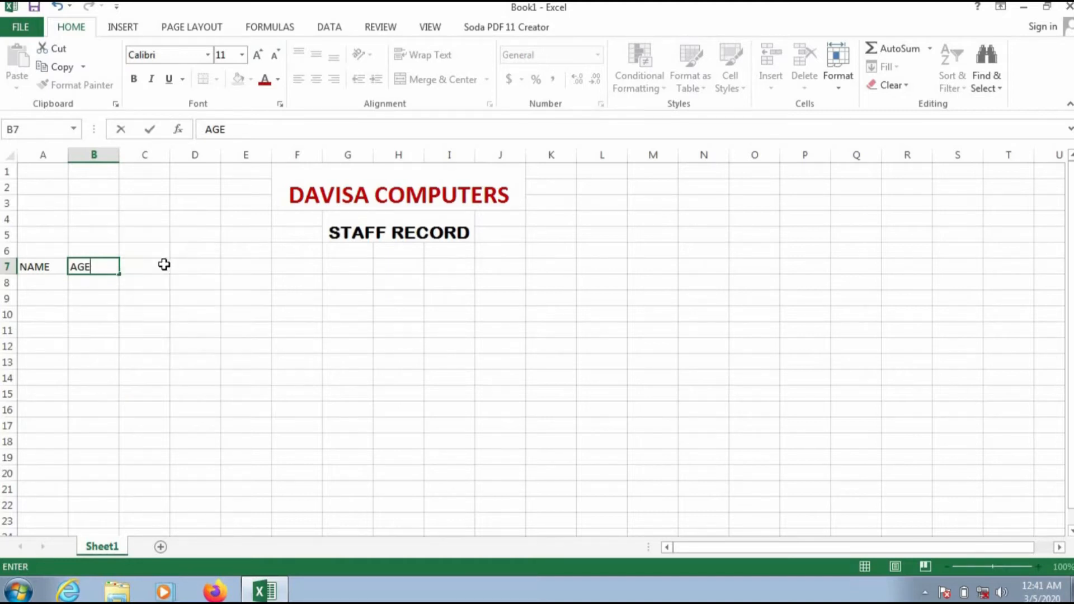
left_click(145, 265)
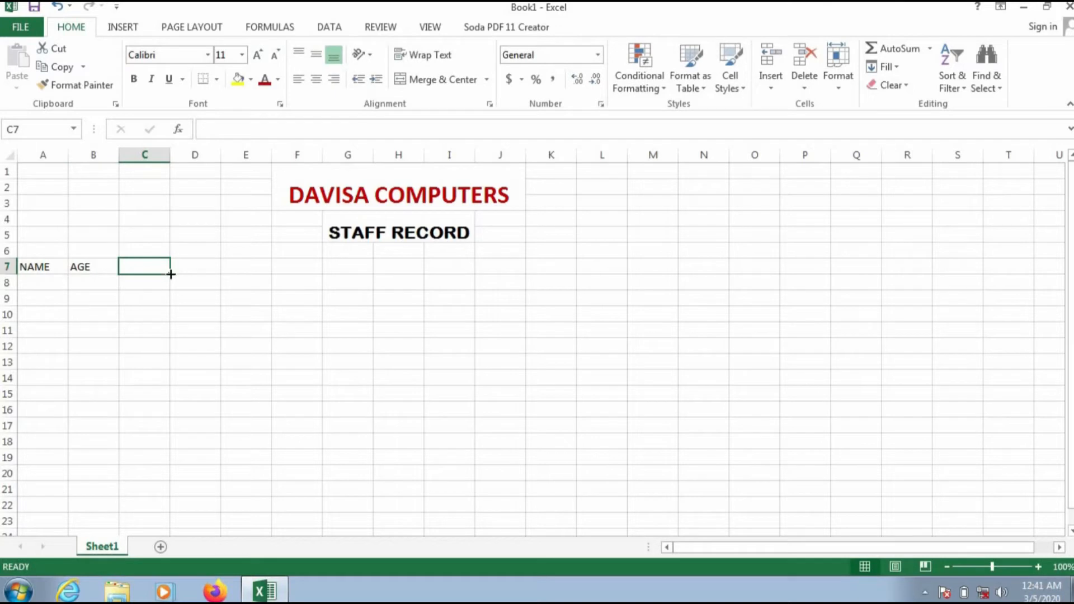
type("S")
right_click(194, 299)
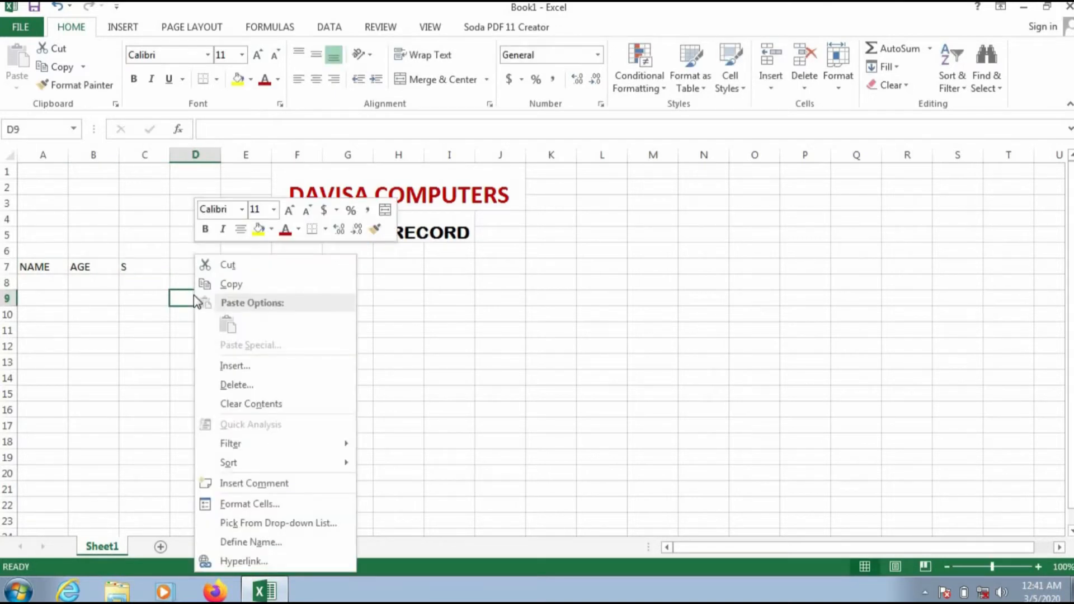
left_click(147, 265)
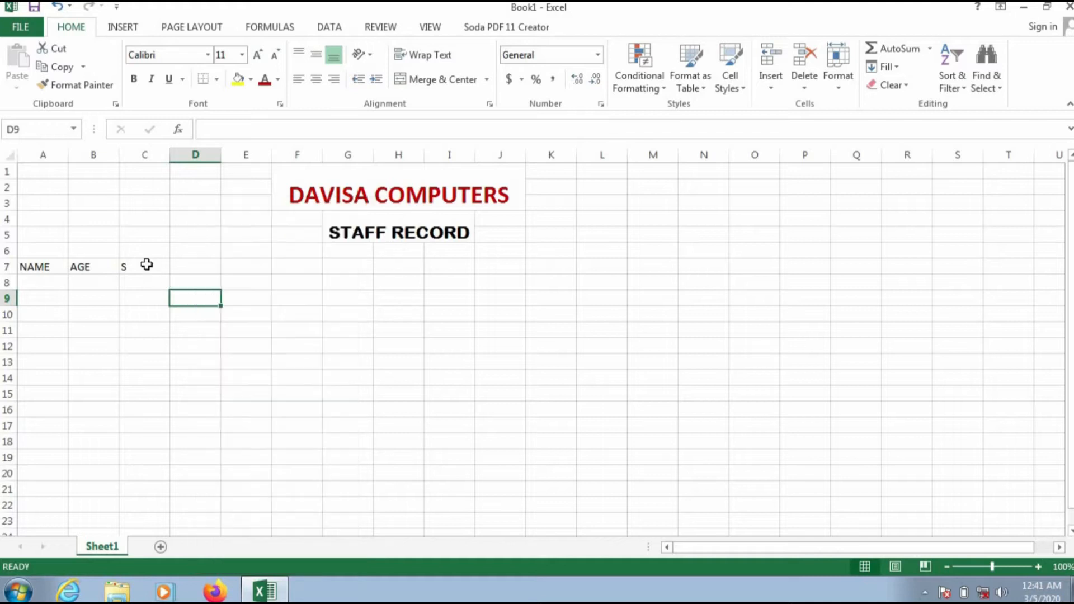
left_click(147, 264)
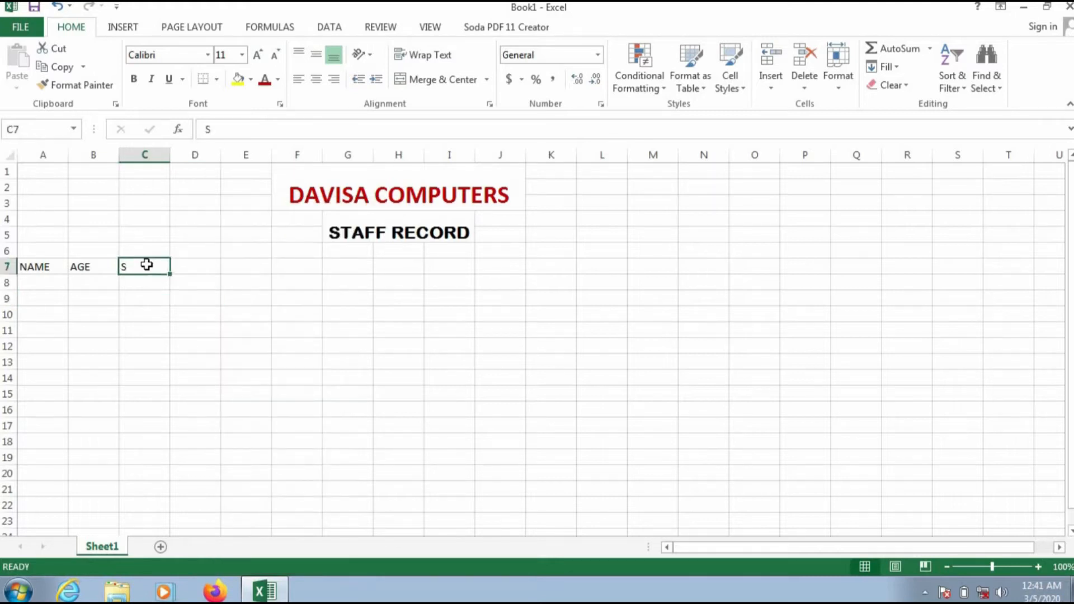
type("SEX")
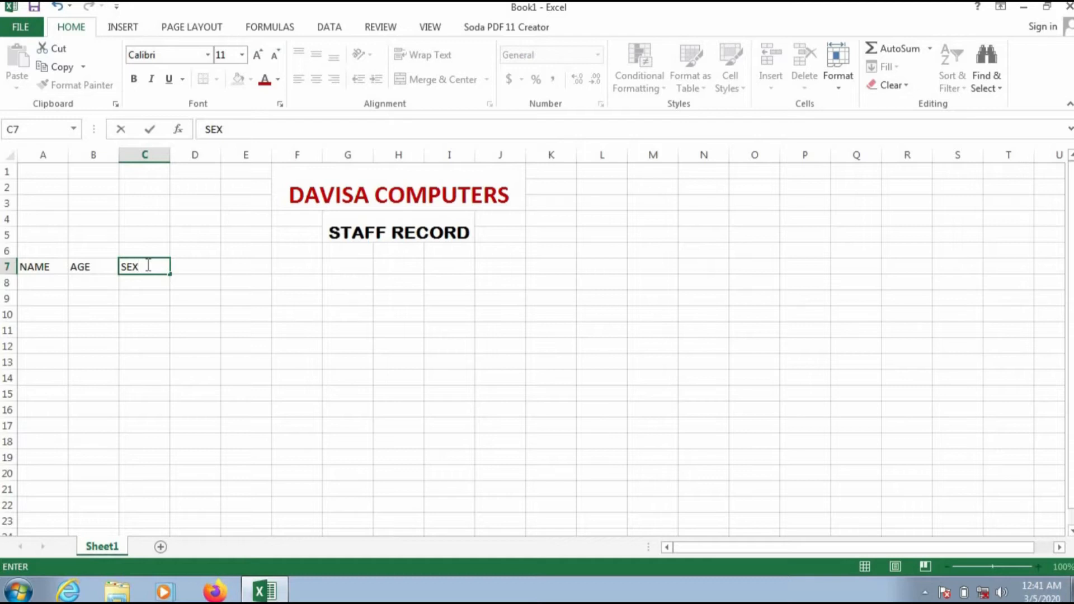
key("Tab")
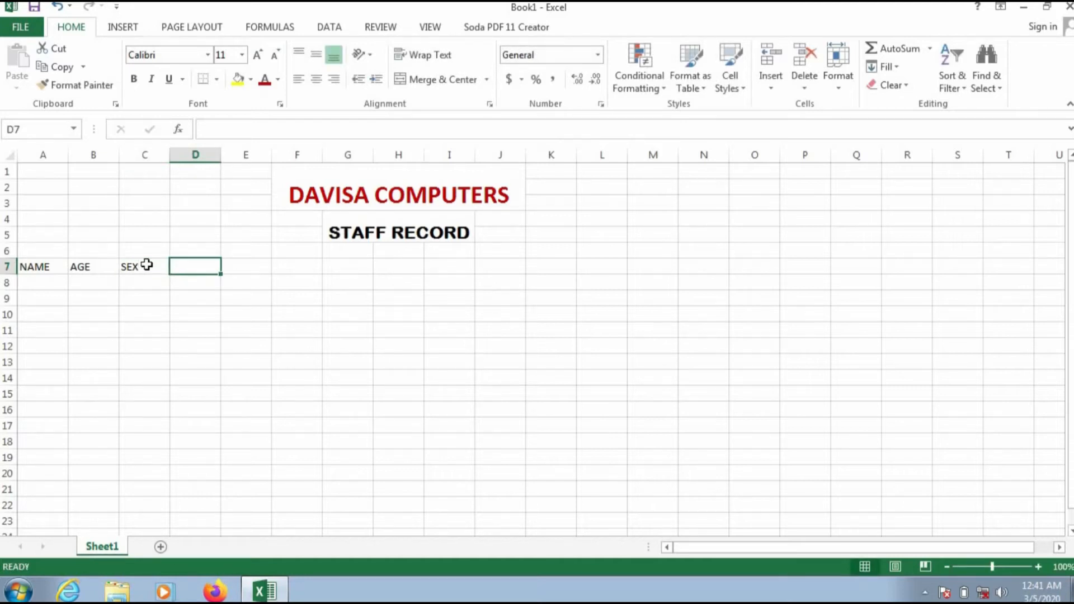
Enter the column headings DEPT. in cell D7 and SALARY in cell E7.
type("DEPT")
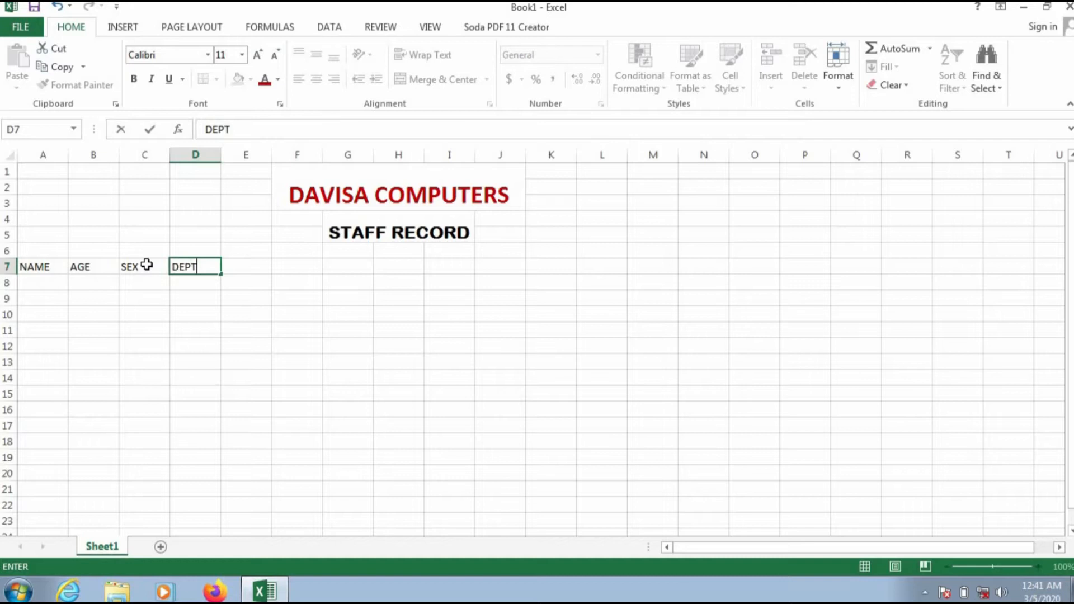
type(".")
key("Tab")
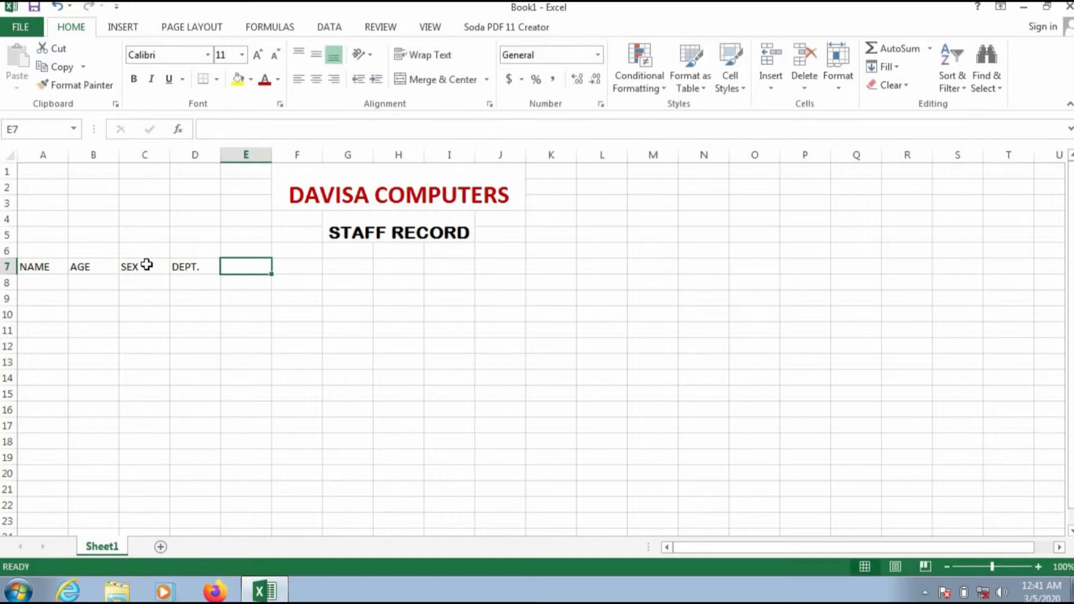
type("SALARY")
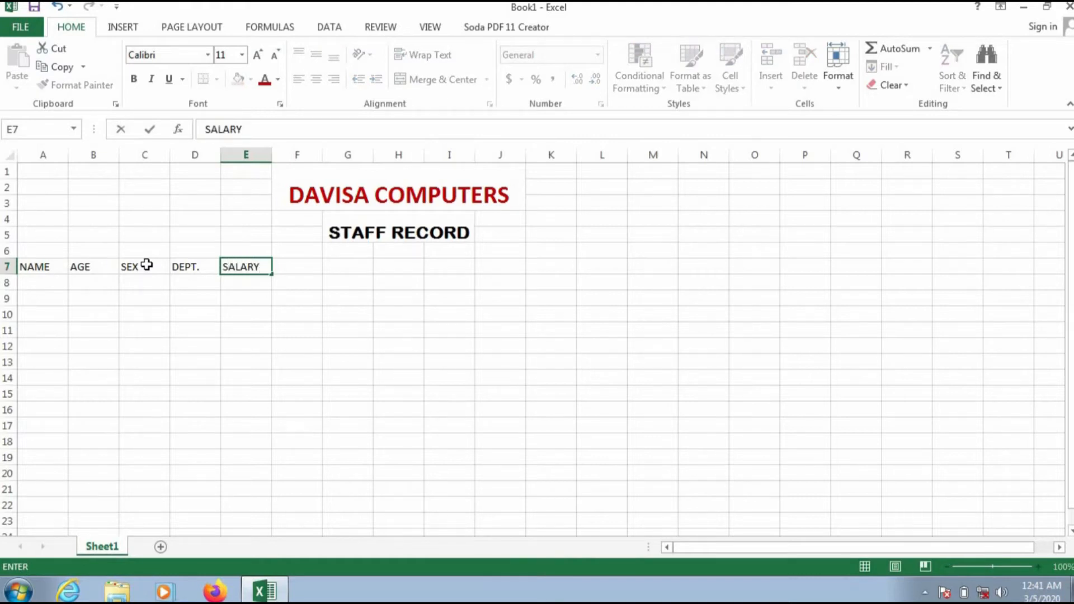
key("Tab")
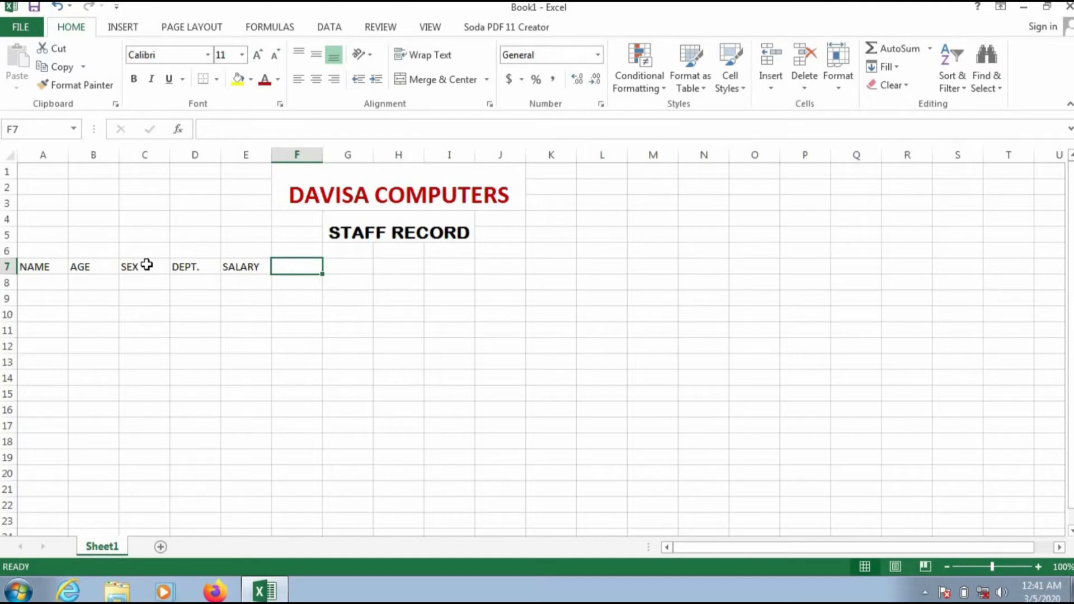
Enter the allowance headings FEED ALL, TRANS ALL and MED ALL in cells F7 to H7.
type("FEED ALL")
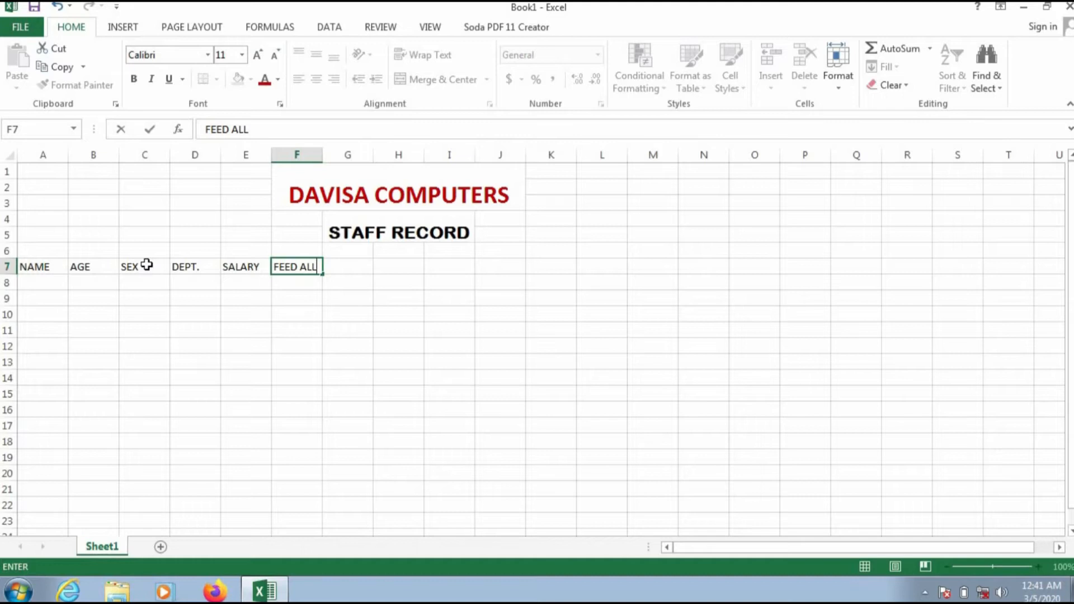
key("Tab")
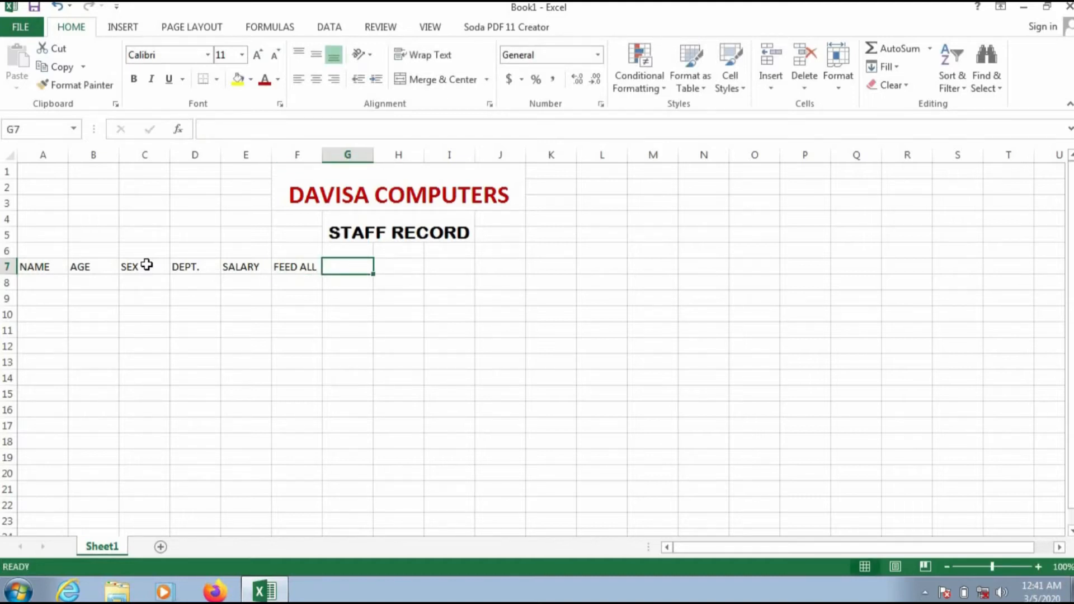
type("TRANS")
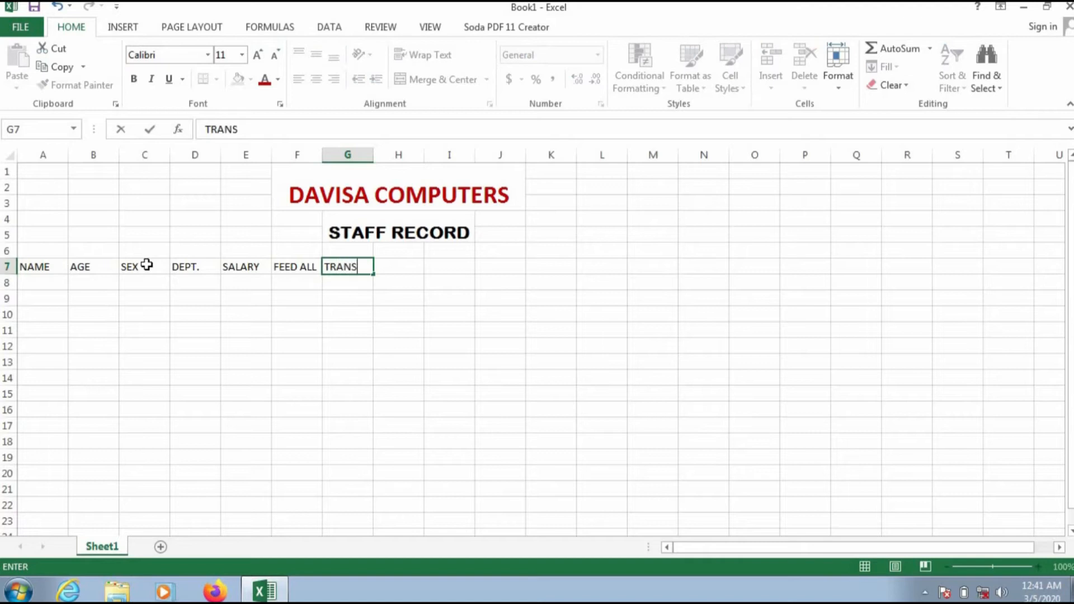
type(" ALL")
key("Tab")
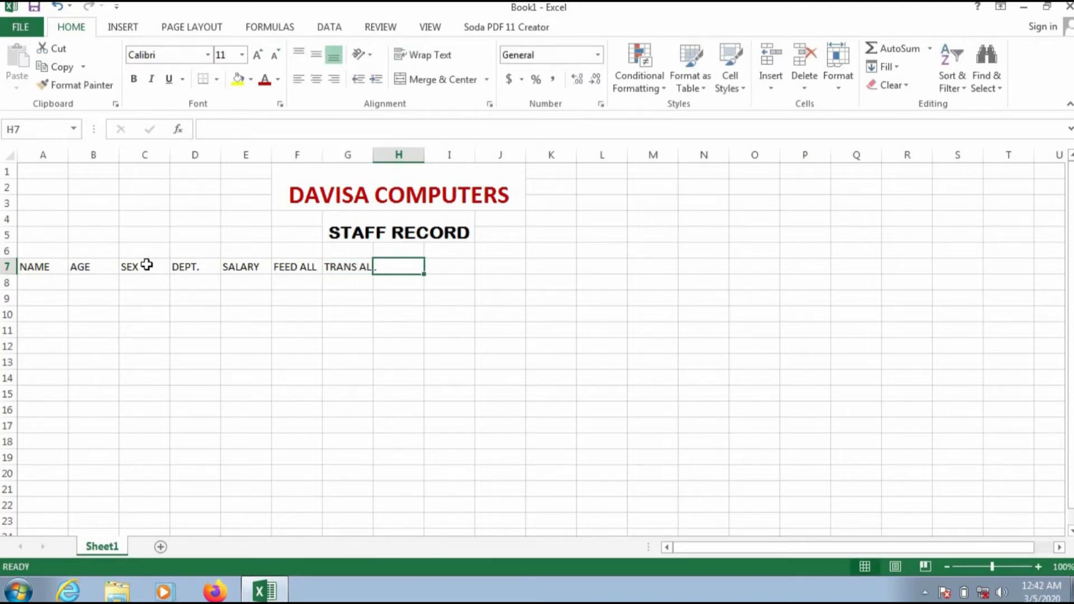
type("MED ")
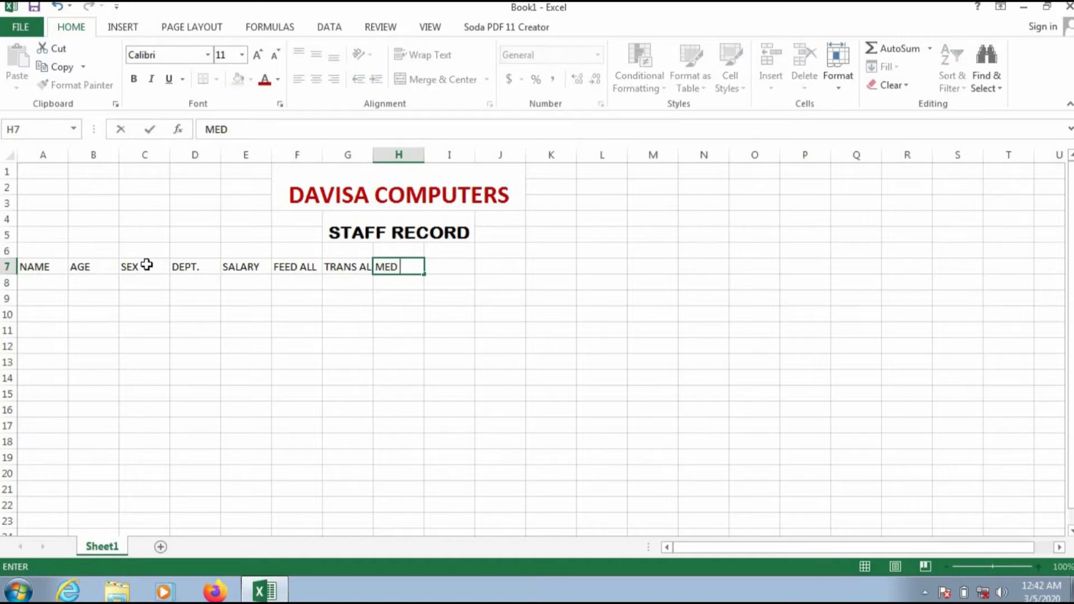
type("ALL")
key("Tab")
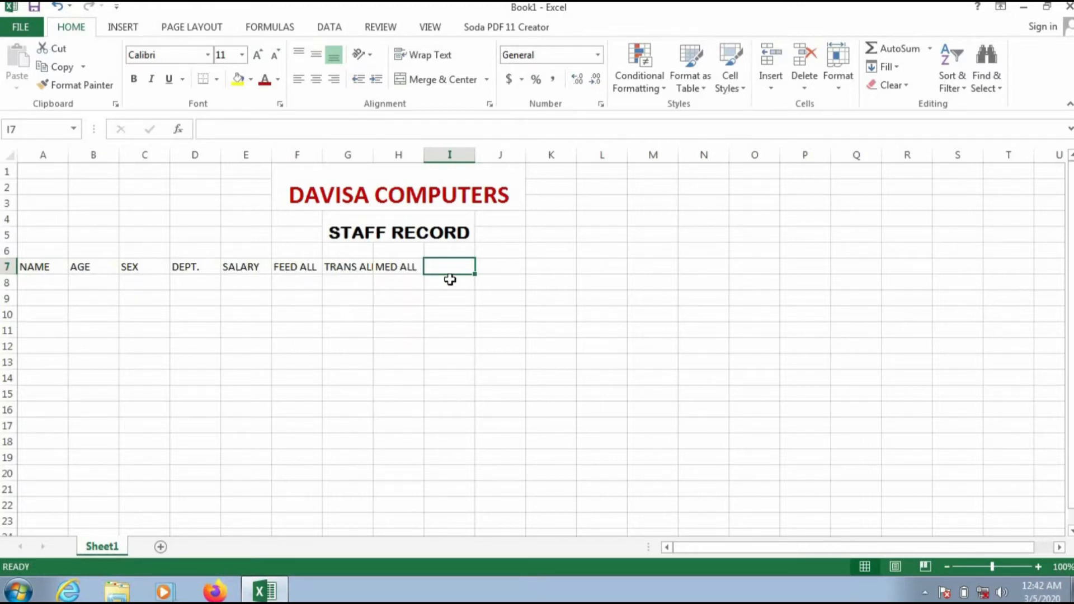
Enter the column headings GROSS SAL, TAX and NET SAL in cells I7 to K7.
type("GR")
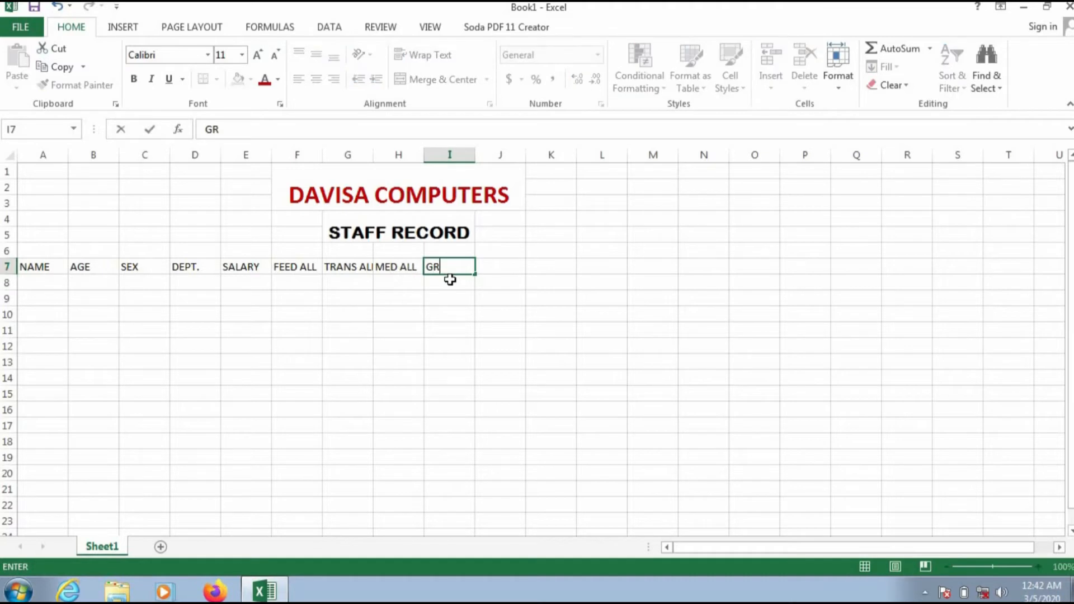
type("OSS SAL")
key("Tab")
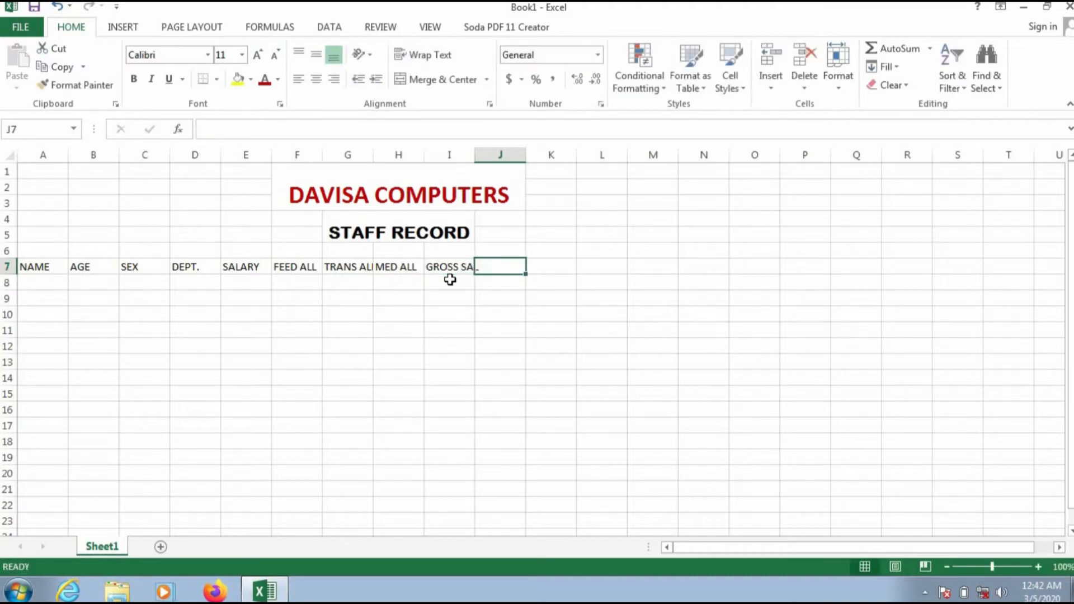
type("TAX")
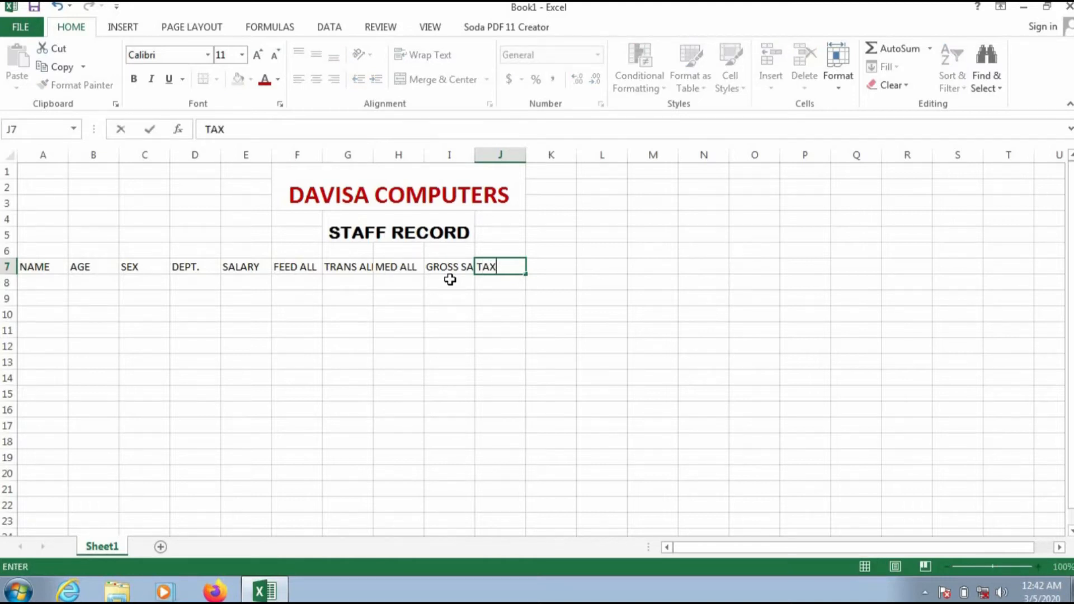
key("Tab")
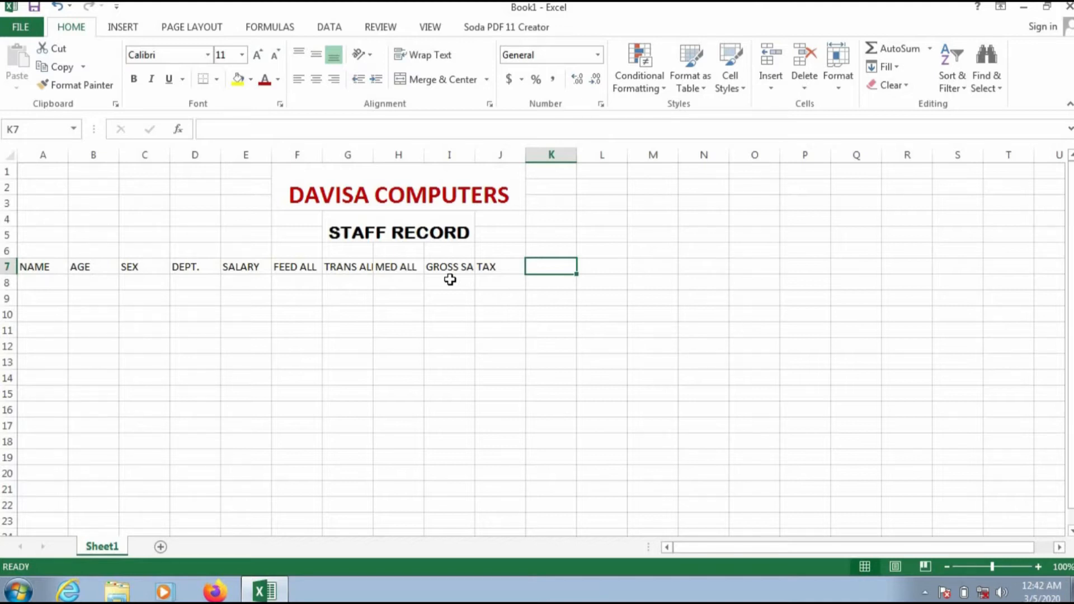
type("NET SAL")
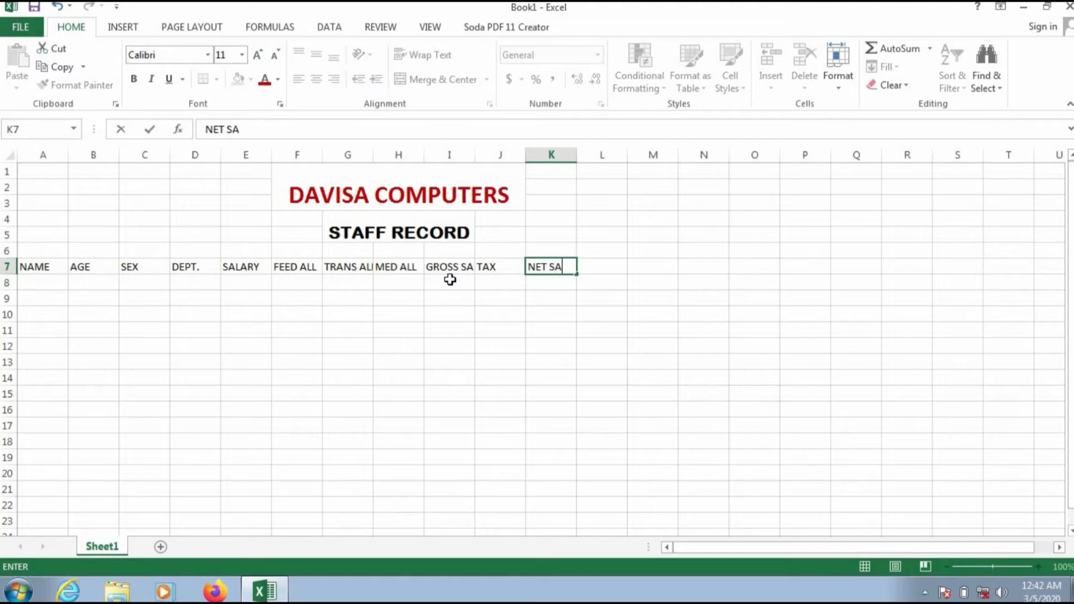
left_click(588, 266)
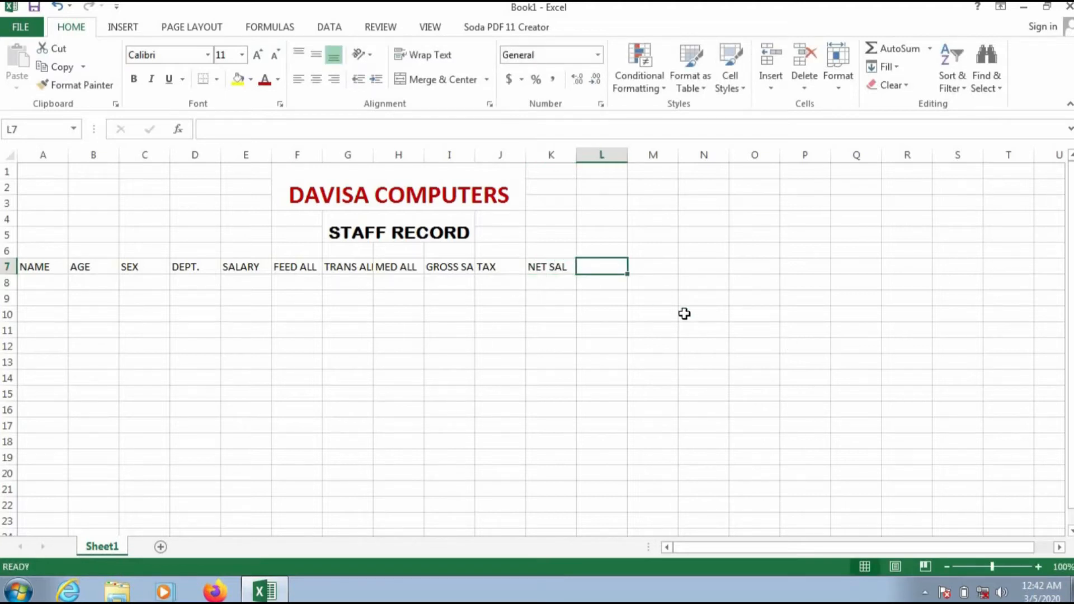
Enter the column headings PROMO STATUS in cell L7 and PROMO SAL in cell M7.
type("PRO")
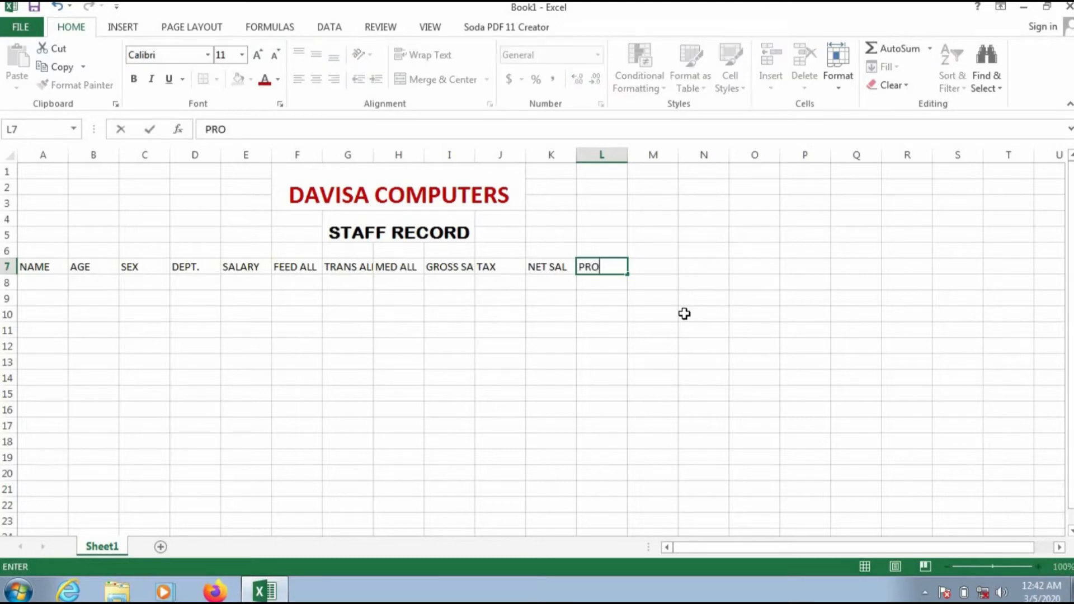
type("MO STATUS")
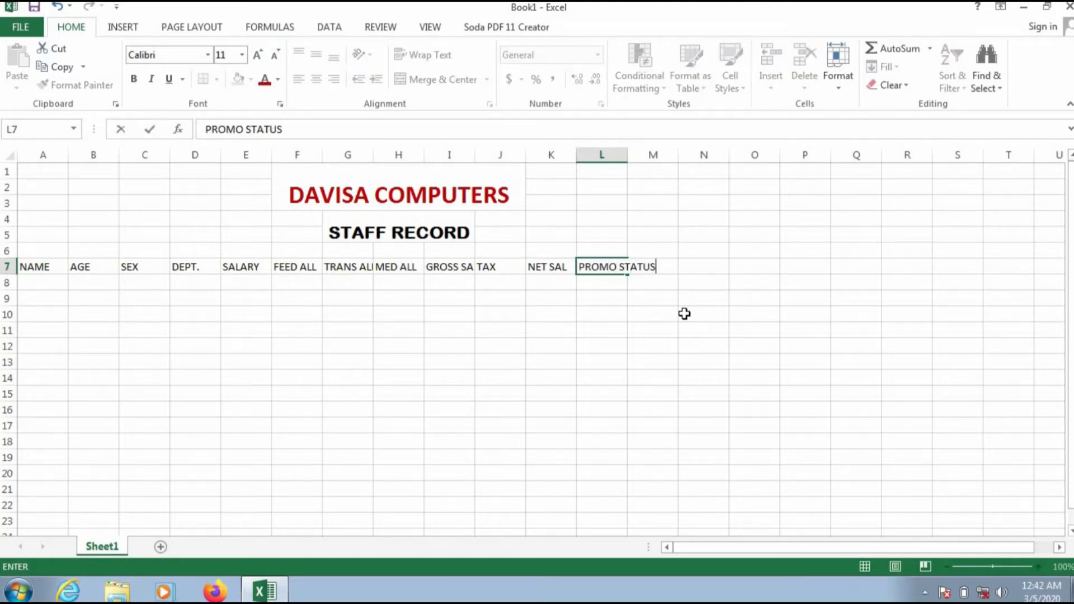
key("Tab")
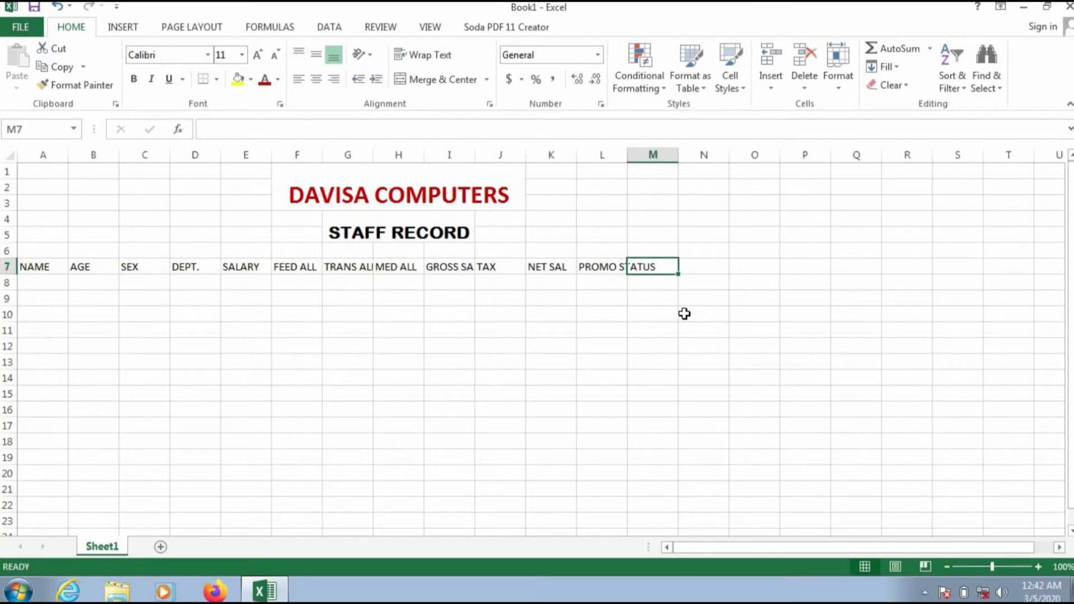
type("PROM")
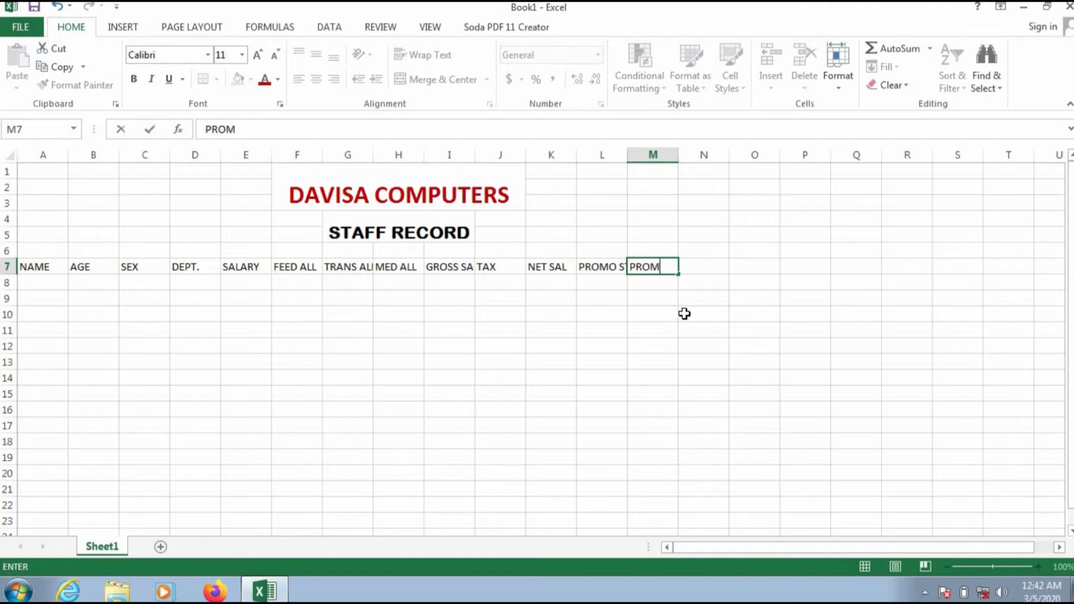
type("O SAL")
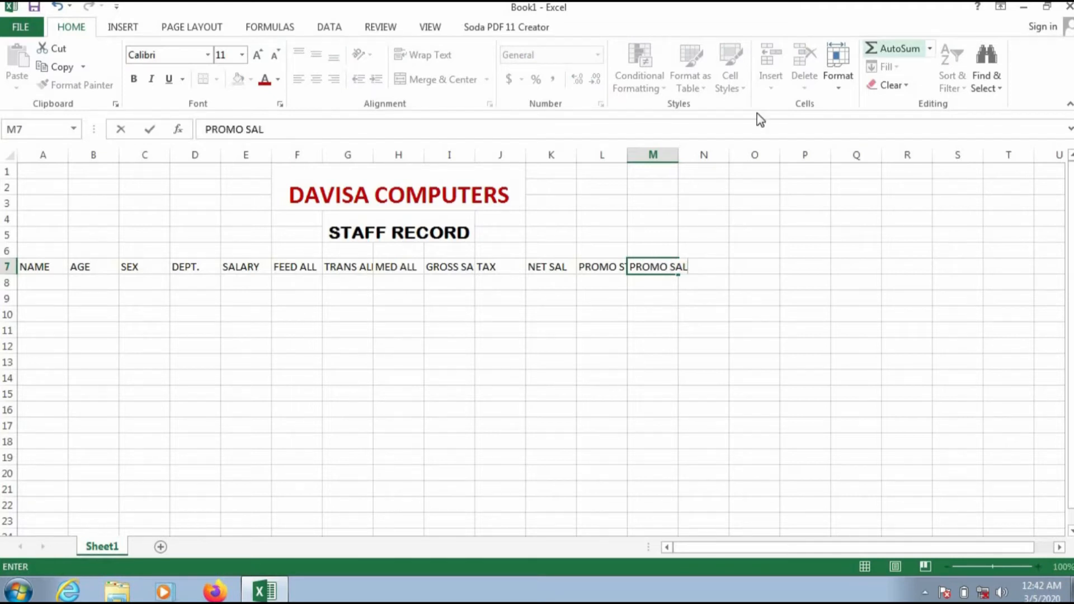
left_click(514, 301)
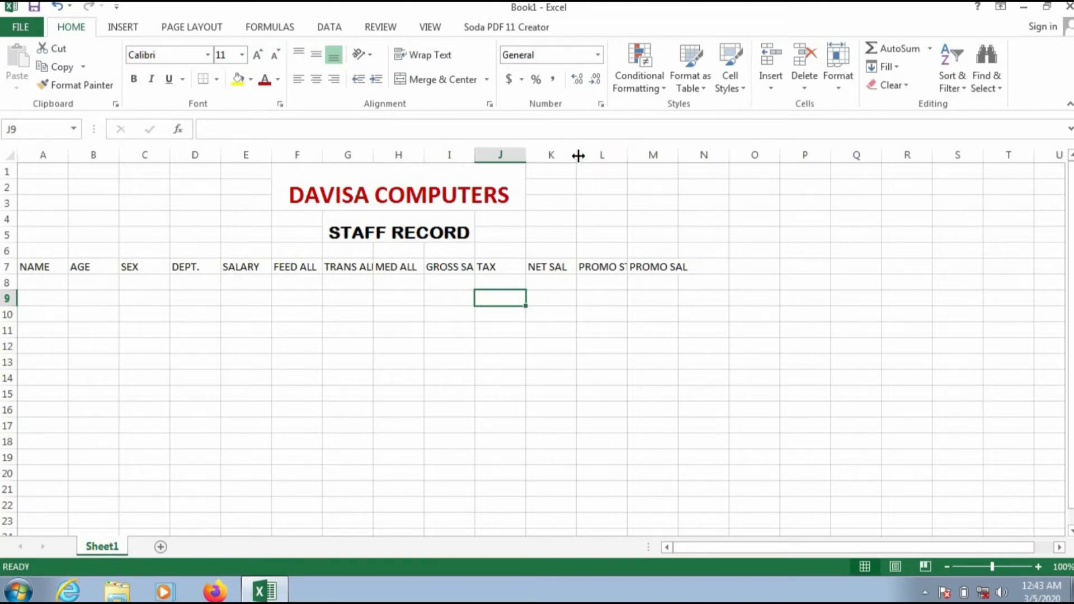
Widen columns G, I, K, L and M so their row 7 headings fit fully.
left_click_drag(579, 156, 740, 153)
left_click(602, 197)
left_click_drag(475, 156, 493, 158)
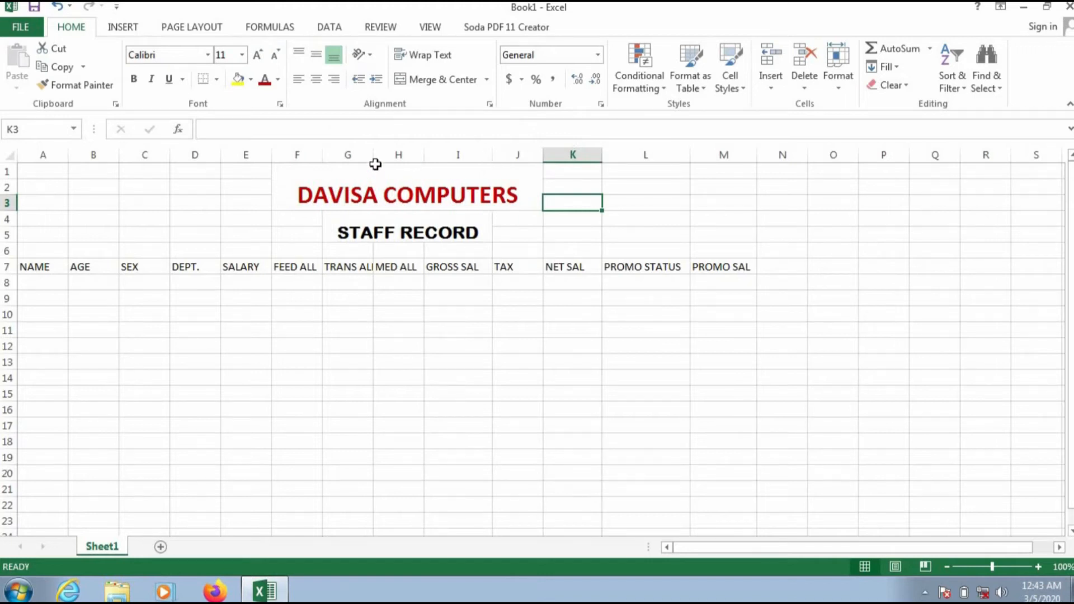
left_click_drag(372, 152, 386, 157)
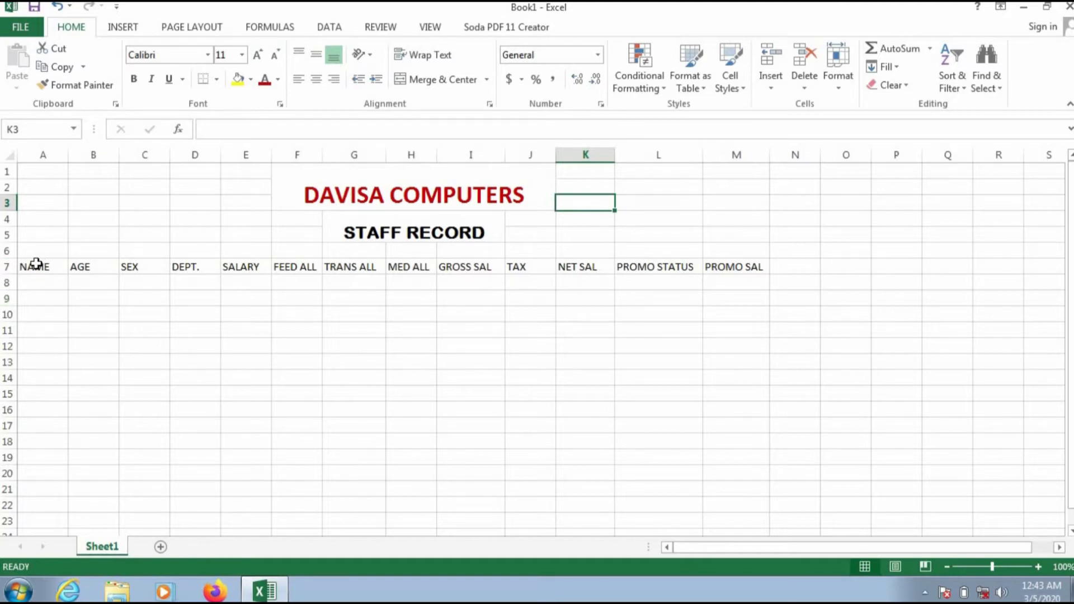
Format the headings in A7:M7 as bold at font size 14.
left_click_drag(30, 267, 718, 269)
left_click(241, 55)
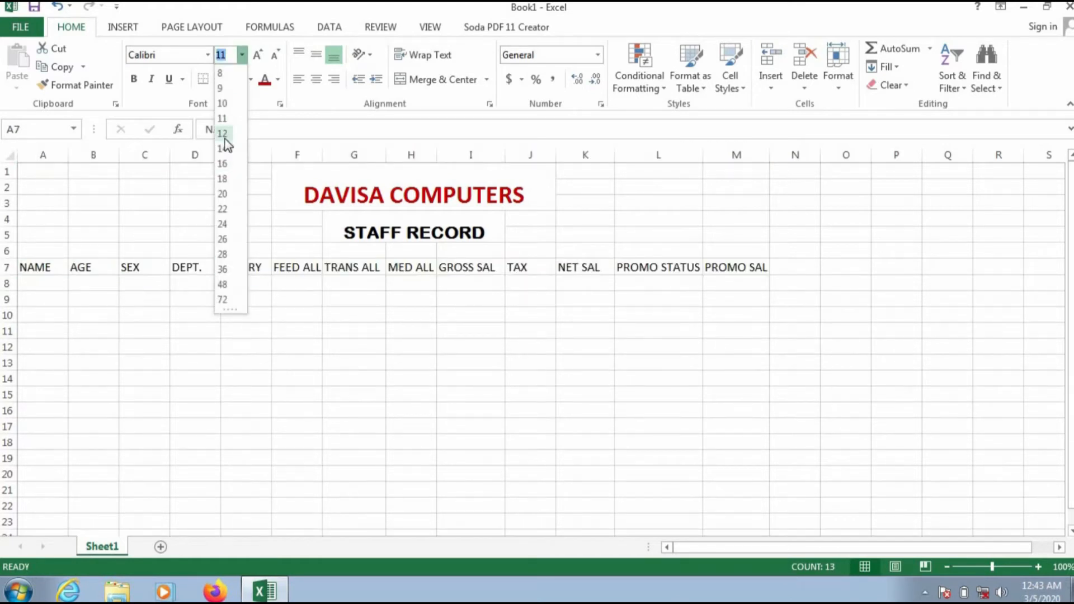
left_click(227, 148)
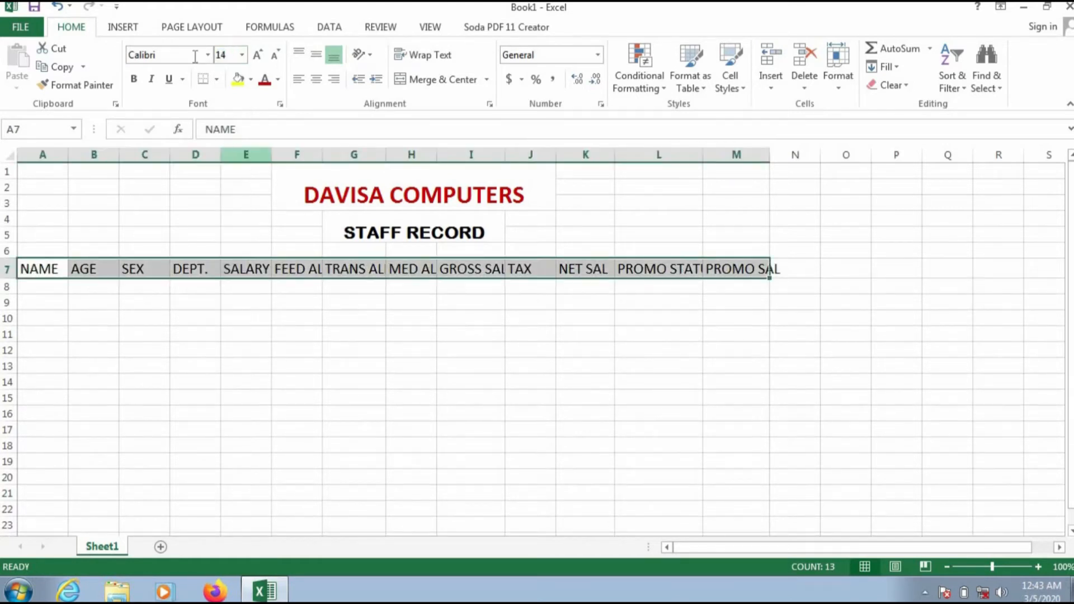
left_click(134, 79)
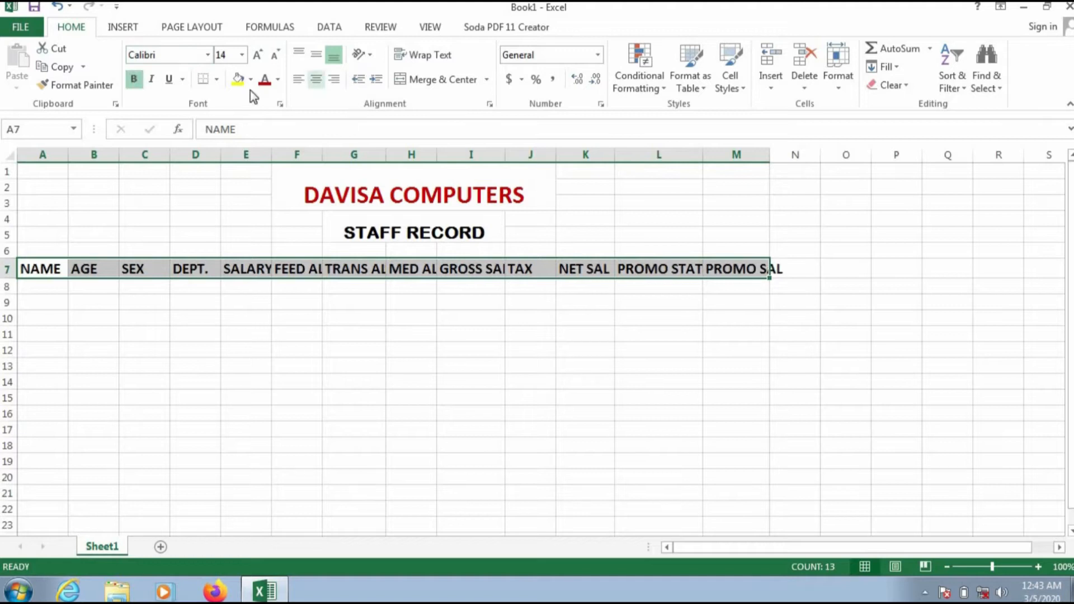
Fill the heading cells A7:M7 with yellow.
left_click(278, 79)
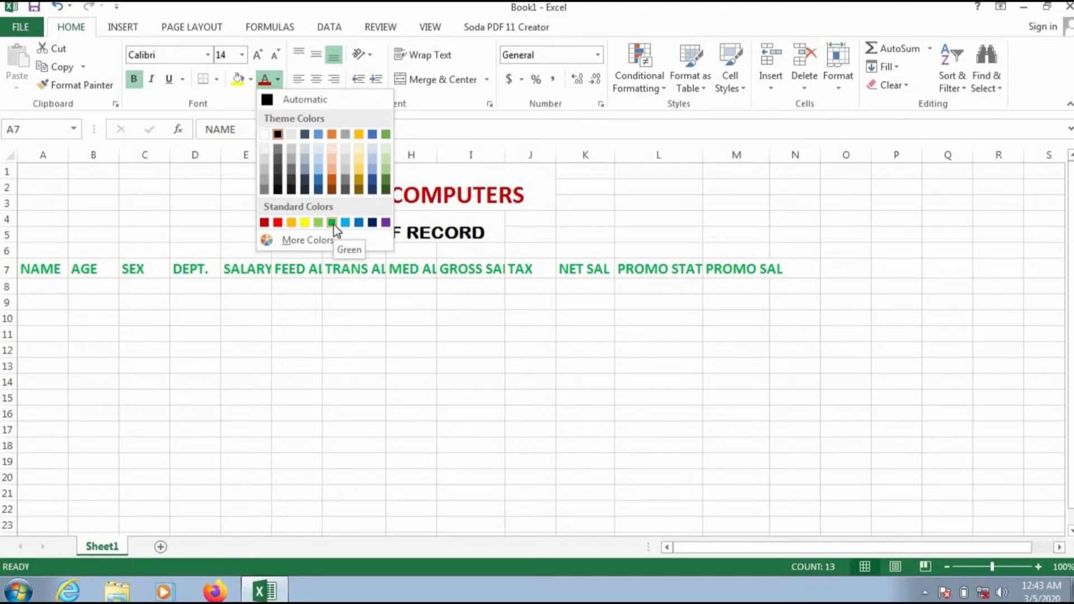
left_click(238, 78)
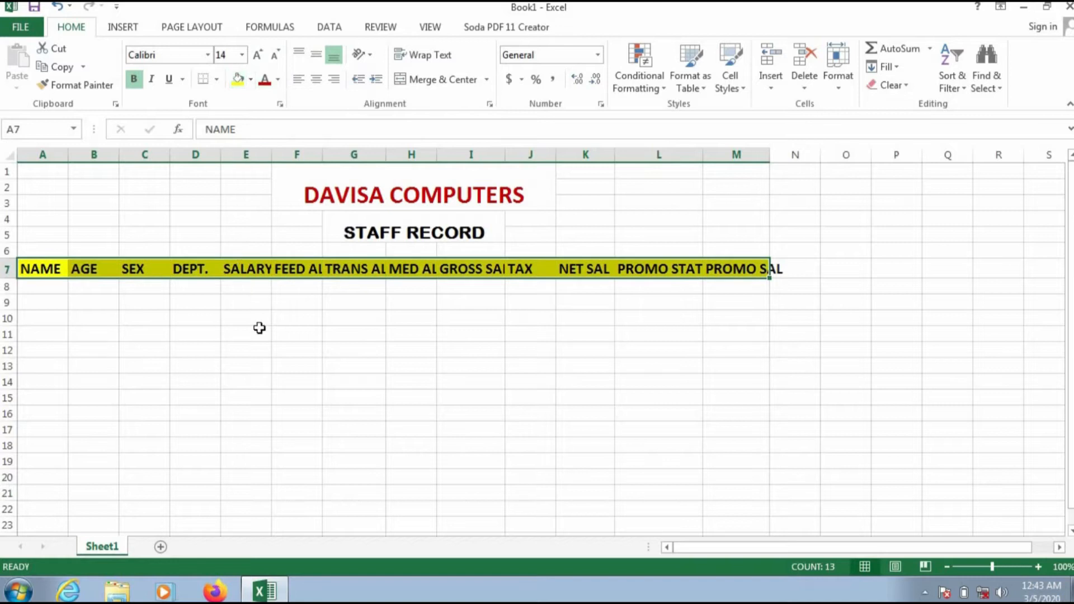
left_click(273, 376)
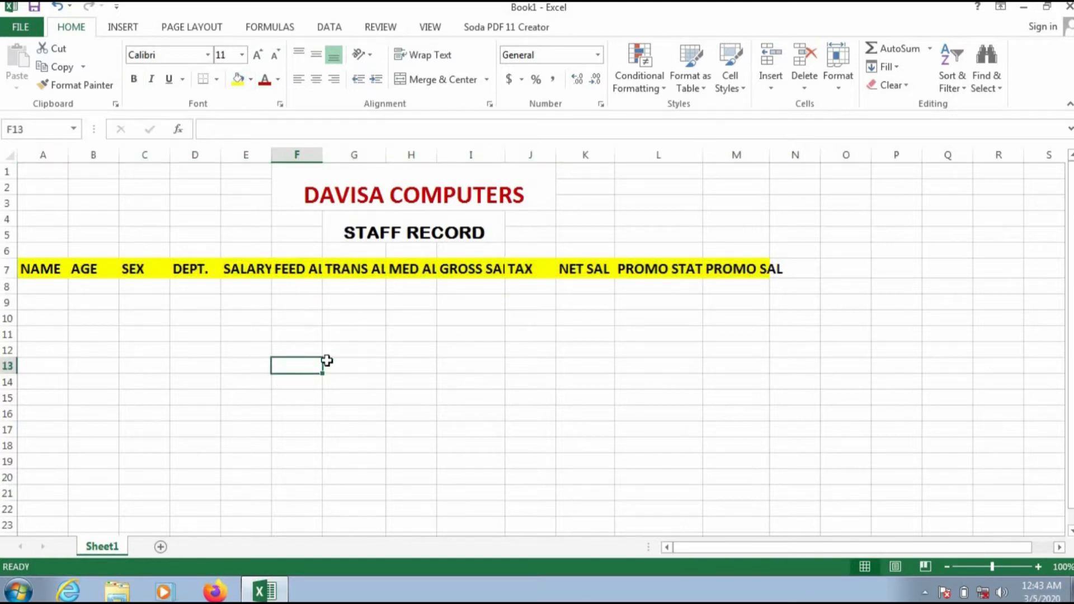
Widen columns E to I, L and M to fit the enlarged bold headings.
left_click_drag(506, 155, 521, 155)
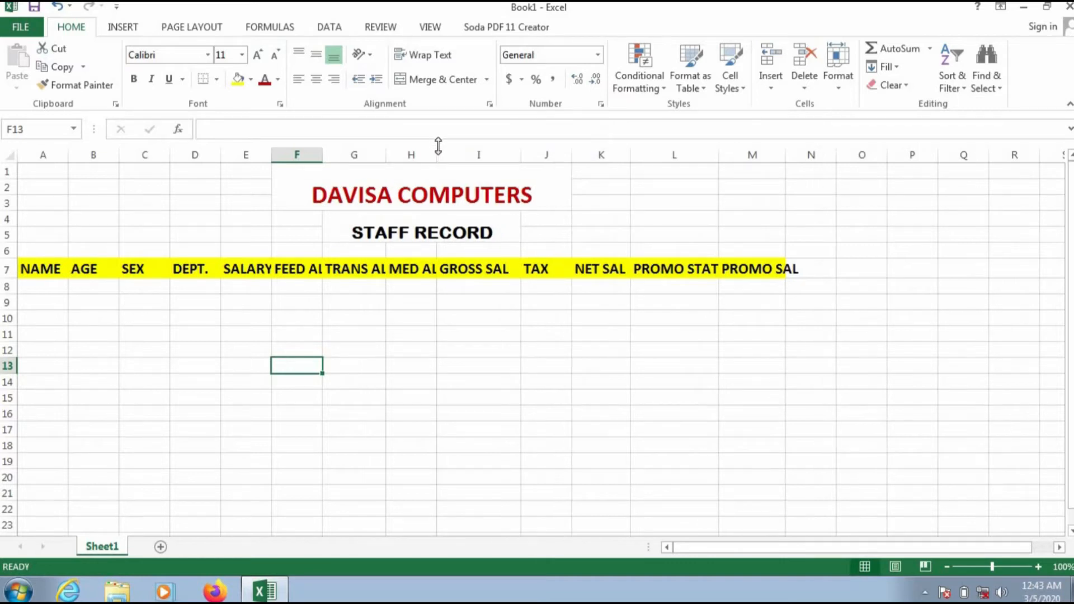
left_click_drag(437, 153, 454, 155)
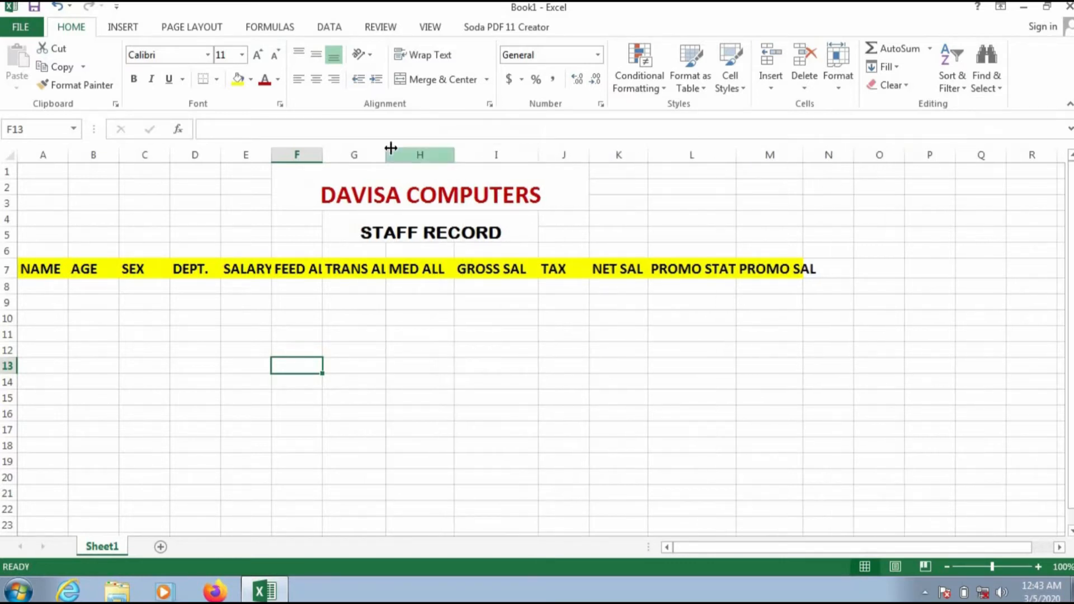
left_click_drag(386, 155, 402, 155)
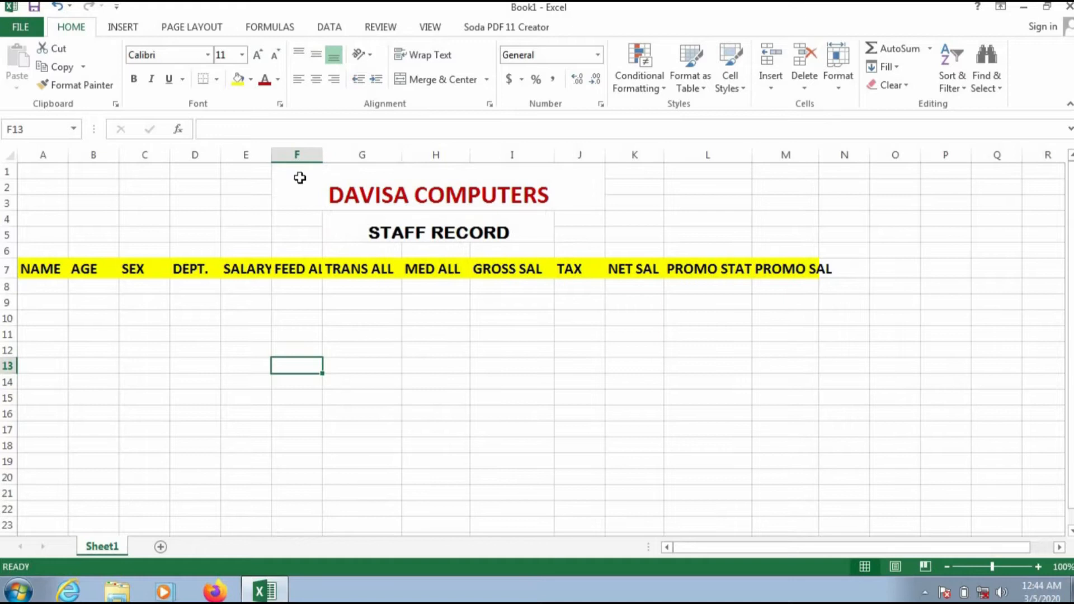
left_click_drag(324, 149, 282, 155)
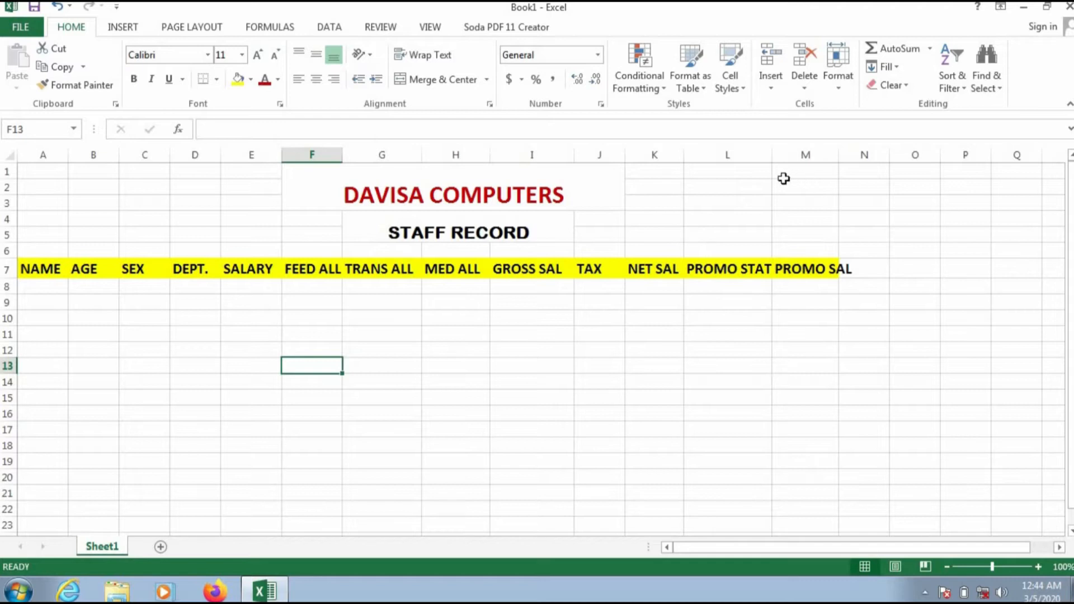
left_click_drag(777, 155, 794, 156)
left_click_drag(862, 159, 880, 159)
Change the fill colour of the heading cells A7:M7 to a light gold theme colour.
left_click_drag(872, 264, 62, 270)
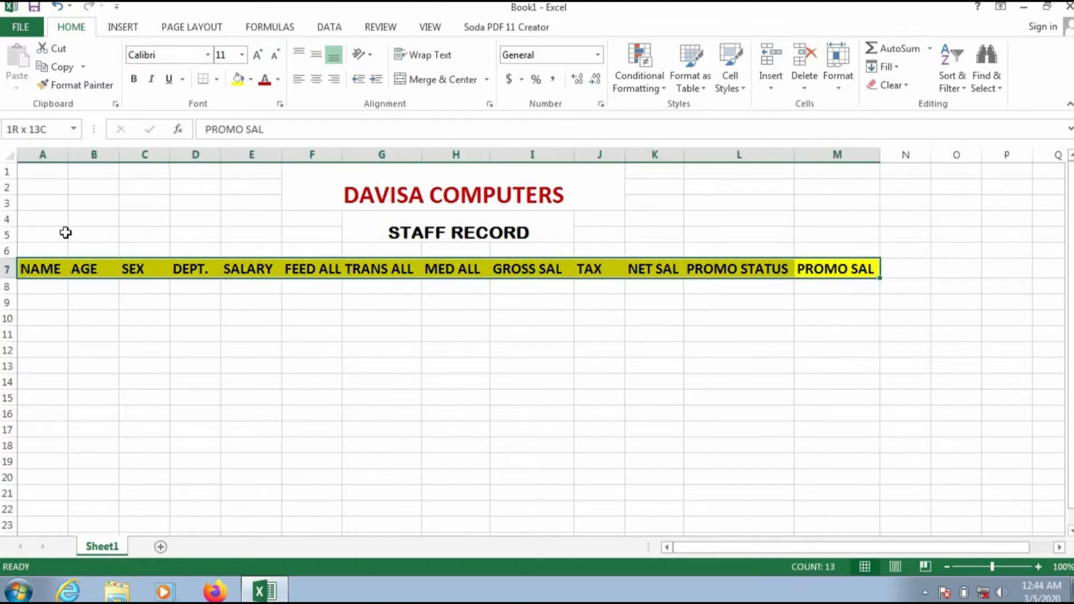
left_click(251, 79)
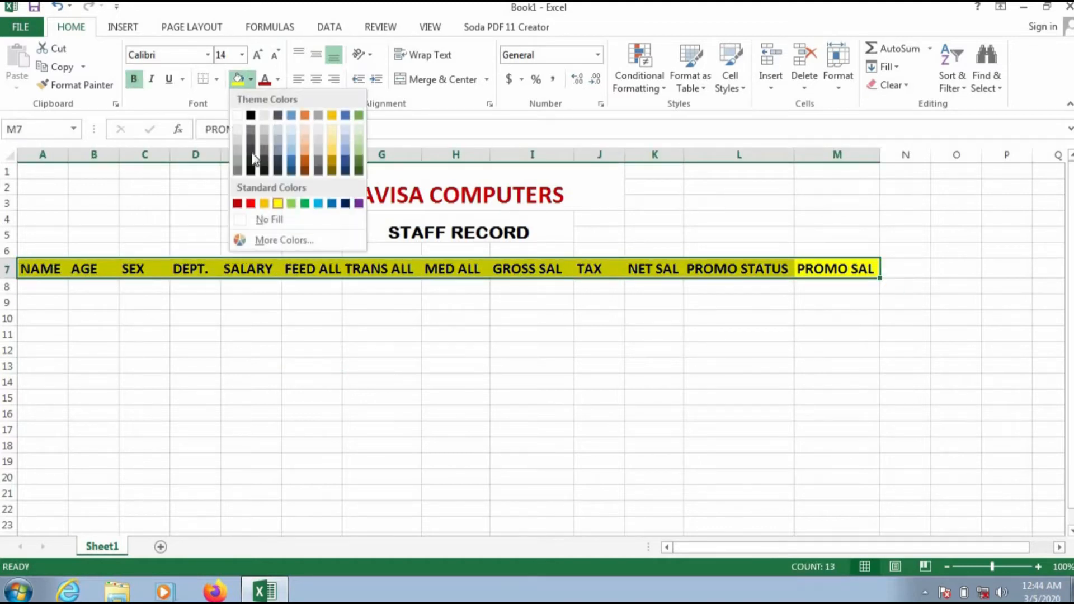
left_click(334, 143)
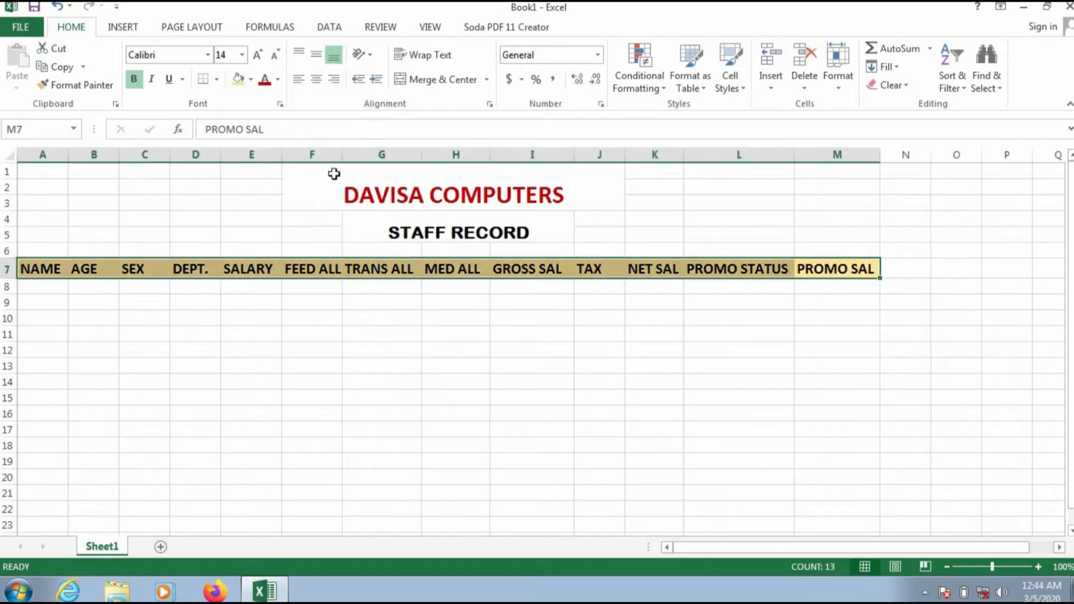
left_click(341, 332)
Enter three staff members' first names under the NAME heading in cells A8 to A10.
left_click(50, 287)
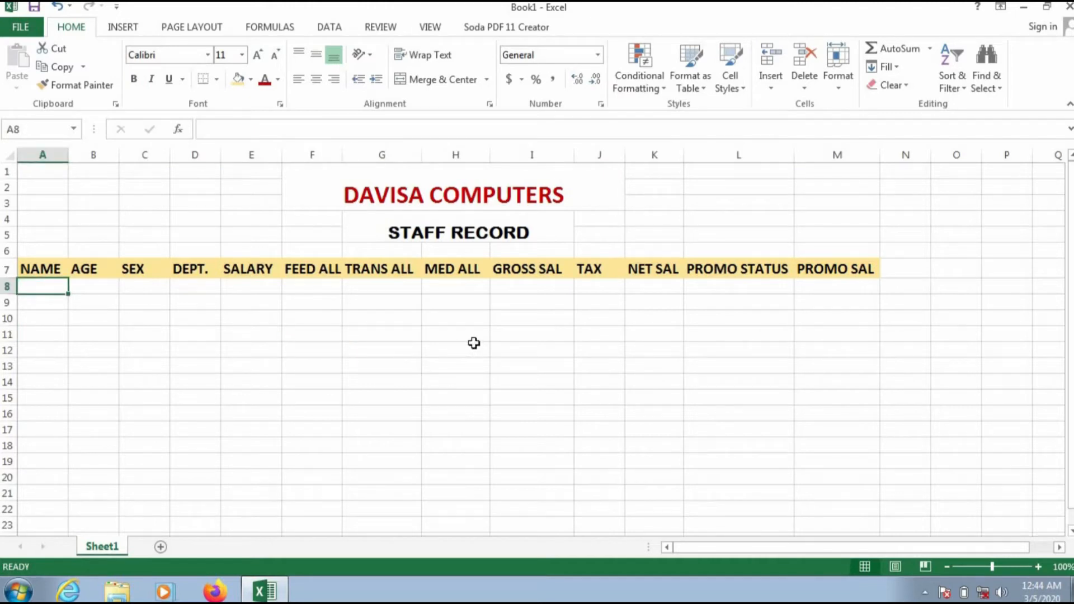
type("JACK")
key("Return")
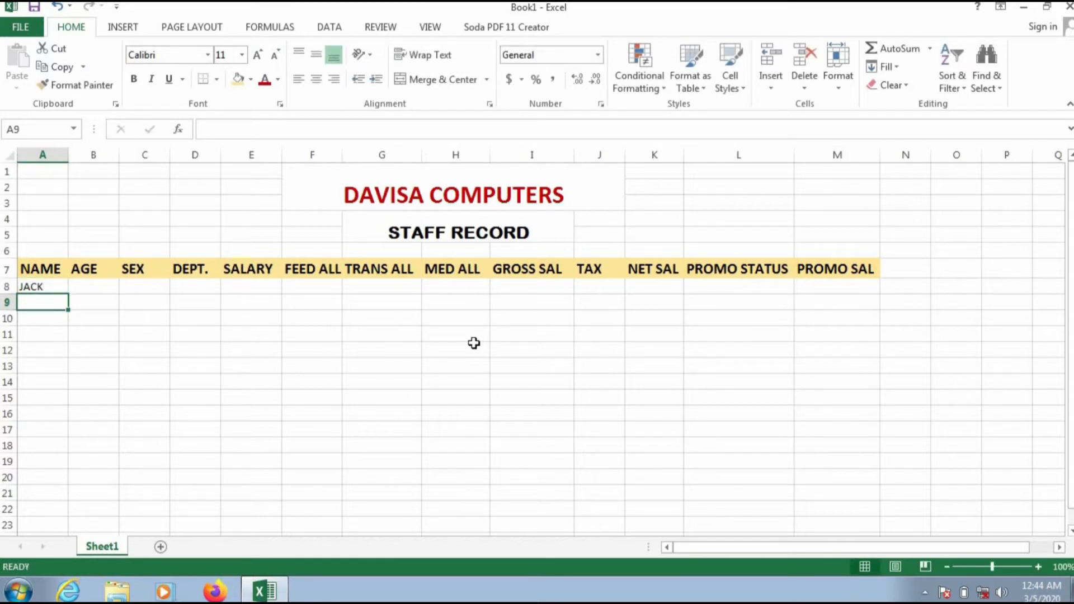
type("EMMA")
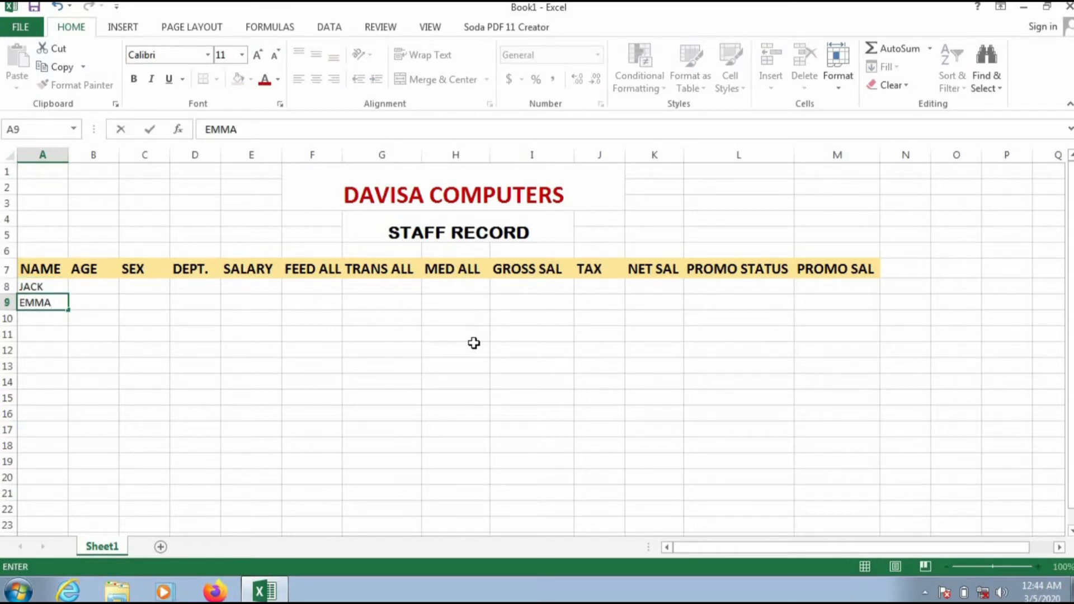
key("Return")
type("GRACE")
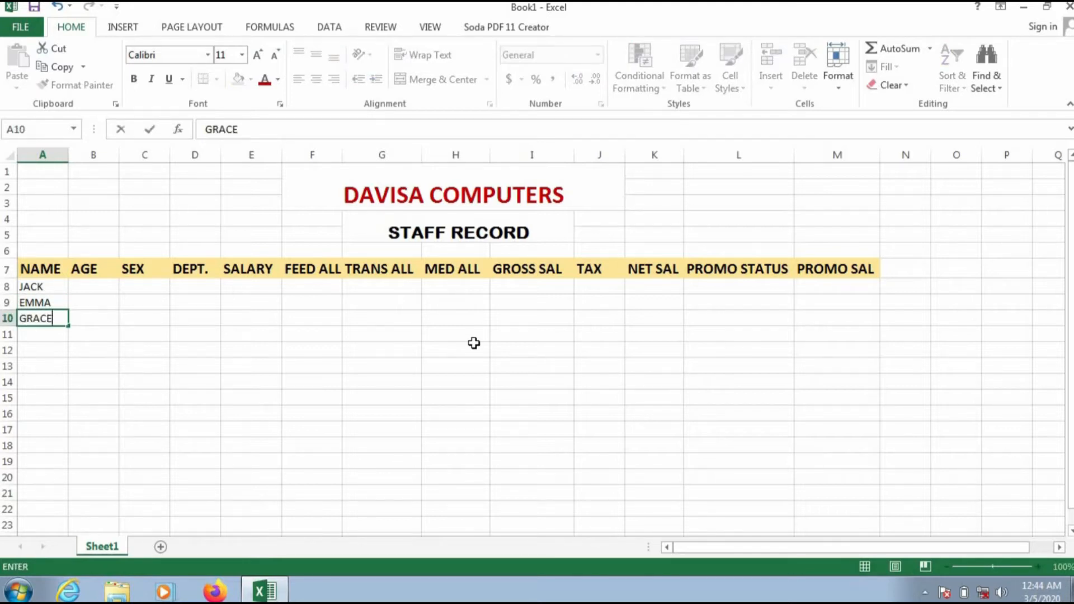
key("Return")
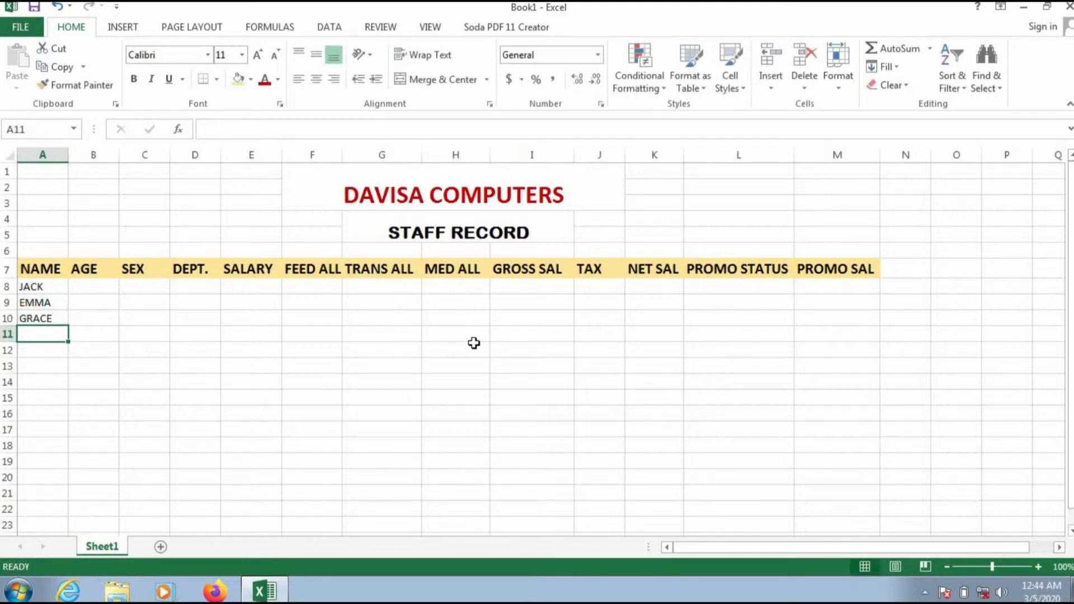
Enter six more staff members' first names under the NAME heading in cells A11 to A16.
type("NELLY")
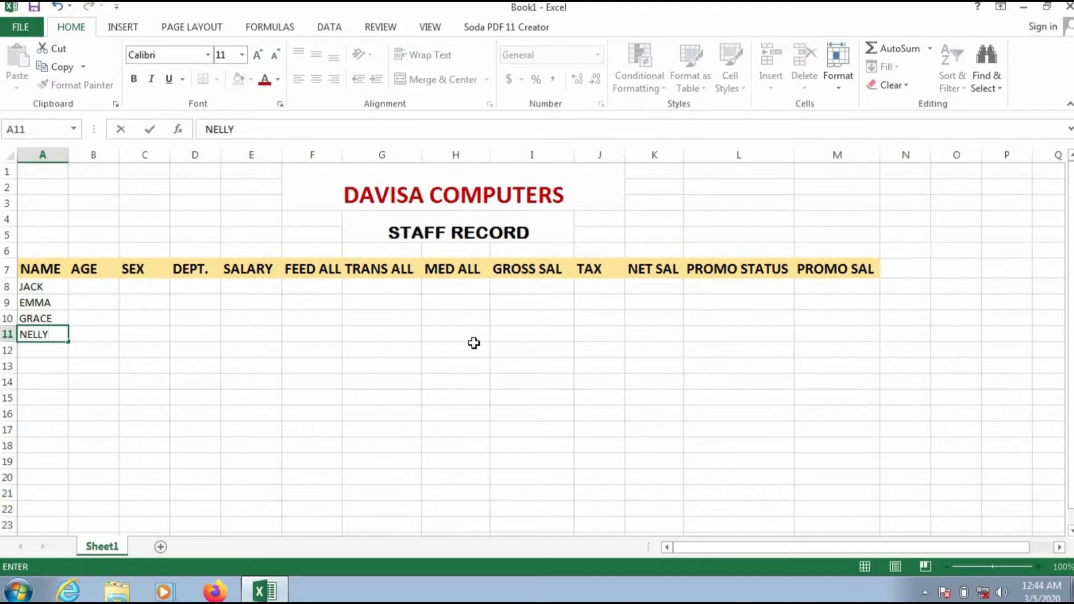
key("Return")
type("OKON")
key("Return")
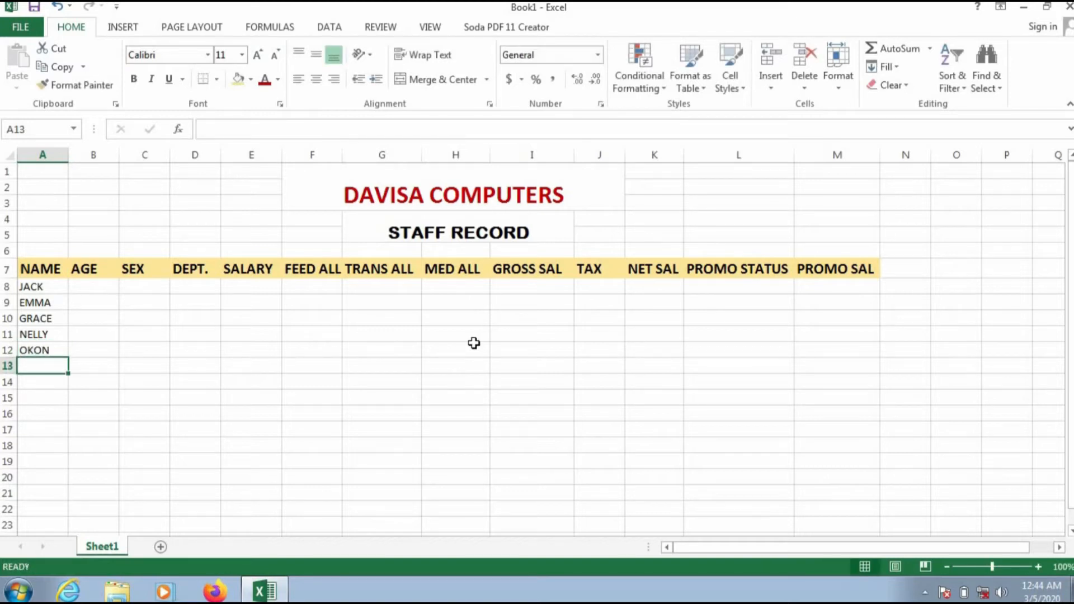
type("EBERE")
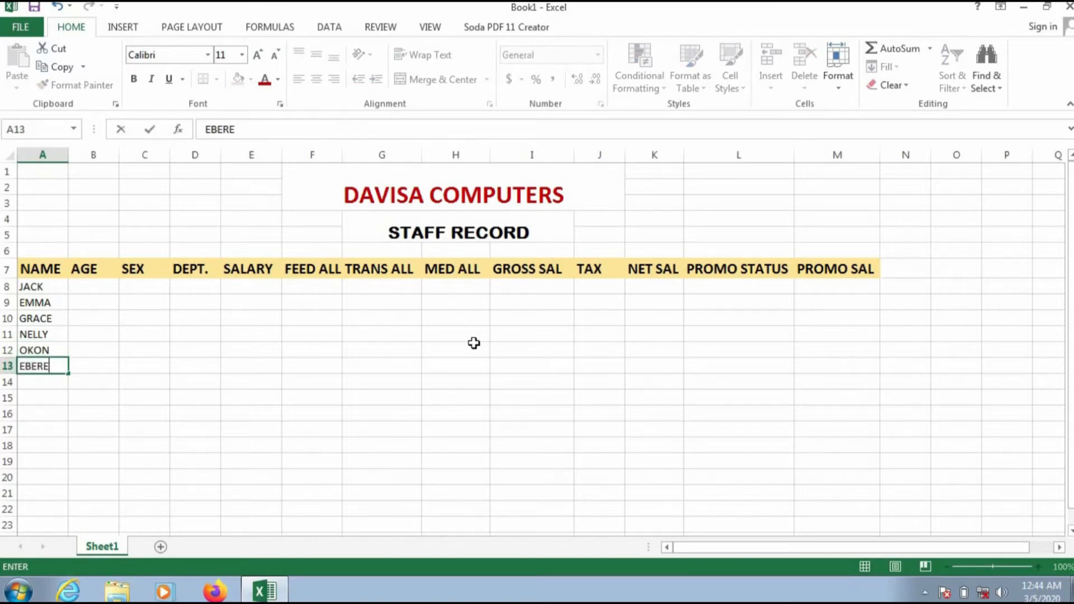
key("Return")
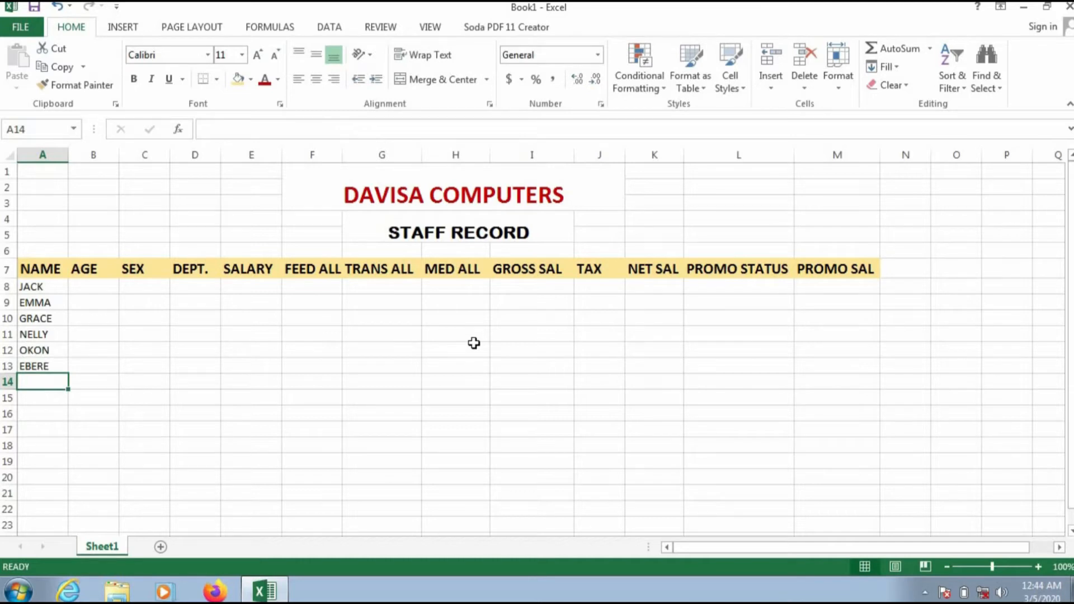
type("TUNDE")
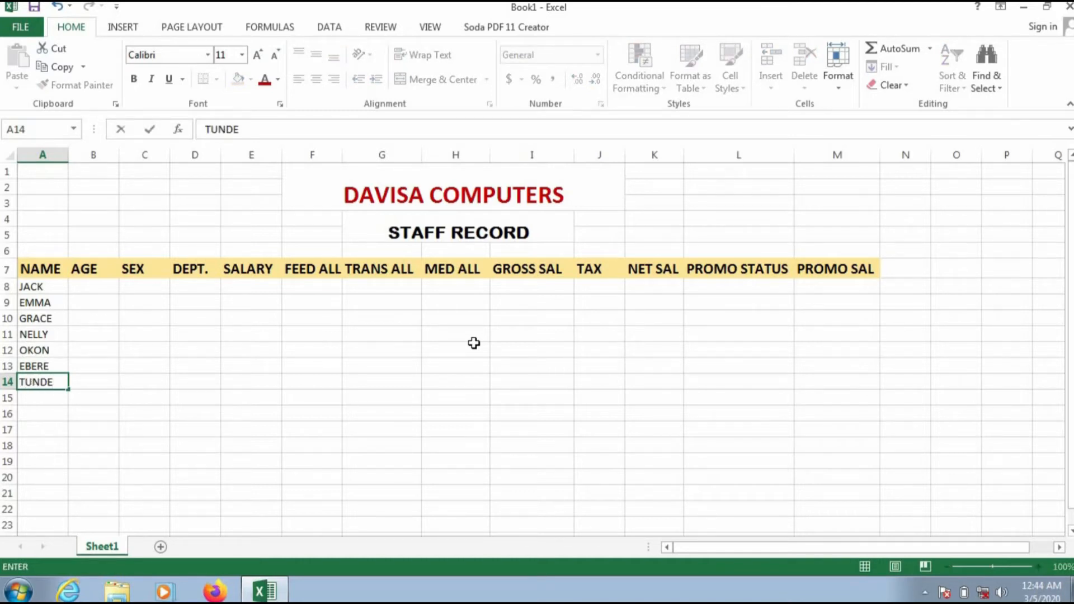
key("Return")
type("MUSA")
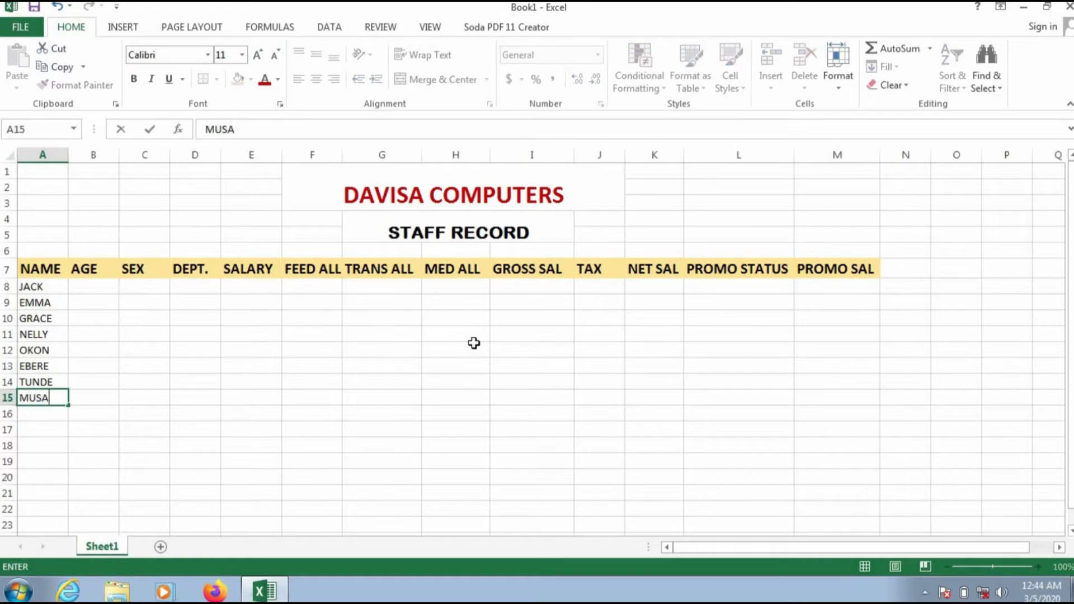
key("Return")
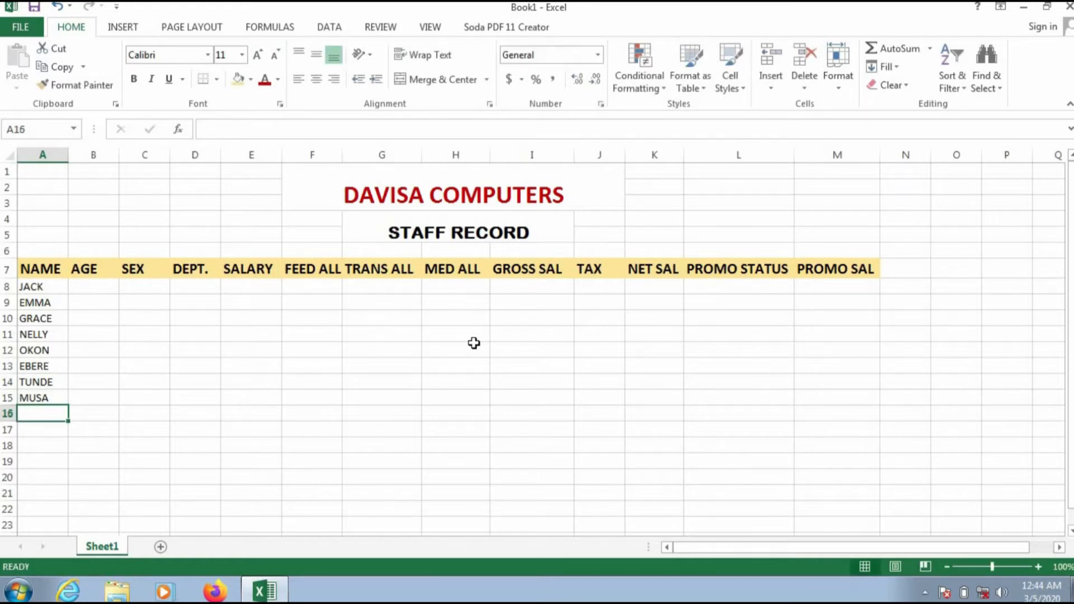
type("IM")
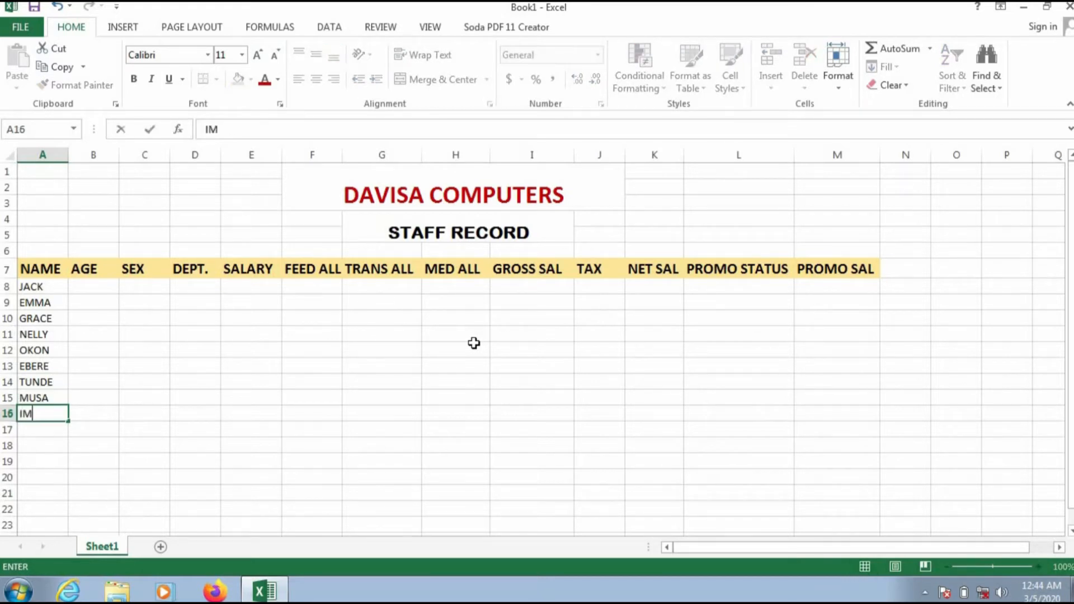
type("EH")
Enter the ages 33 and 41 under the AGE heading in cells B8 and B9.
left_click(98, 285)
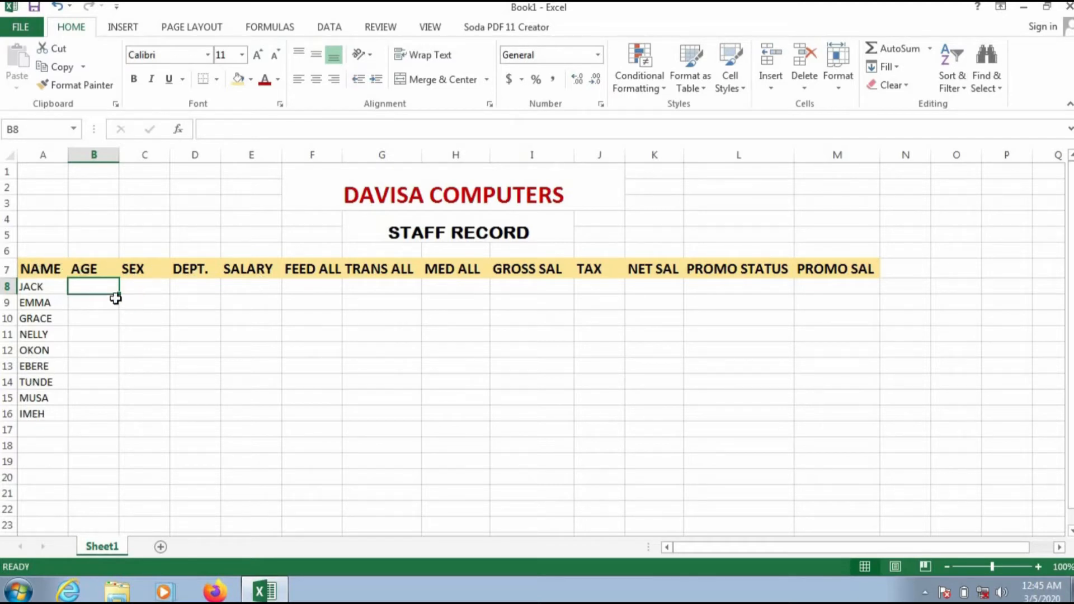
type("33")
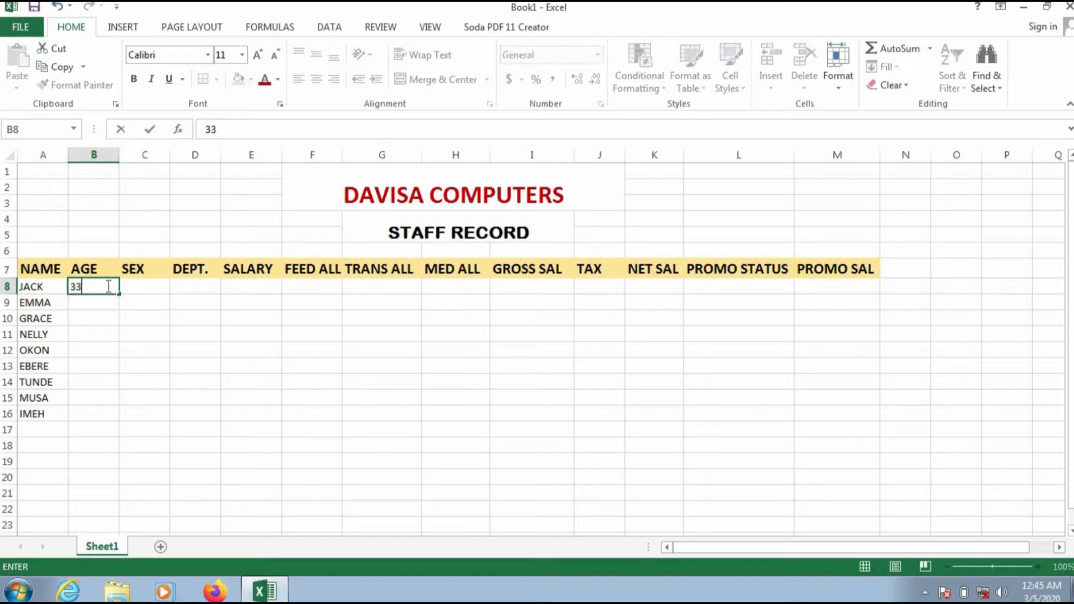
key("Return")
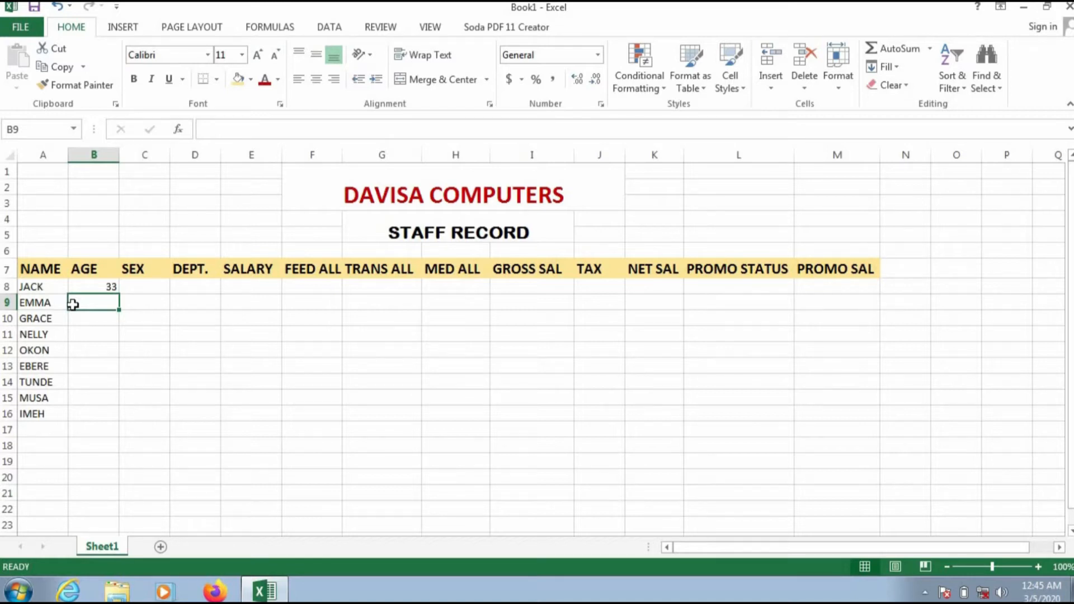
type("41")
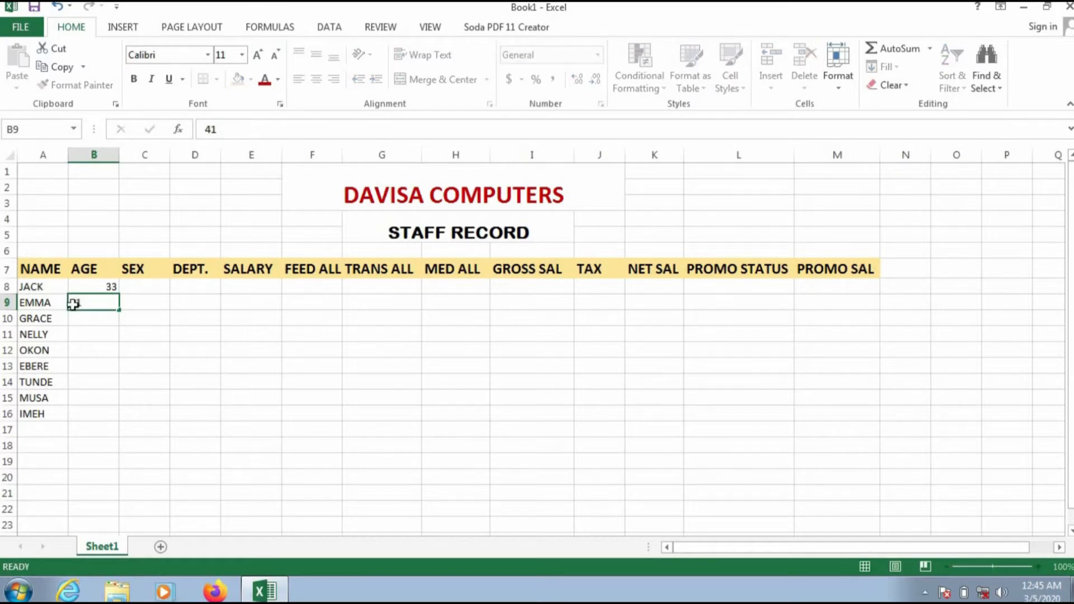
key("Return")
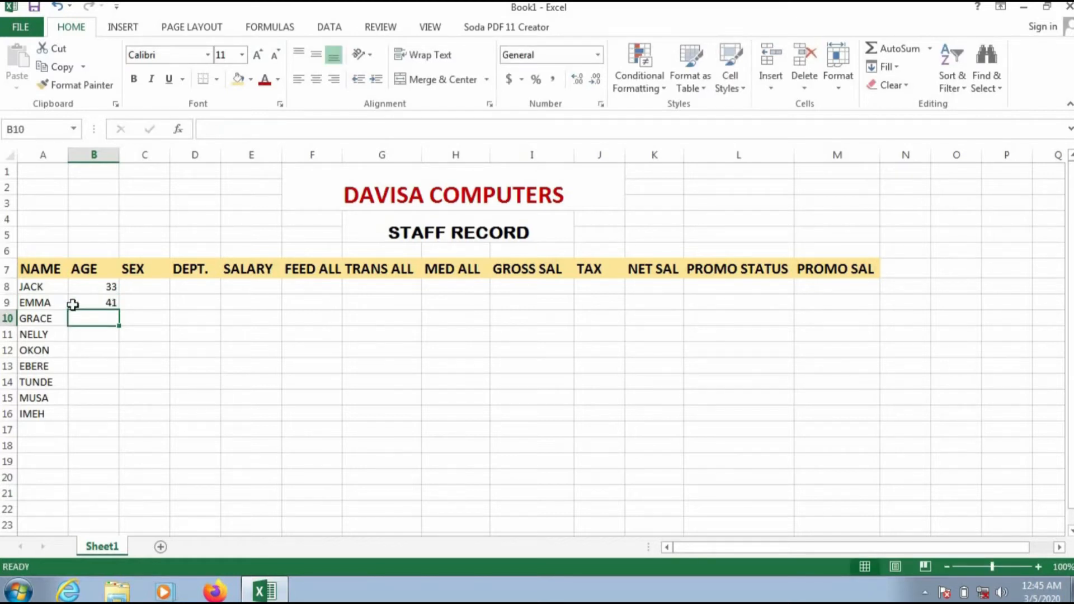
Change the first staff member's age in cell B8 to 50.
key("Up")
key("Up")
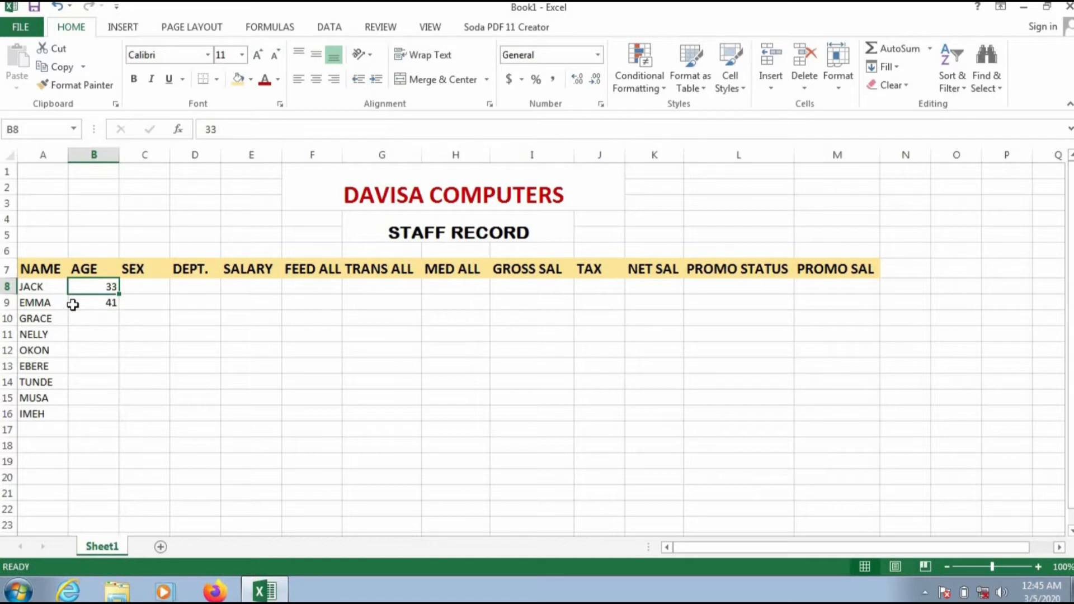
type("50")
key("Return")
key("Return")
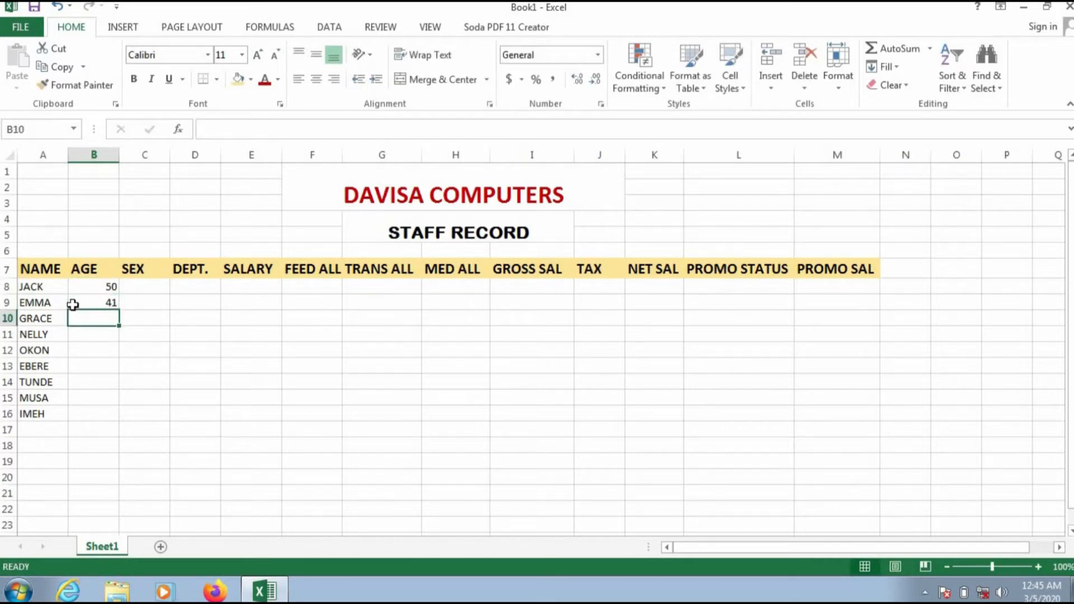
Enter the ages 31, 65 and 51 in cells B10 to B12 of the AGE column.
type("31")
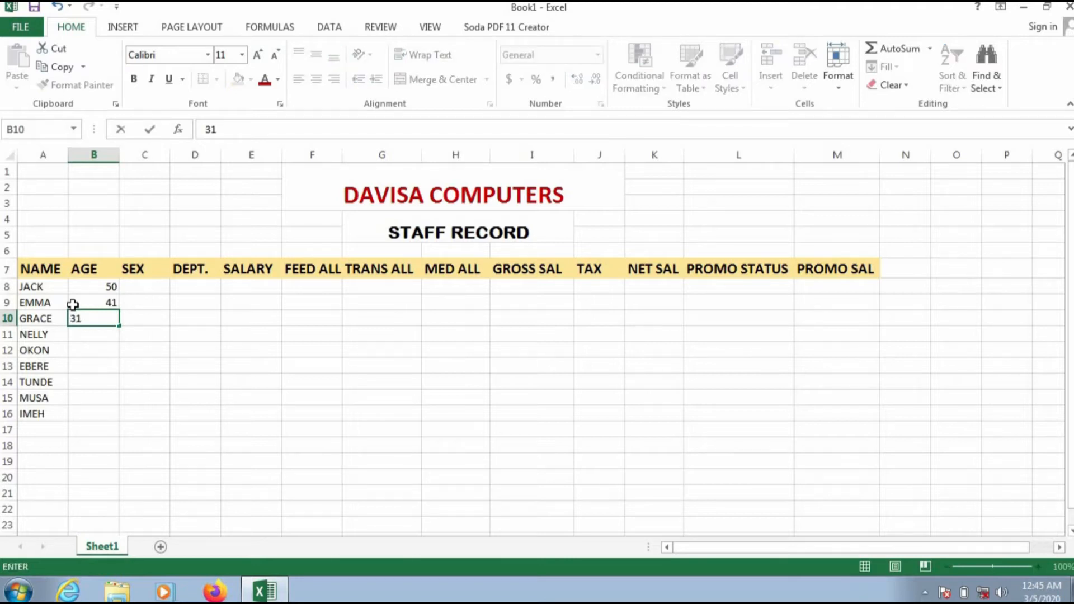
key("Return")
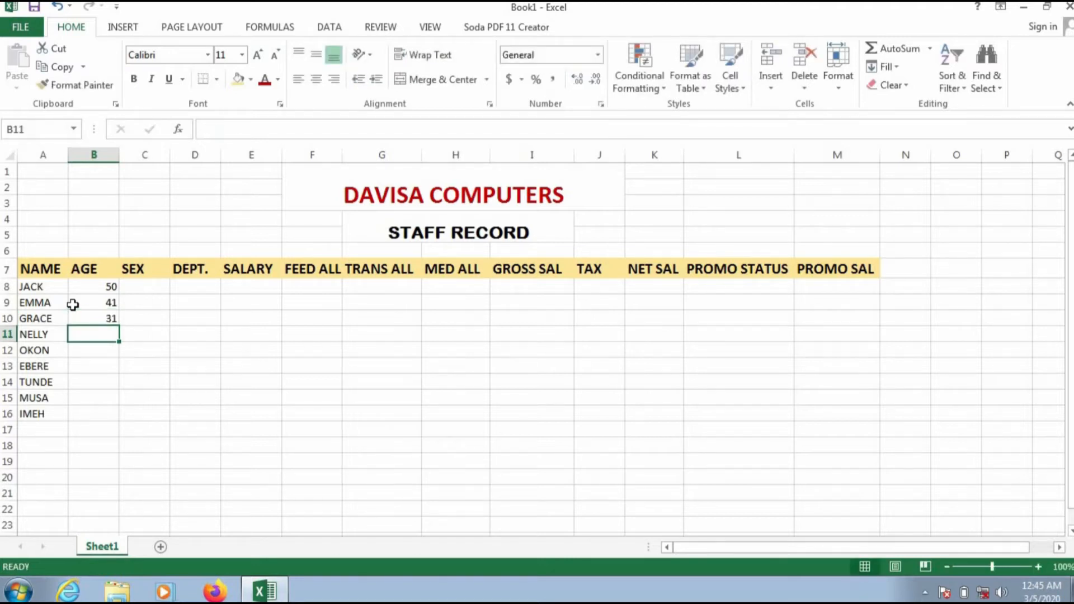
type("65")
key("Return")
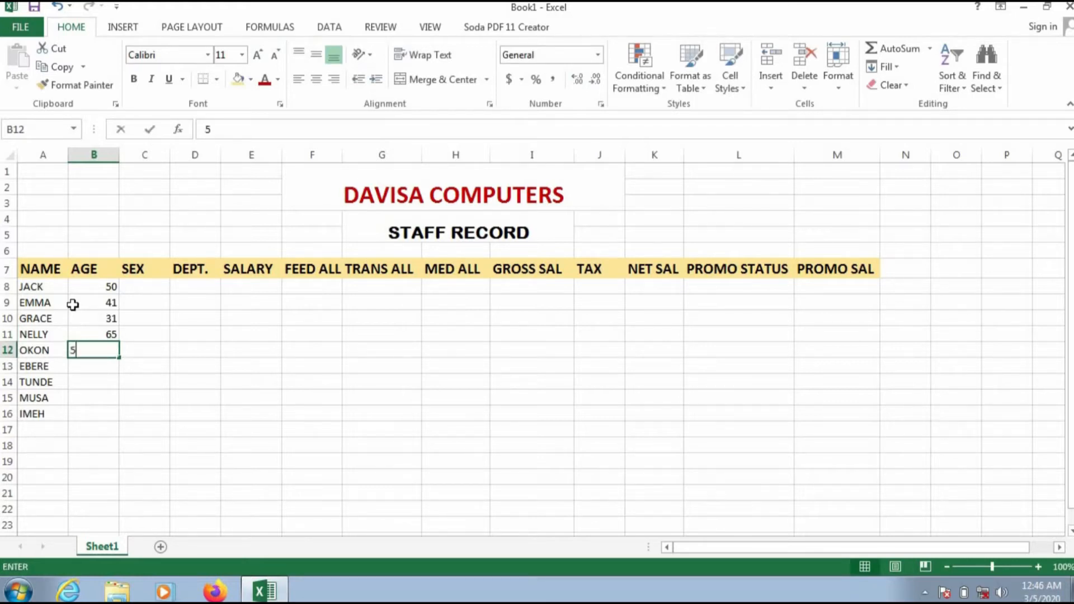
type("51")
key("Return")
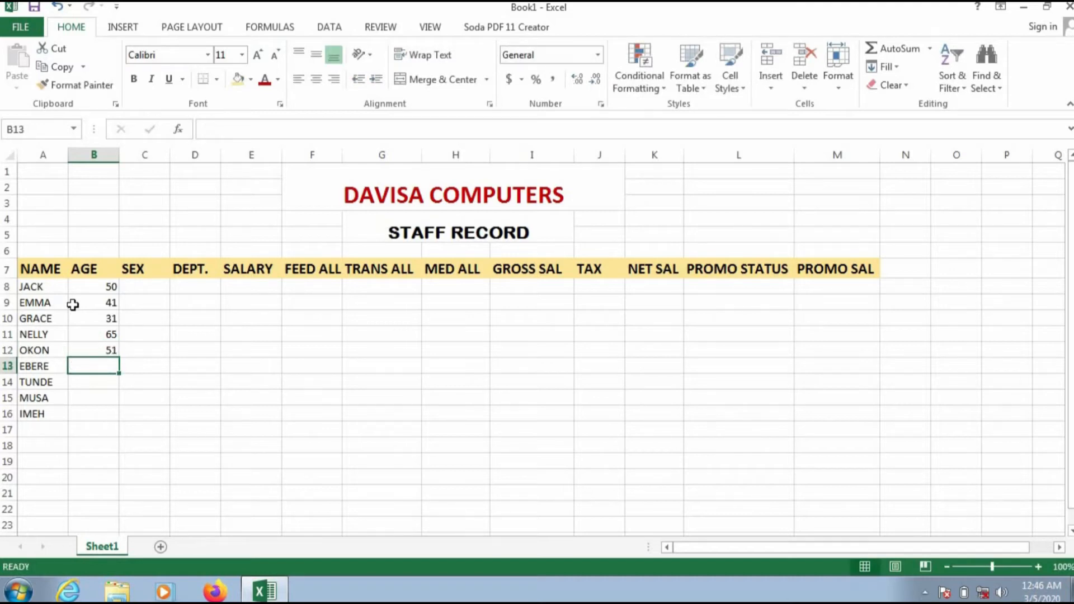
Complete the AGE column with 22, 38, 55 and 60 in cells B13 to B16.
type("22")
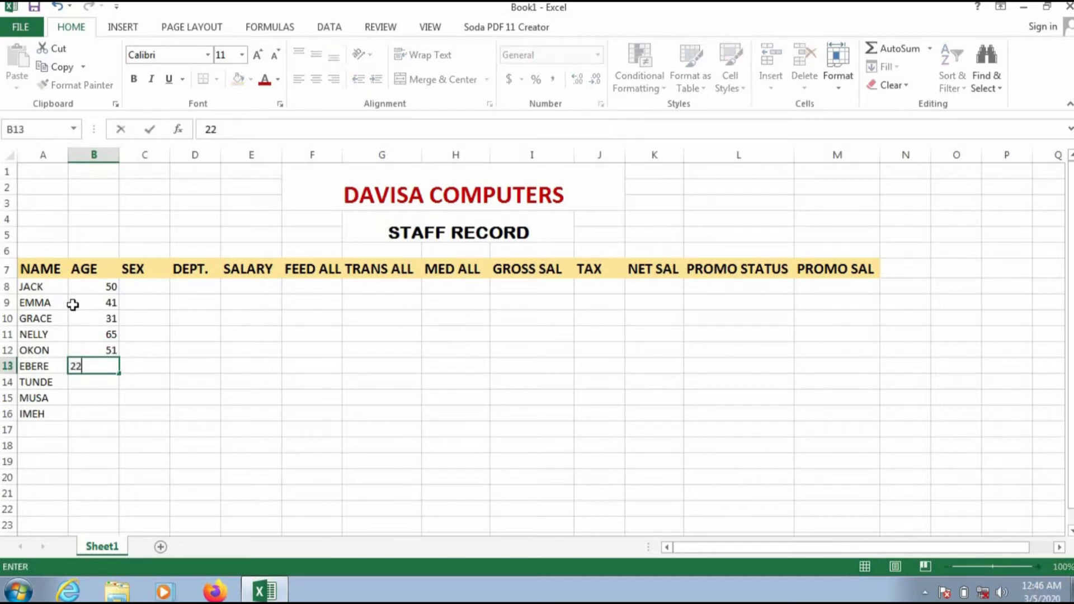
key("Return")
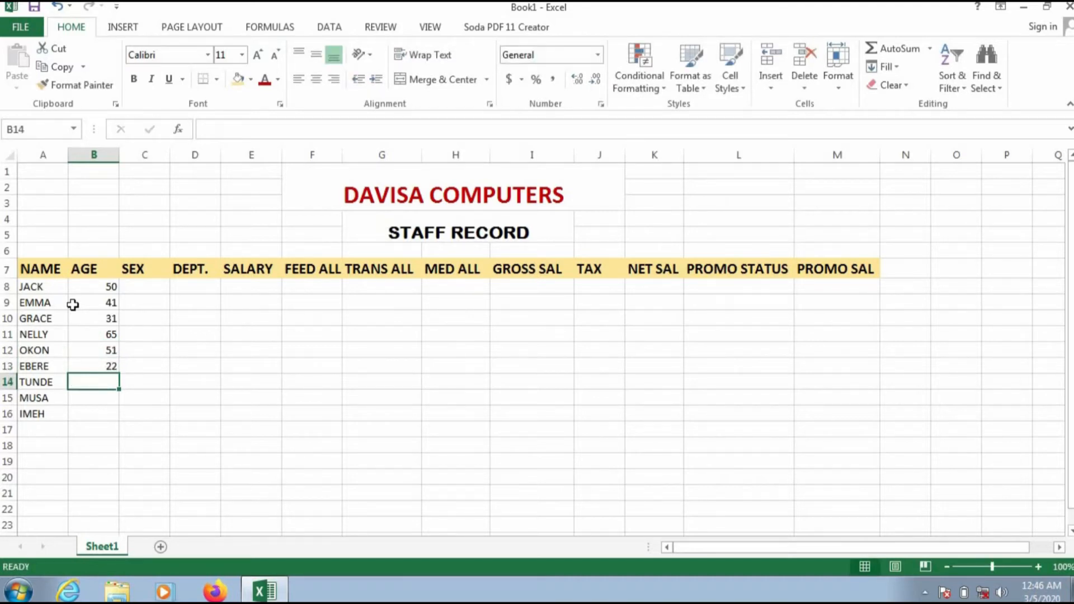
type("3")
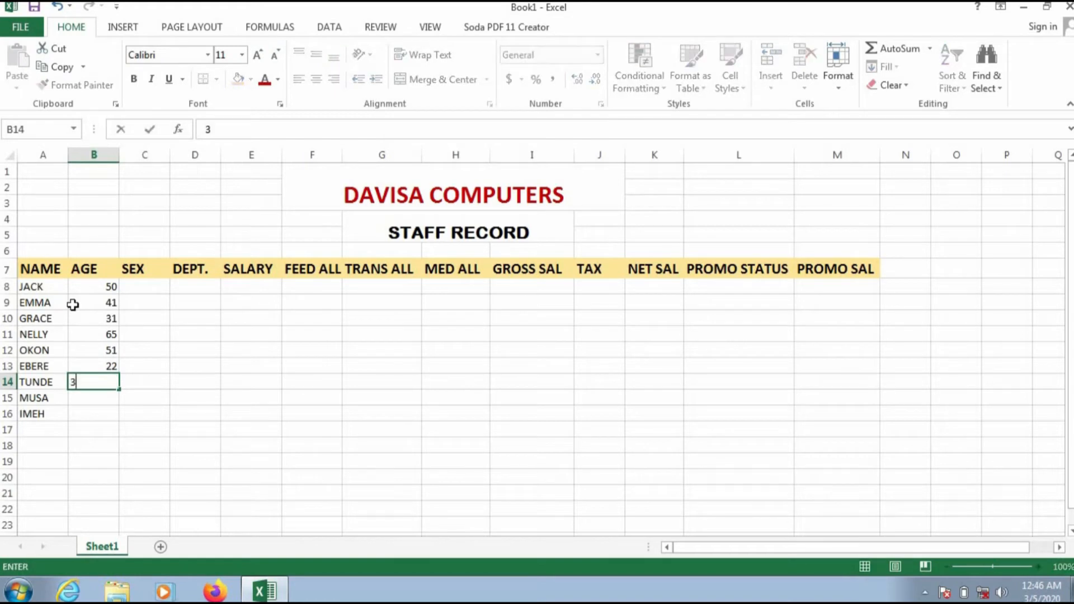
type("8")
key("Return")
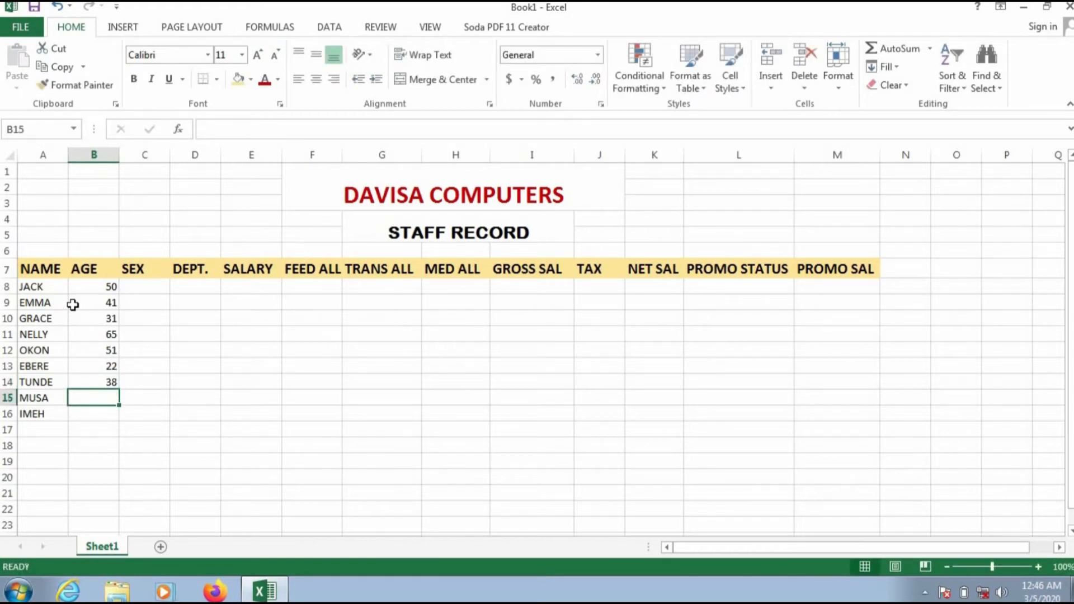
type("55")
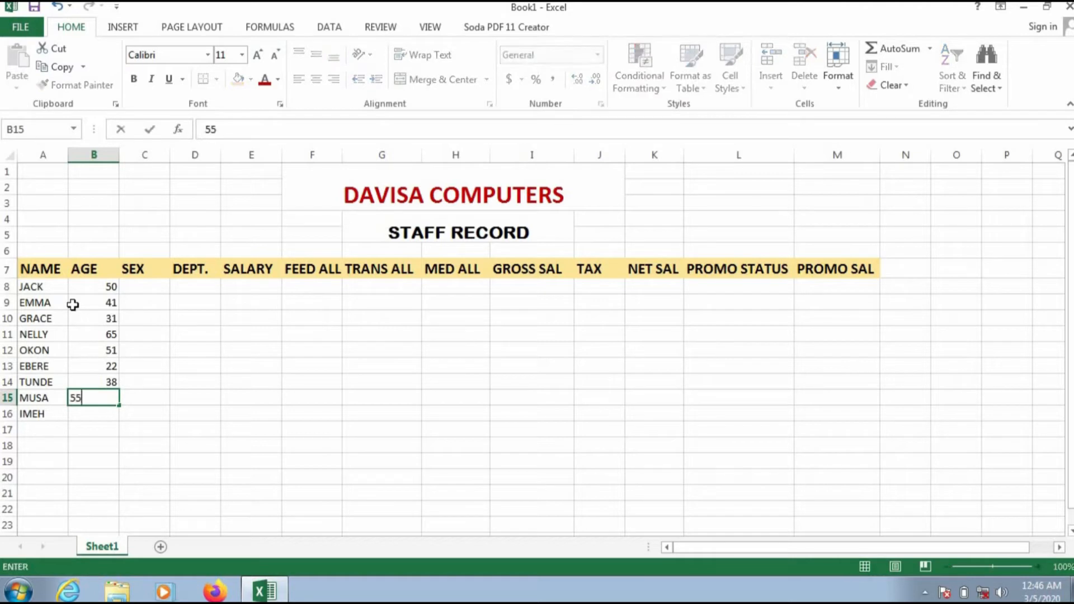
key("Return")
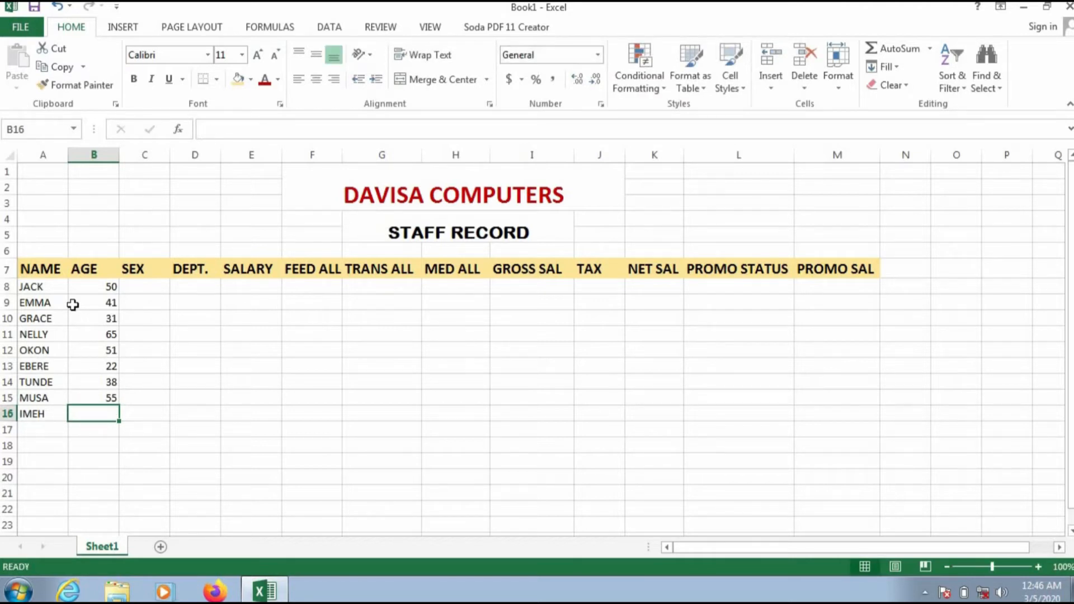
type("6")
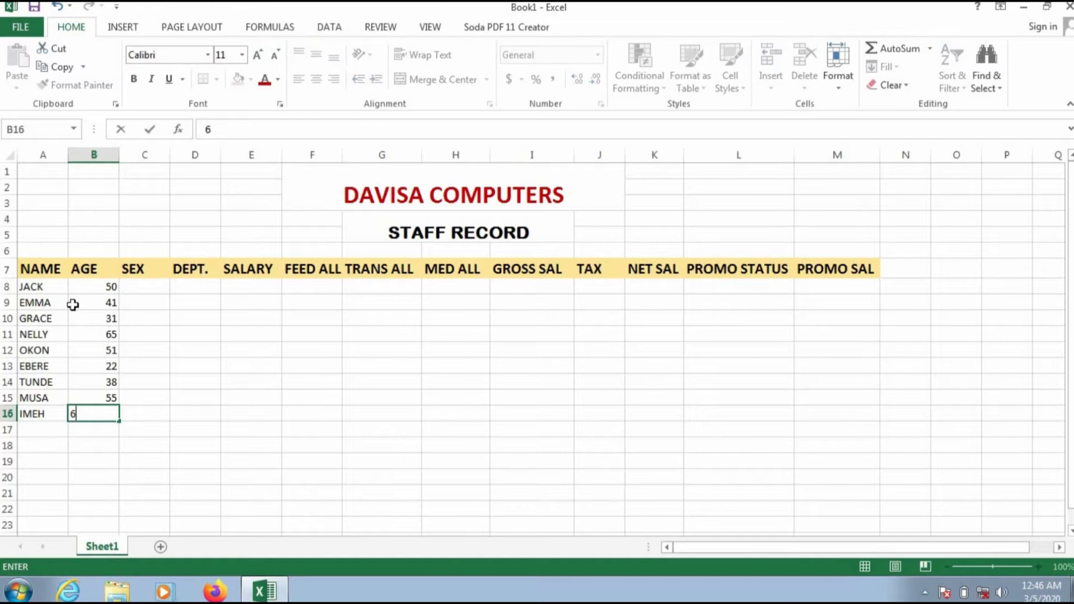
type("0")
Under the SEX heading, enter MALE in cells C8 and C9 and FEMALE in cells C10 and C11.
left_click(148, 288)
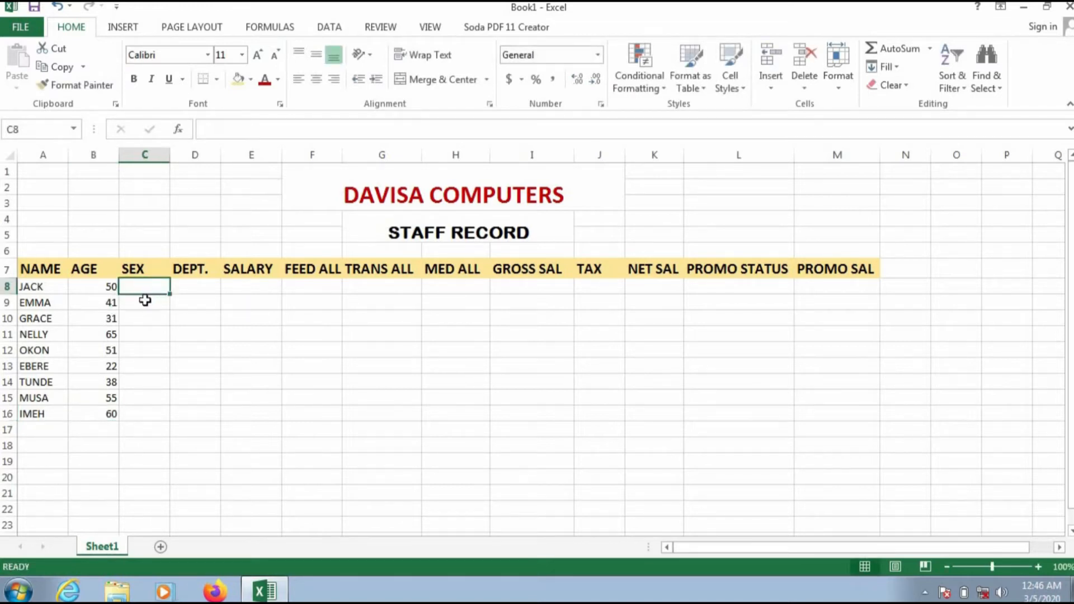
type("MALE")
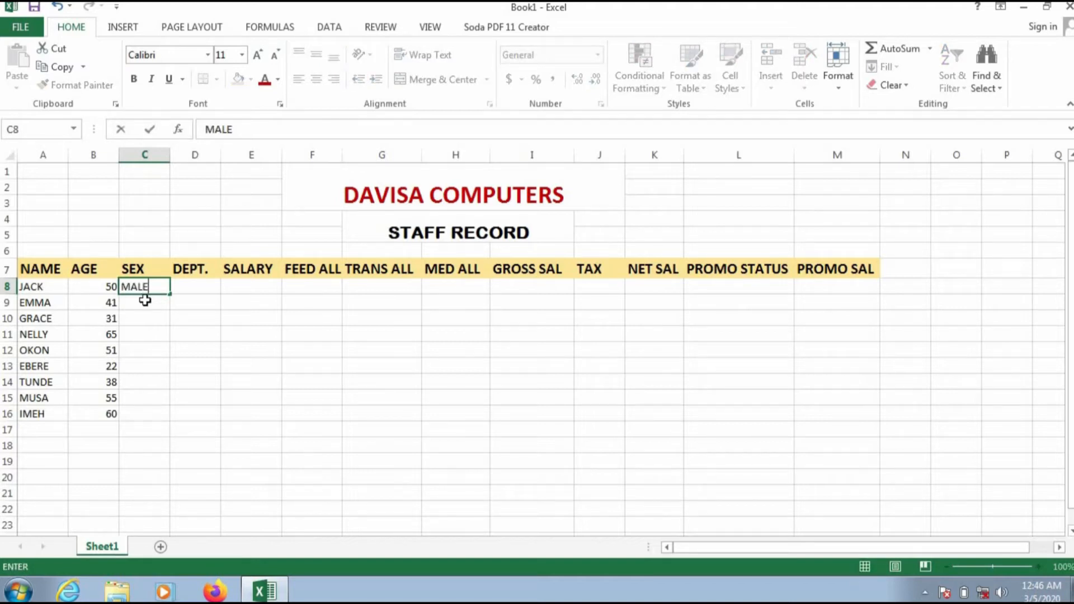
left_click(145, 301)
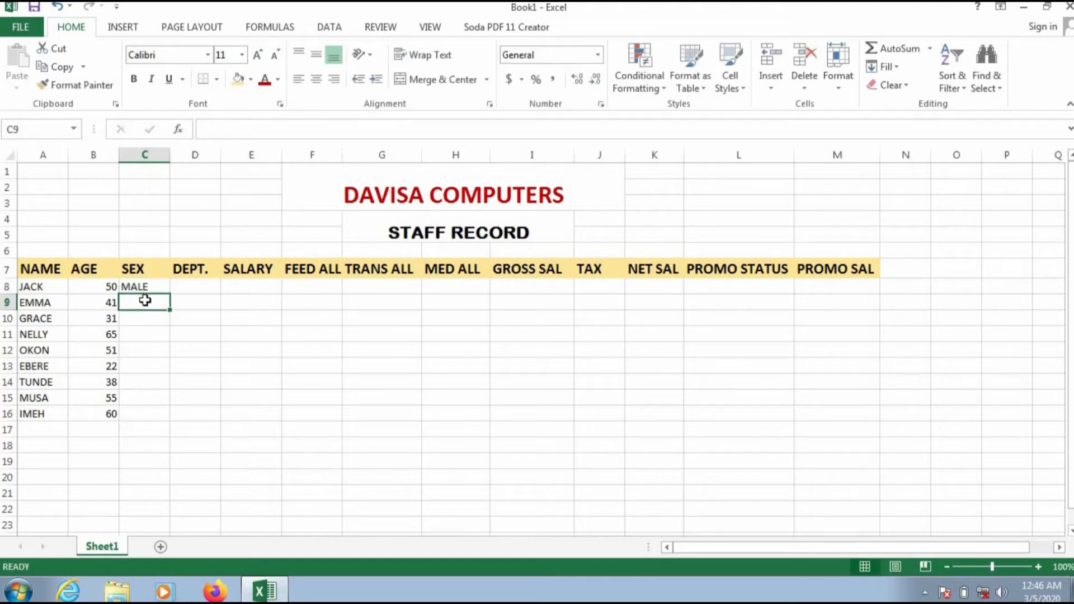
type("MALE")
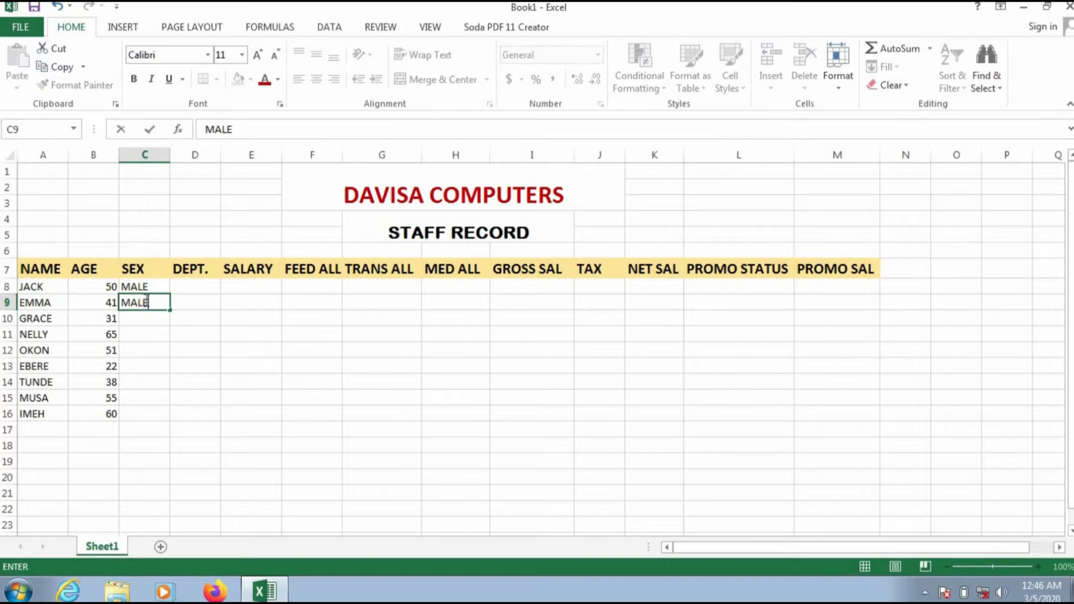
key("Return")
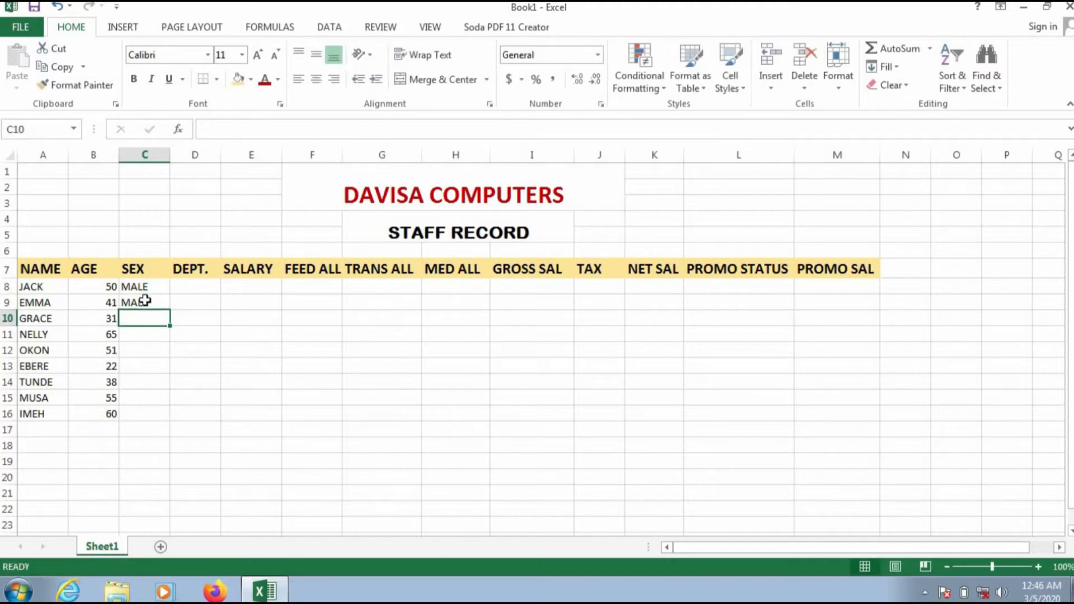
type("FEMALE")
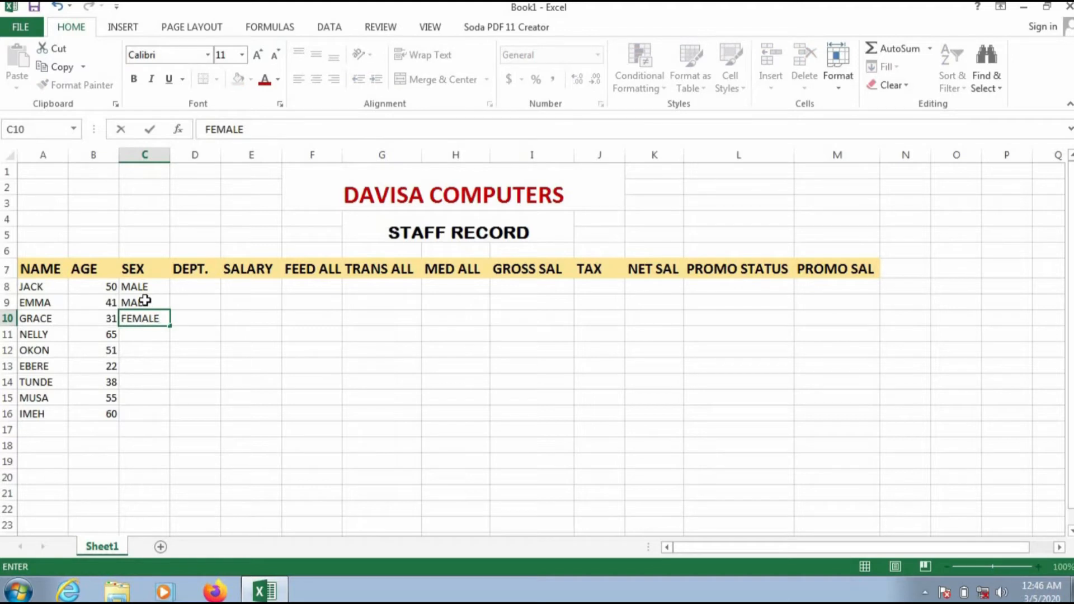
key("Return")
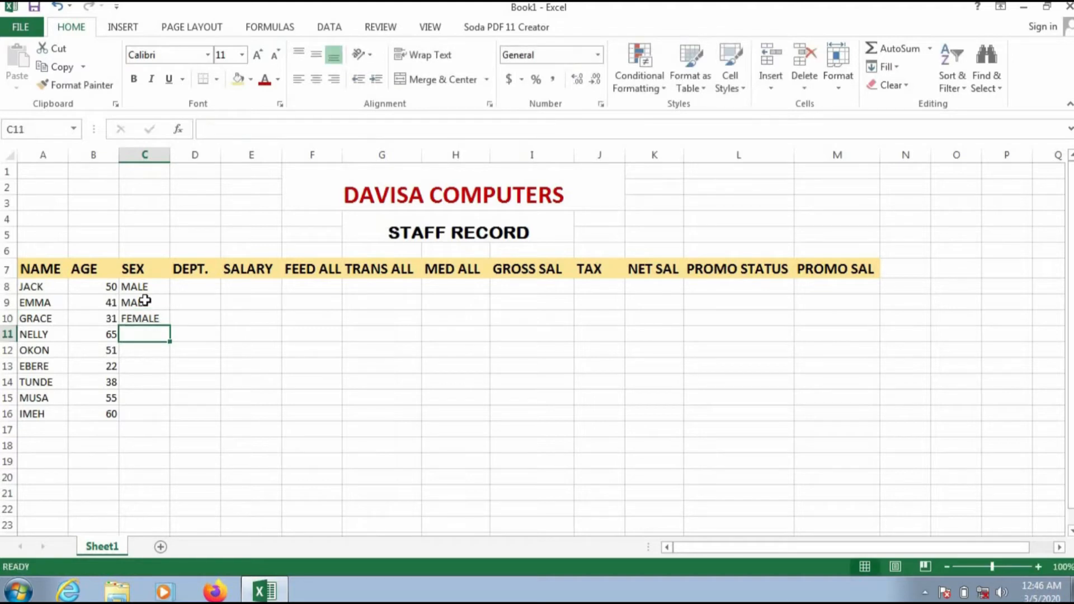
type("FEMALE")
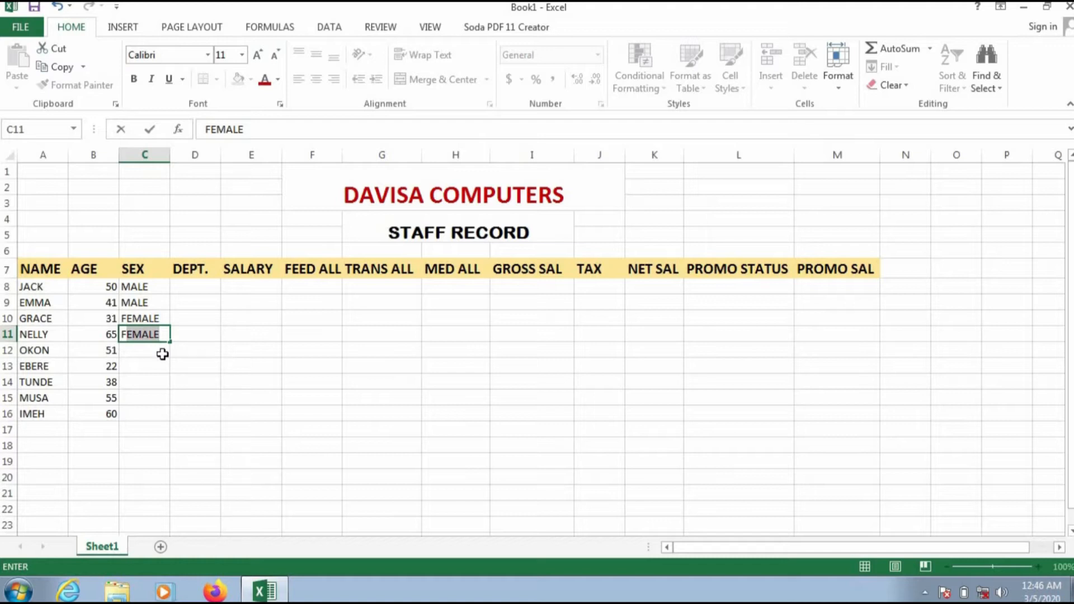
key("Return")
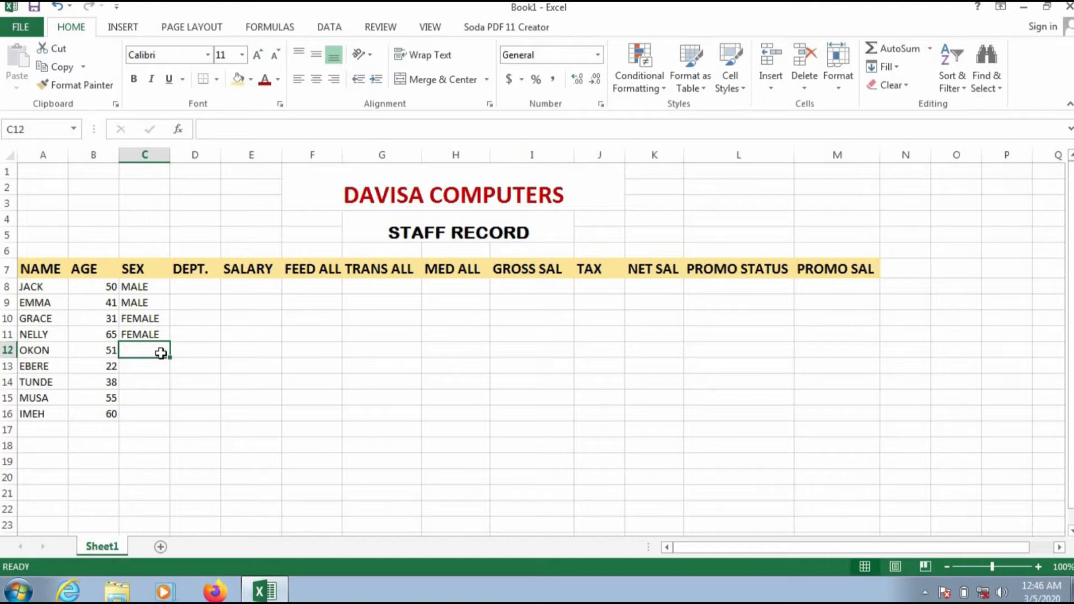
Complete the SEX column by entering MALE, FEMALE, MALE, MALE and FEMALE in cells C12 to C16.
type("MALE")
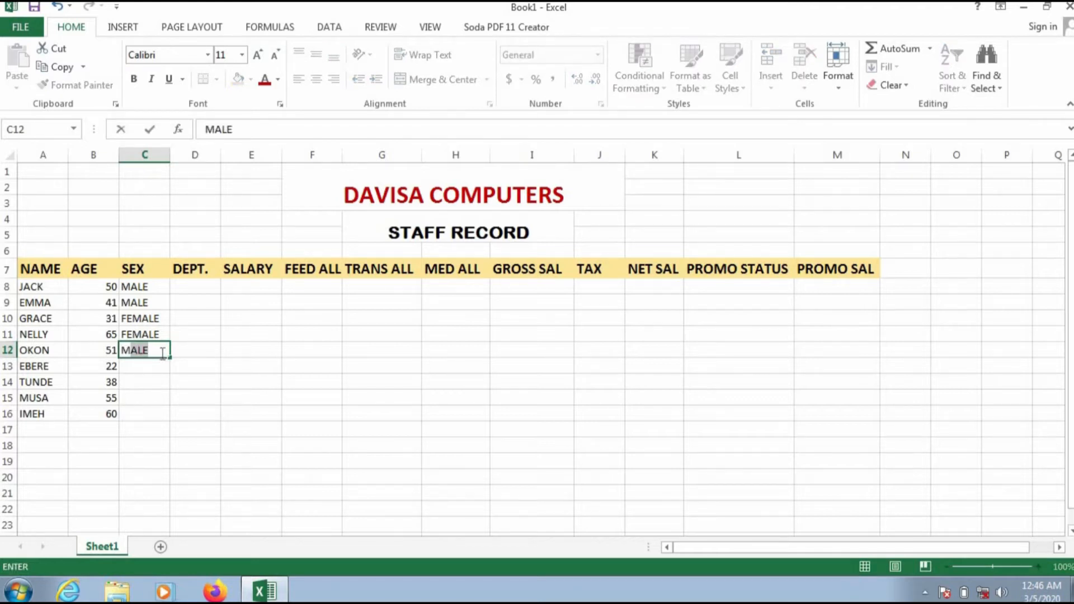
key("Return")
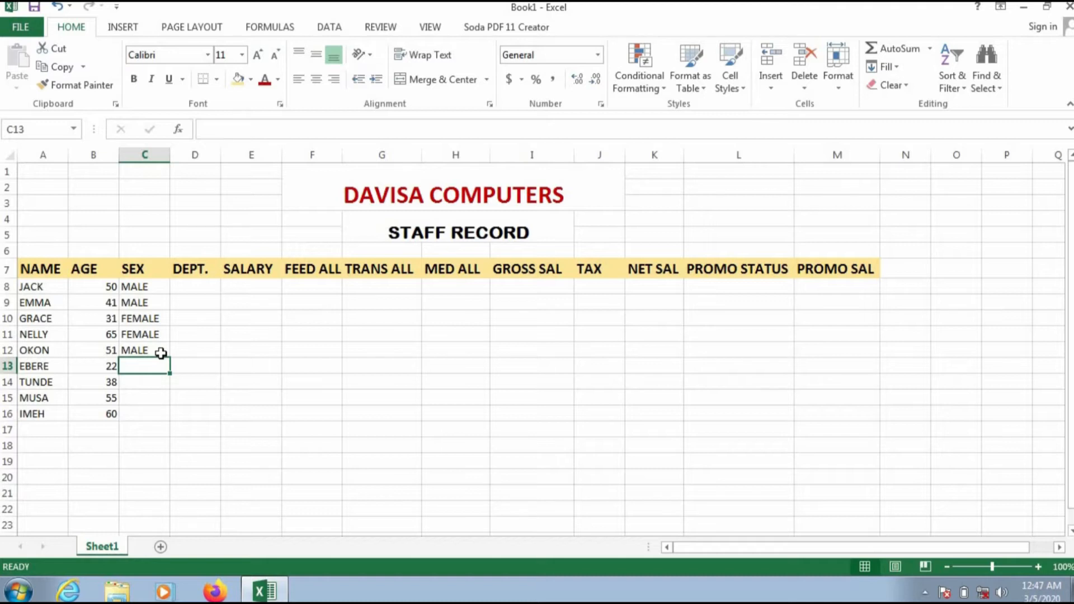
type("FEMALE")
key("Return")
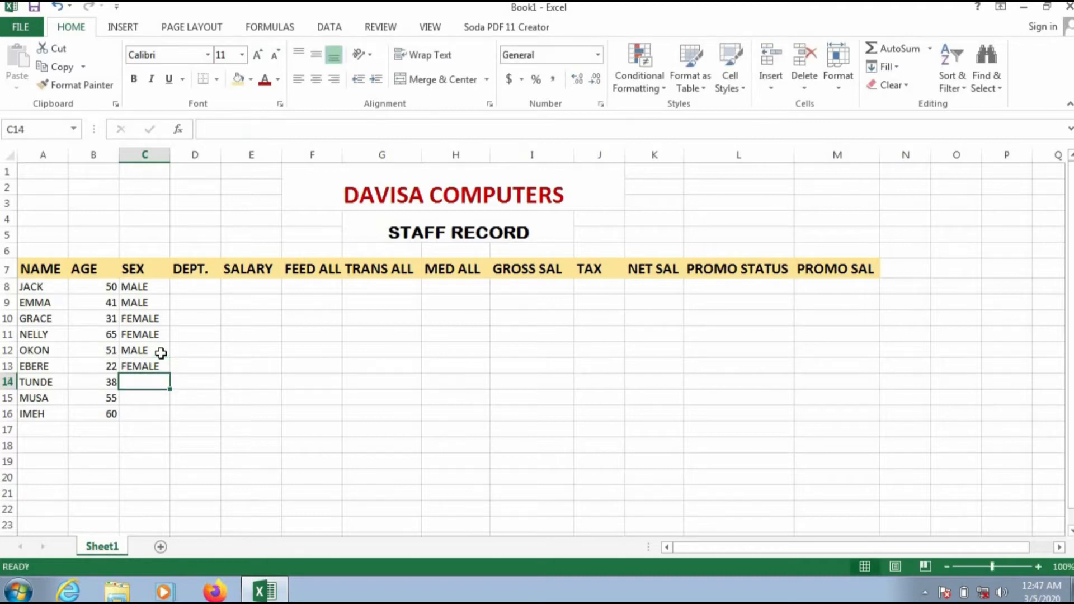
type("M")
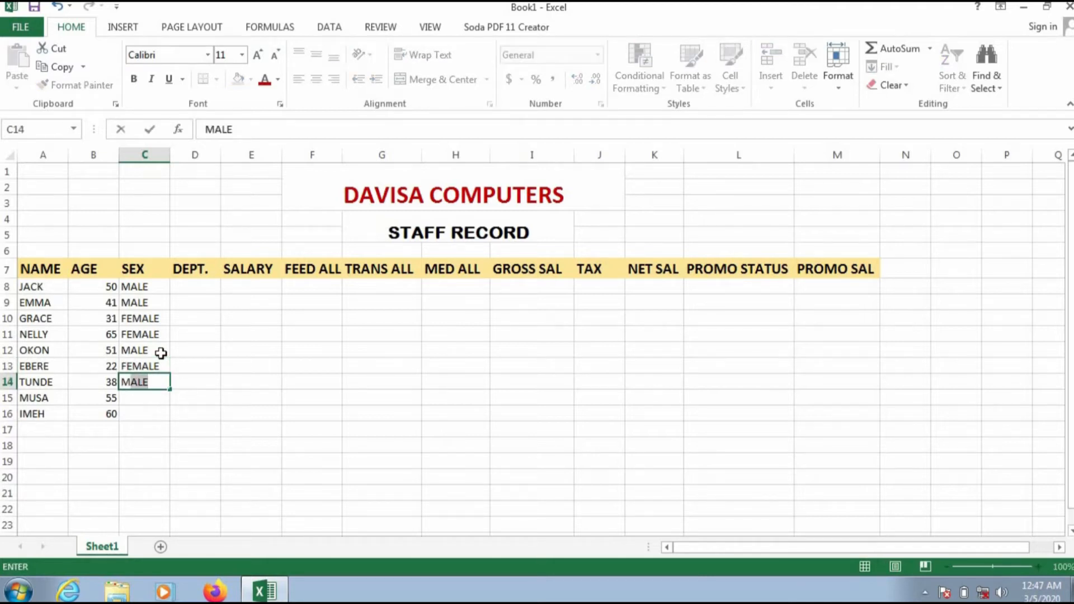
key("Return")
type("M")
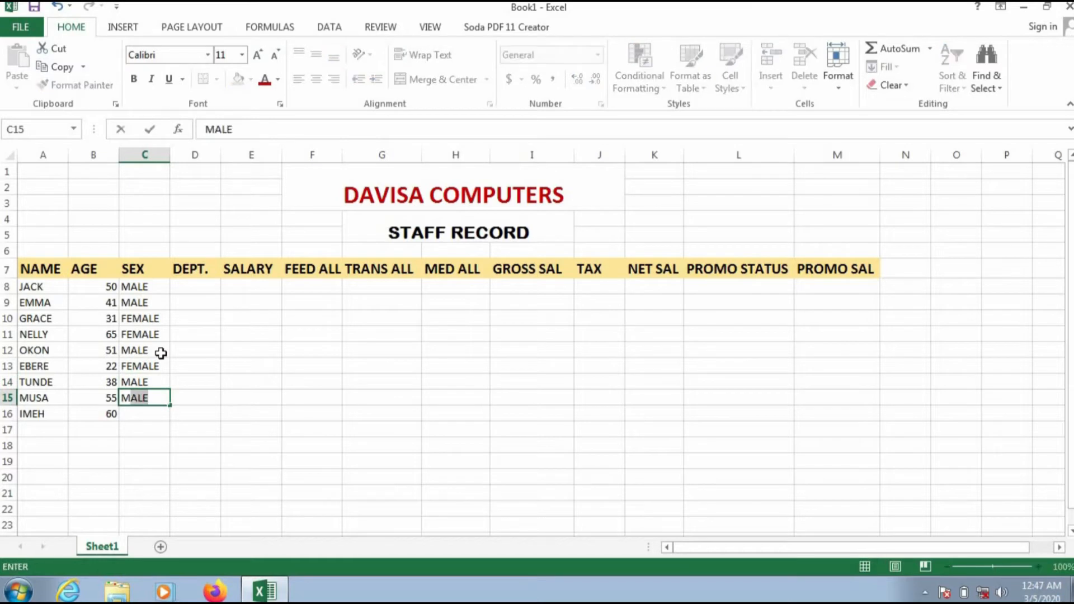
key("Return")
type("FEMALE")
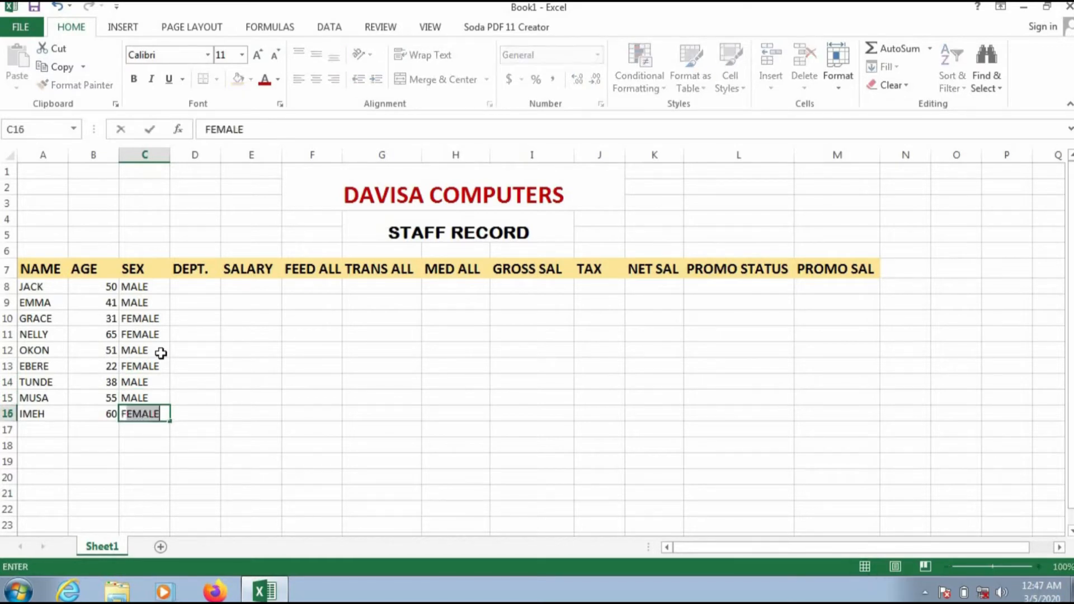
Under the DEPT. heading, enter ACCOUNTS in cell D8 and PRODUCTION in cell D9.
left_click(202, 288)
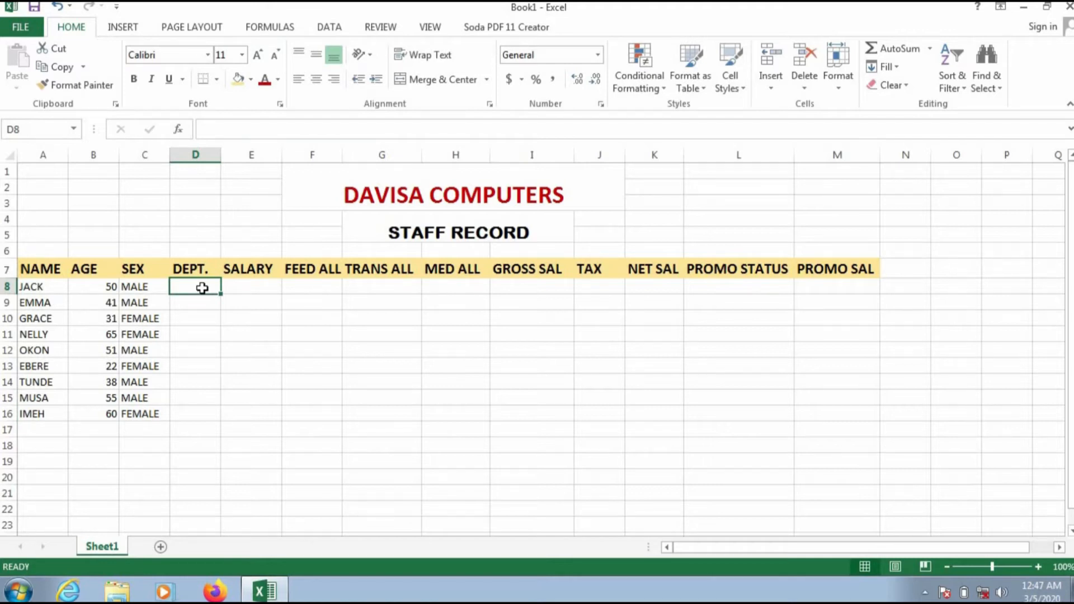
type("AA")
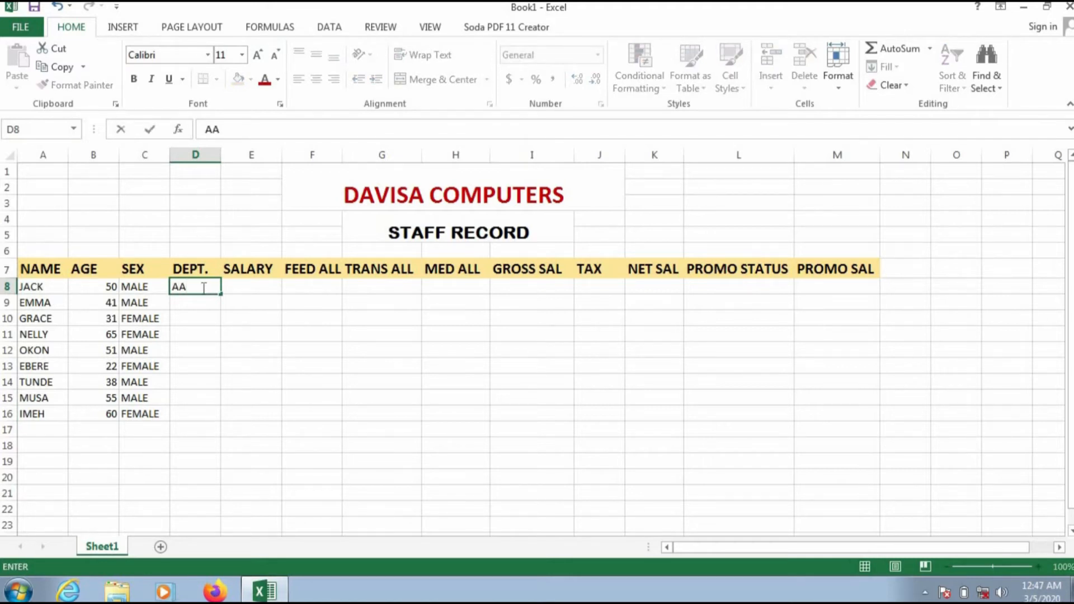
key("BackSpace")
type("CCOUNT")
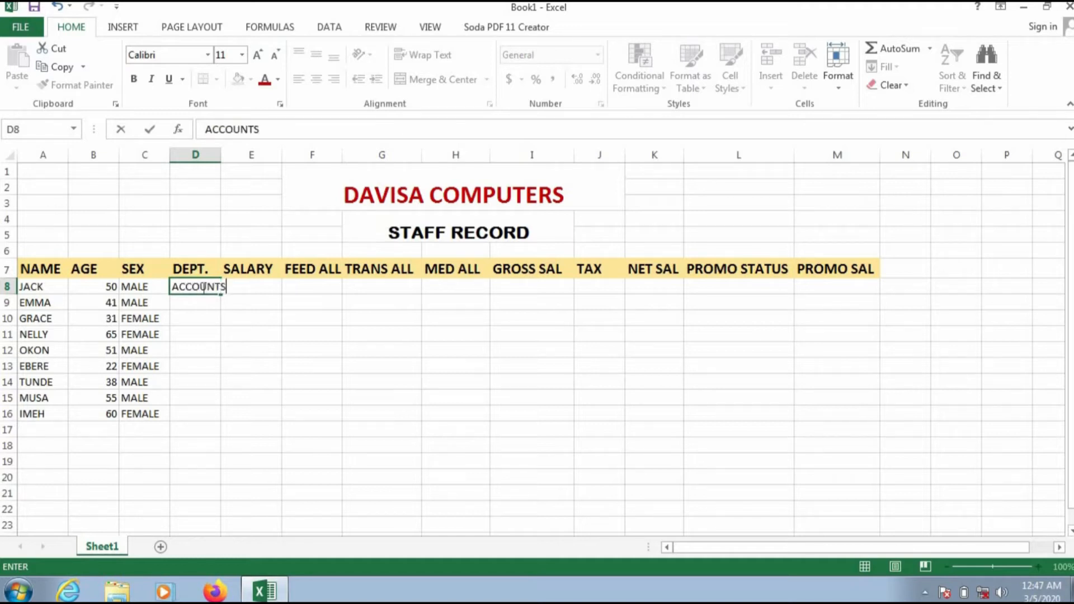
type("S")
key("Return")
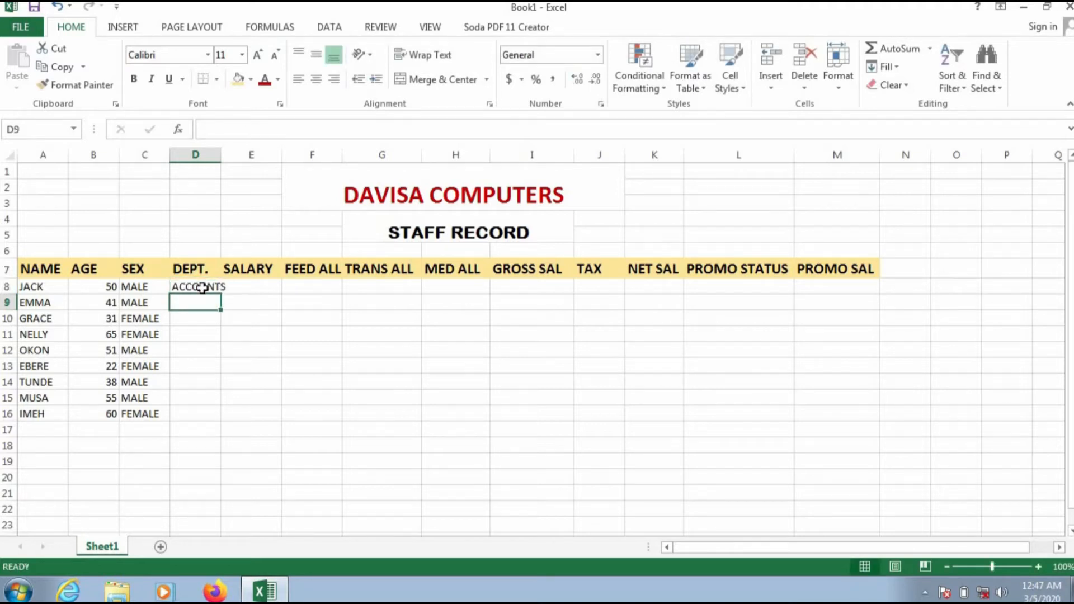
type("PRODUC")
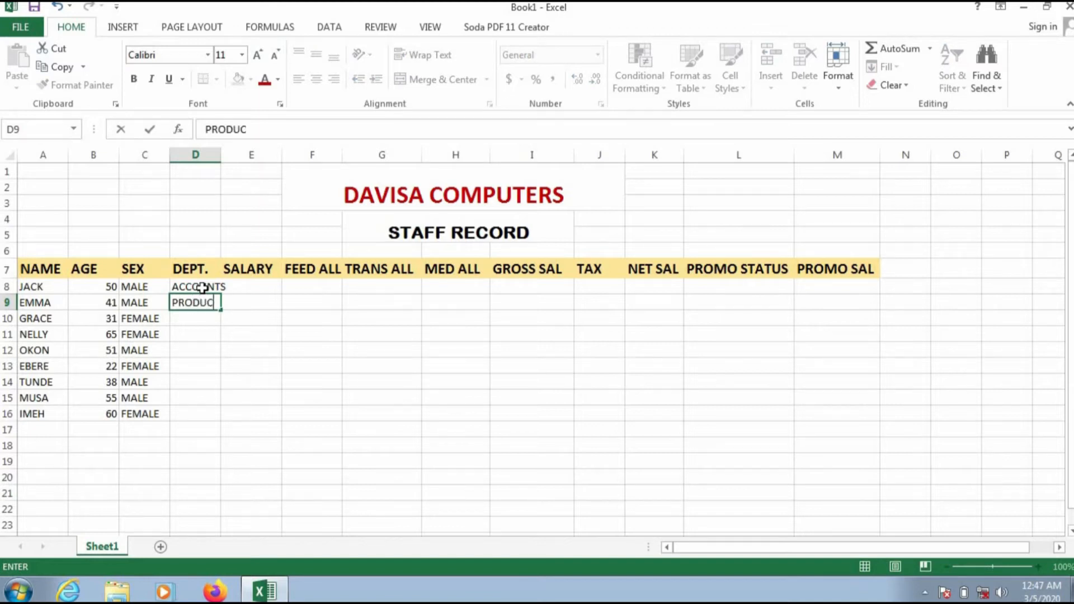
type("TION")
key("Return")
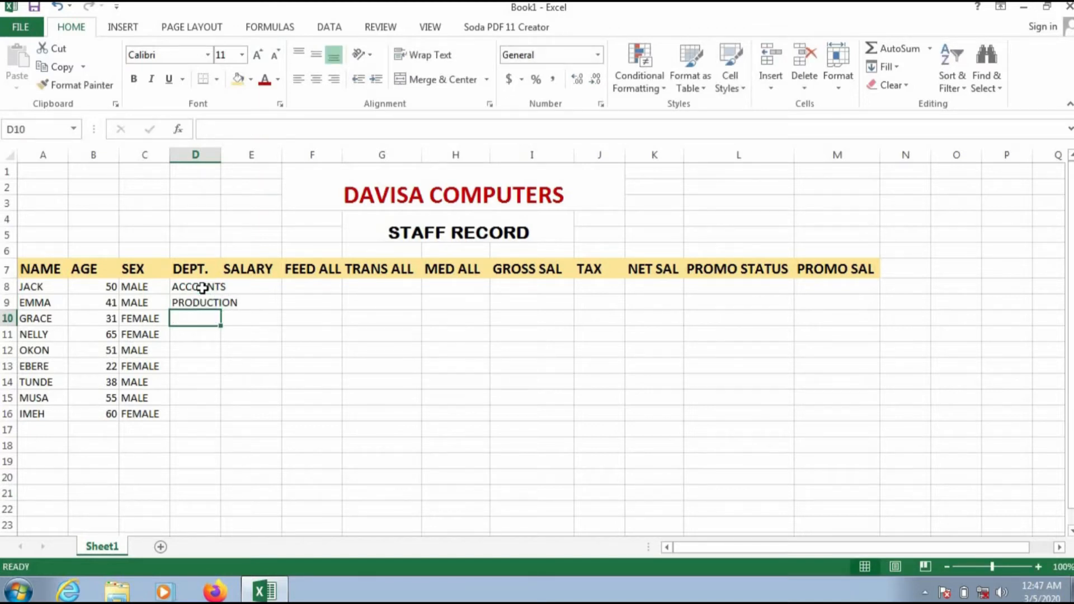
Enter the departments LOGISTICS, MANAGEMENT and MARKETING in cells D10 to D12.
type("LOG")
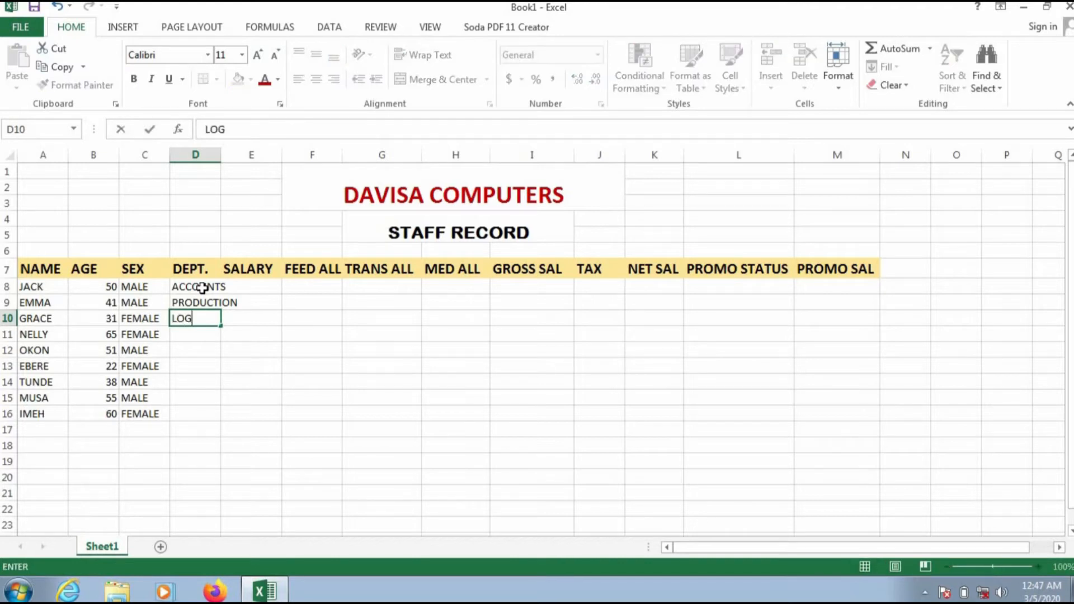
type("ISTICS")
key("Return")
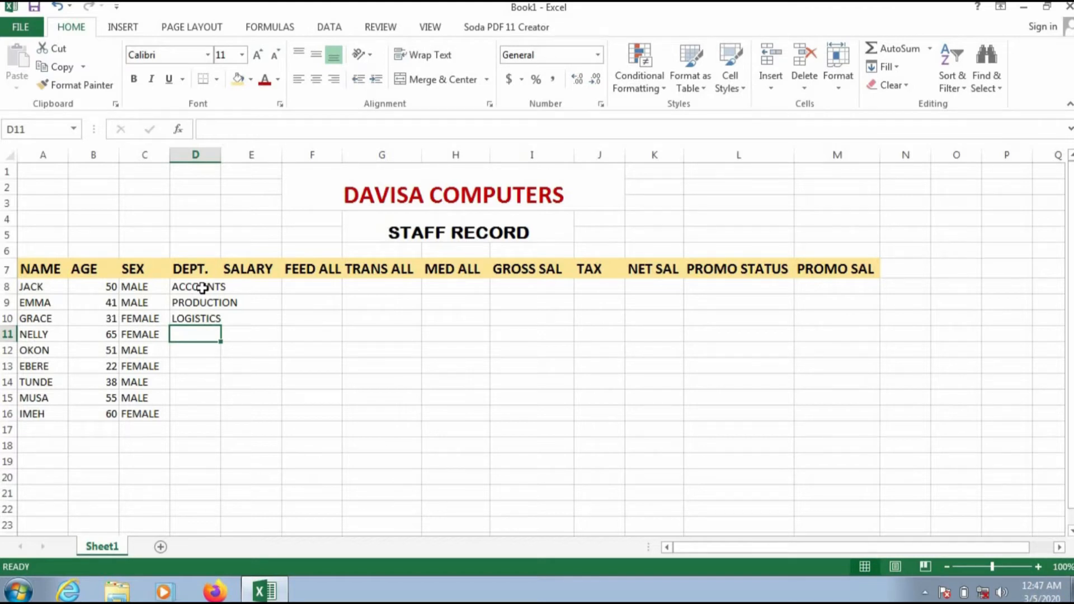
type("MANAGEMENT")
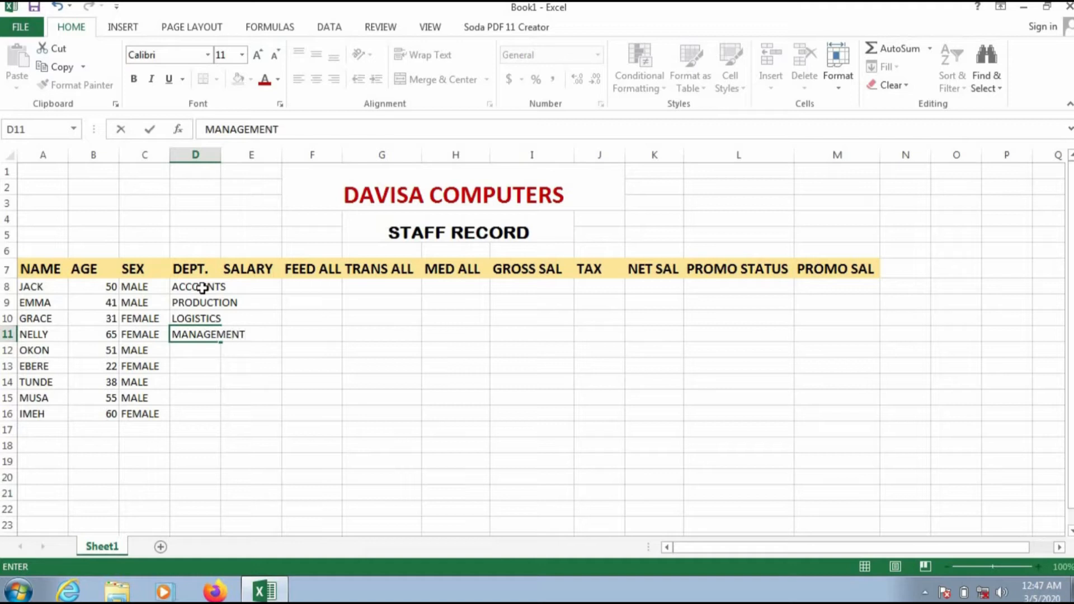
key("Return")
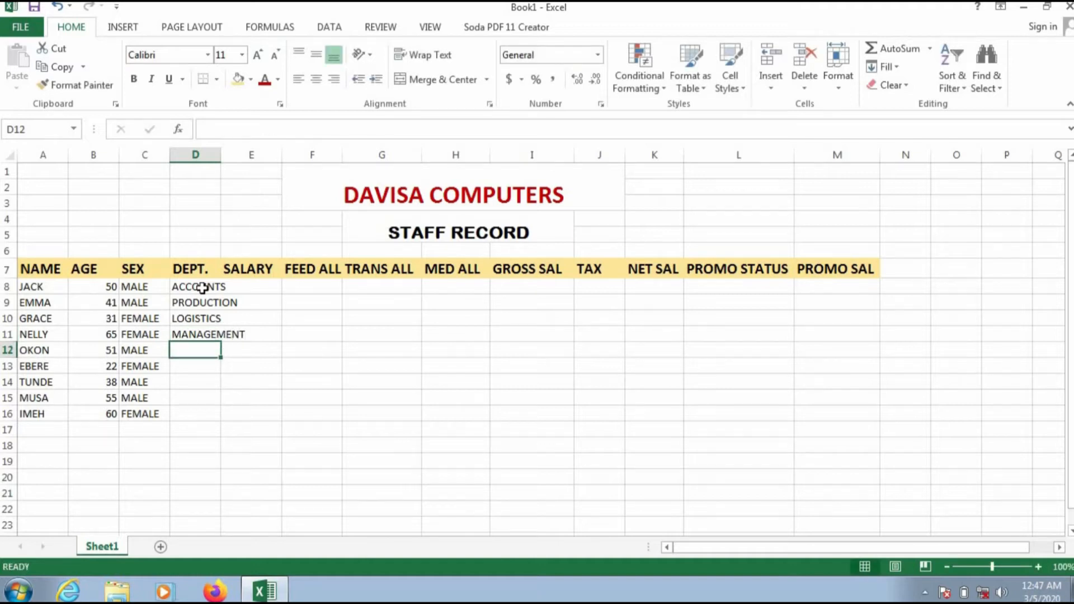
type("MARK")
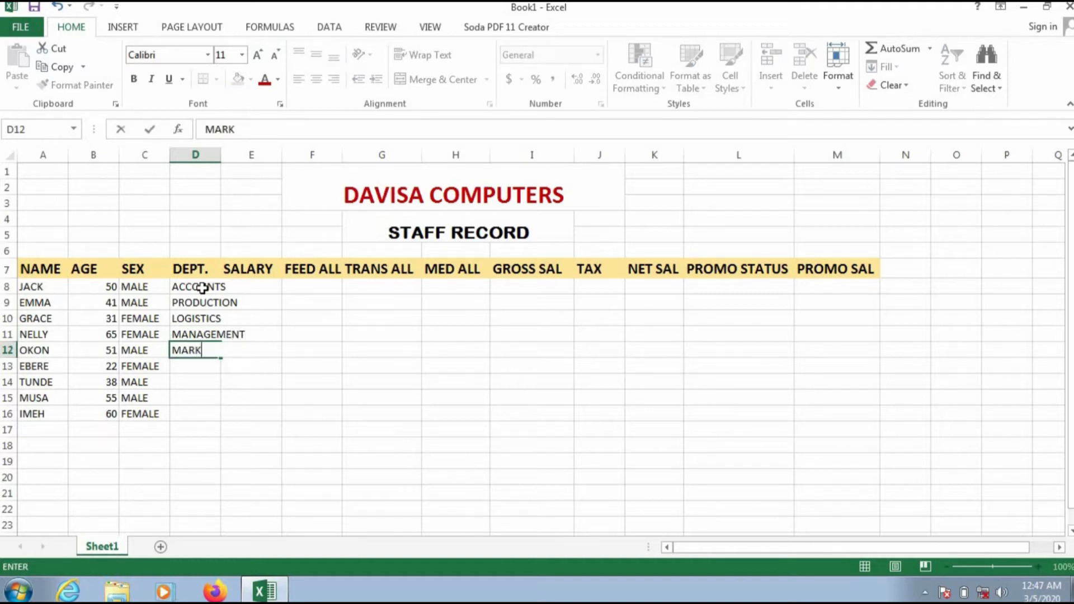
type("ETING")
key("Return")
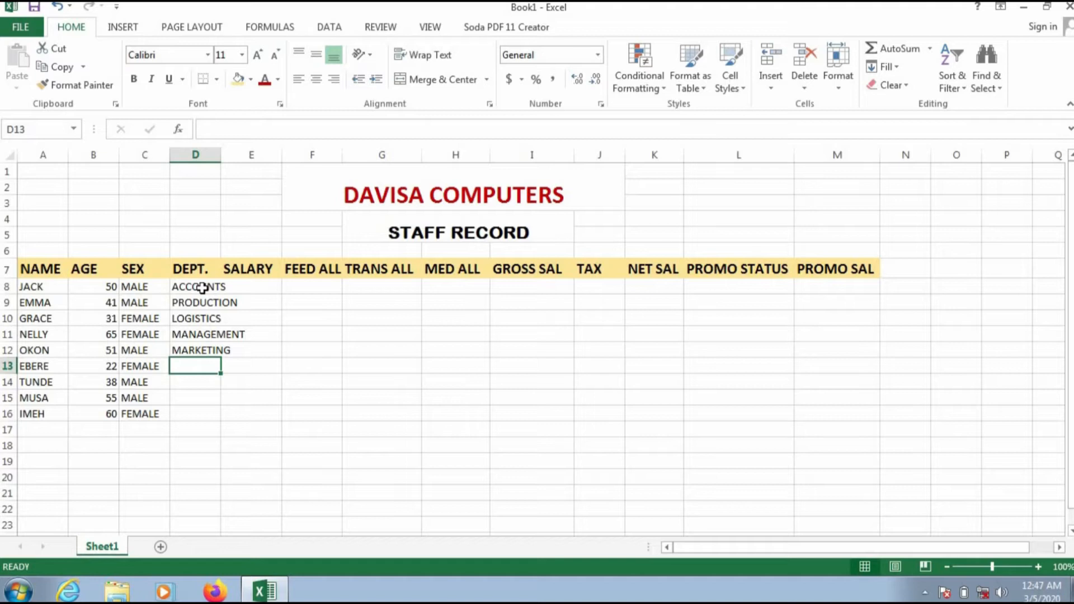
Complete the DEPT. column with FINANCE, SECURITY, LOGISTICS and PRODUCTION in cells D13 to D16.
type("FINANCE")
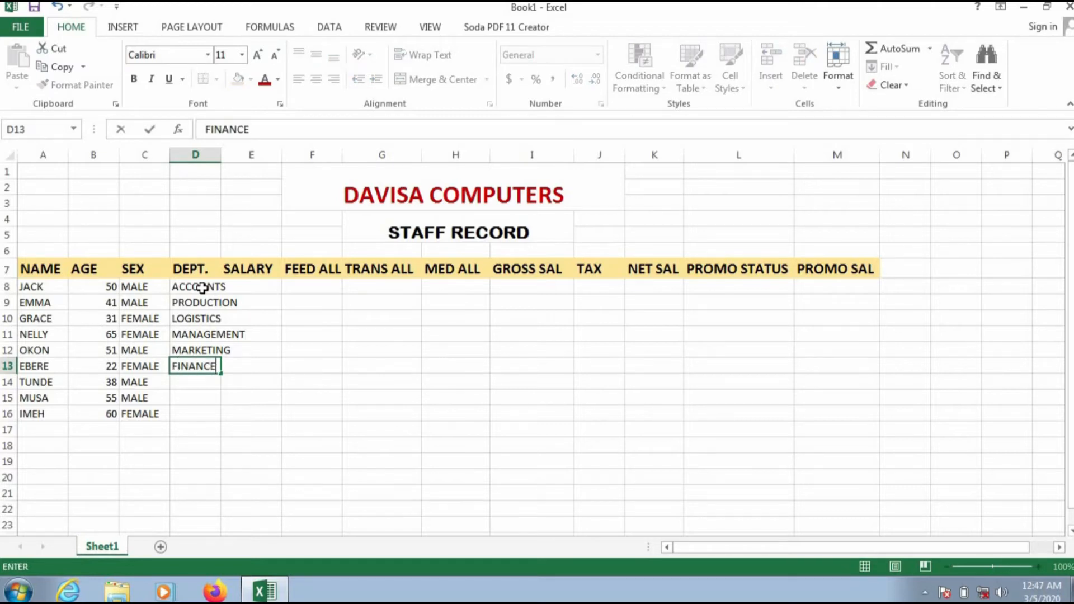
key("Return")
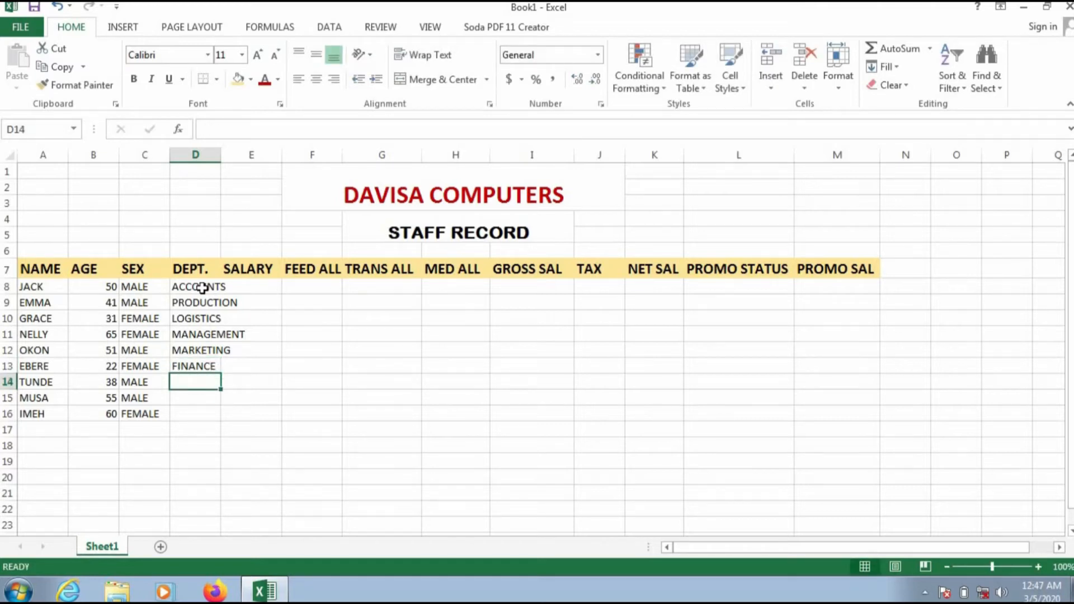
type("SECI")
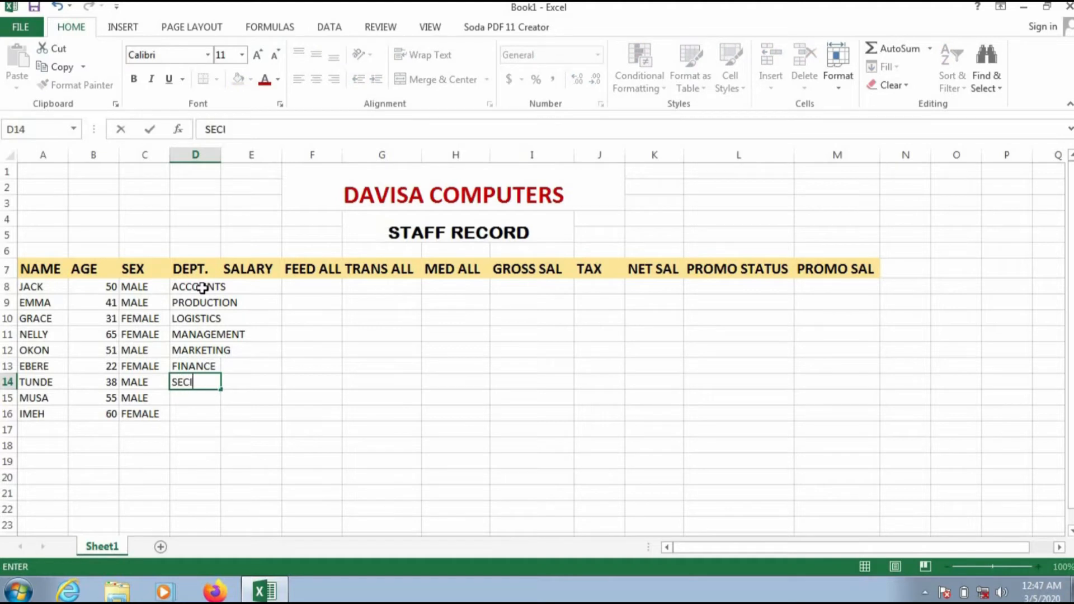
key("BackSpace")
type("URITY")
key("Return")
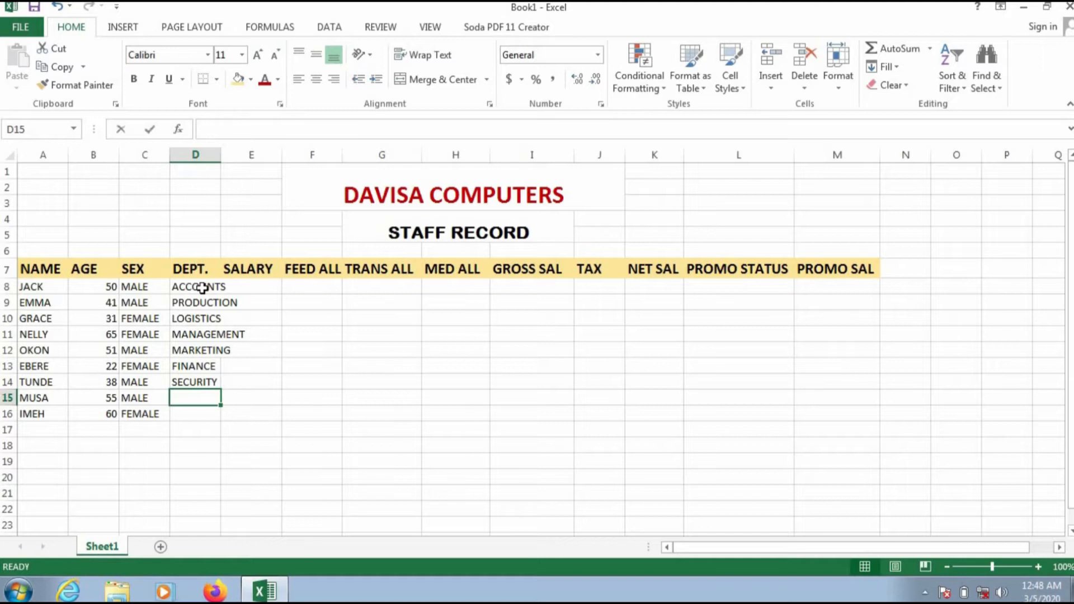
type("LOGISTI")
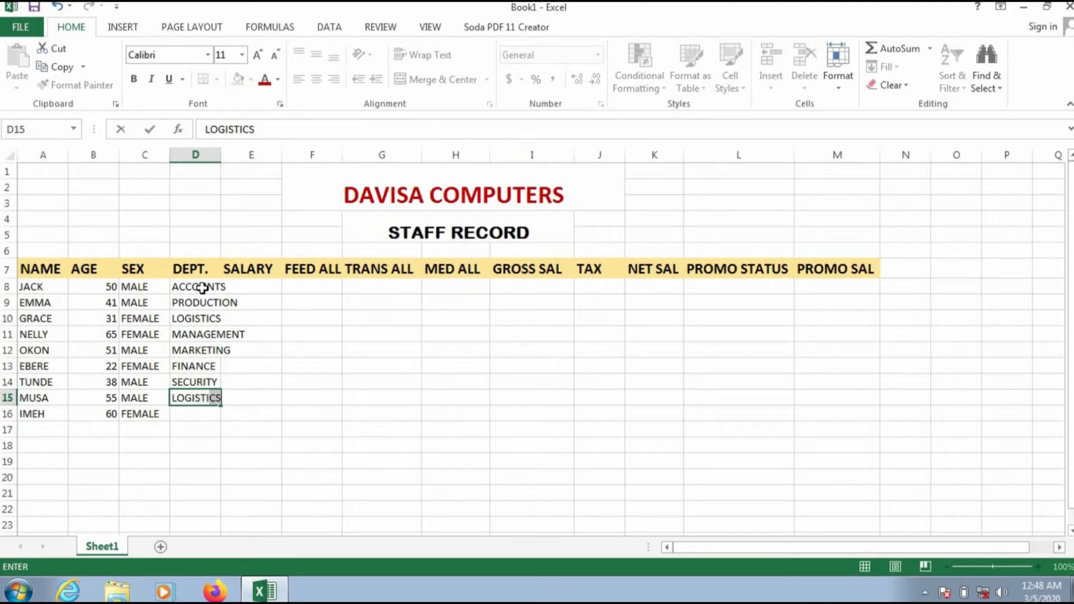
key("Return")
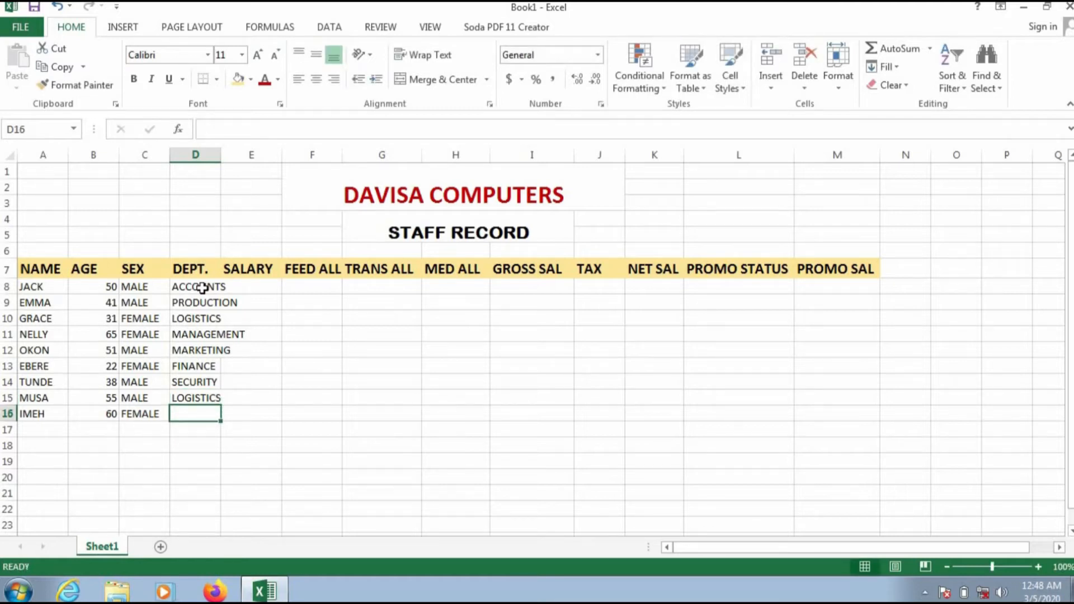
type("P")
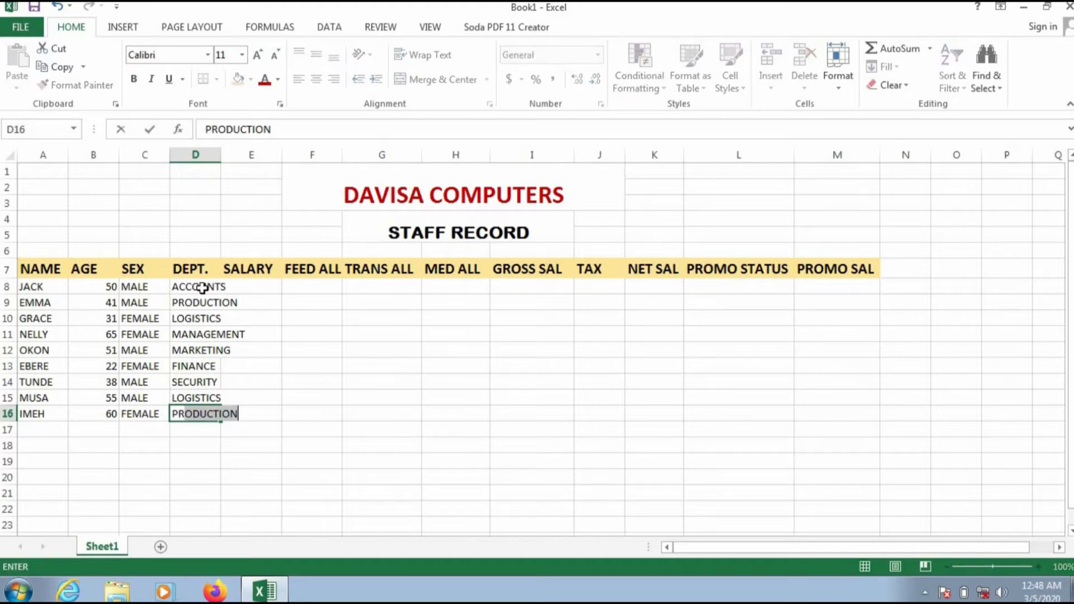
Under the SALARY heading, enter 70000 in cell E8 and 95000 in cell E9.
left_click(269, 284)
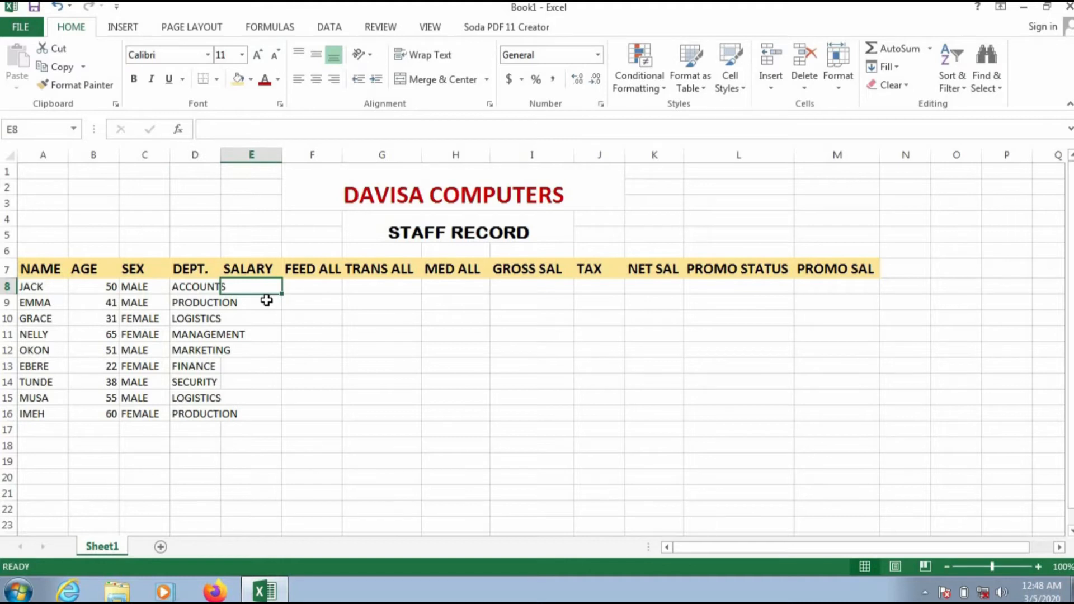
type("70000")
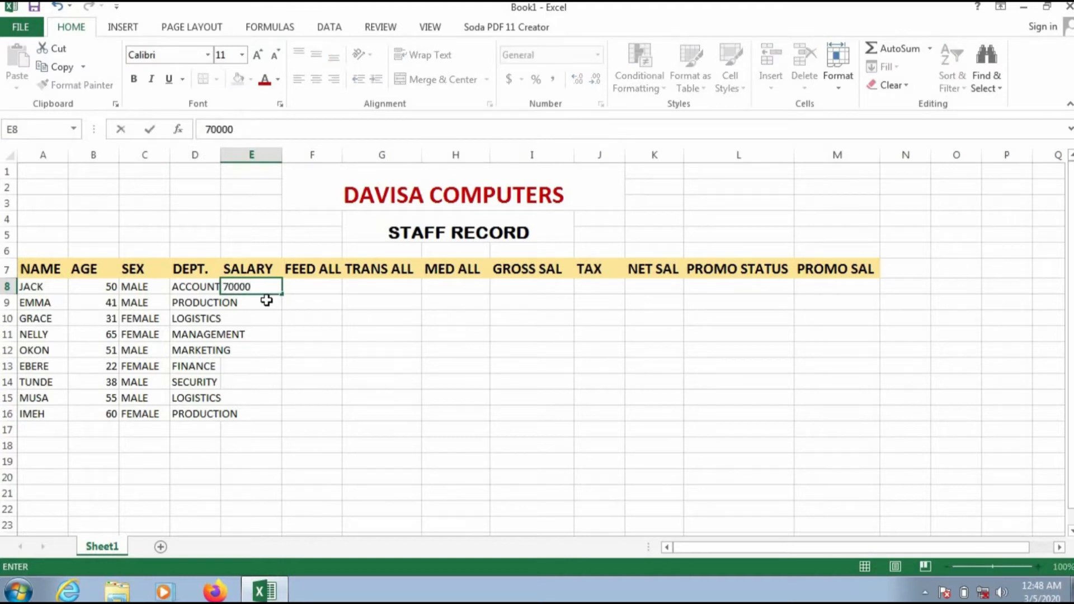
left_click(266, 300)
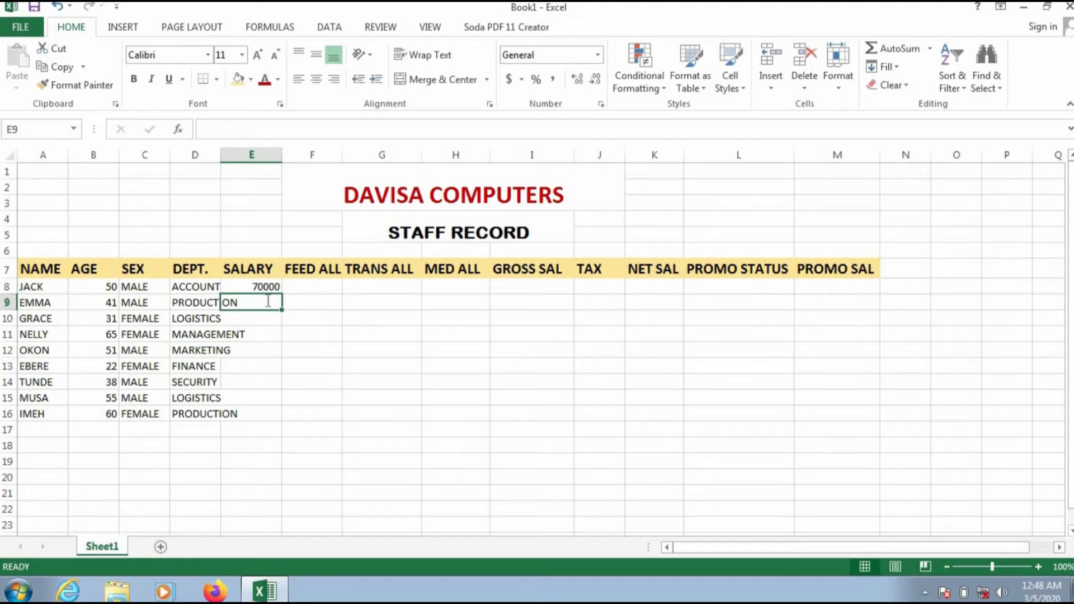
type("95000")
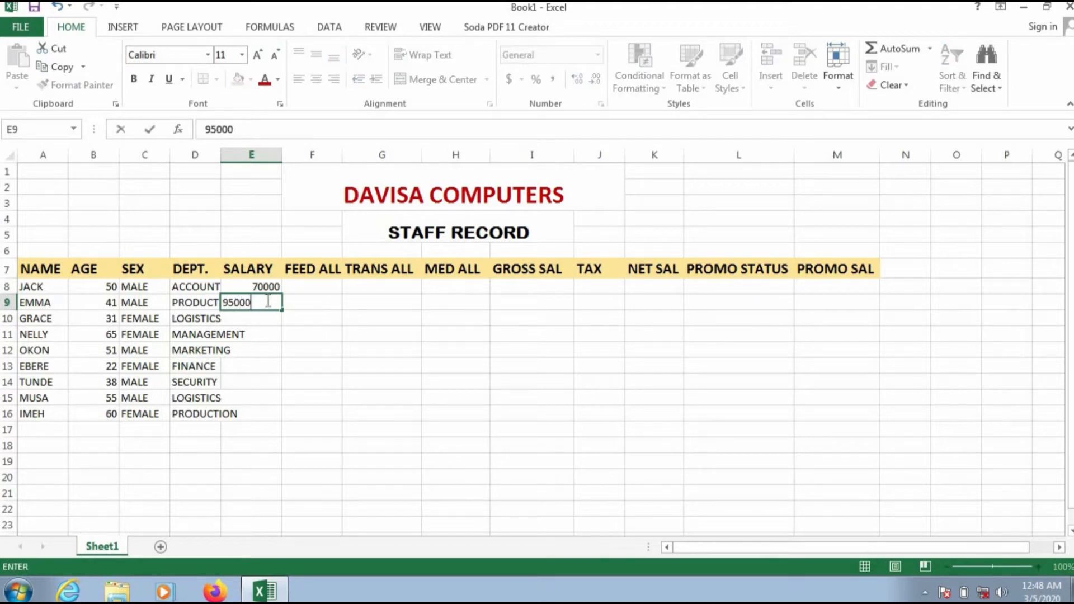
key("Return")
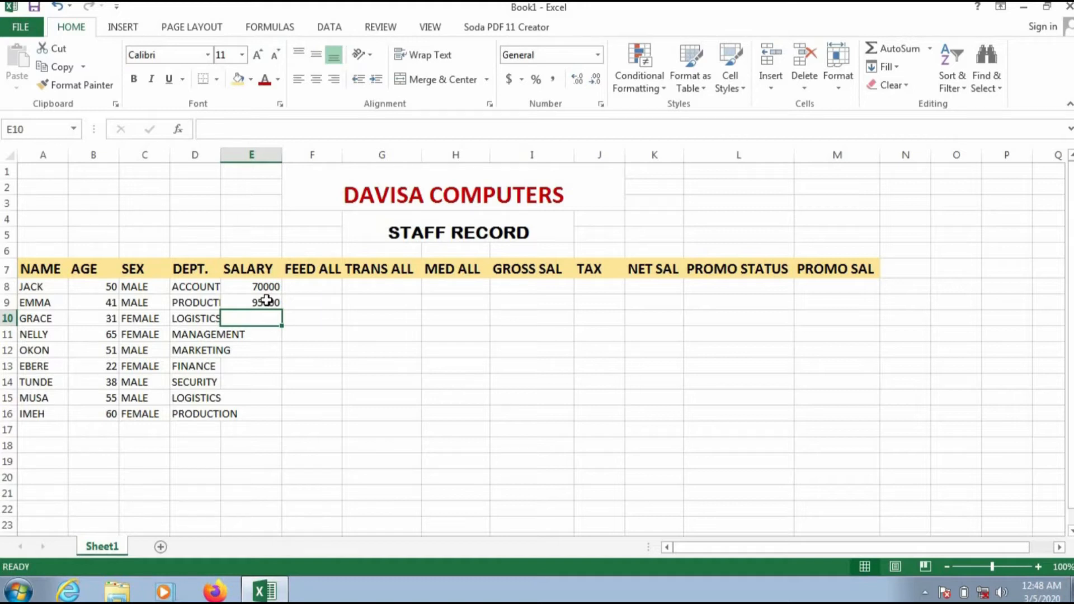
Under the SALARY heading, enter 55000 in cell E10, 100000 in E11 and 145000 in E12.
type("5")
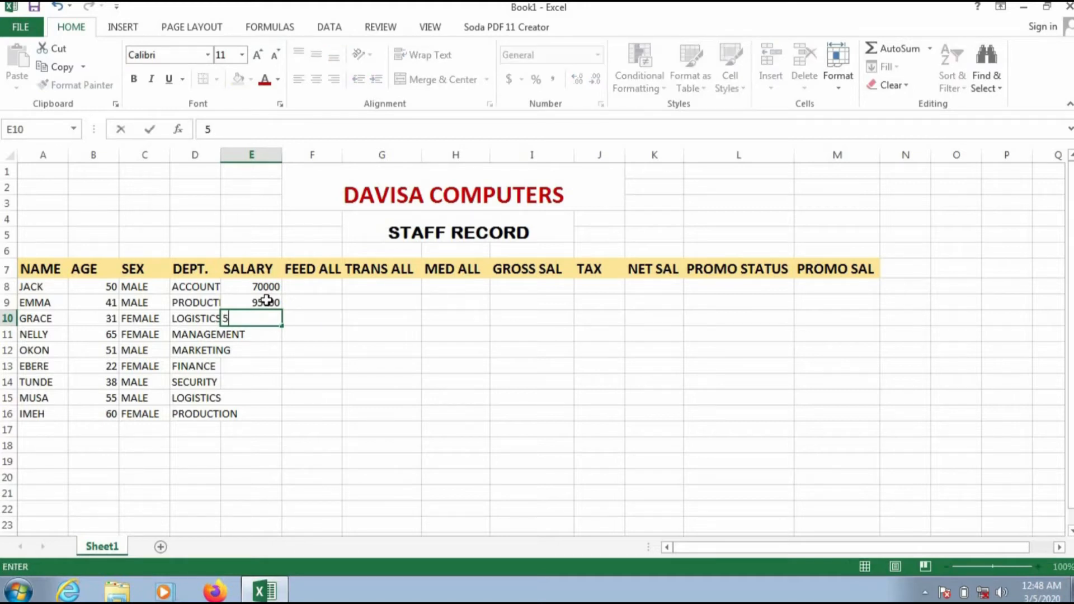
type("5000")
key("Return")
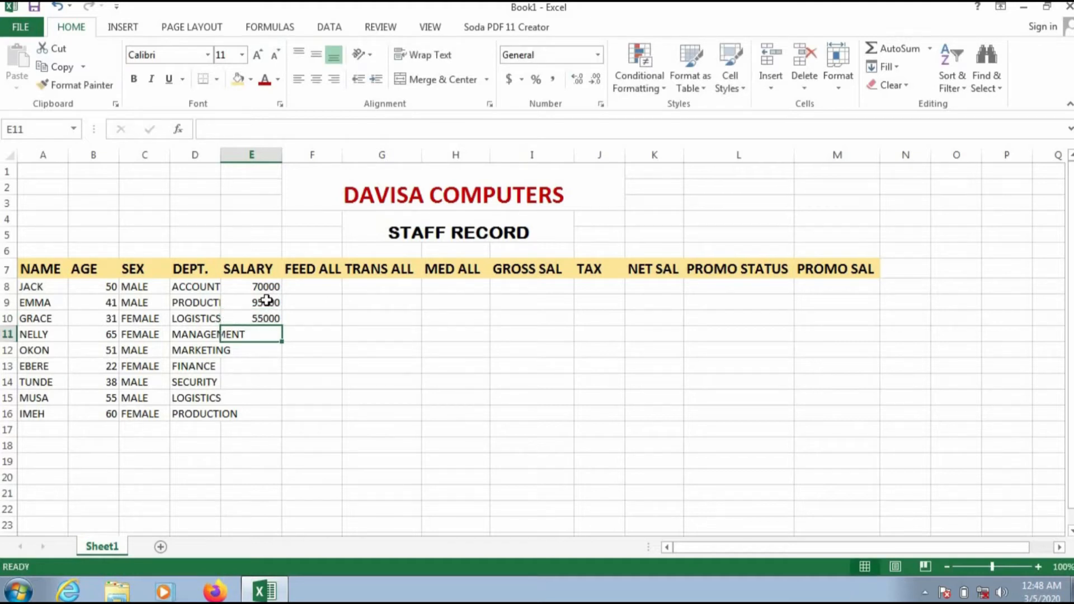
type("10000")
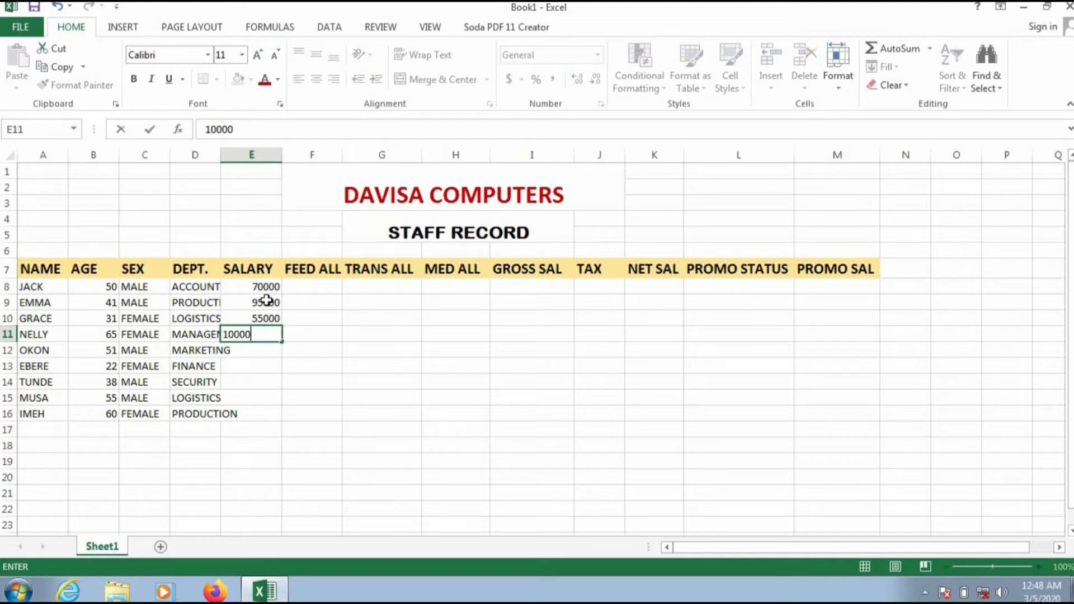
type("0")
key("Return")
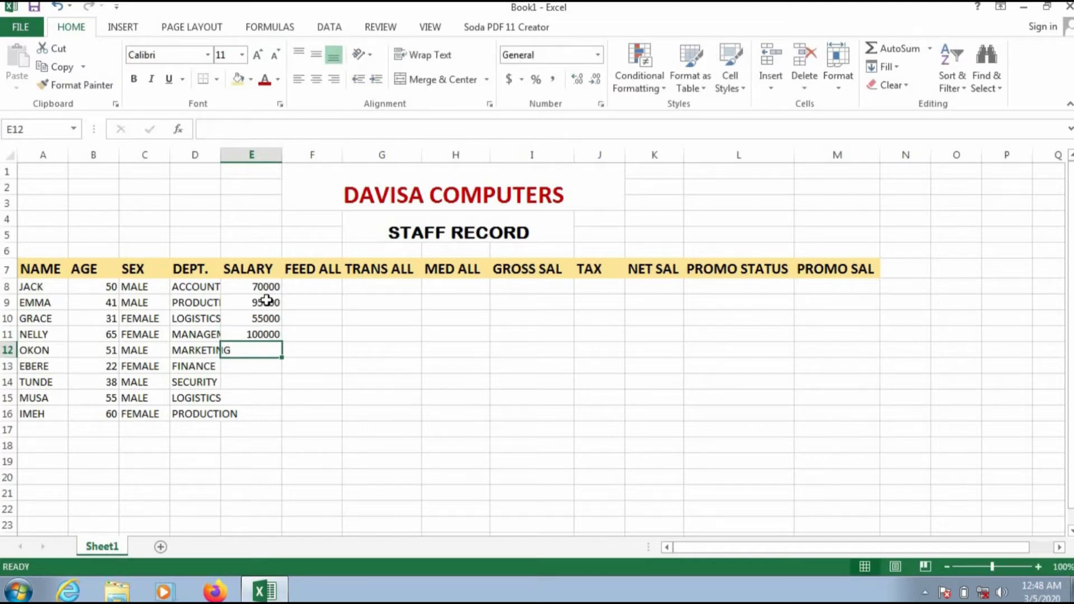
type("145000")
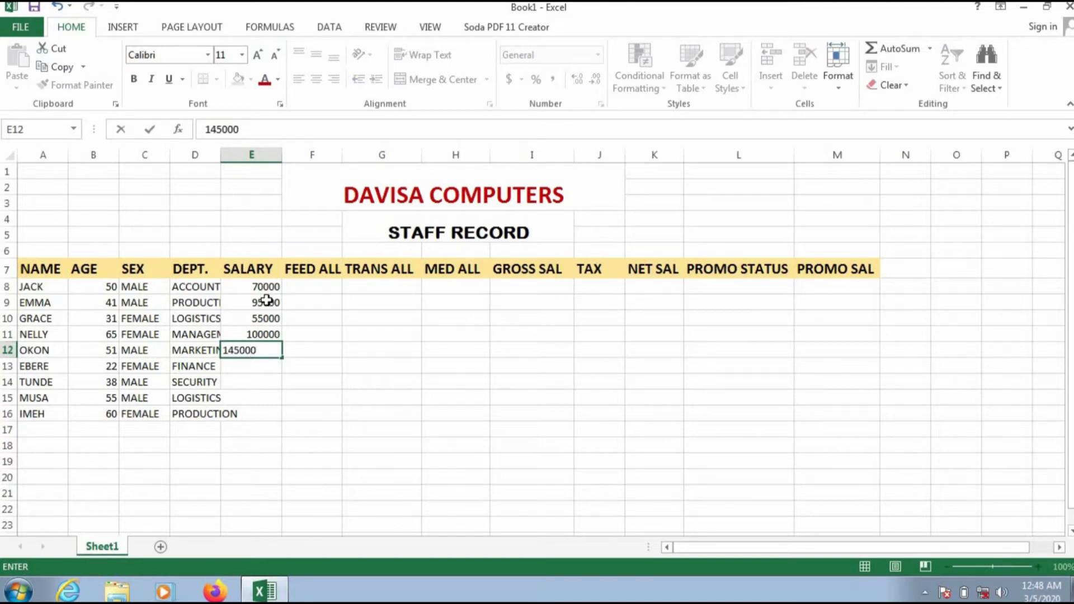
key("Return")
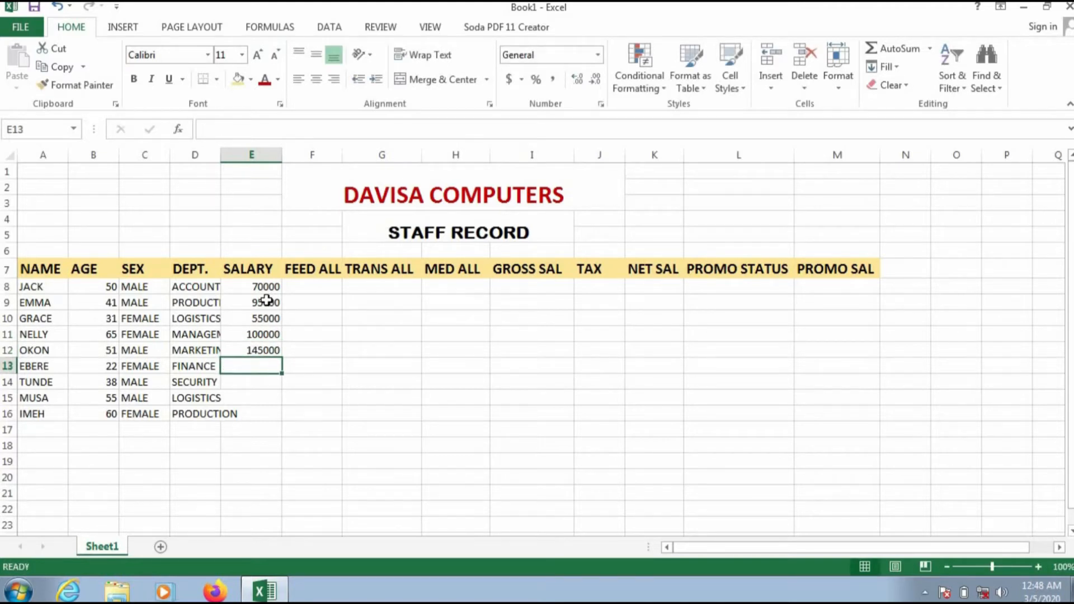
Continue the SALARY column with 120000 in cell E13 and 110000 in cell E14.
type("1")
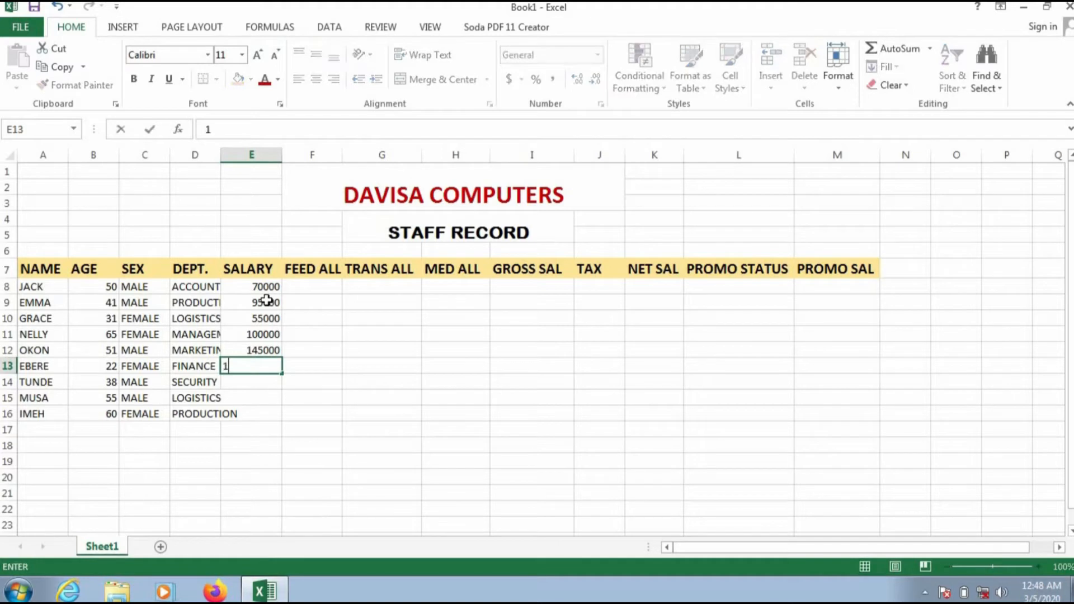
type("20000")
key("Return")
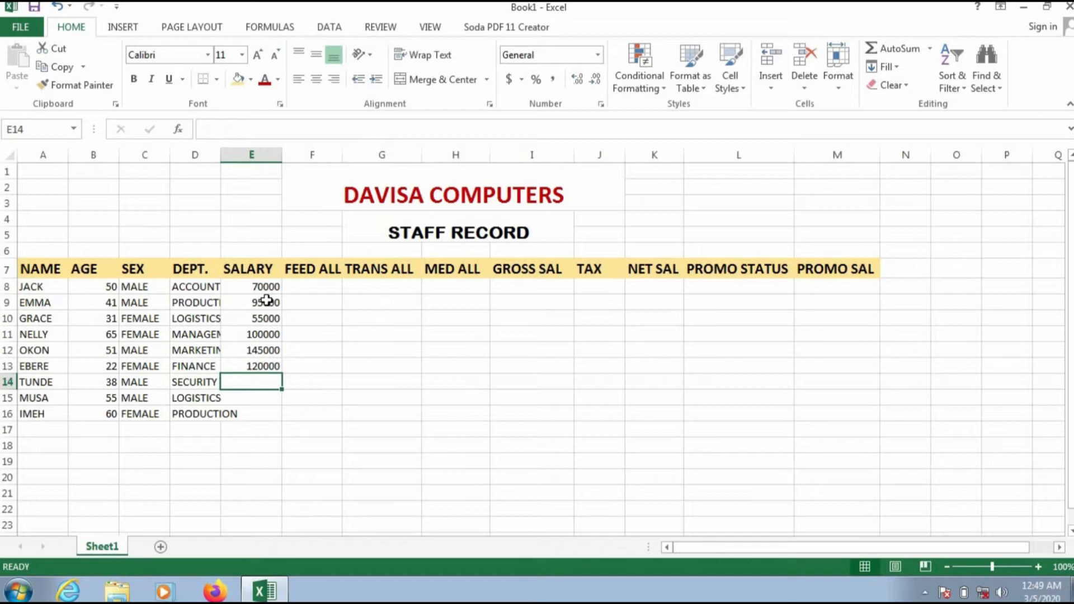
type("11")
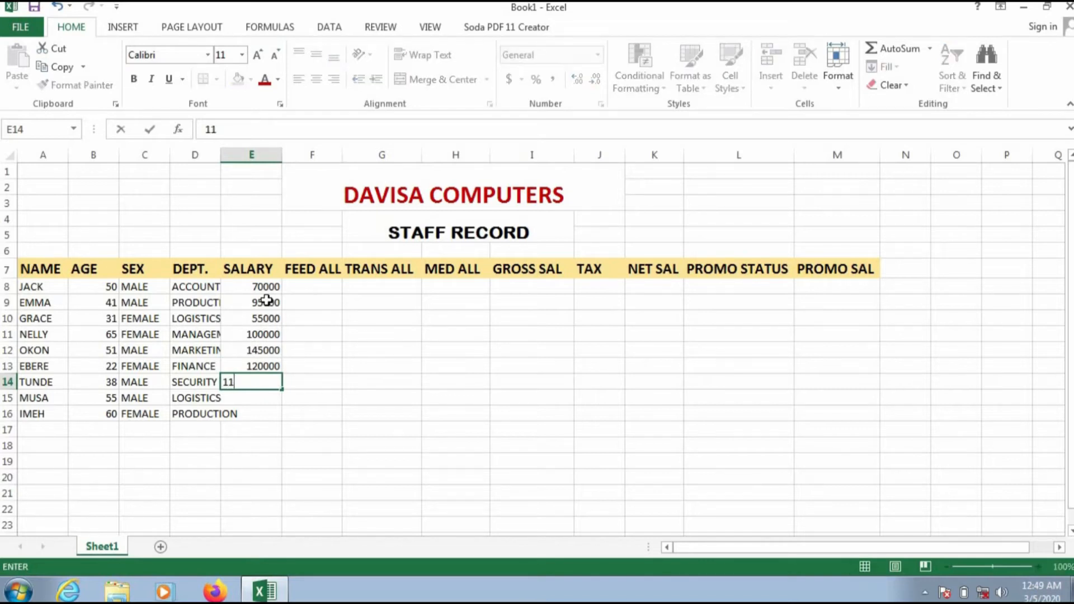
type("0000")
key("Return")
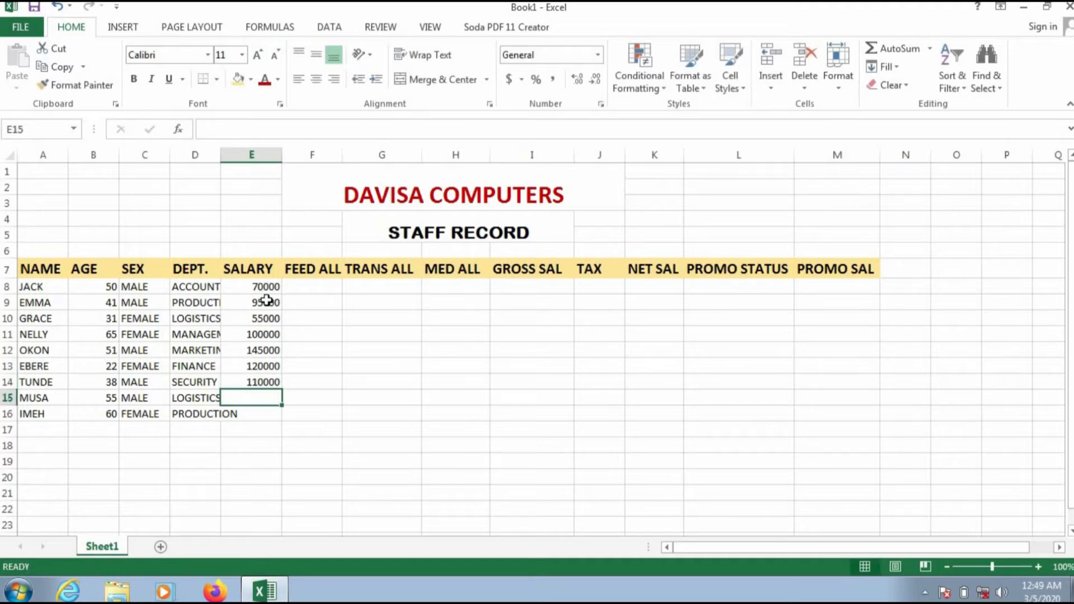
Complete the SALARY column with 130000 in cell E15 and 600000 in cell E16.
type("1")
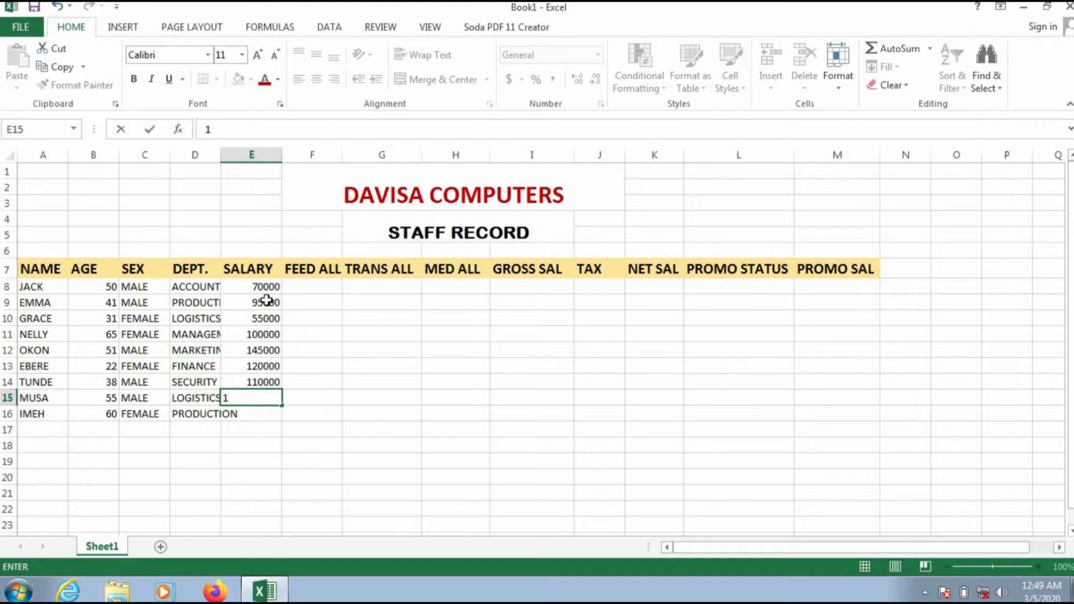
type("30000")
key("Return")
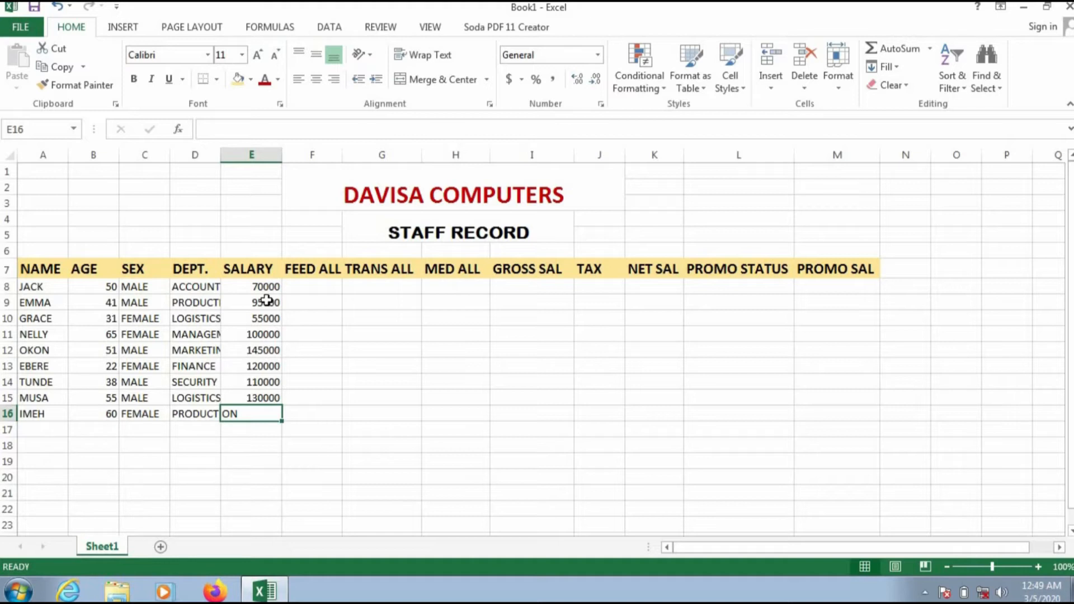
type("60000")
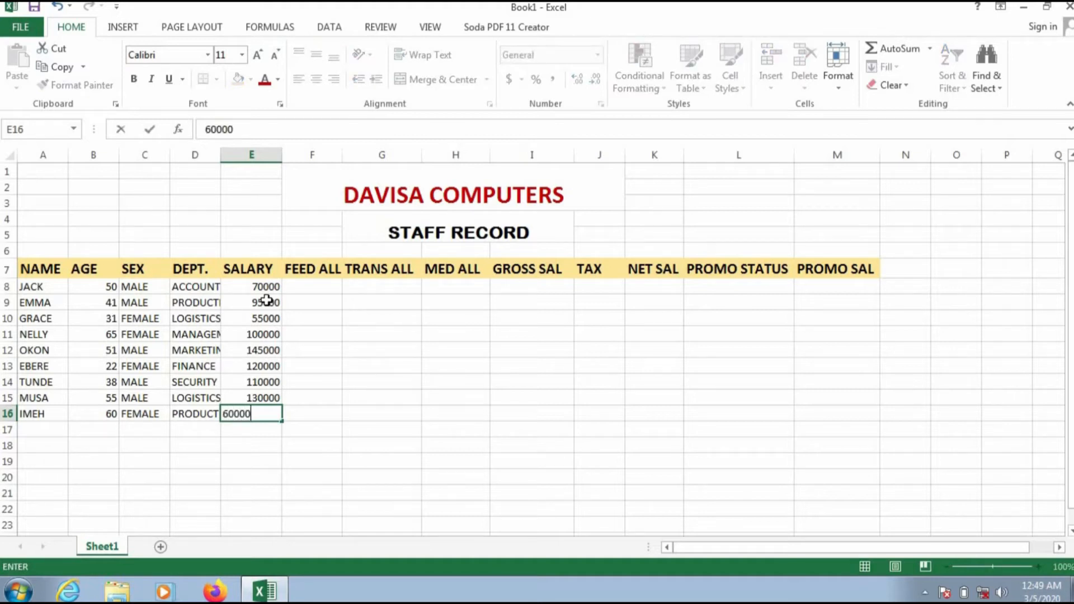
type("0")
In cell F8 under FEED ALL, calculate the feeding allowance as 5% of the salary with the formula =5%*E8.
left_click(314, 286)
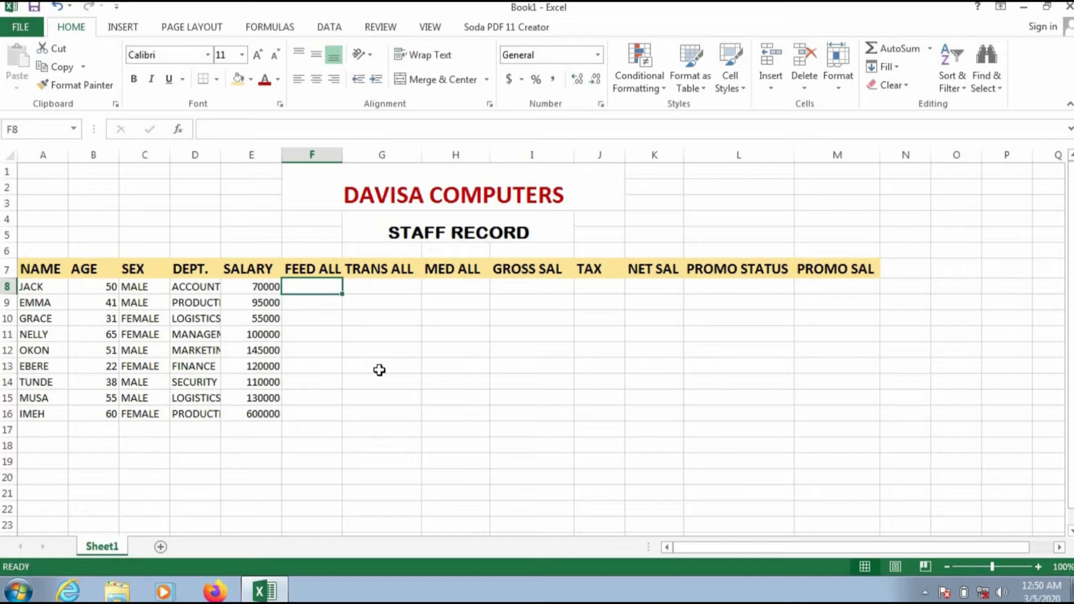
type("=")
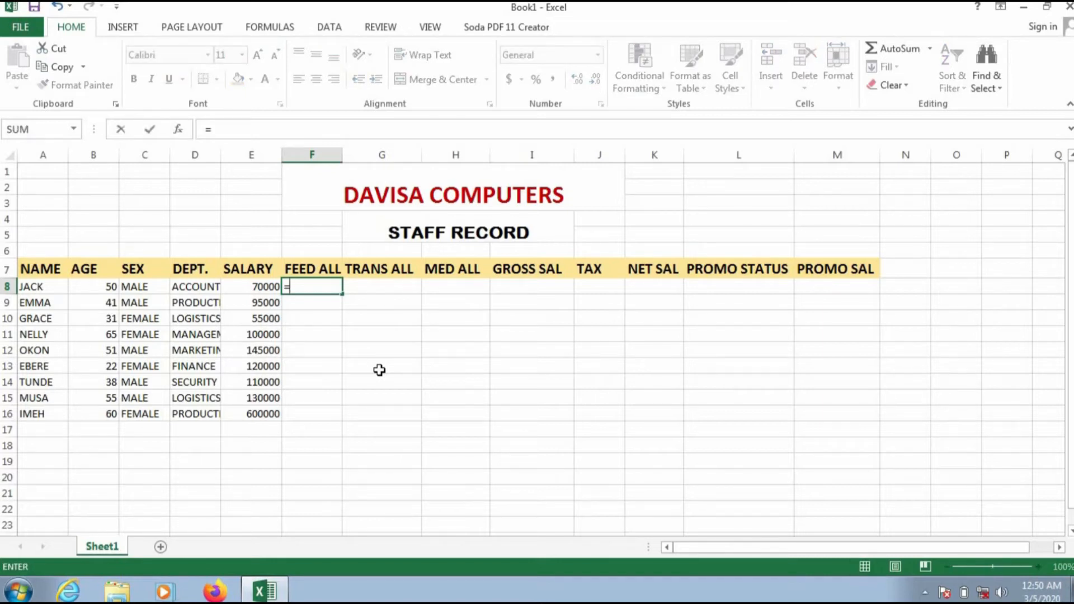
type("5")
type("%")
type("8")
key("BackSpace")
key("BackSpace")
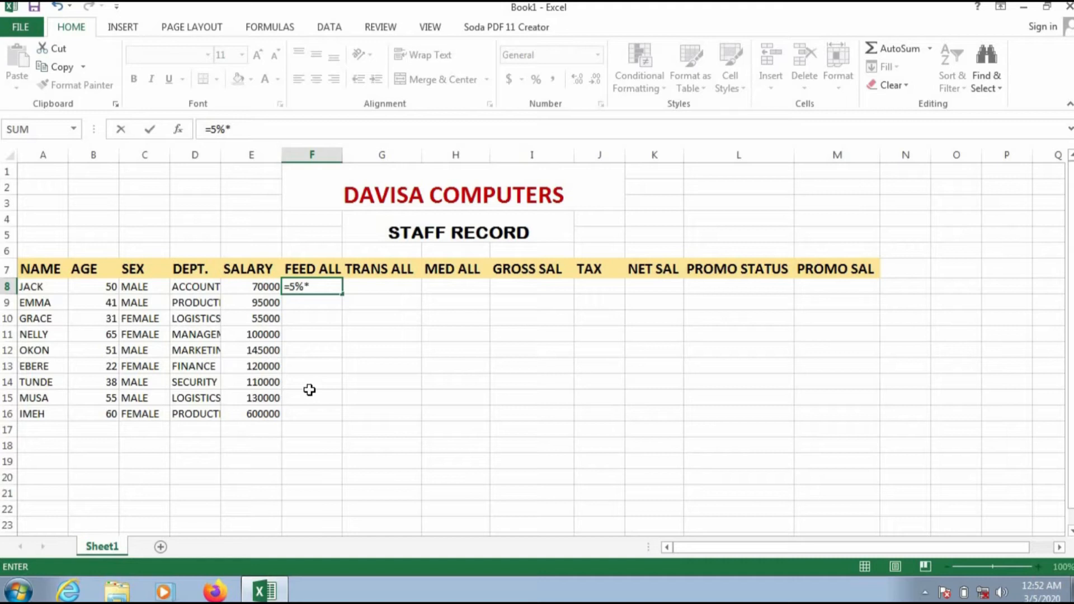
type("E8")
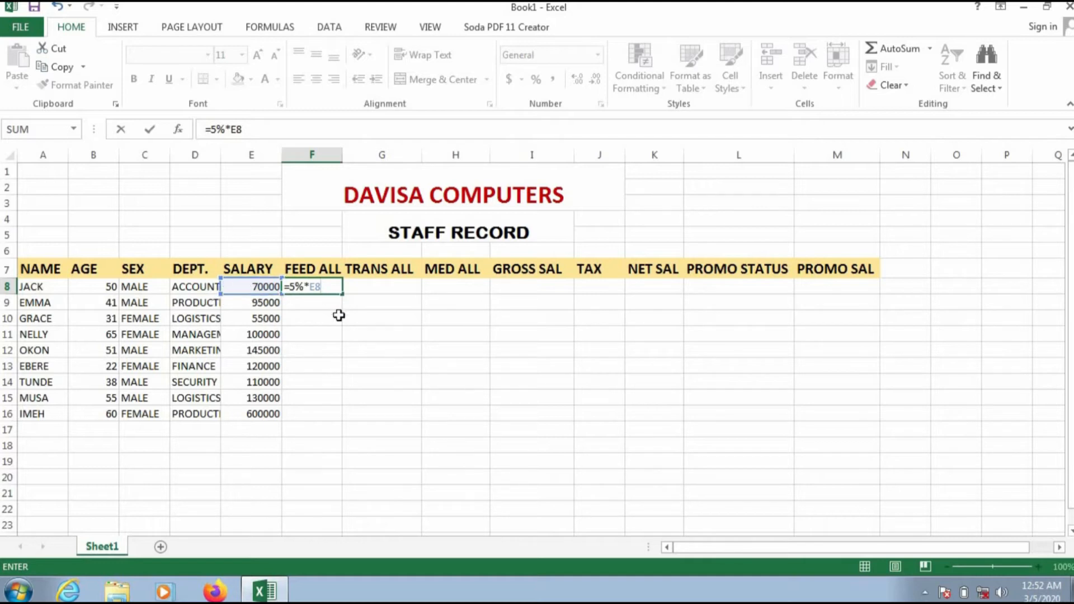
key("Return")
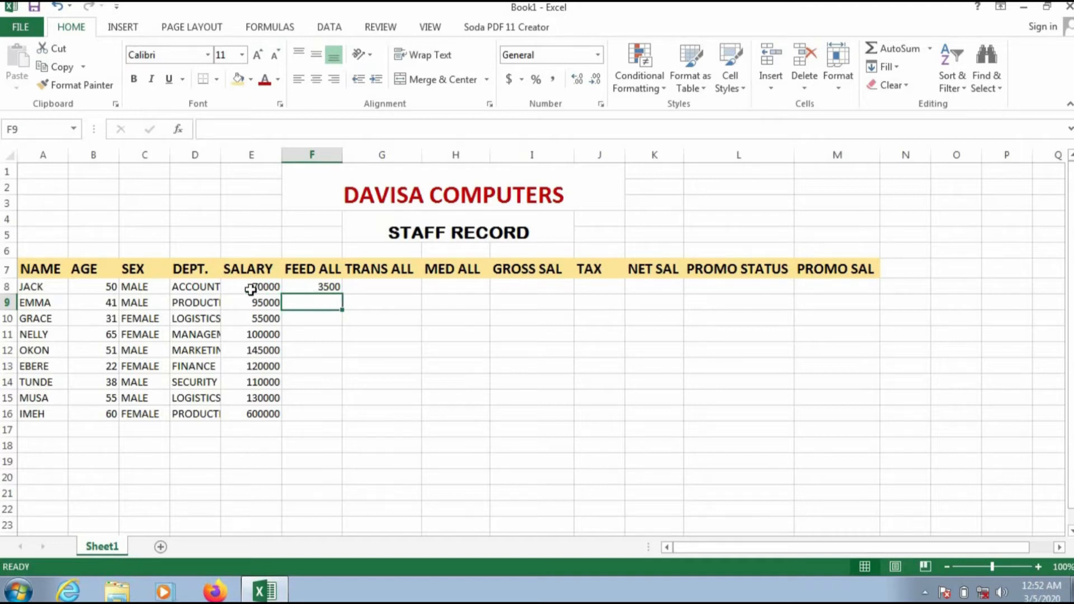
In cell G8 under TRANS ALL, calculate the transport allowance as 8% of the salary with the formula =8%*E8.
left_click(385, 291)
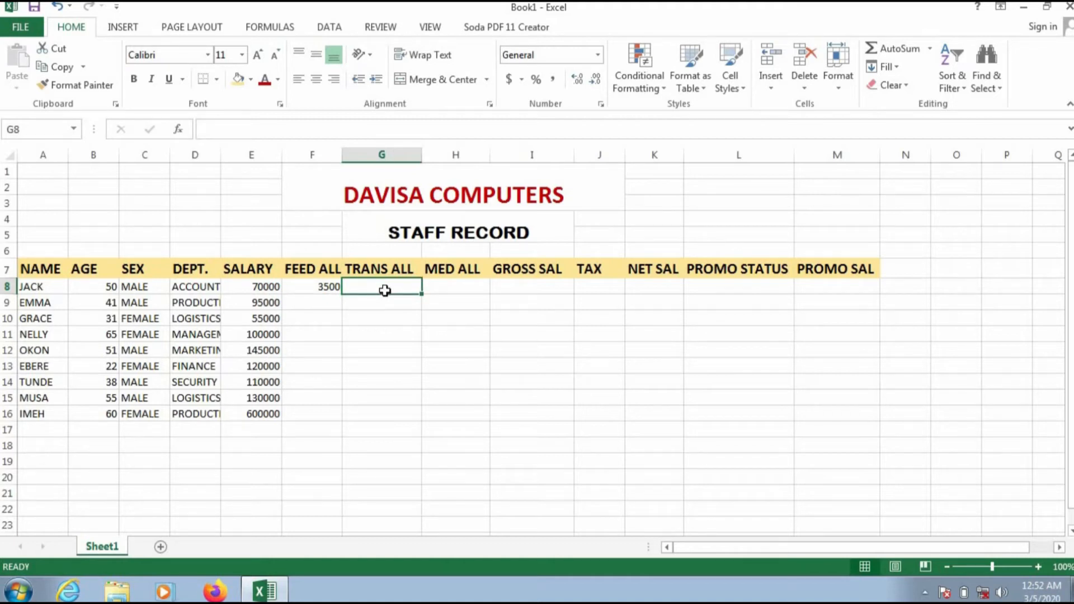
type("=8")
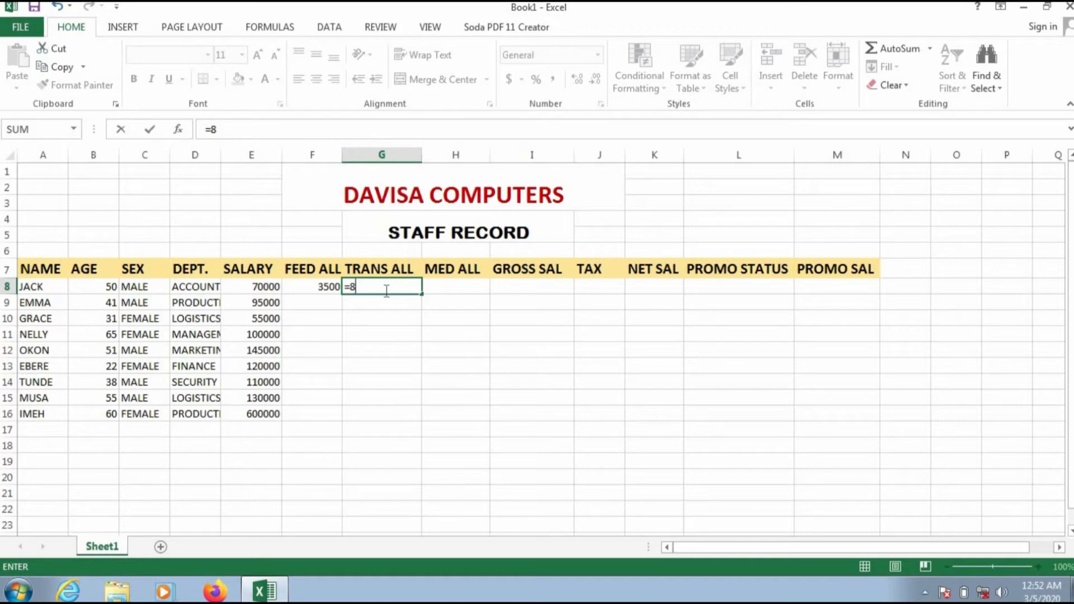
type("%*")
type("E8")
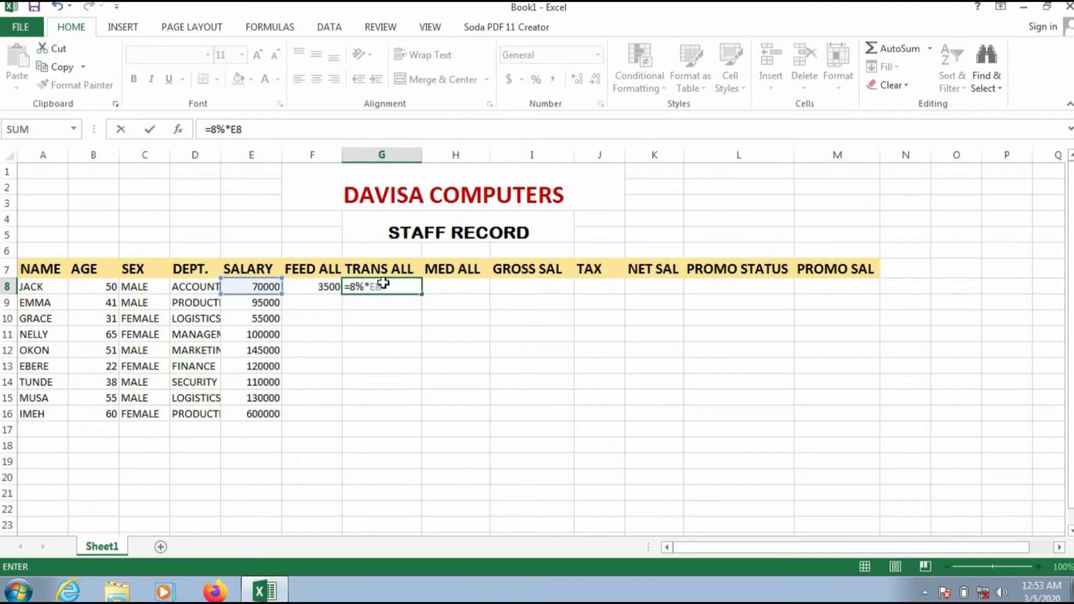
key("Return")
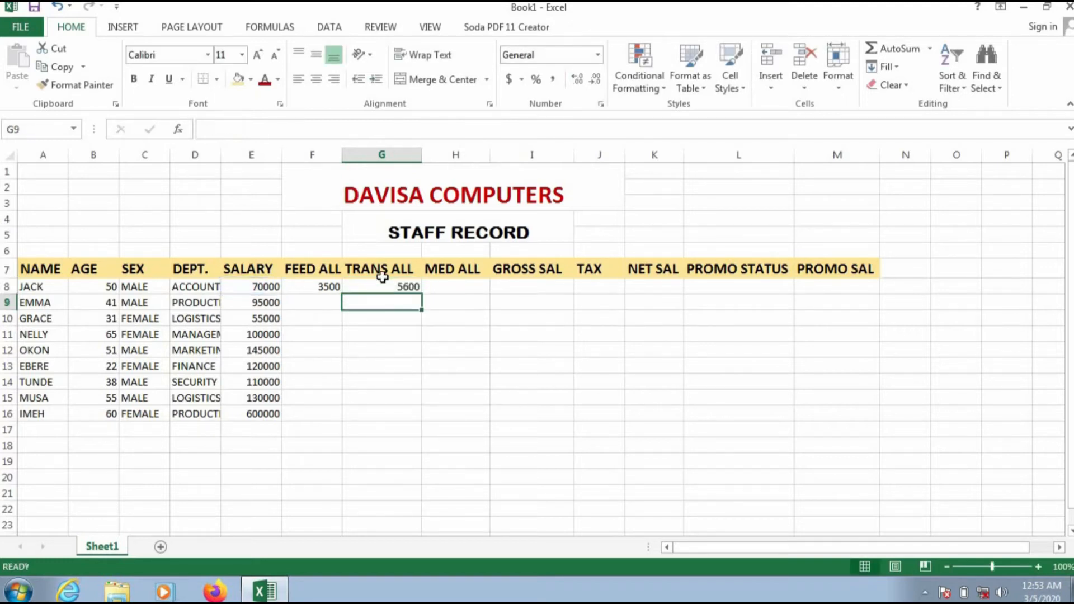
In cell H8 under MED ALL, calculate the medical allowance as 10% of the salary with the formula =10%*E8.
left_click(457, 286)
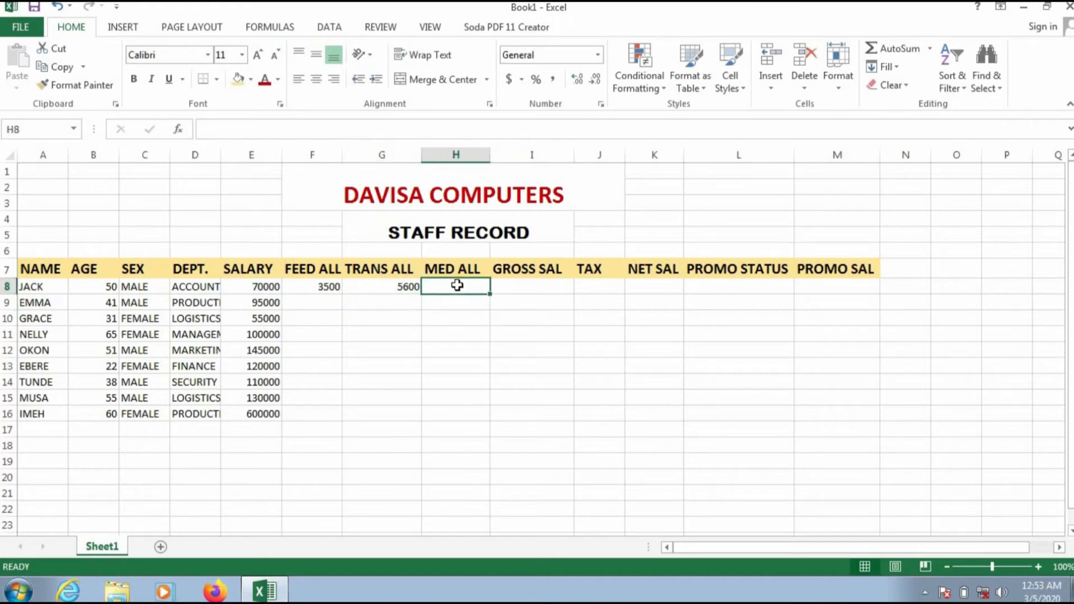
type("=10%")
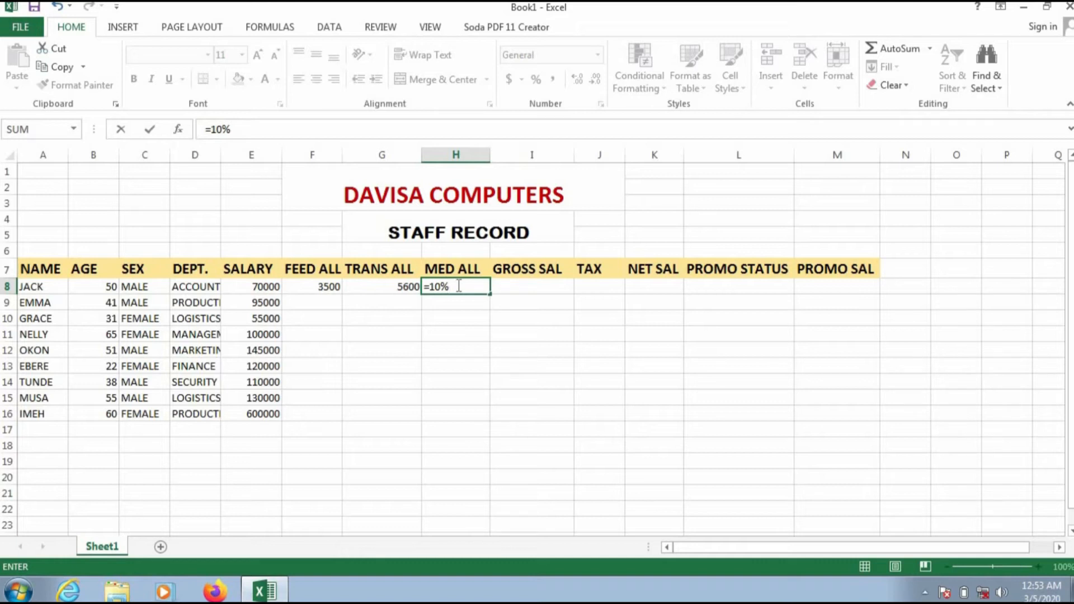
type("*E8")
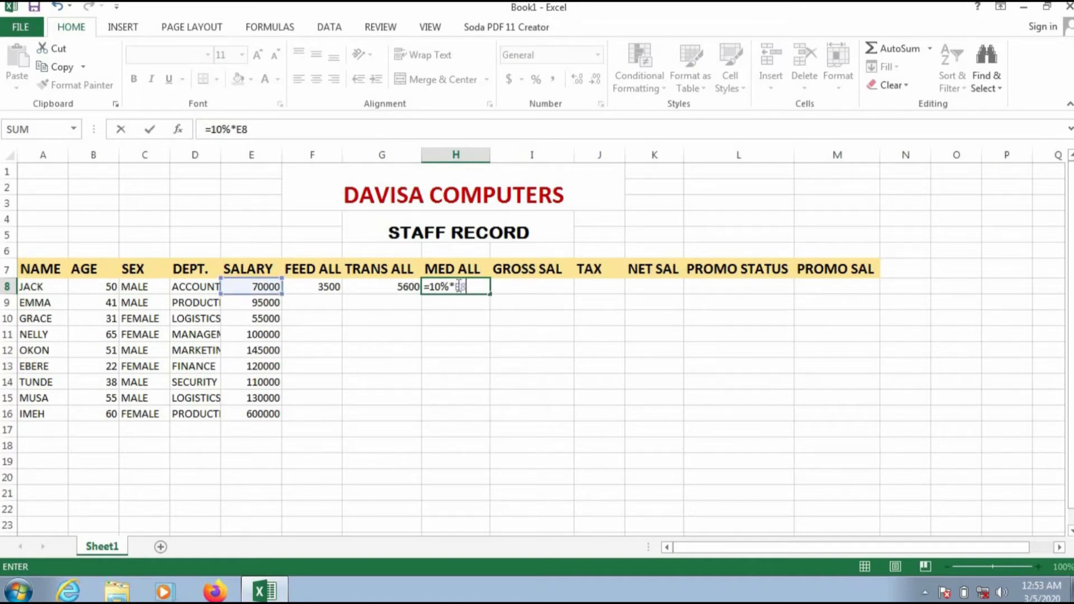
key("Return")
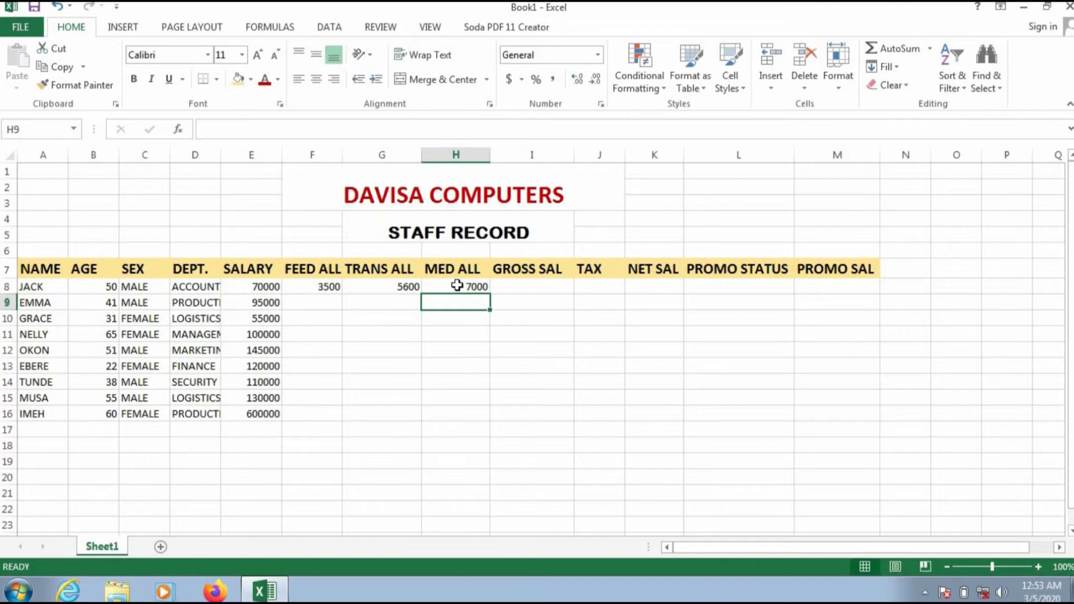
In cell I8 under GROSS SAL, total the salary and the three allowances with the formula =SUM(E8..H8).
left_click(550, 298)
left_click(549, 285)
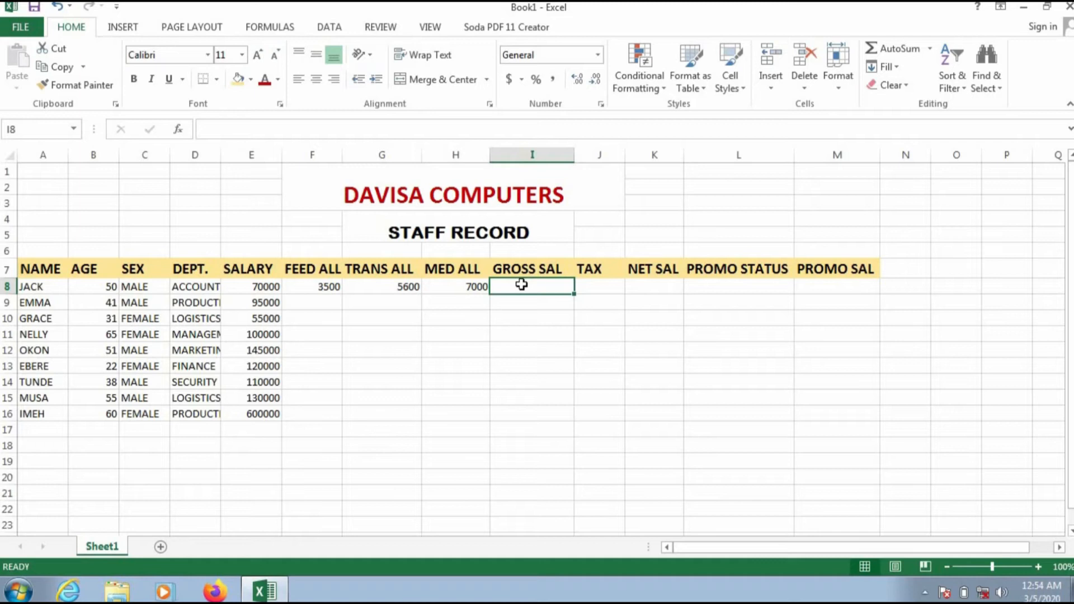
type("=SUM")
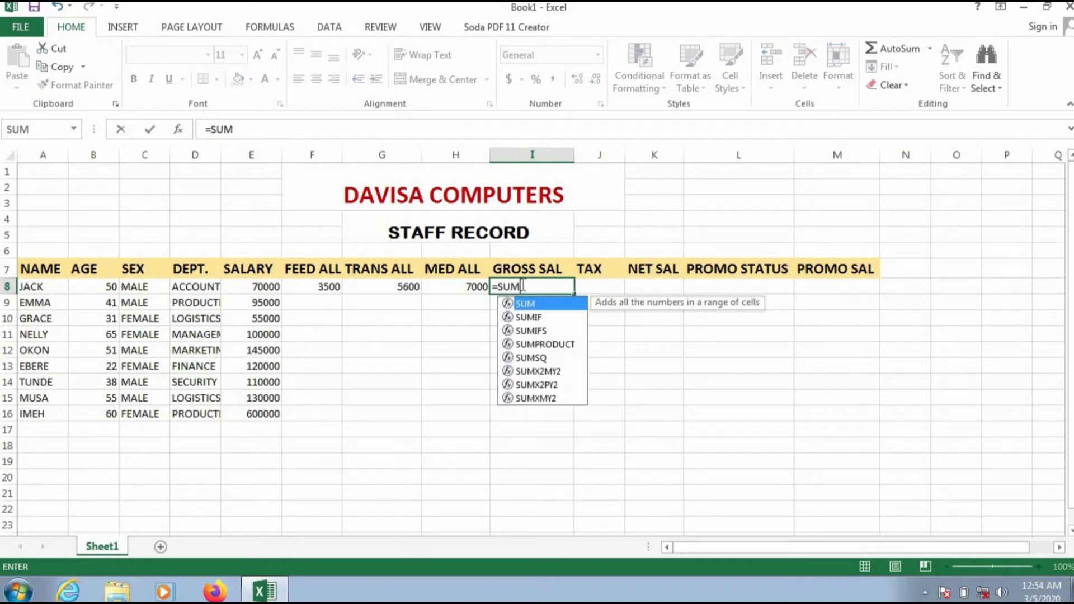
type("(")
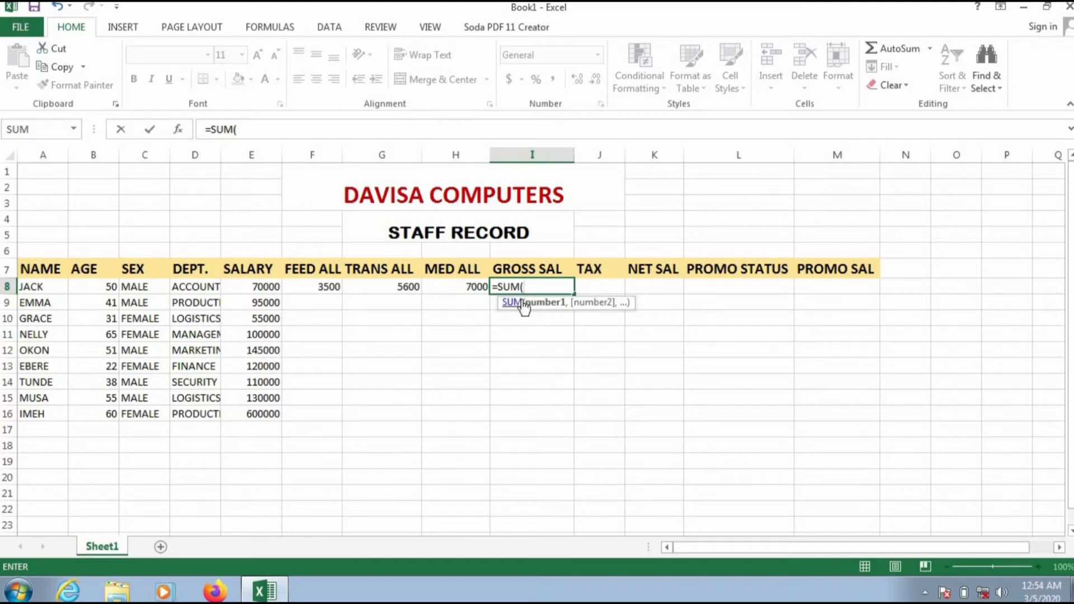
type("E8")
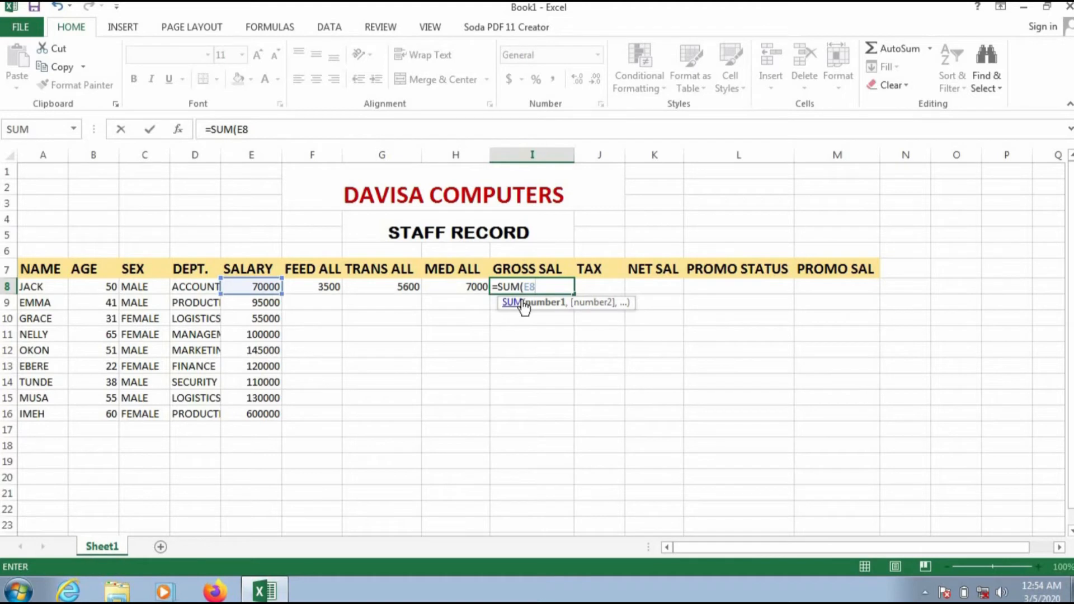
type("..")
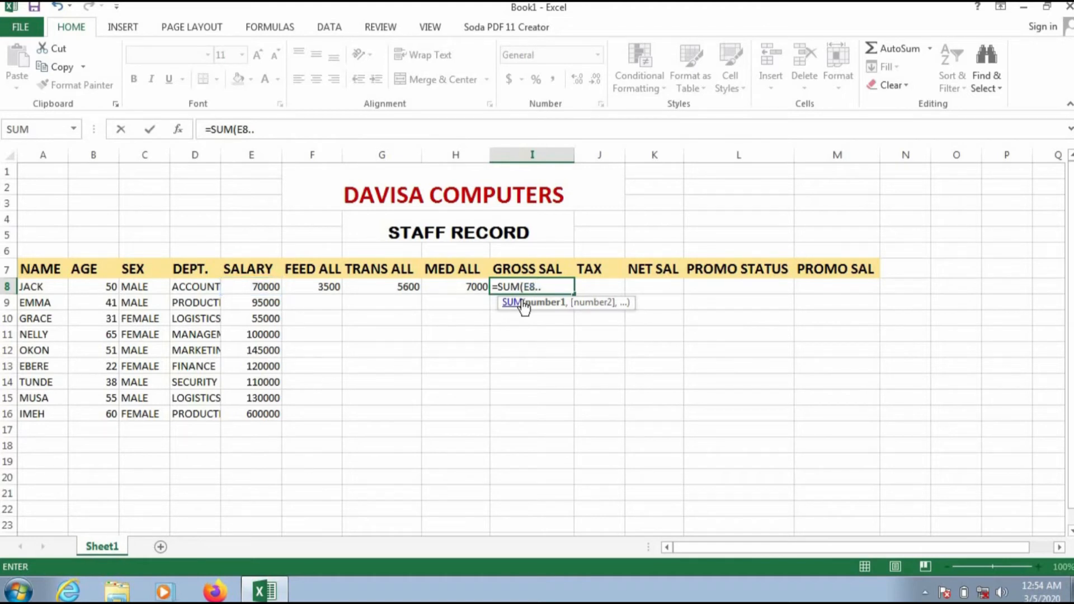
key("BackSpace")
key("BackSpace")
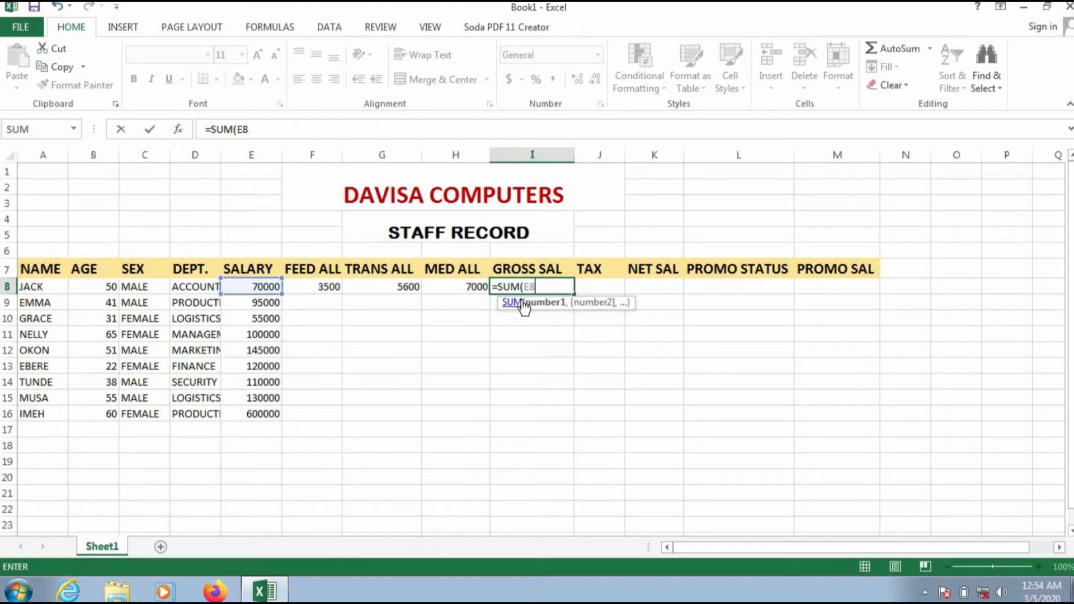
type(":")
key("BackSpace")
type("..")
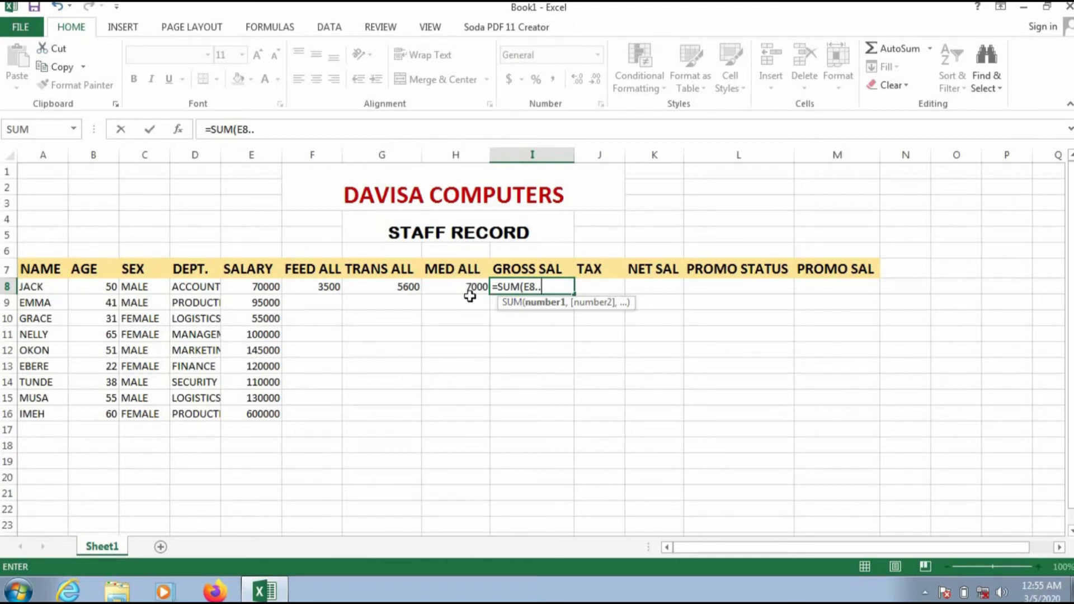
type("H8")
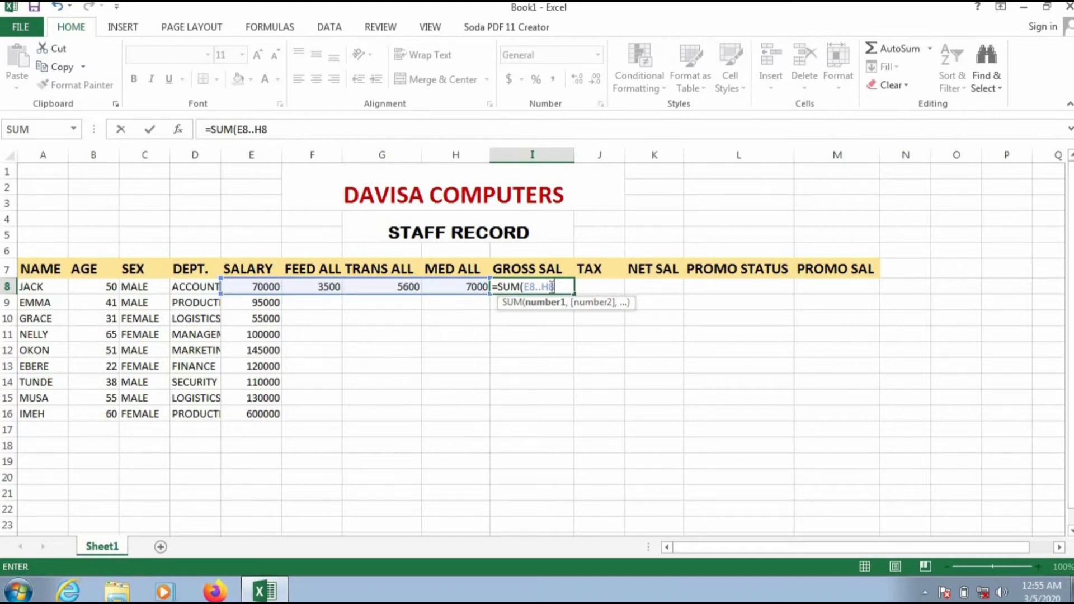
type(")")
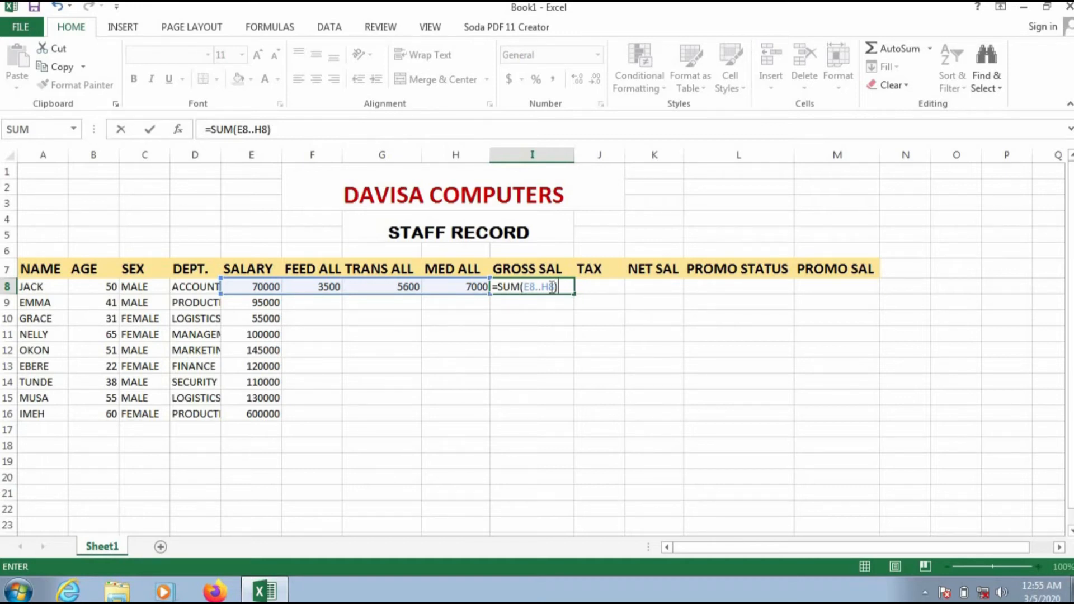
key("Return")
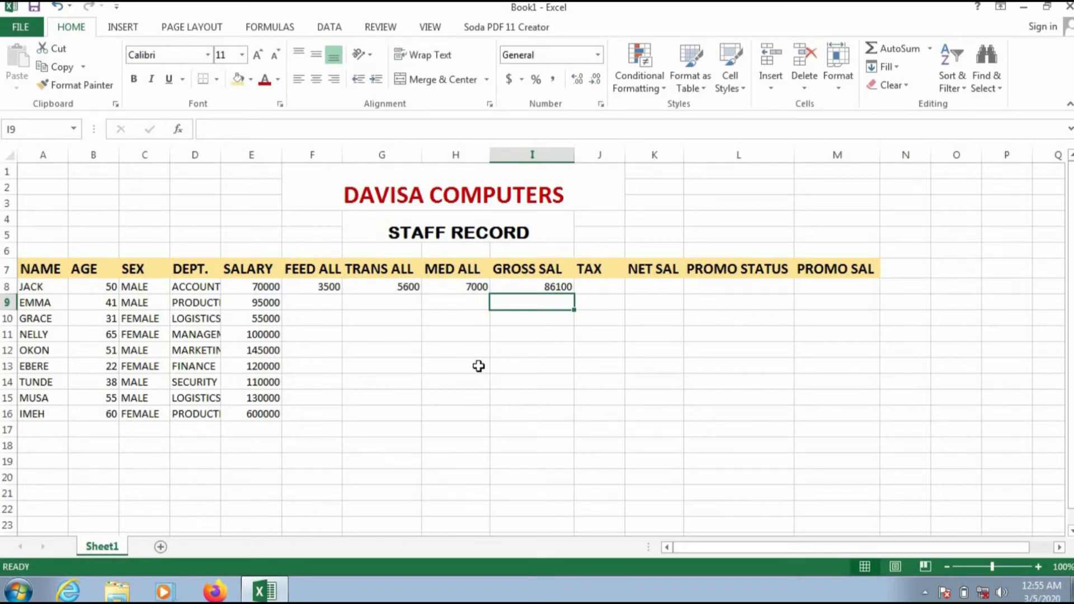
In cell J8 under TAX, calculate the tax as 2% of the salary with the formula =2%*E8.
left_click(594, 288)
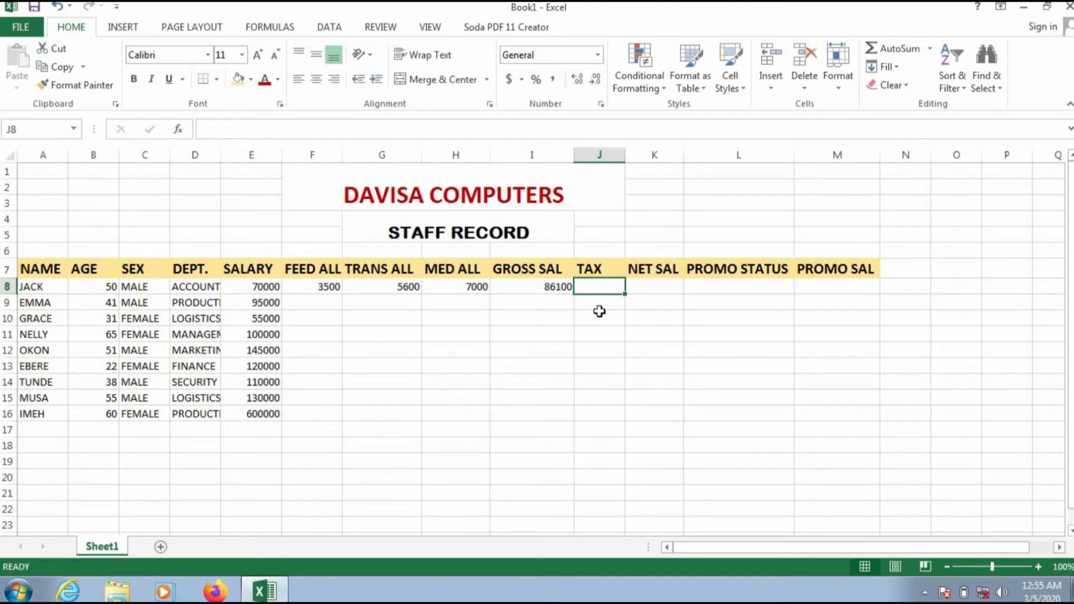
type("=")
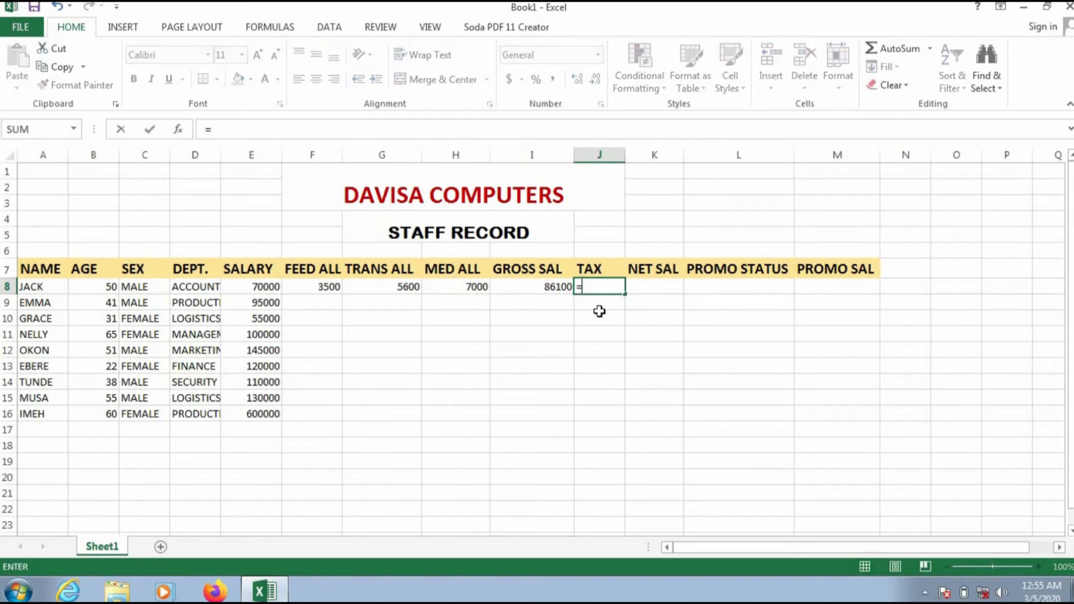
type("2%*E8")
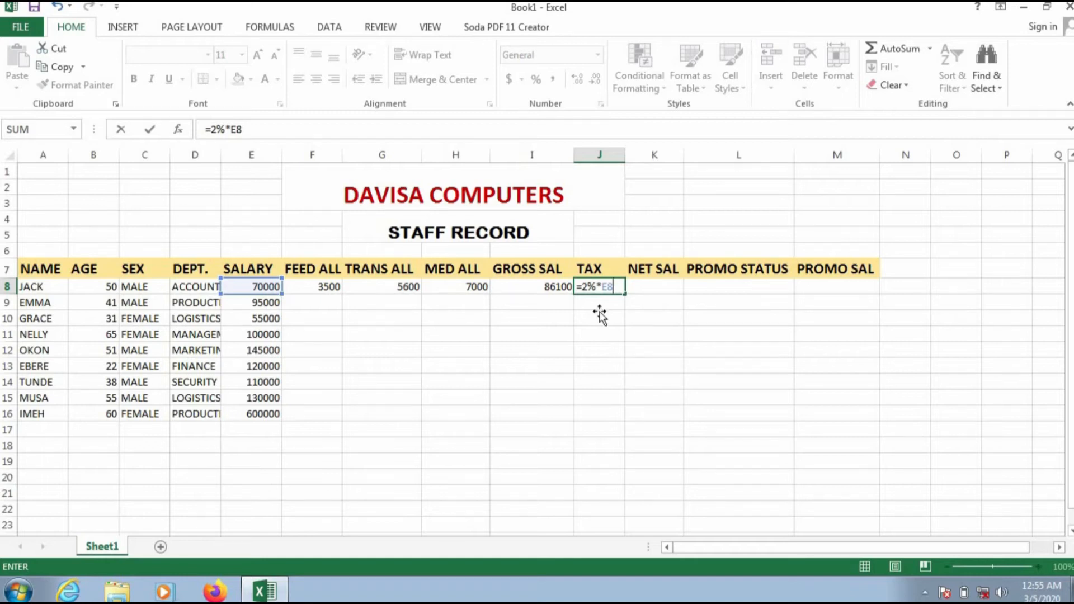
key("Return")
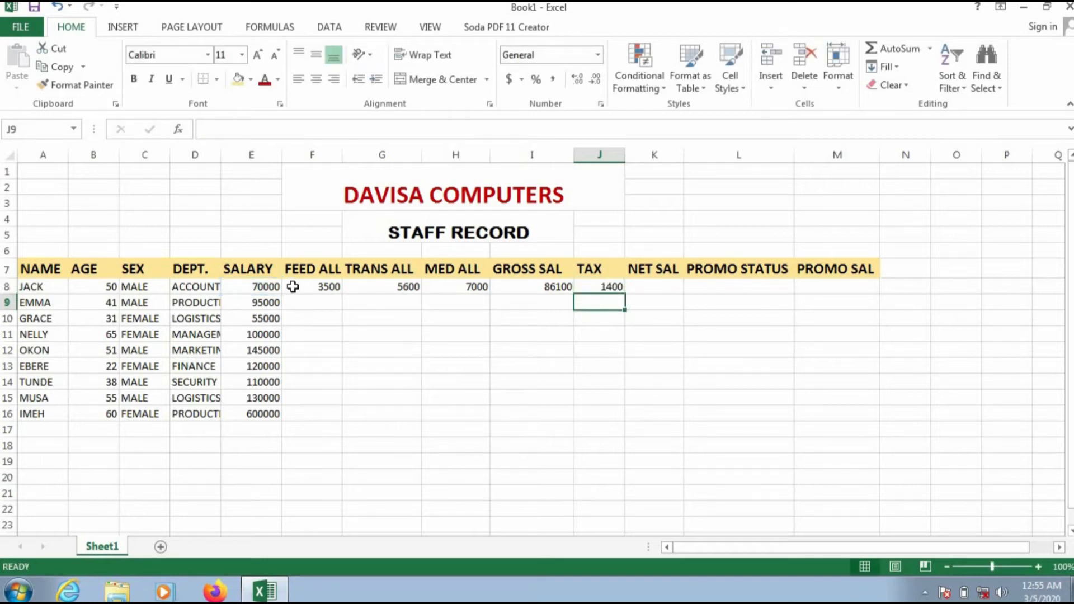
In cell K8 under NET SAL, subtract the tax from the gross salary with the formula =I8-J8.
left_click(657, 288)
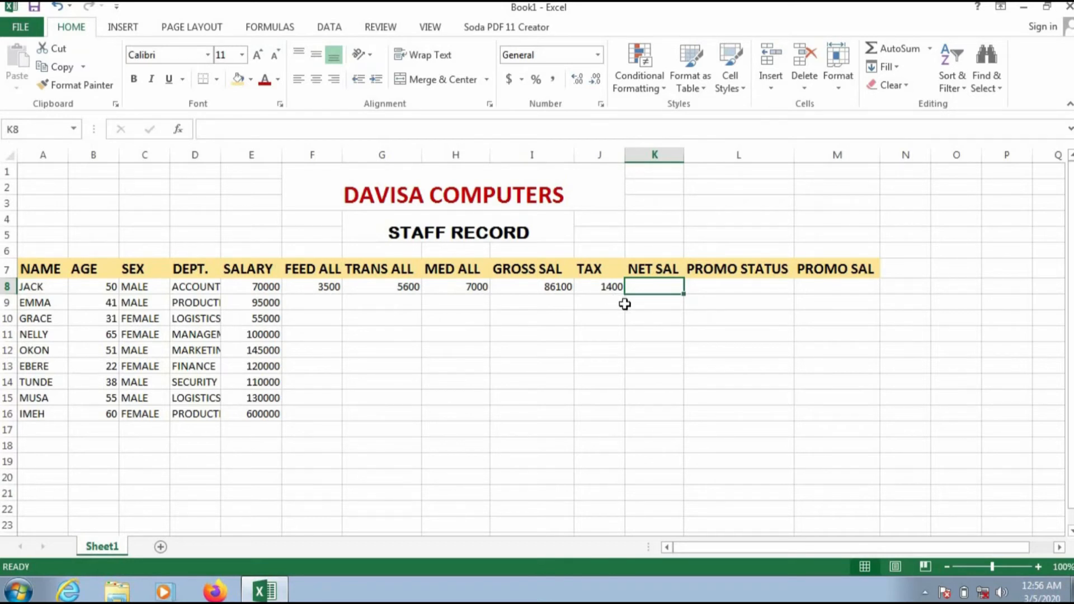
type("=")
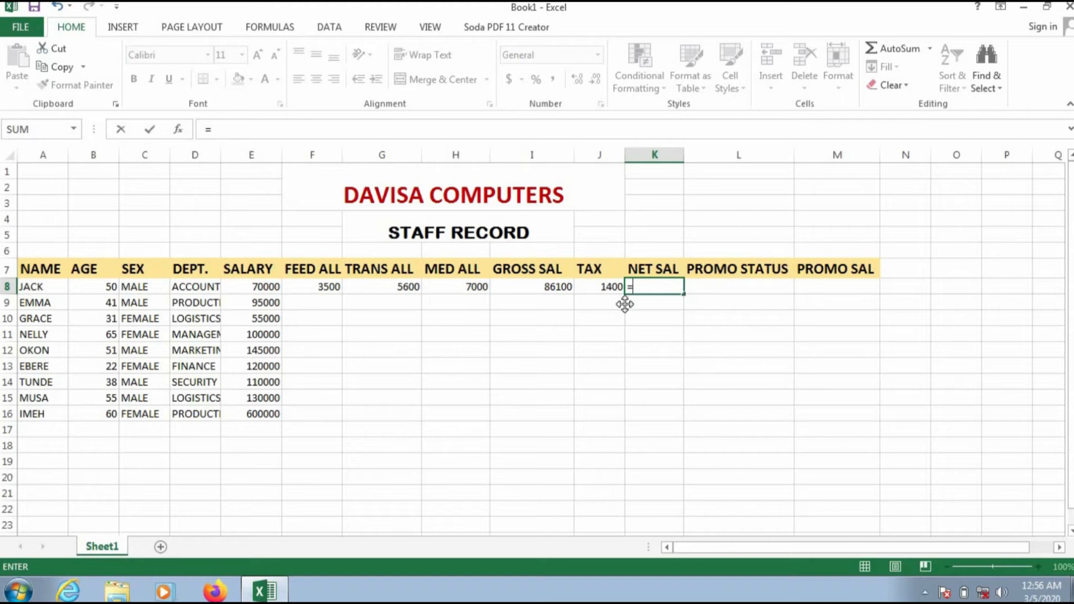
type("I8-")
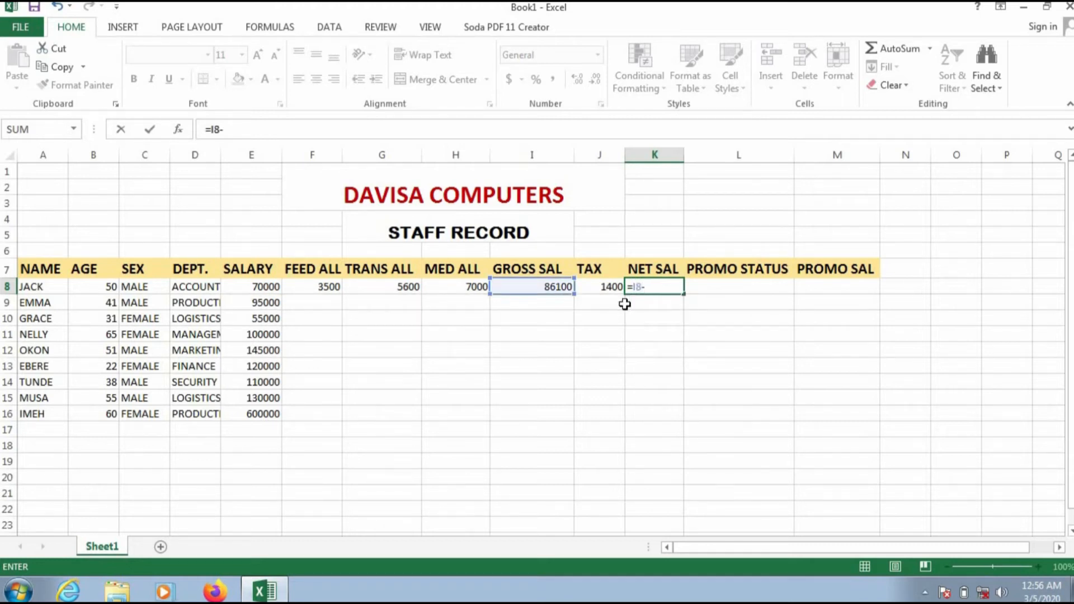
type("J8")
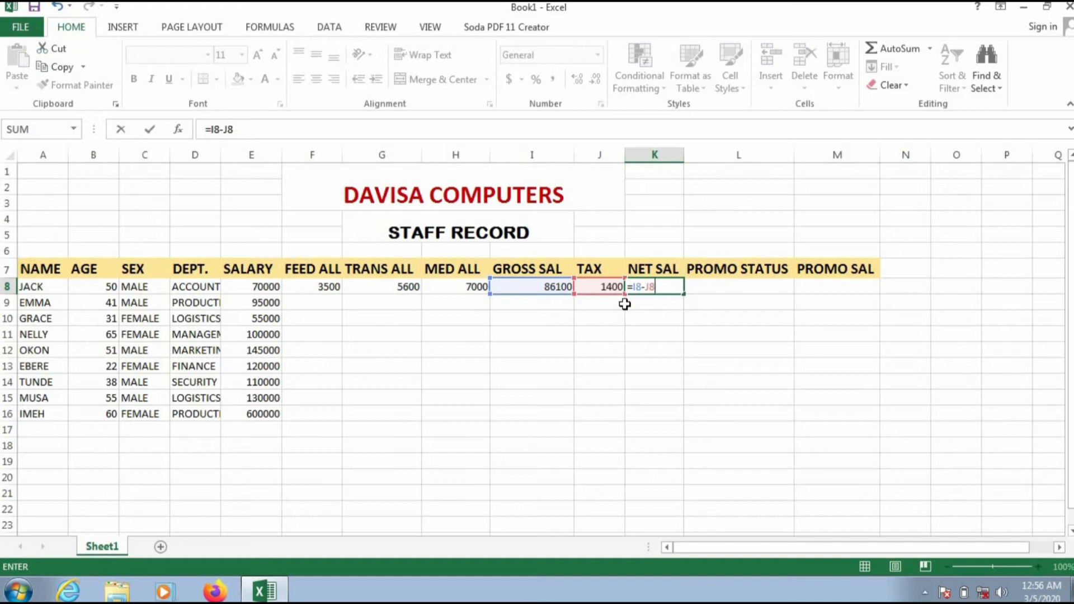
key("Return")
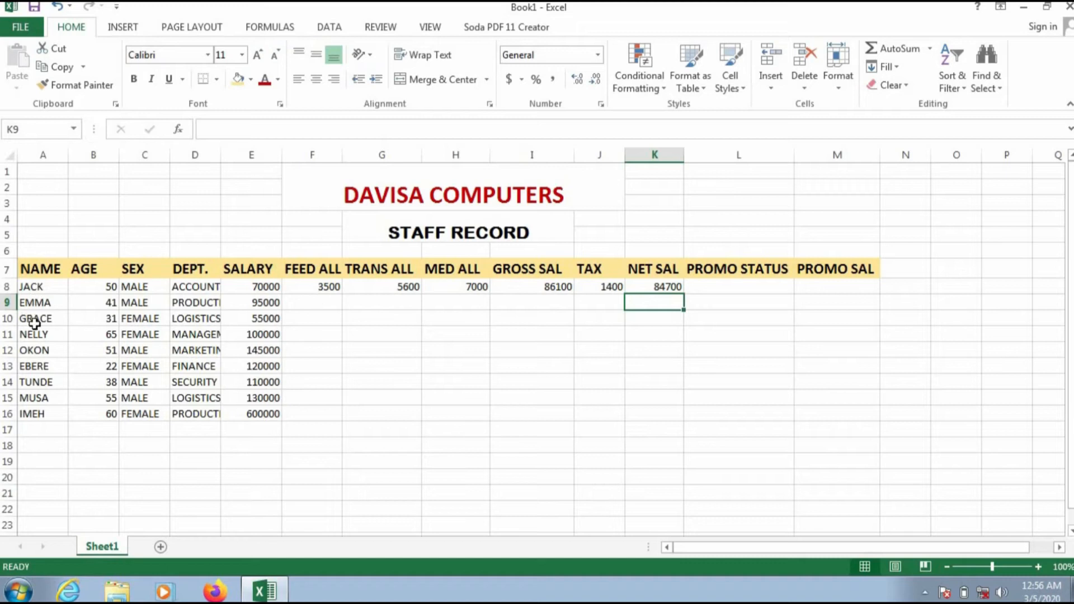
In cell F9 under FEED ALL, calculate the feeding allowance as 5% of the salary with the formula =5%*E9.
left_click(319, 303)
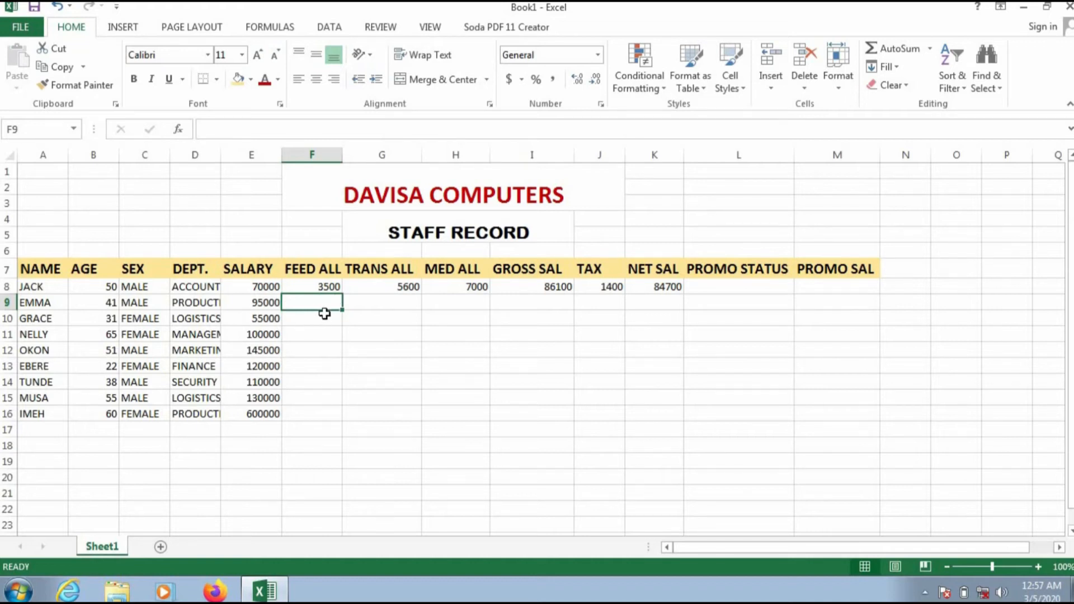
type("=")
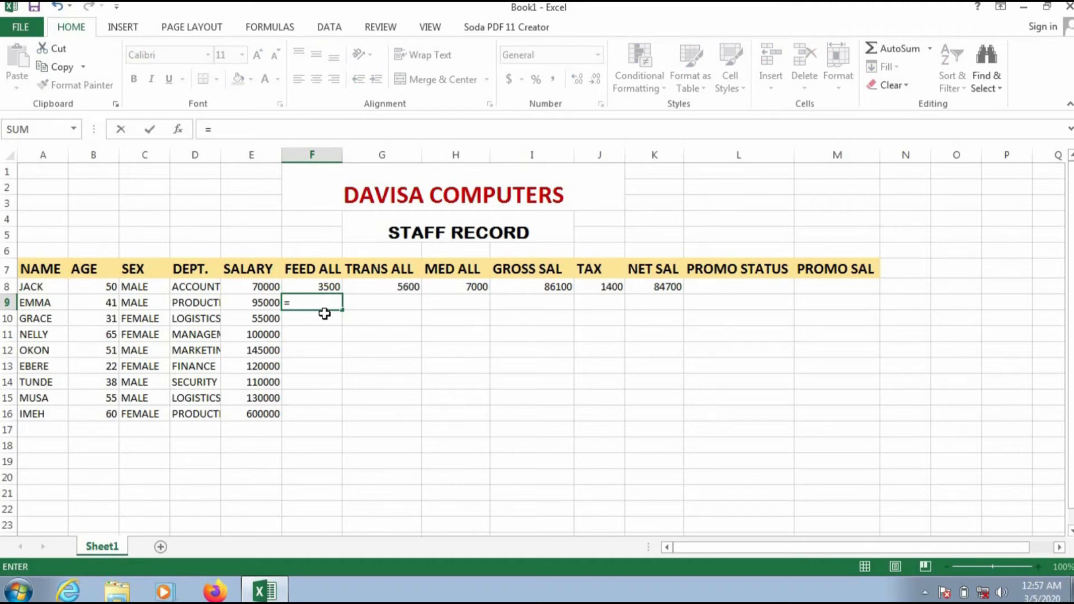
type("5%*E9")
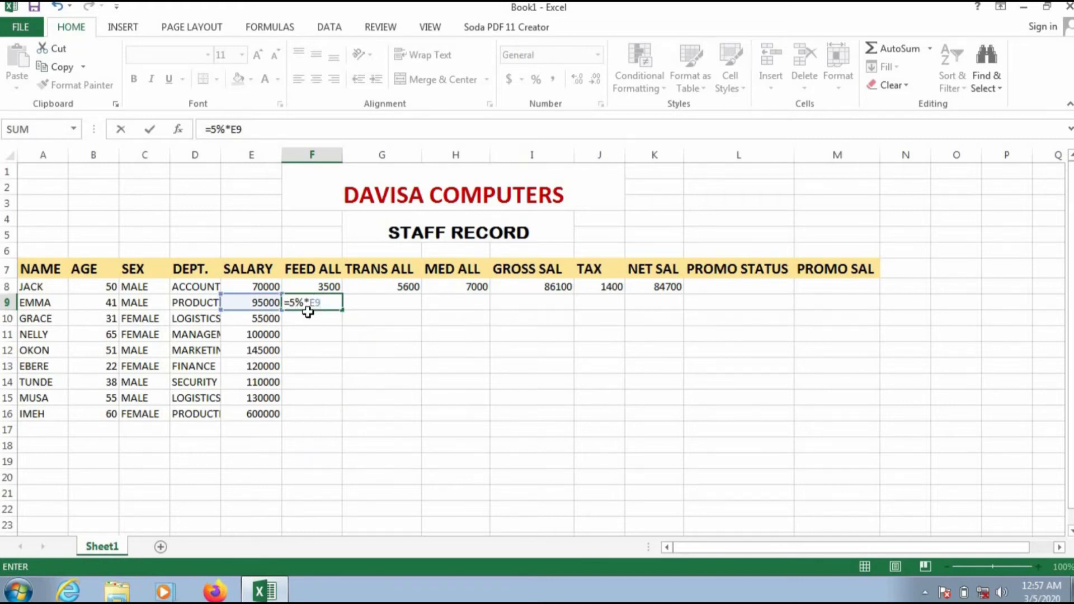
key("Return")
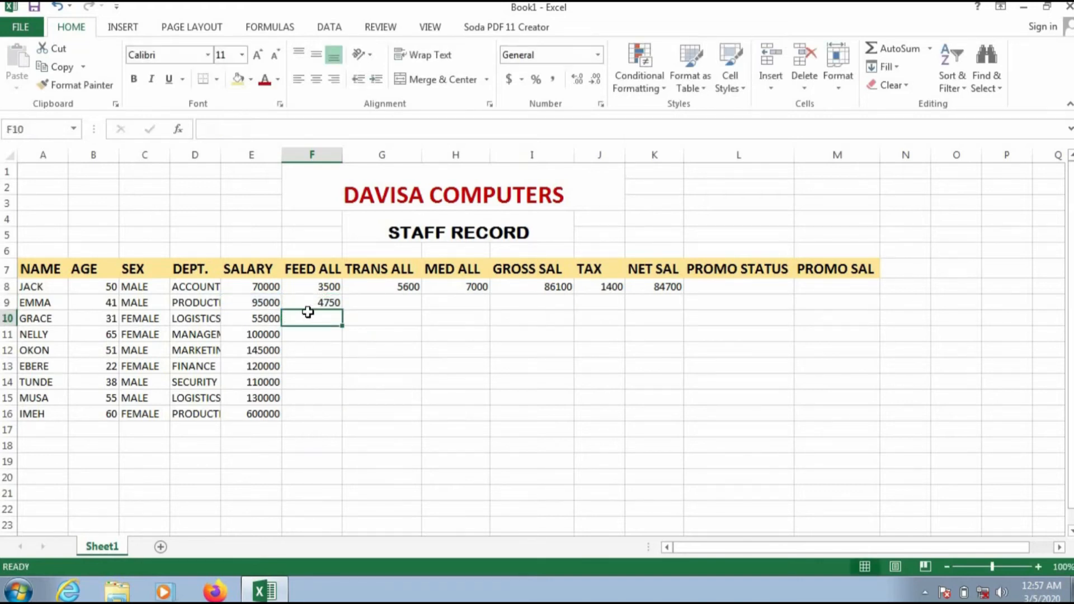
In cell G9 under TRANS ALL, calculate the transport allowance as 8% of the salary with the formula =8%*E9.
left_click(411, 303)
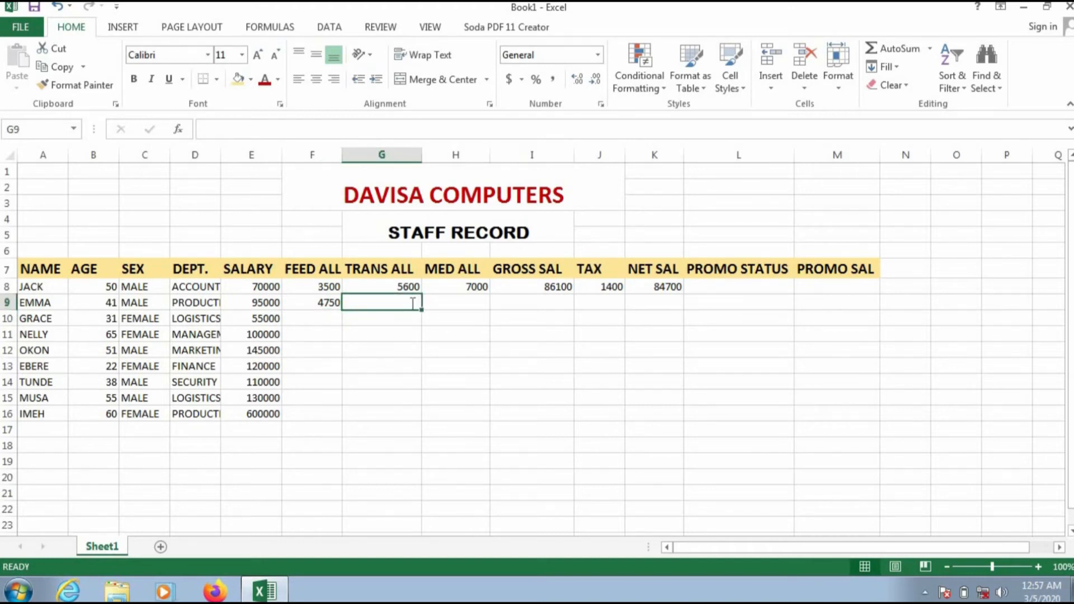
type("=8%")
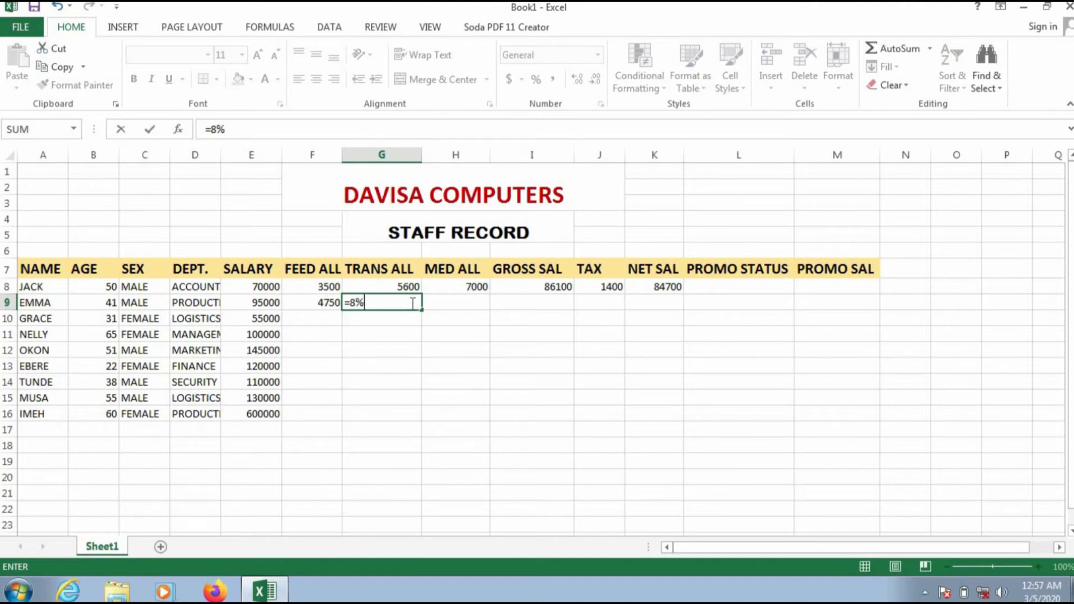
type("*E9")
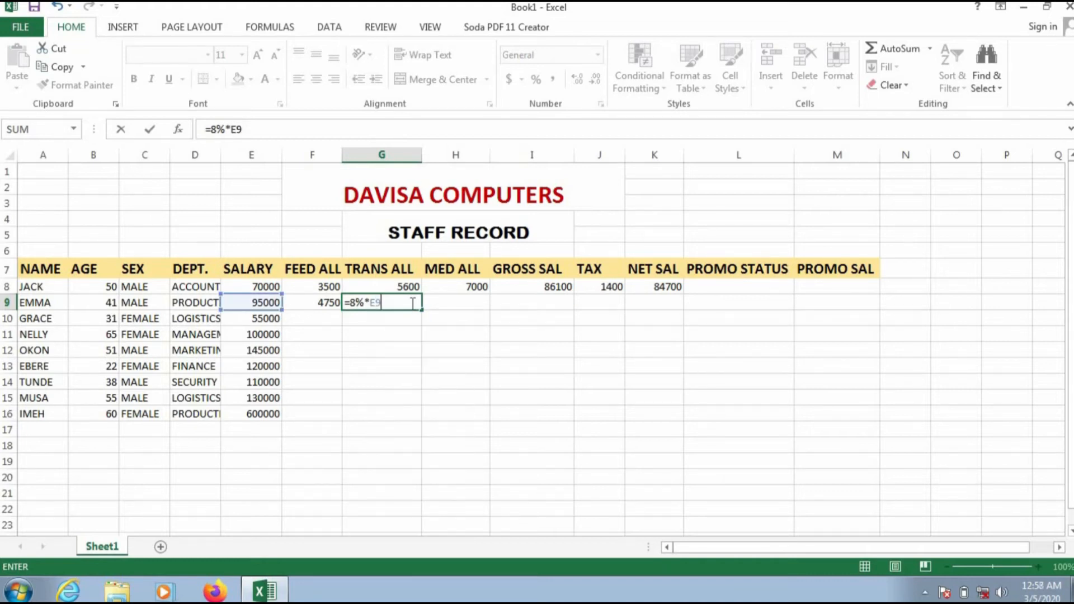
key("Return")
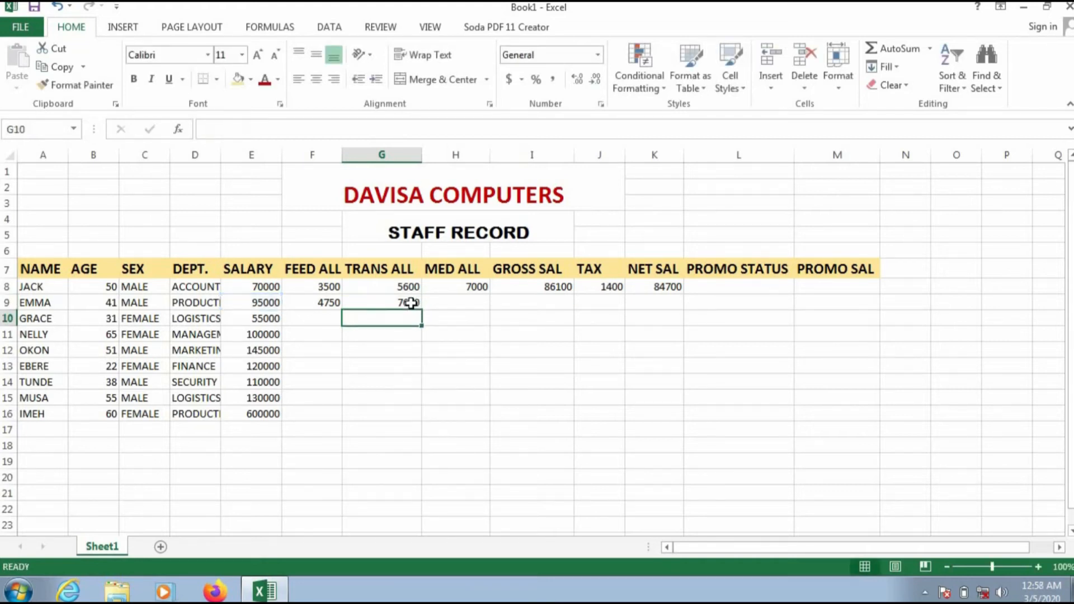
In cell H9 under MED ALL, calculate the medical allowance as 10% of the salary with the formula =10%*E9.
left_click(474, 303)
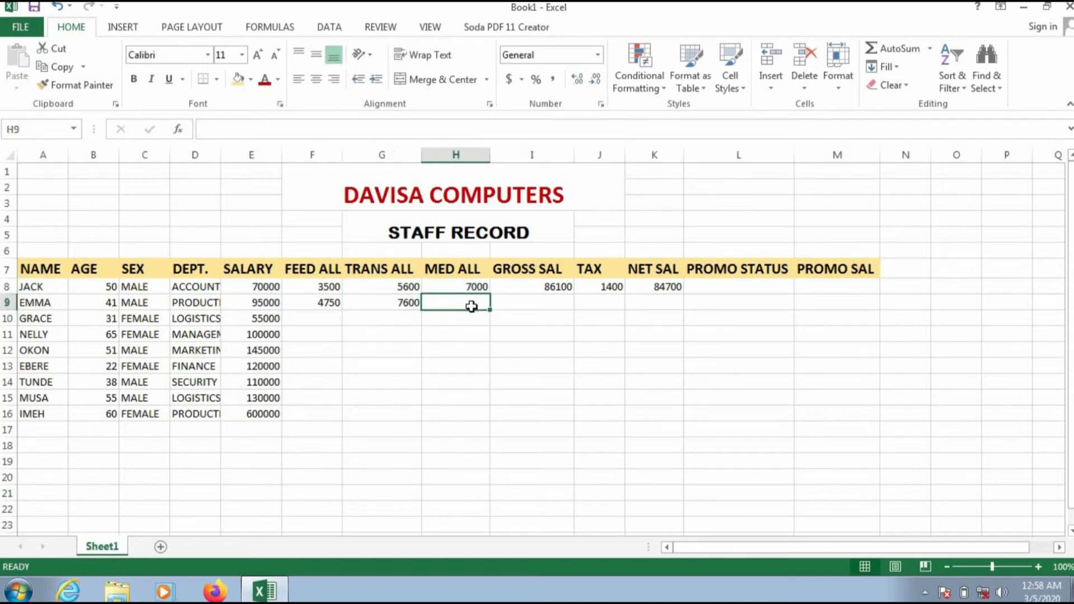
type("=10")
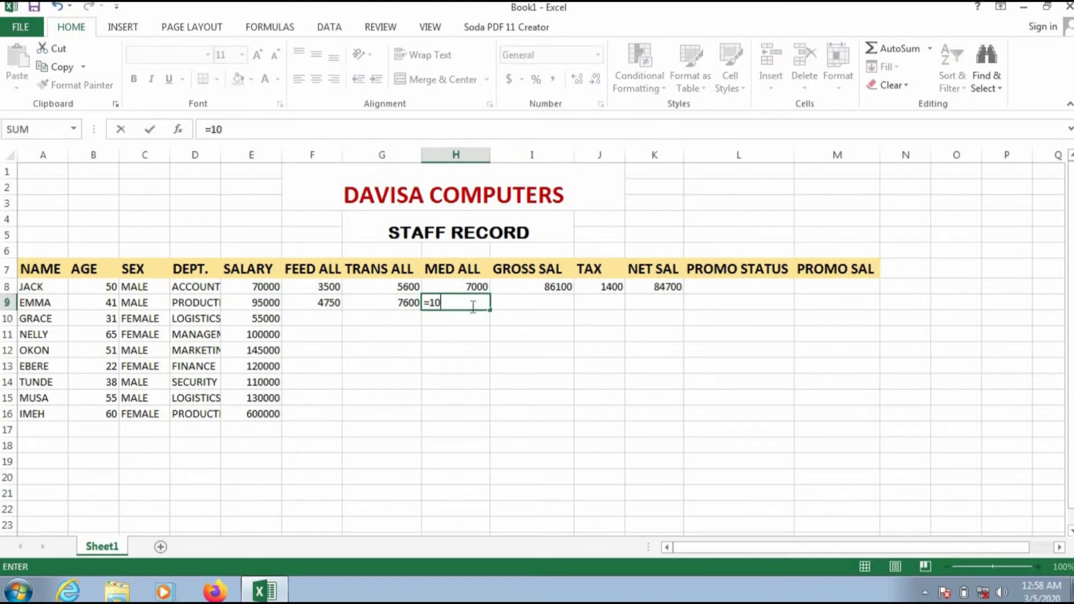
type("%*E9")
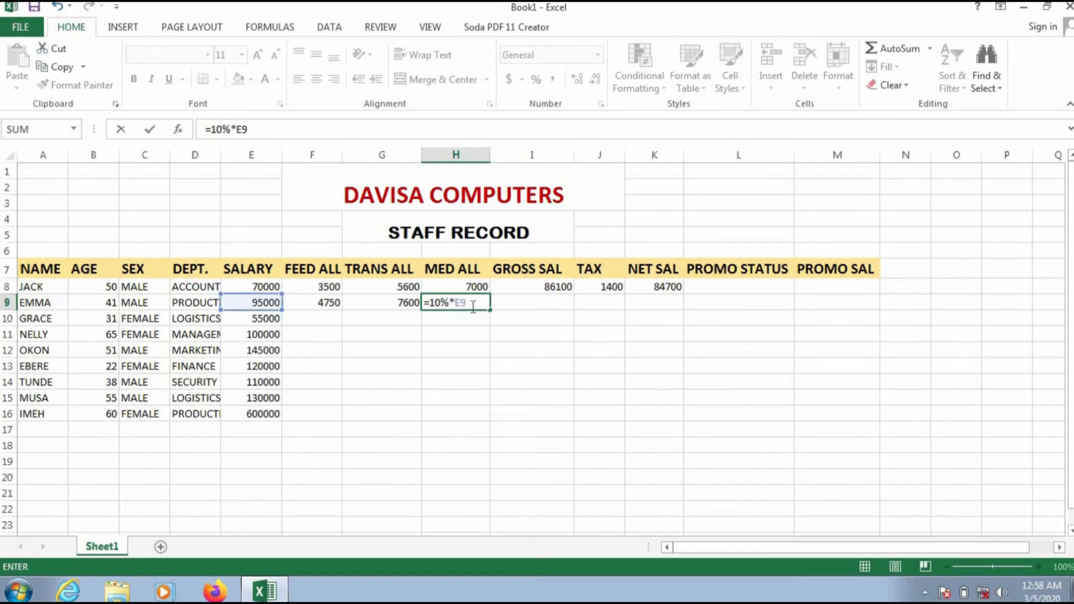
key("Return")
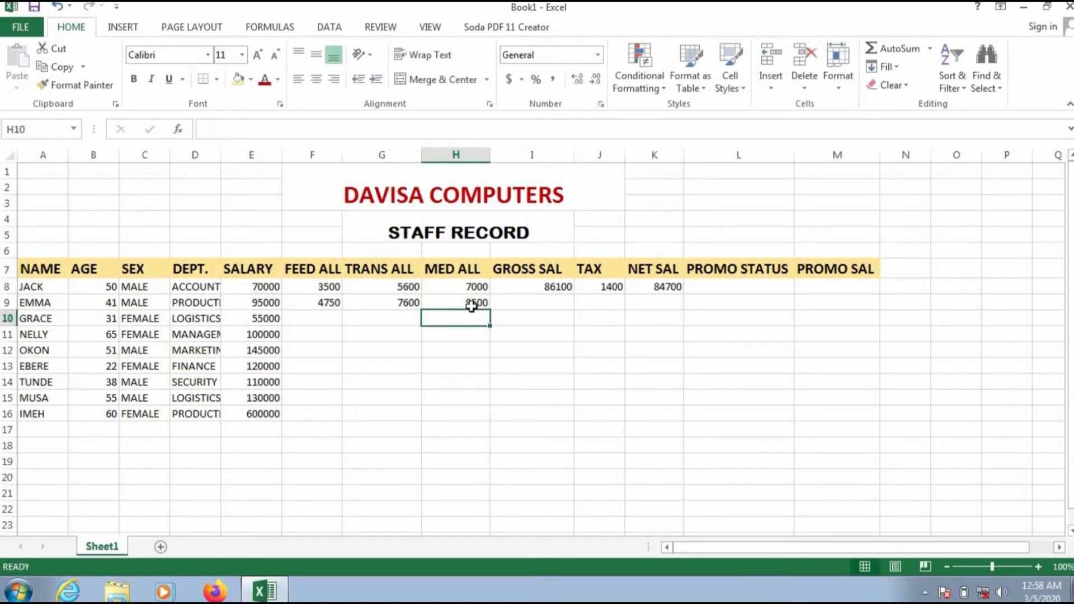
In cell I9 under GROSS SAL, add the salary and allowances with the formula =SUM(E9:H9).
left_click(542, 300)
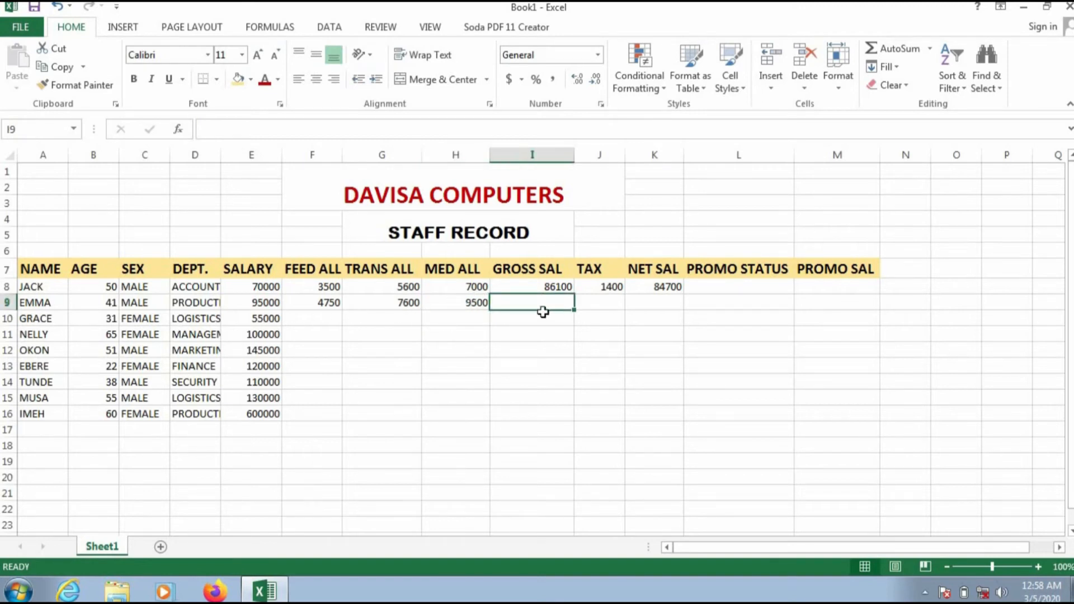
type("=")
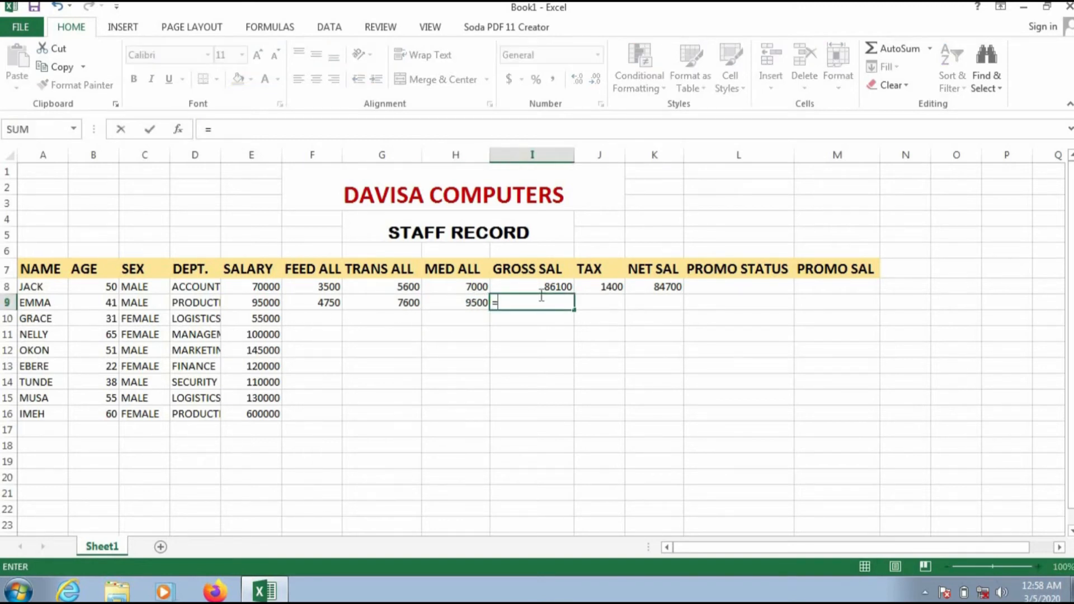
type("SUM")
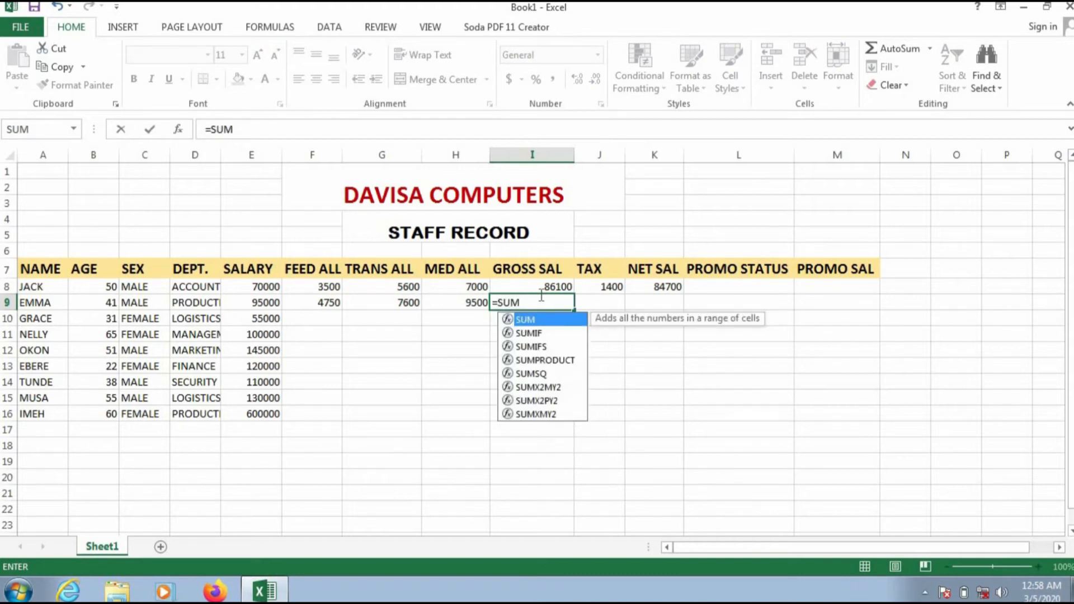
type("(")
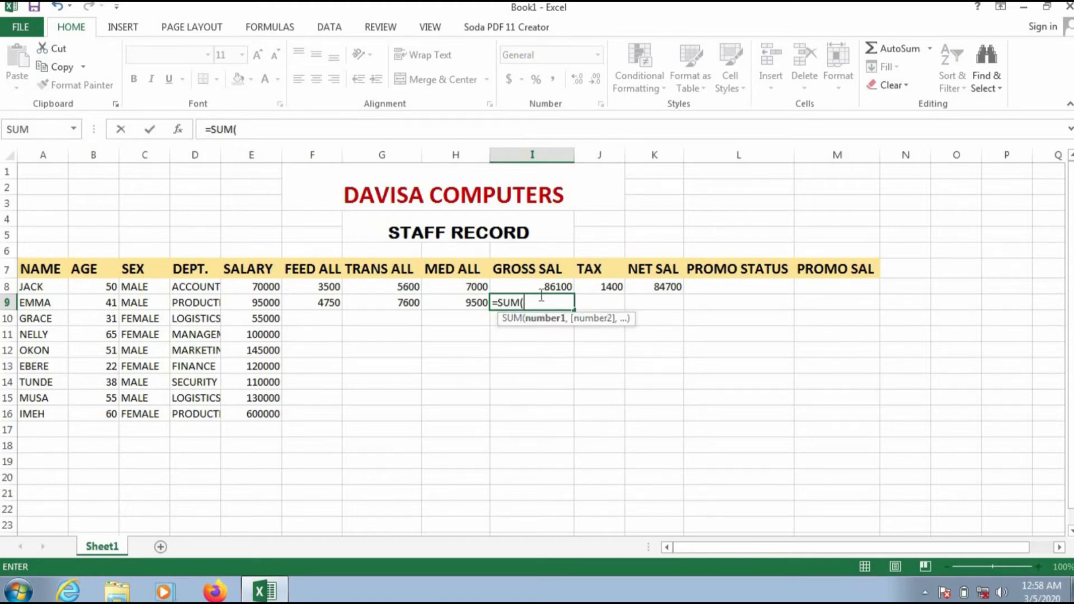
left_click(270, 304)
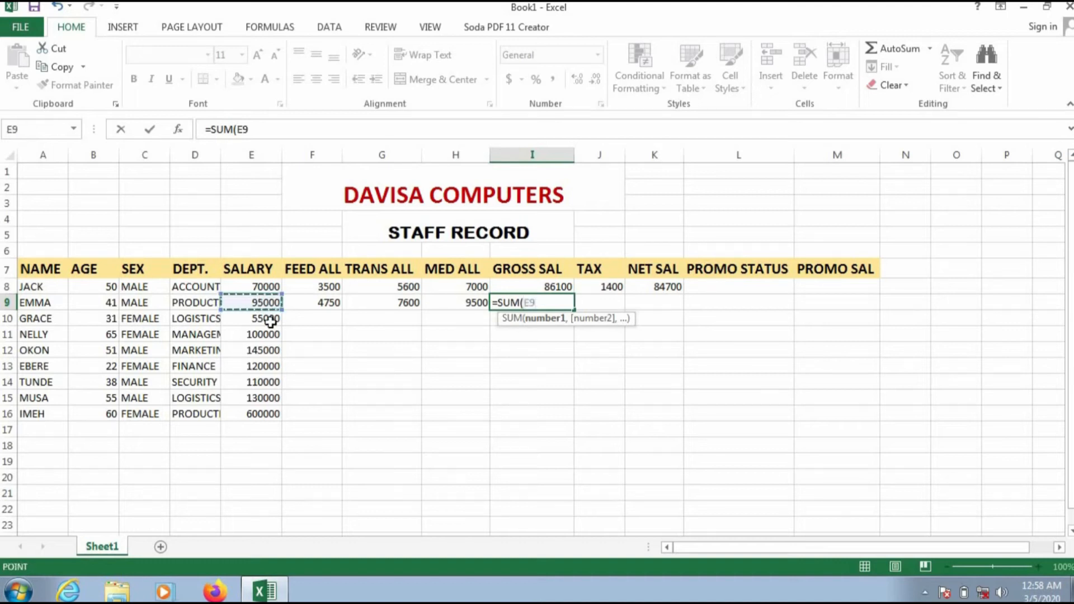
left_click(542, 302)
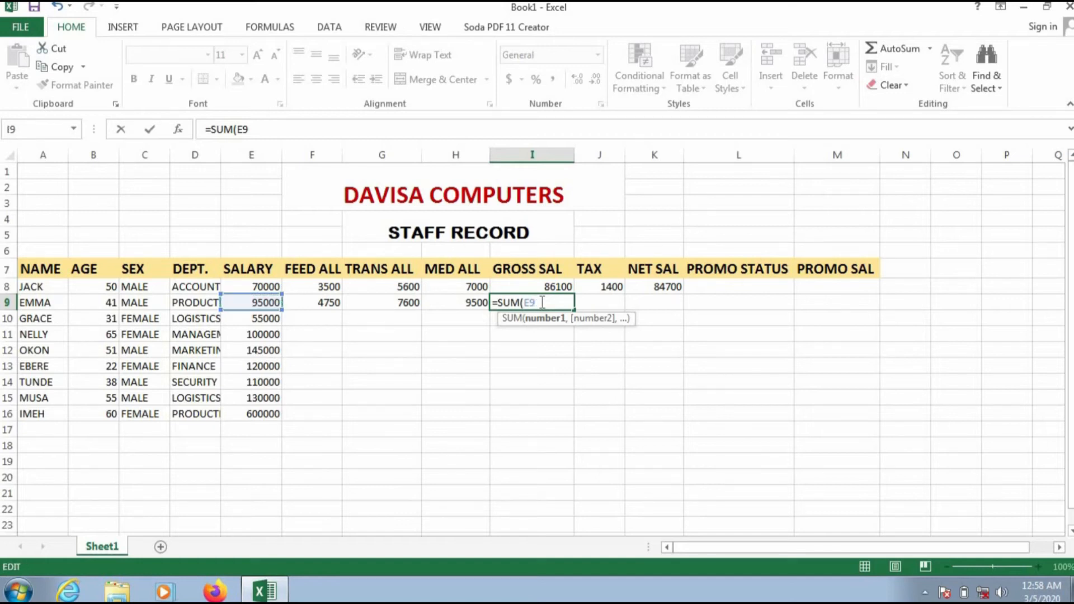
type(":")
type("H9")
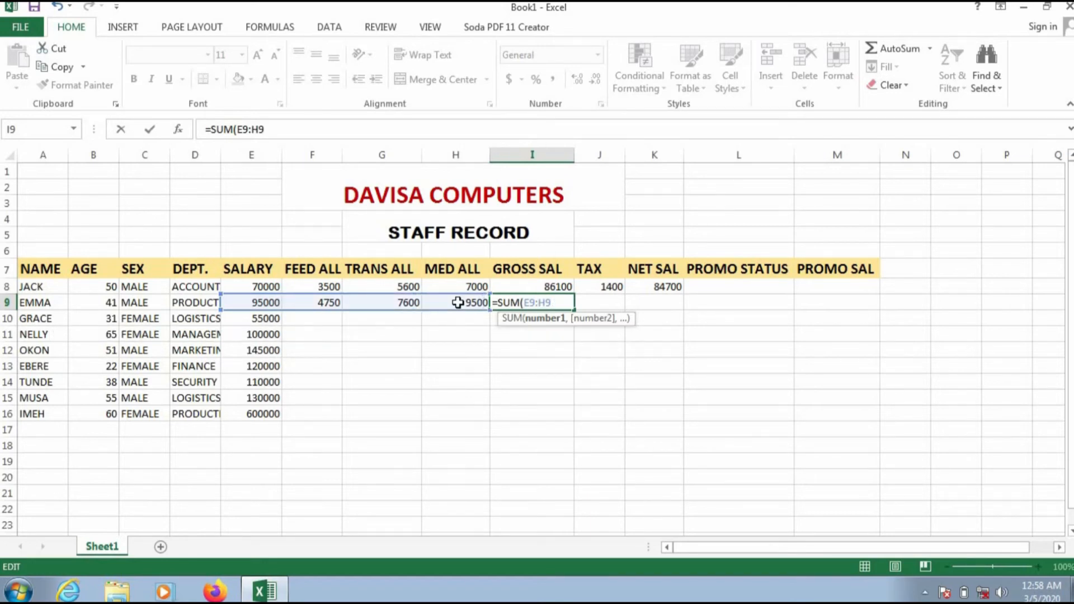
type(")")
key("Return")
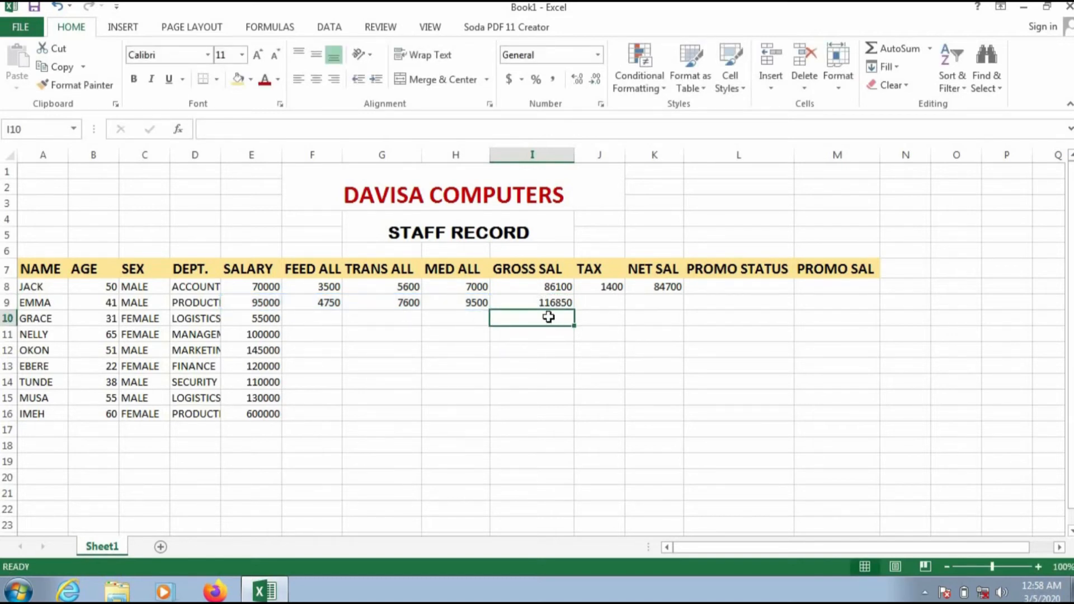
In cell J9 under TAX, calculate the tax as 2% of the salary with the formula =2%*E9.
left_click(586, 300)
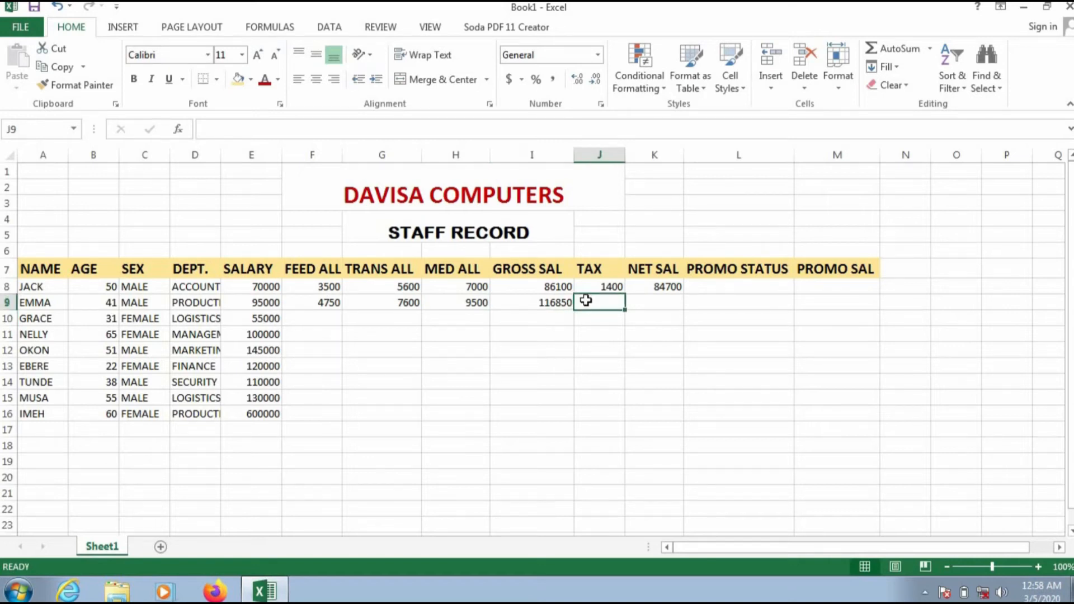
type("=2%*")
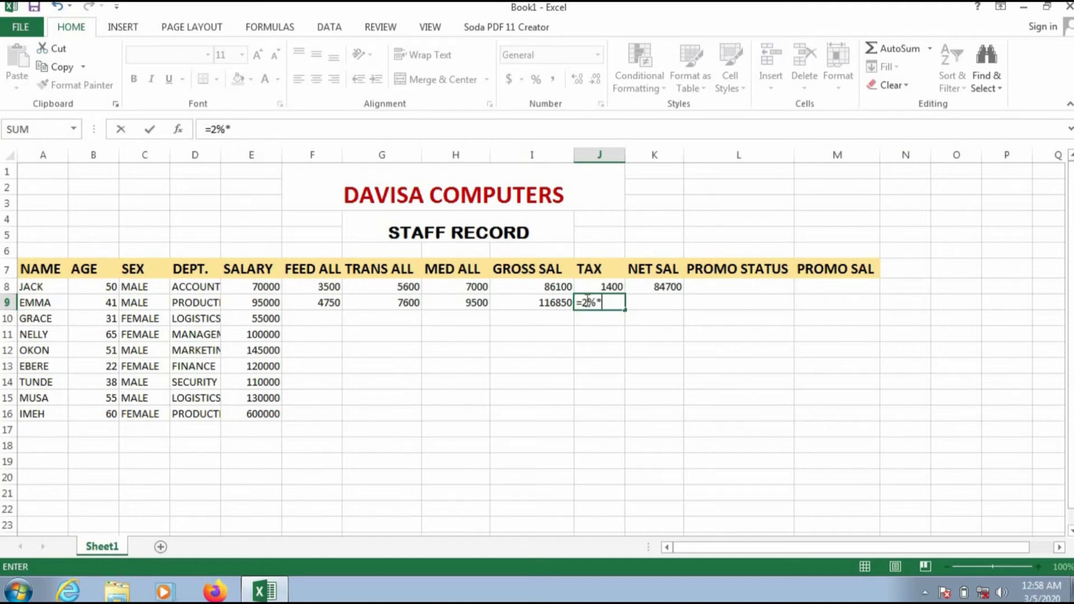
type("E9")
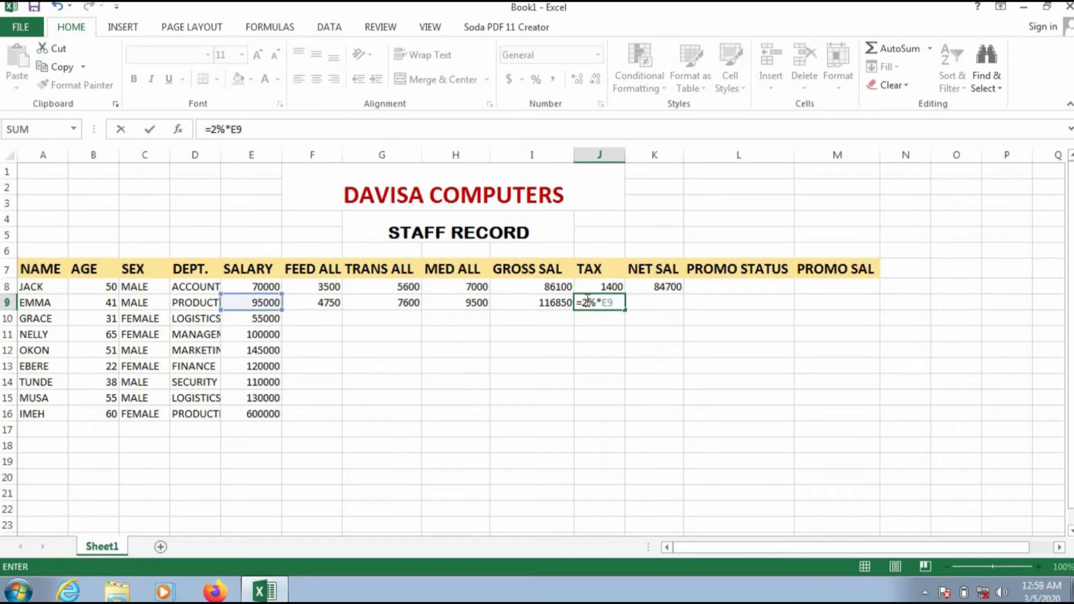
key("Return")
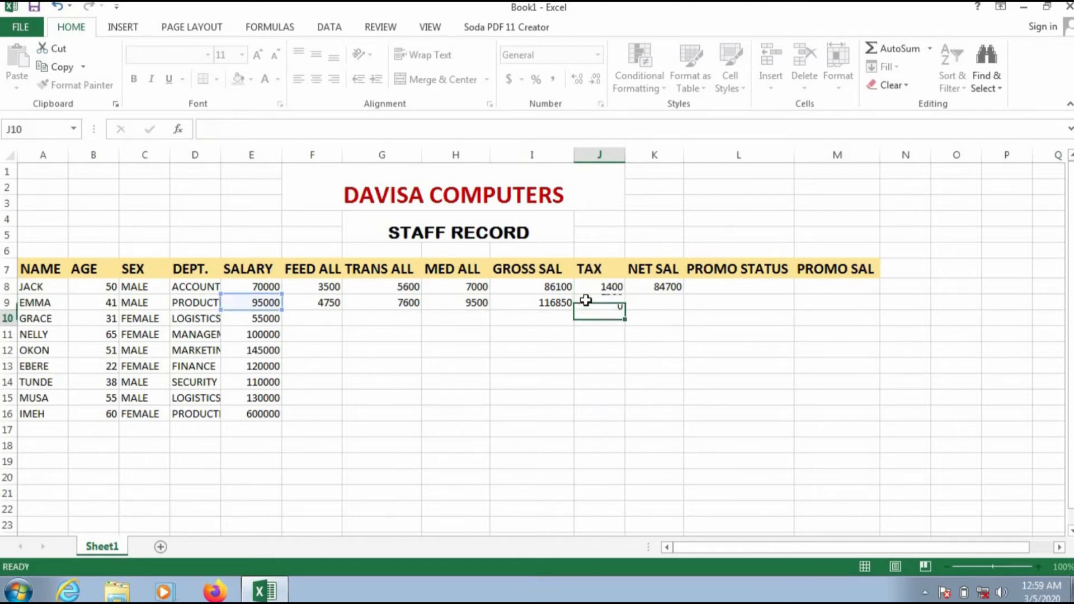
In cell K9 under NET SAL, subtract the tax from the gross salary with the formula =I9-J9.
left_click(656, 304)
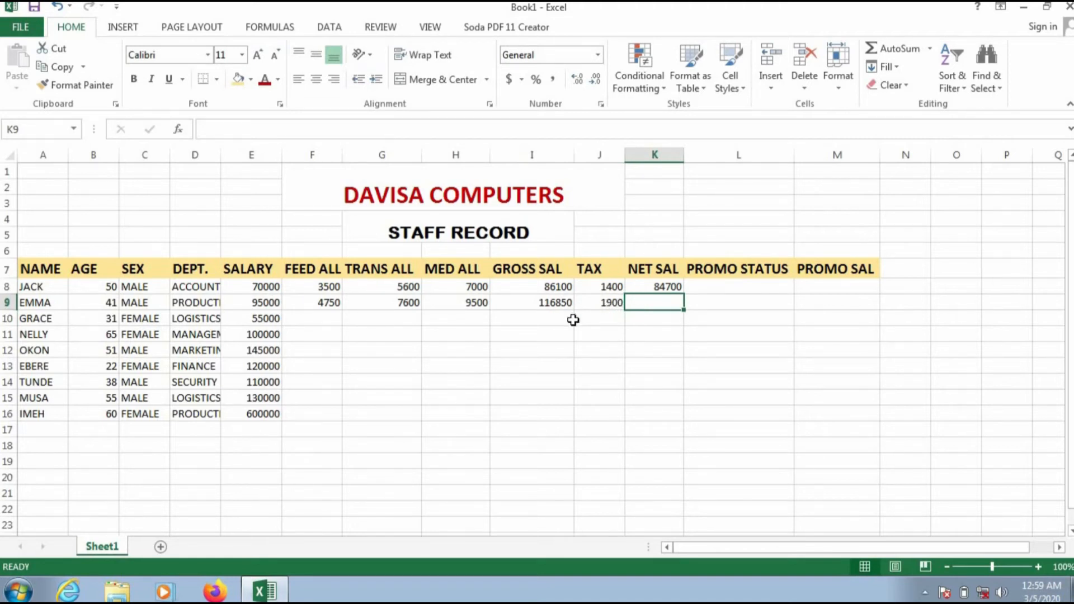
type("=")
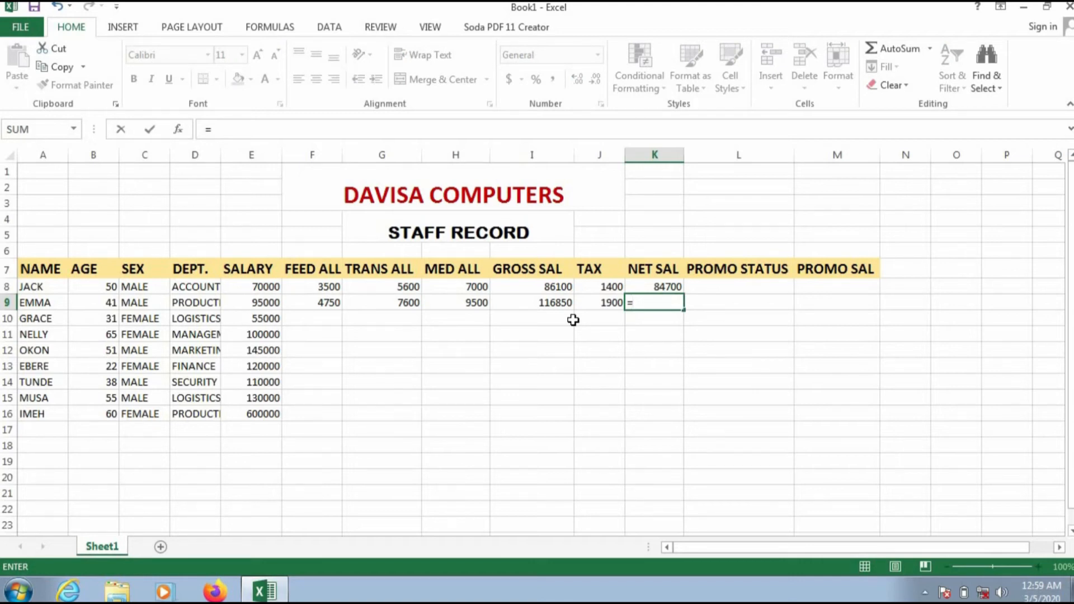
type("I9-")
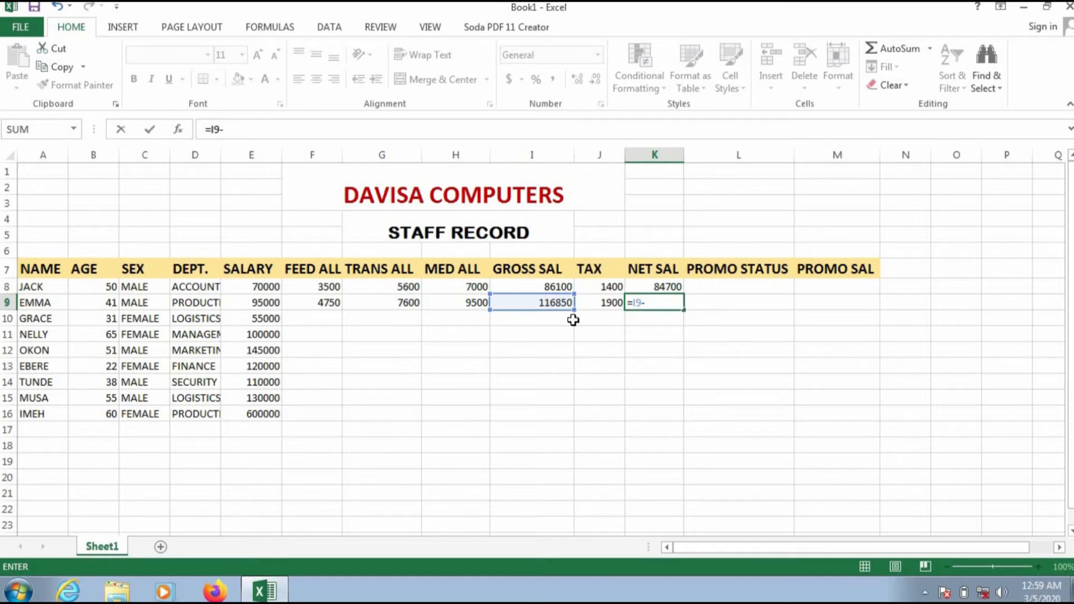
type("J9")
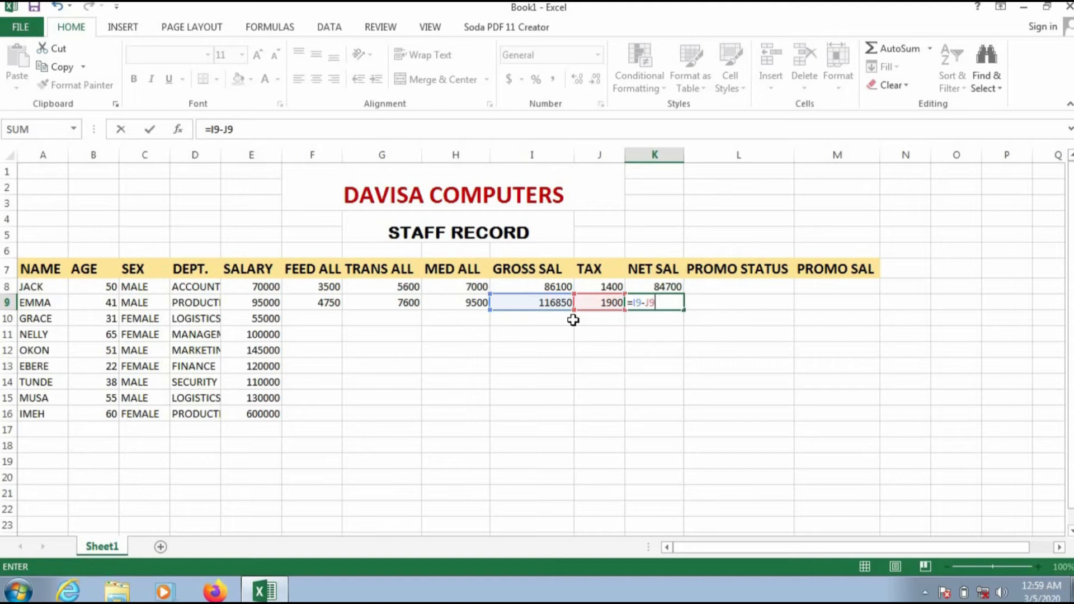
key("Return")
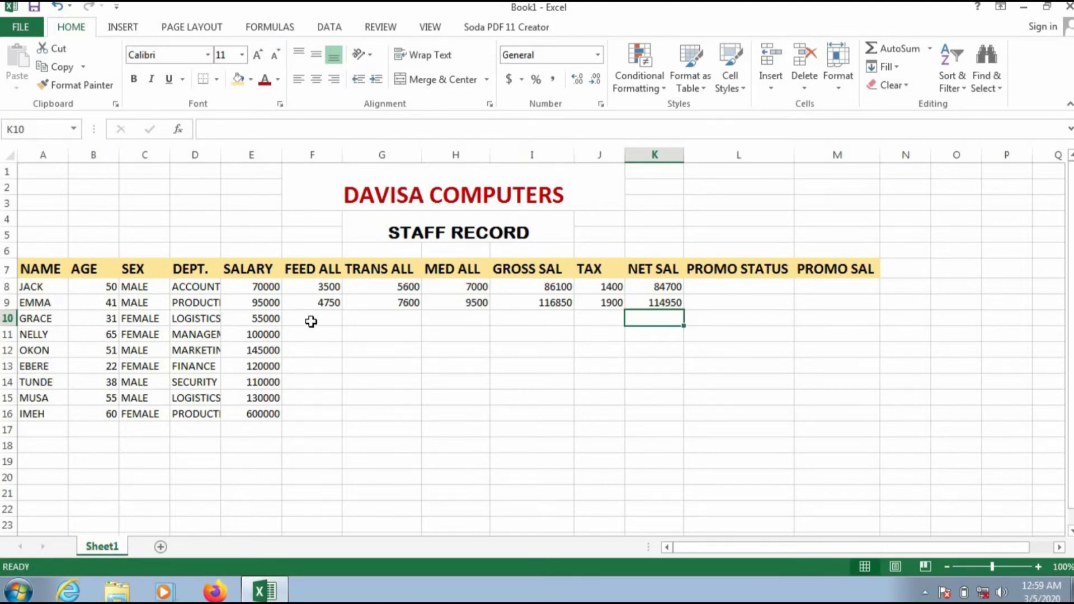
Fill the FEED ALL formula from F9 down through F16 for the remaining staff.
left_click(320, 302)
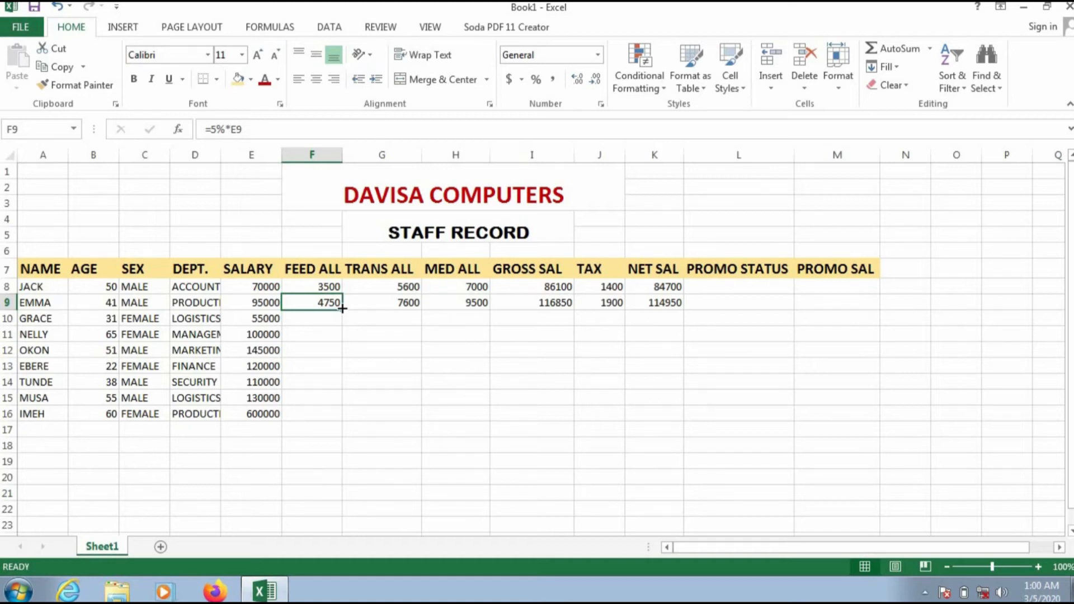
left_click_drag(343, 308, 342, 308)
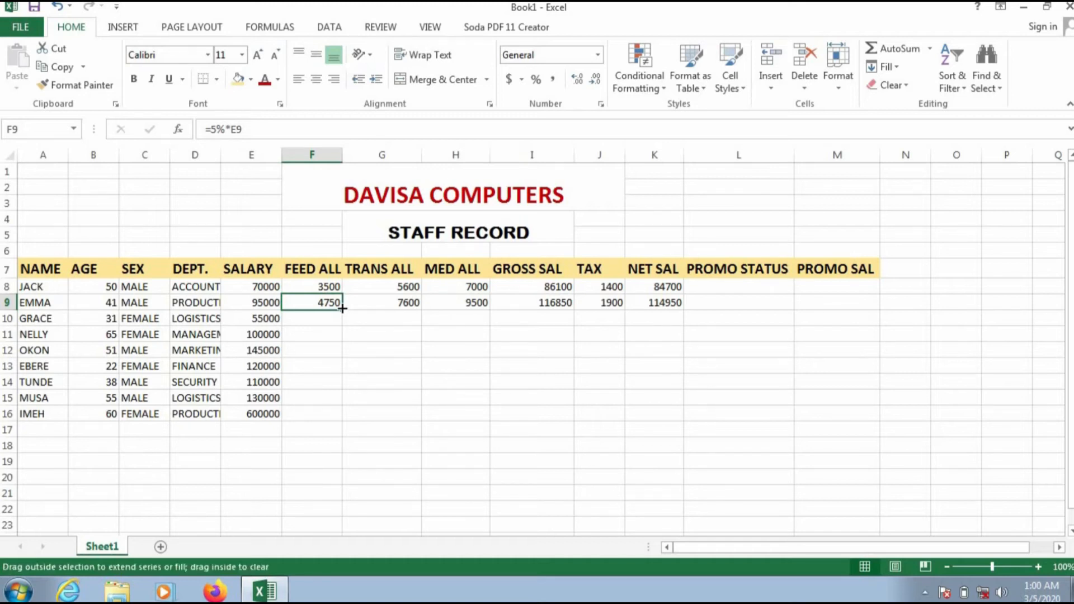
left_click_drag(342, 308, 352, 421)
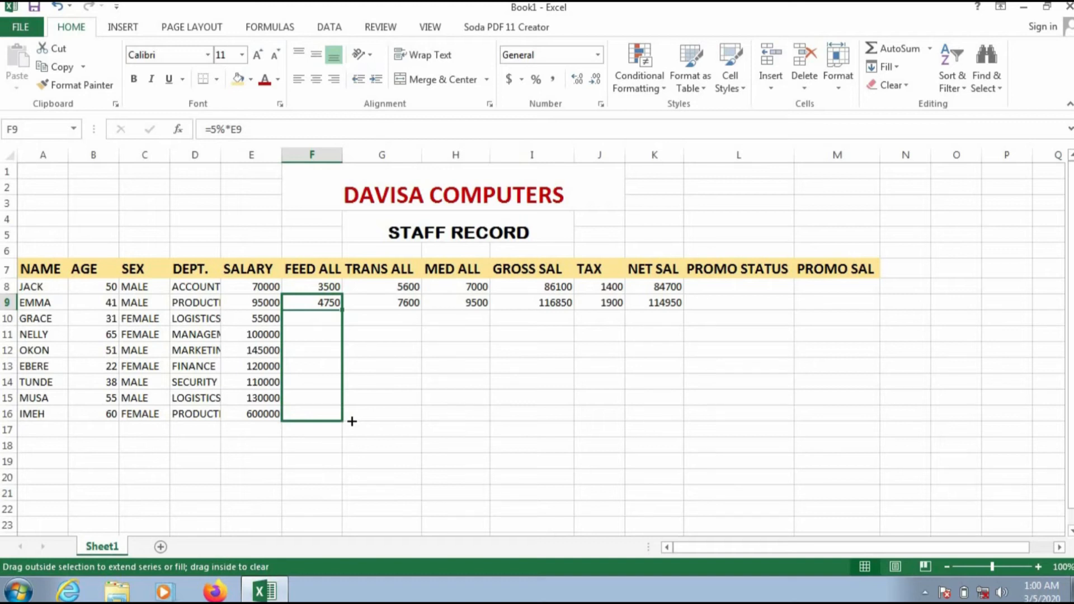
left_click_drag(352, 421, 352, 420)
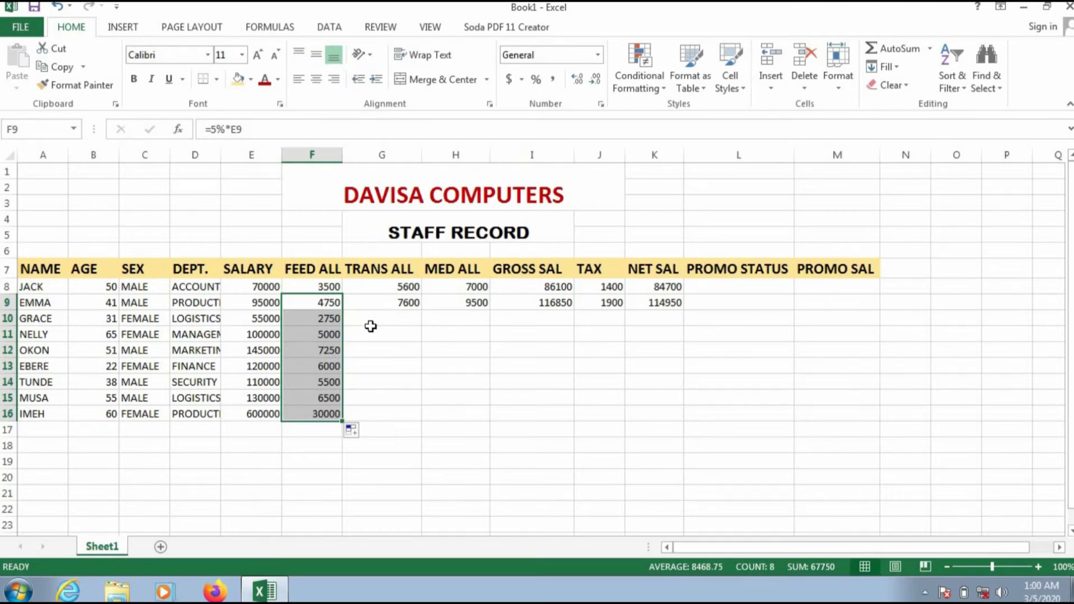
Fill the TRANS ALL formula from G9 and the MED ALL formula from H9 down to row 16.
left_click(377, 305)
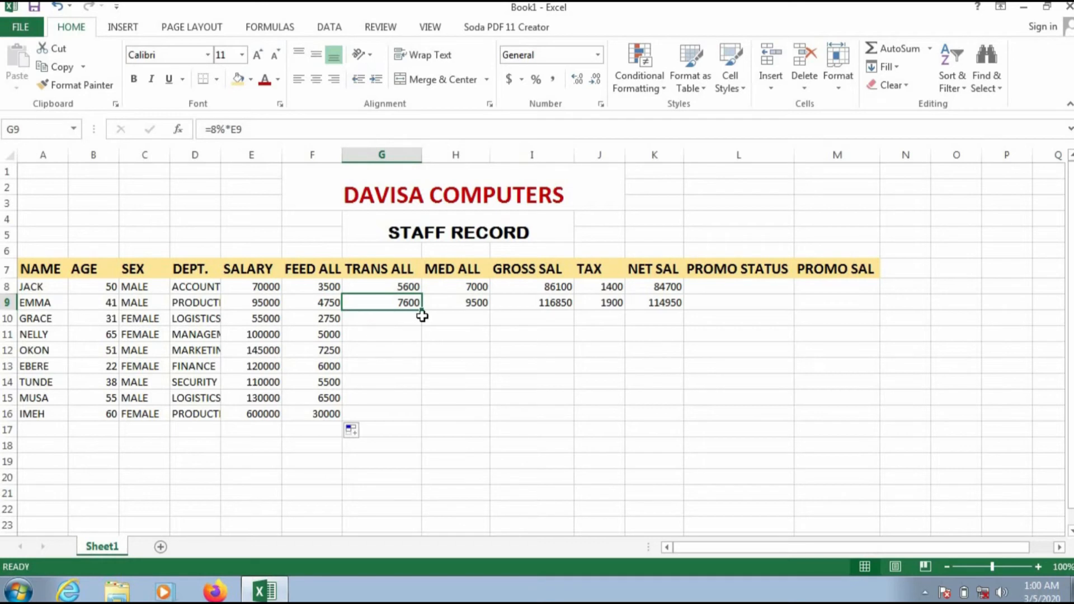
left_click_drag(422, 310, 422, 416)
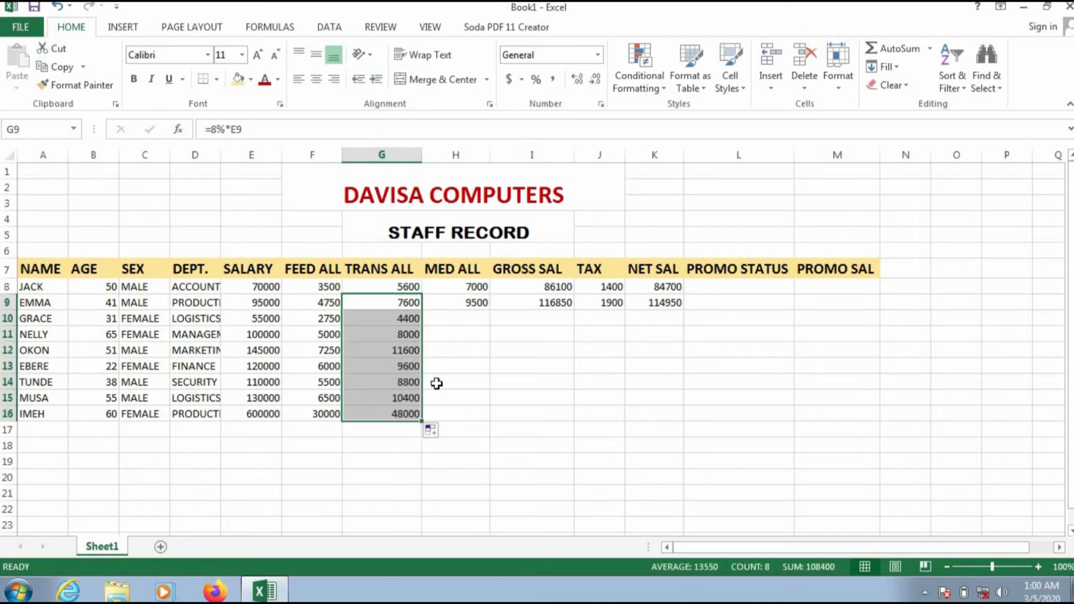
left_click(454, 302)
left_click_drag(490, 310, 490, 423)
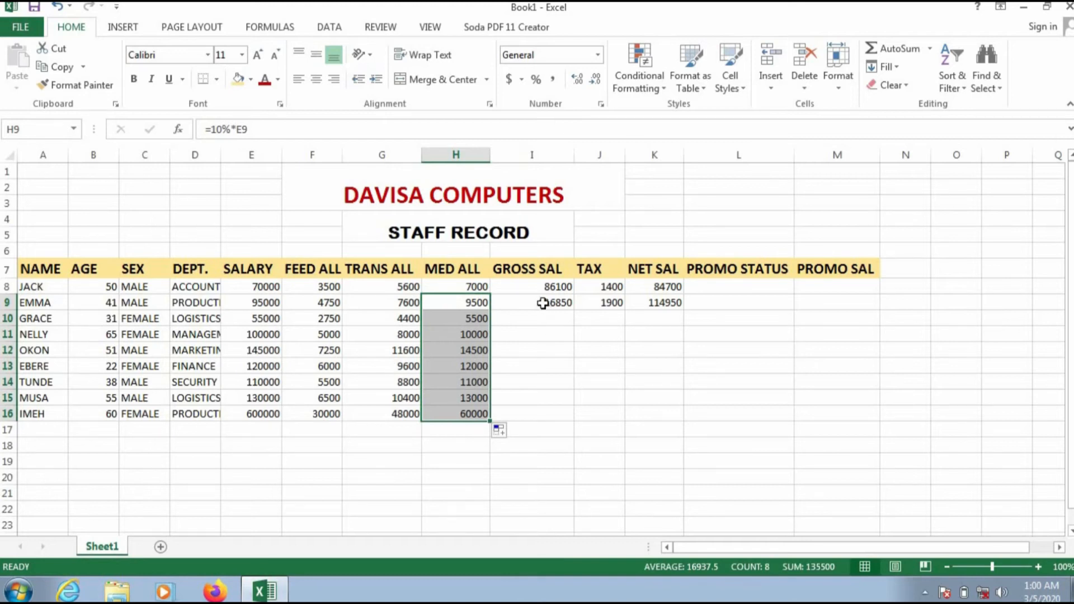
Fill the GROSS SAL formula from I9 and the TAX formula from J9 down to row 16.
left_click(542, 303)
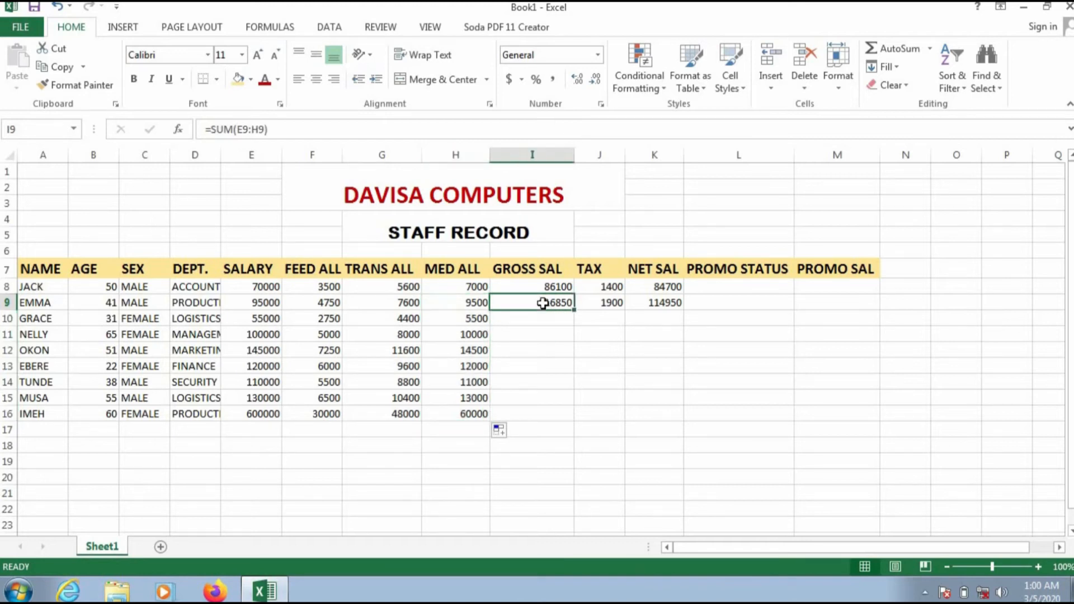
double_click(575, 309)
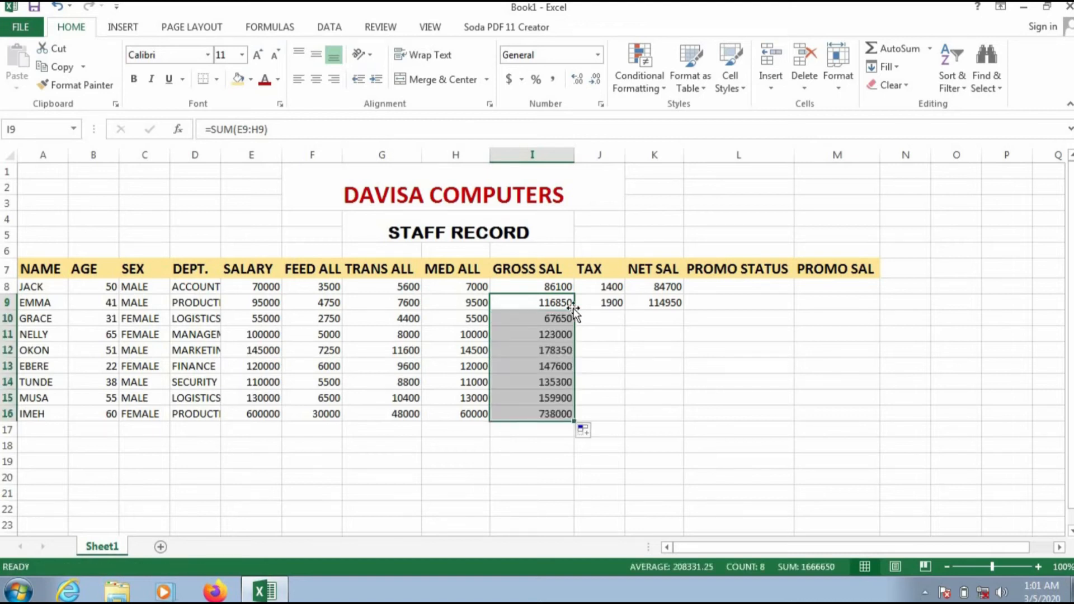
left_click(606, 305)
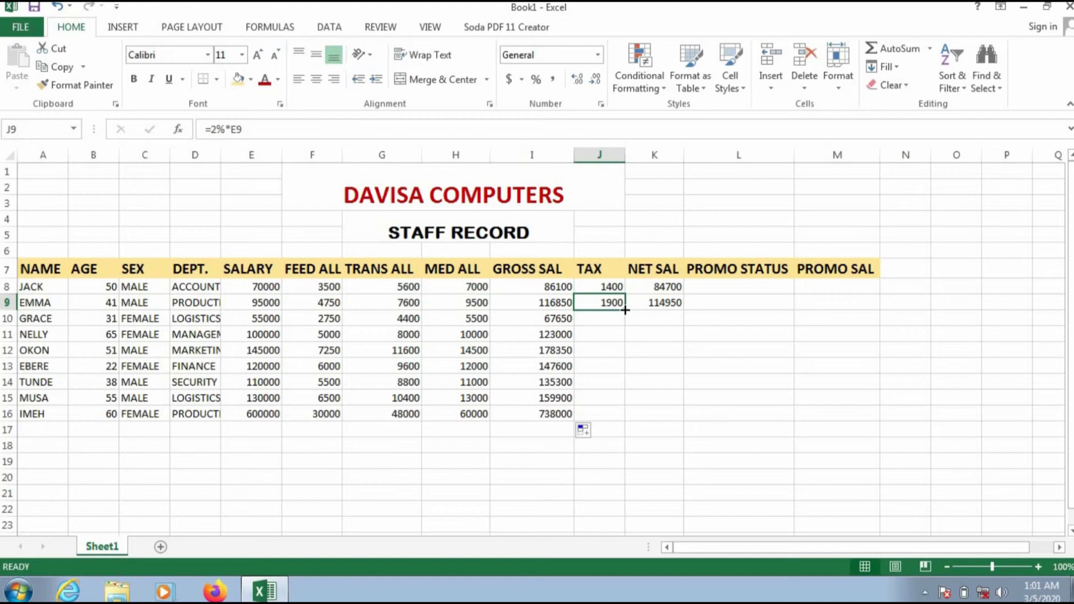
double_click(625, 309)
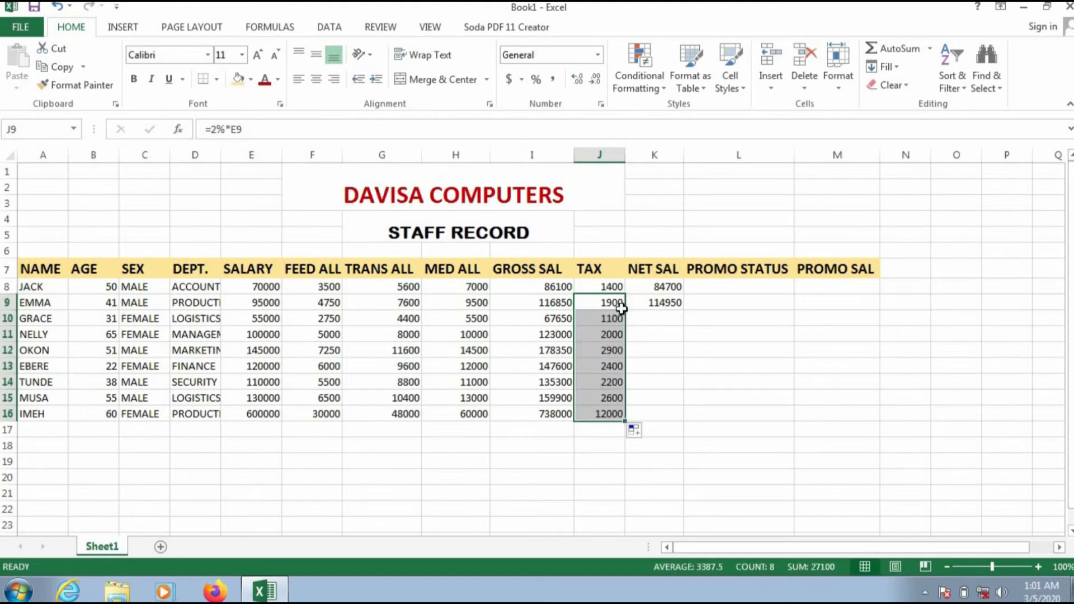
Fill the NET SAL formula from K9 down through K16 for the remaining staff.
left_click(651, 302)
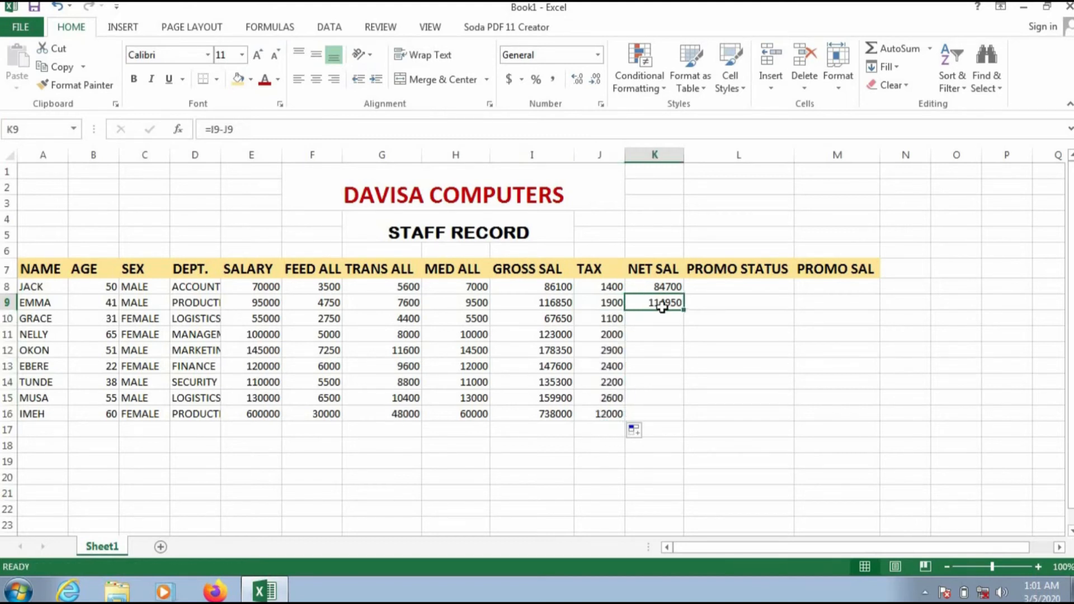
left_click_drag(683, 309, 683, 423)
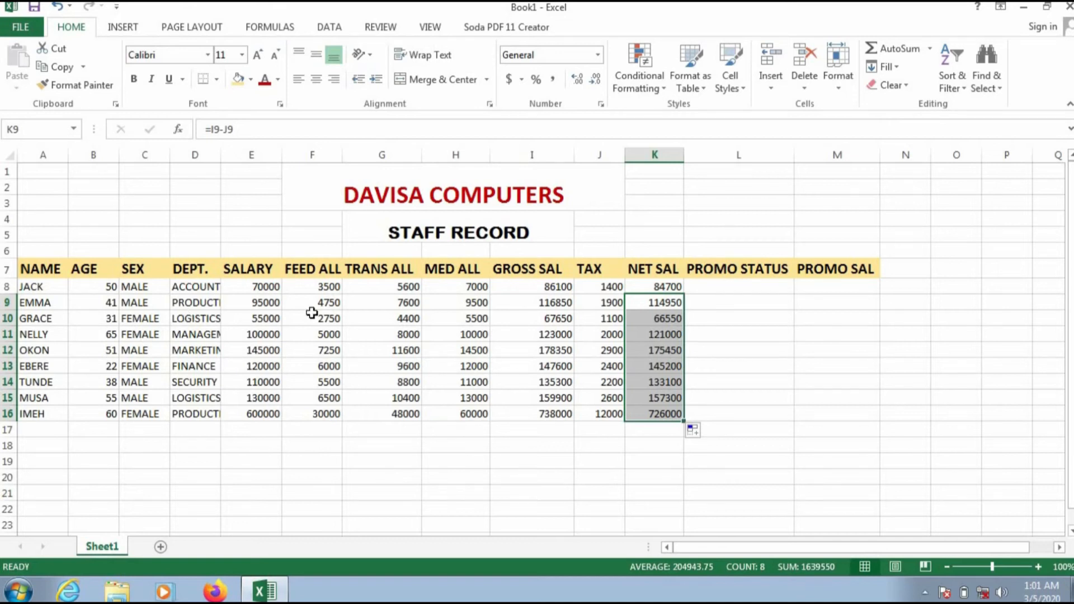
left_click(670, 286)
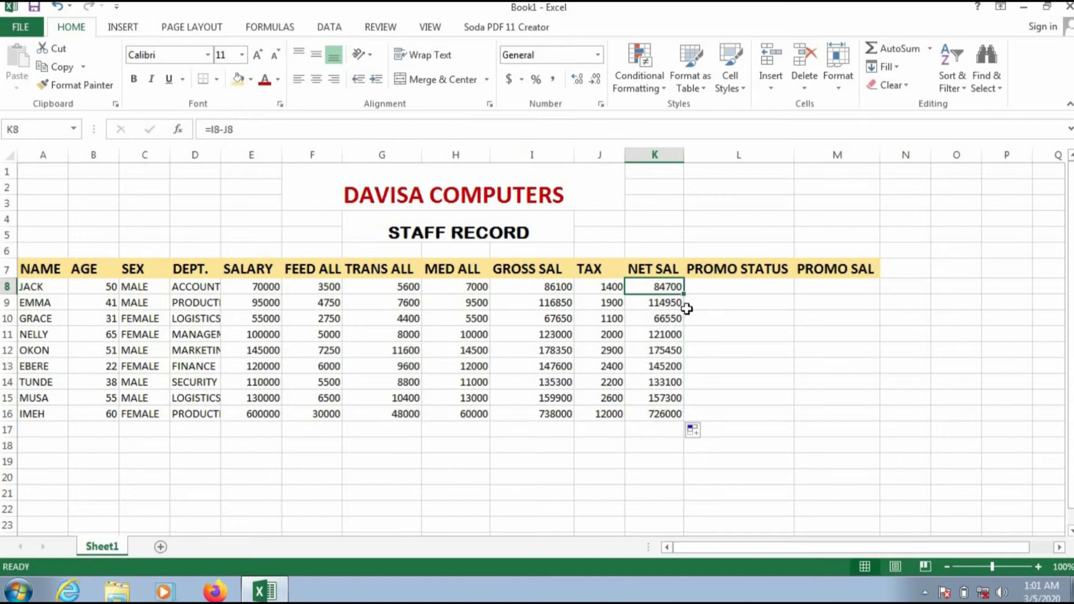
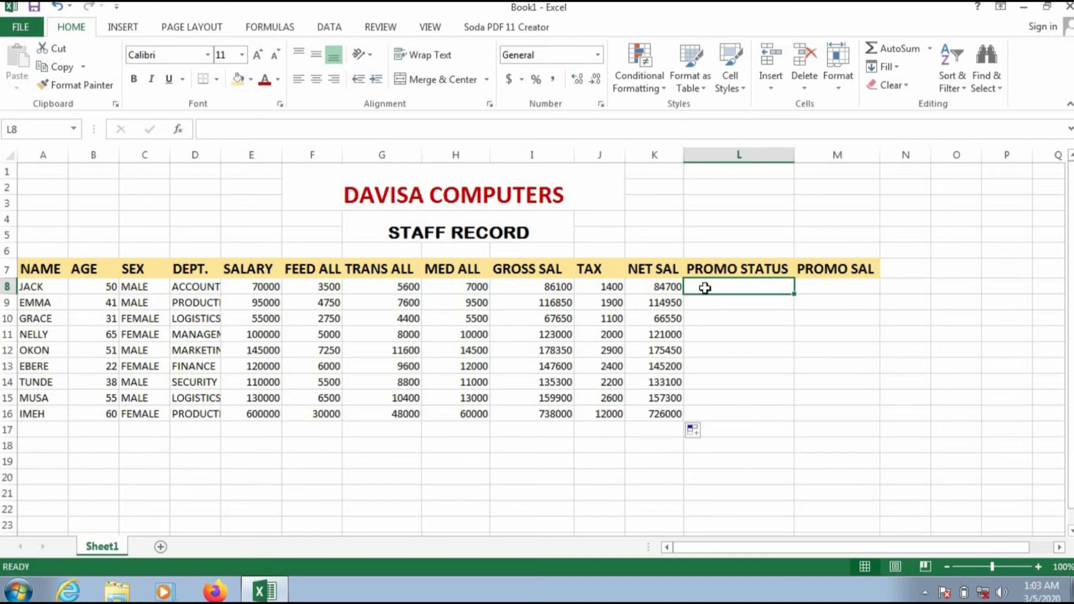
Enter an IF formula in L8 under PROMO STATUS that returns "PRMOTED" when the age in B8 is >=50.
type("=IF(")
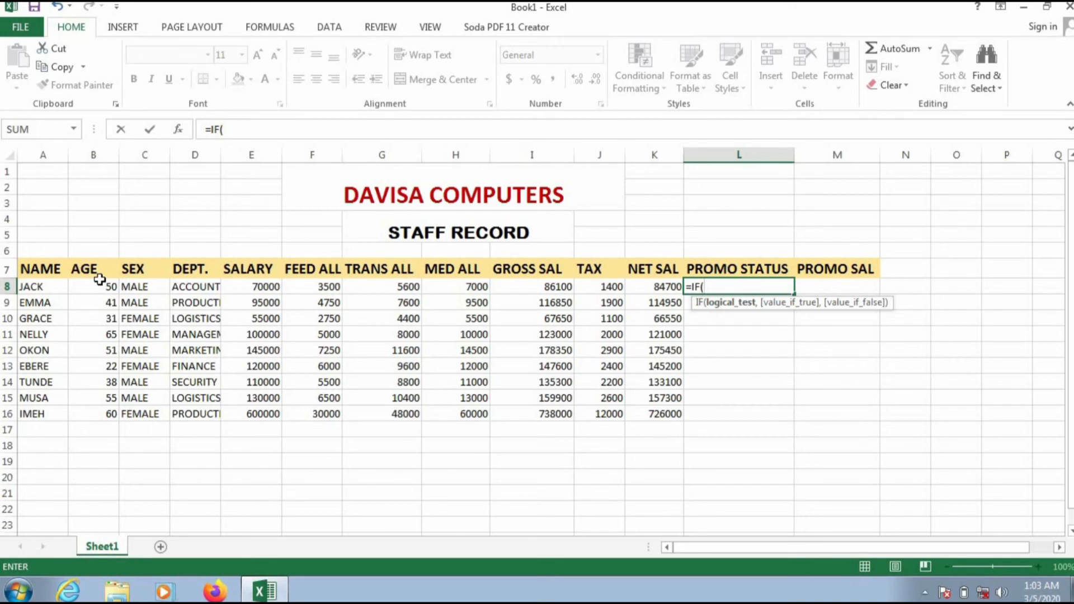
type("B8")
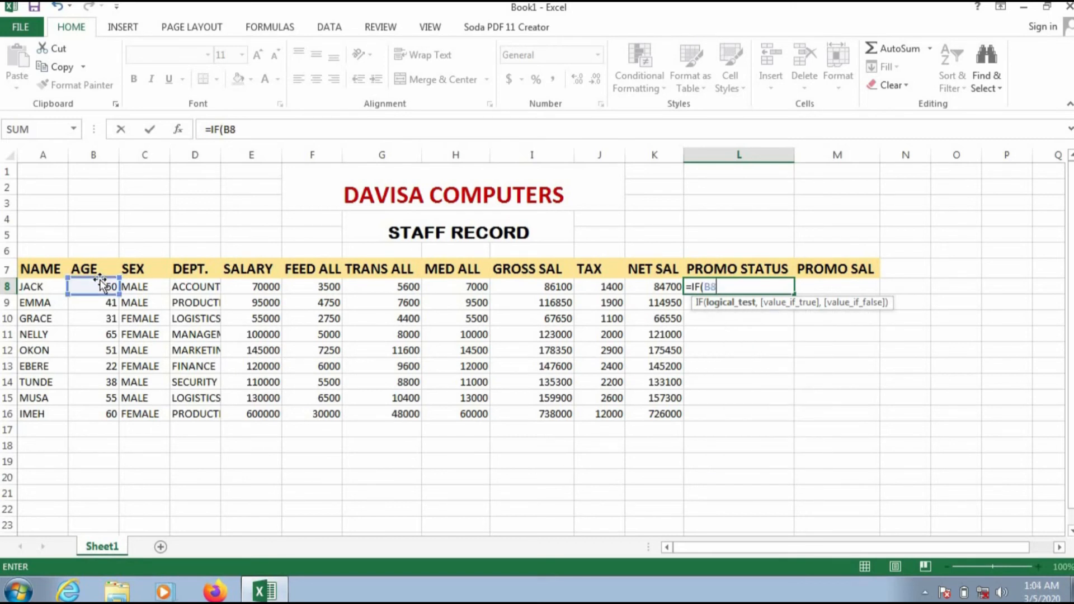
type(">=")
type("50,")
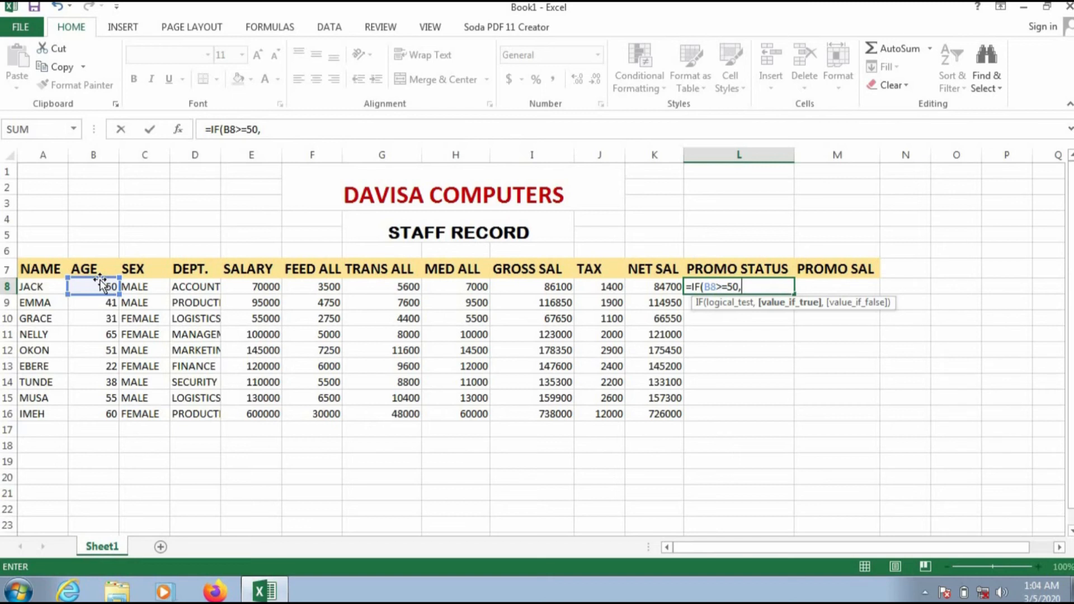
type("\"PRMO")
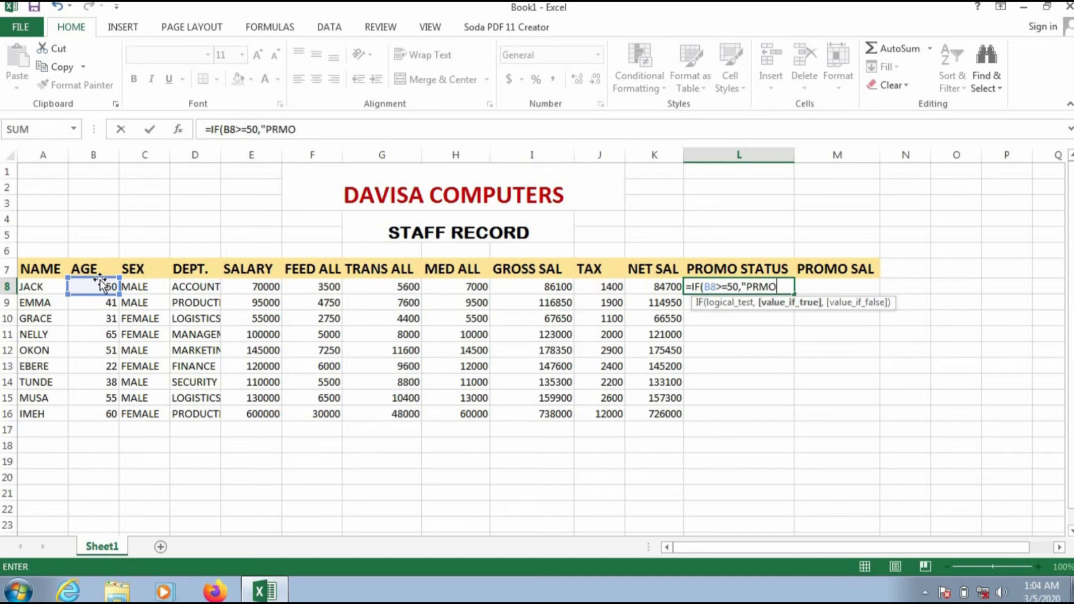
type("TED\"")
key("Left")
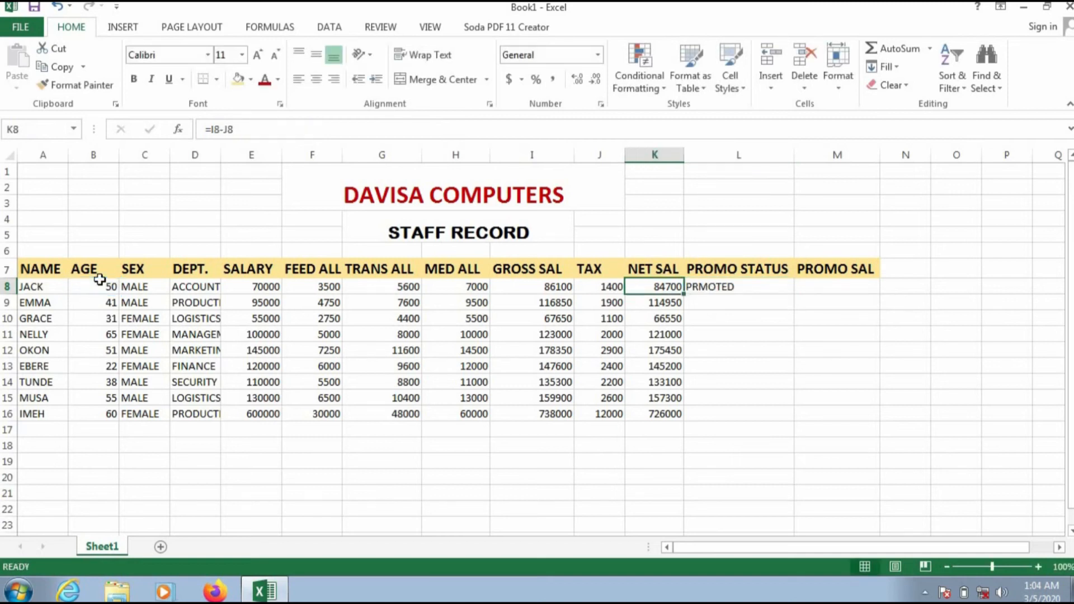
Correct the IF formula's true-value text in L8 to "PROMOTED".
left_click(734, 287)
double_click(733, 287)
left_click(759, 287)
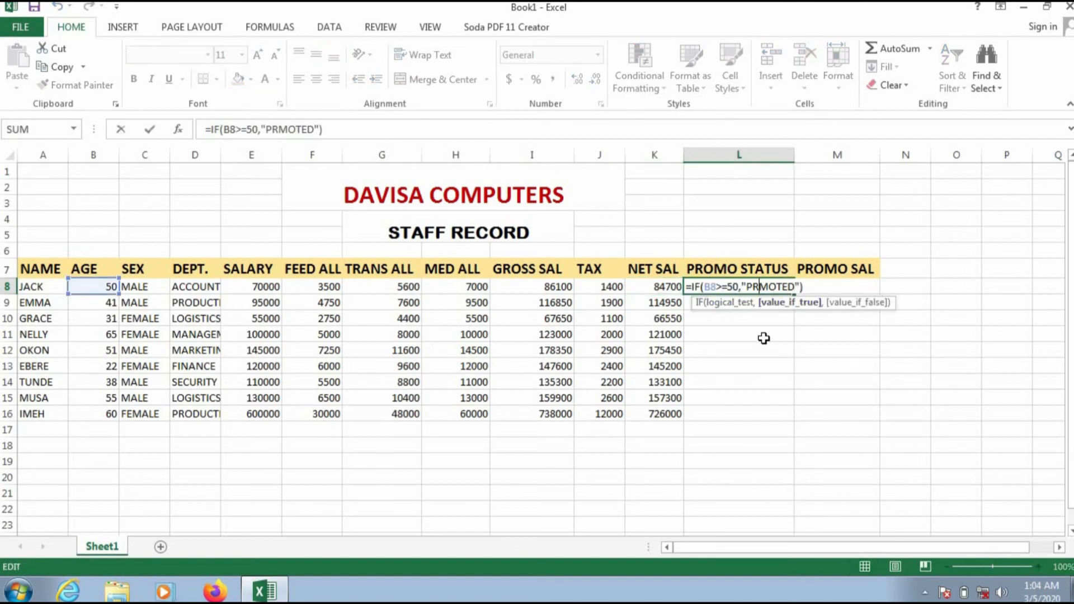
type("O")
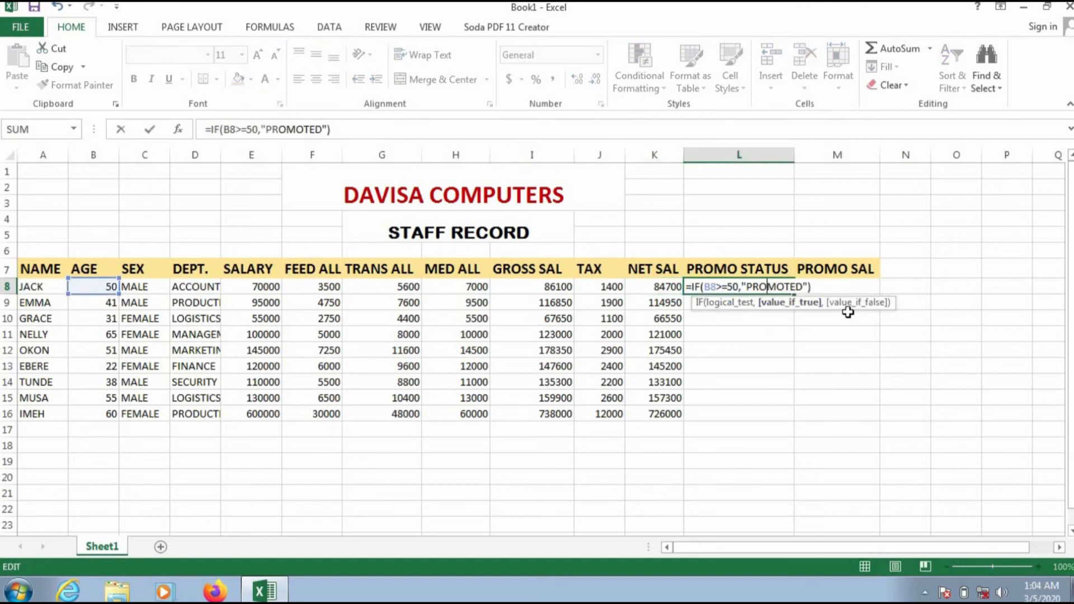
Add "NOT PROMOTED" as the value if false in the L8 promotion status formula.
key("Right")
key("Right")
key("Right")
key("Right")
key("Right")
key("Right")
type(",")
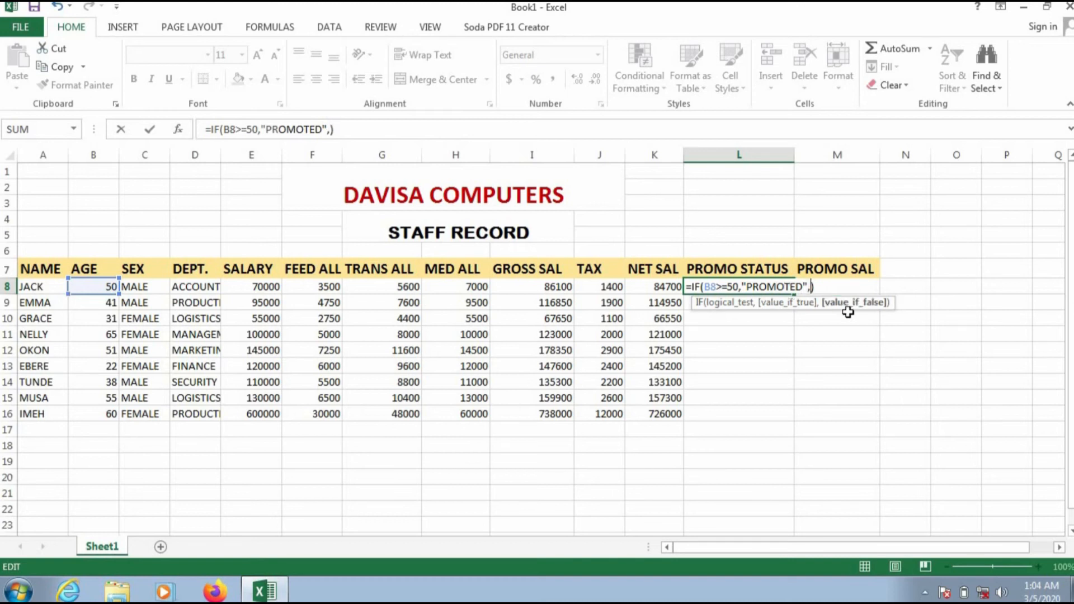
type("\"NOT PROMOTED")
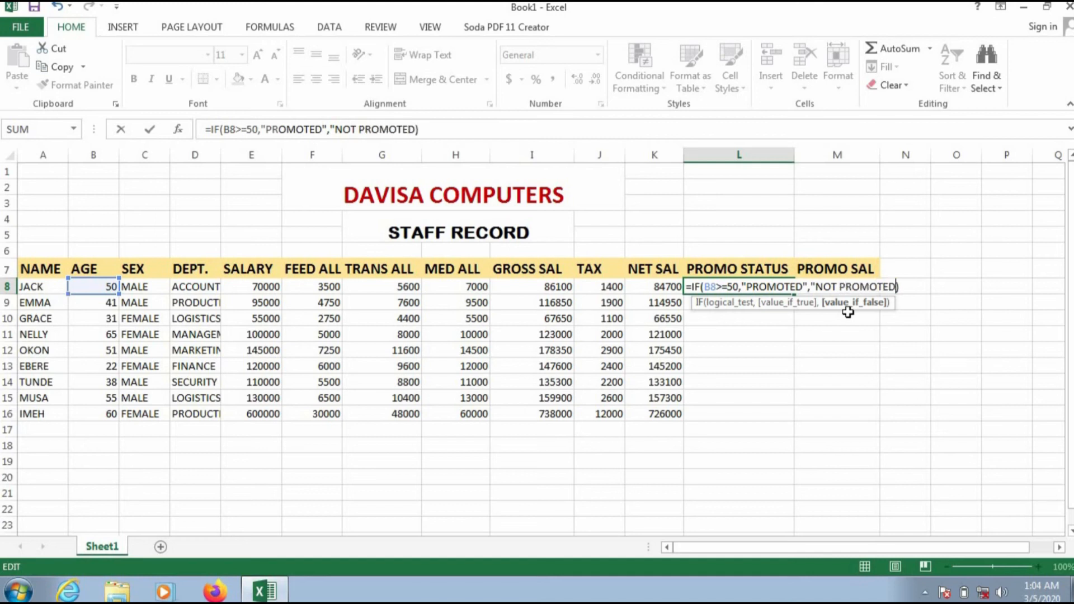
type("\"")
key("Right")
key("Return")
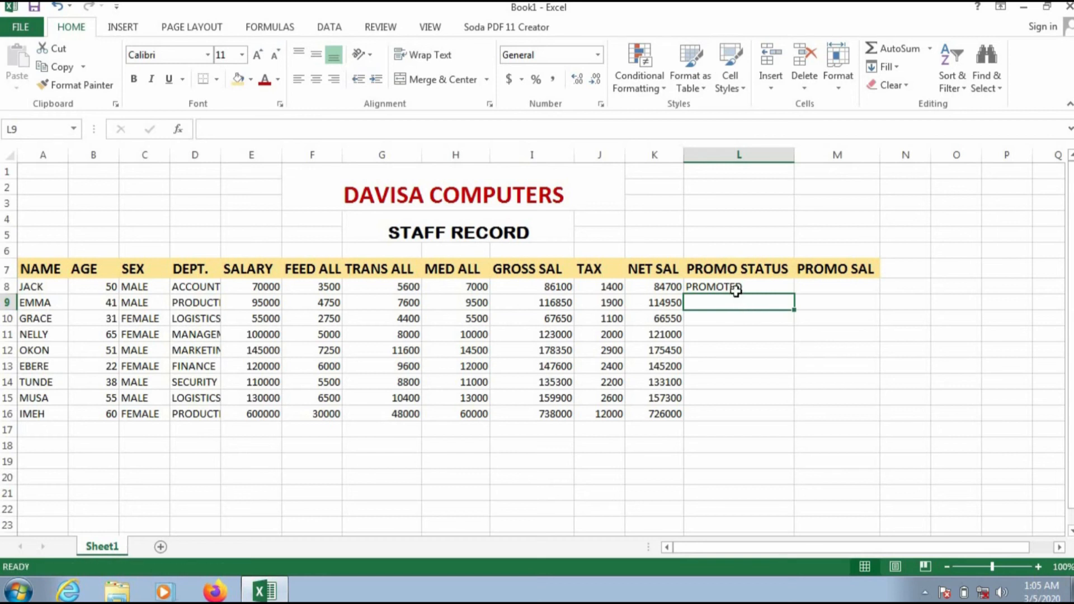
Examine the logical test and the true and false values of the PROMO STATUS formula in L8.
left_click(737, 288)
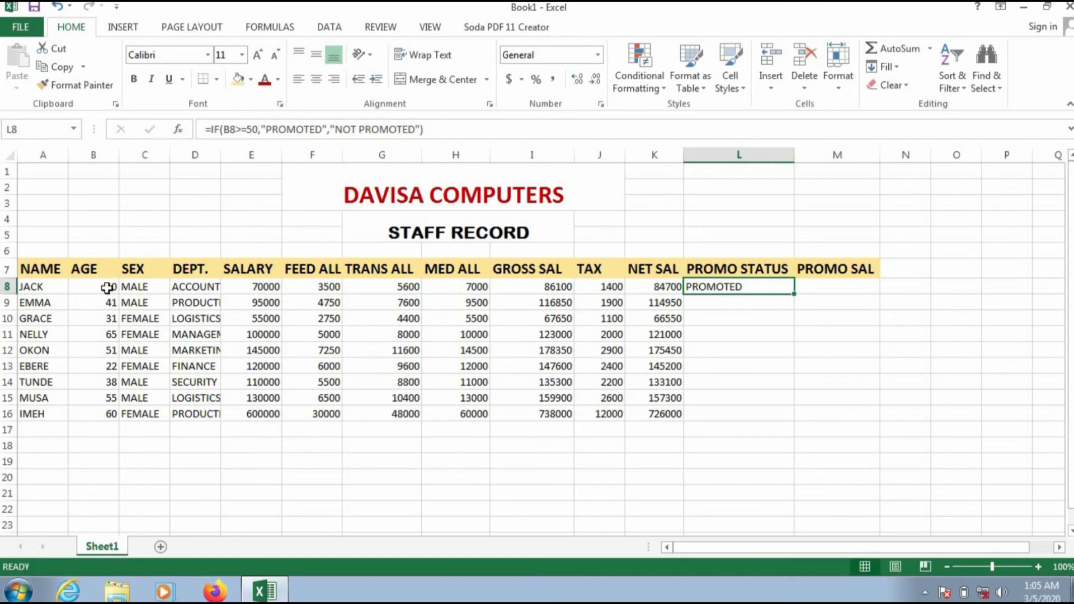
left_click(245, 130)
key("Right")
key("Right")
key("Right")
key("Right")
key("Right")
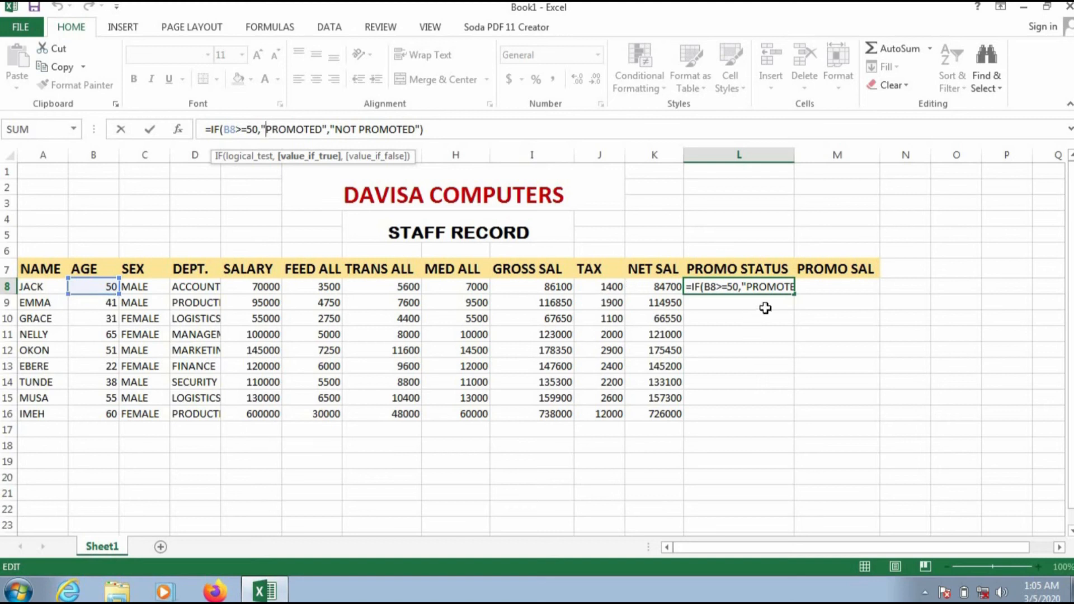
key("Return")
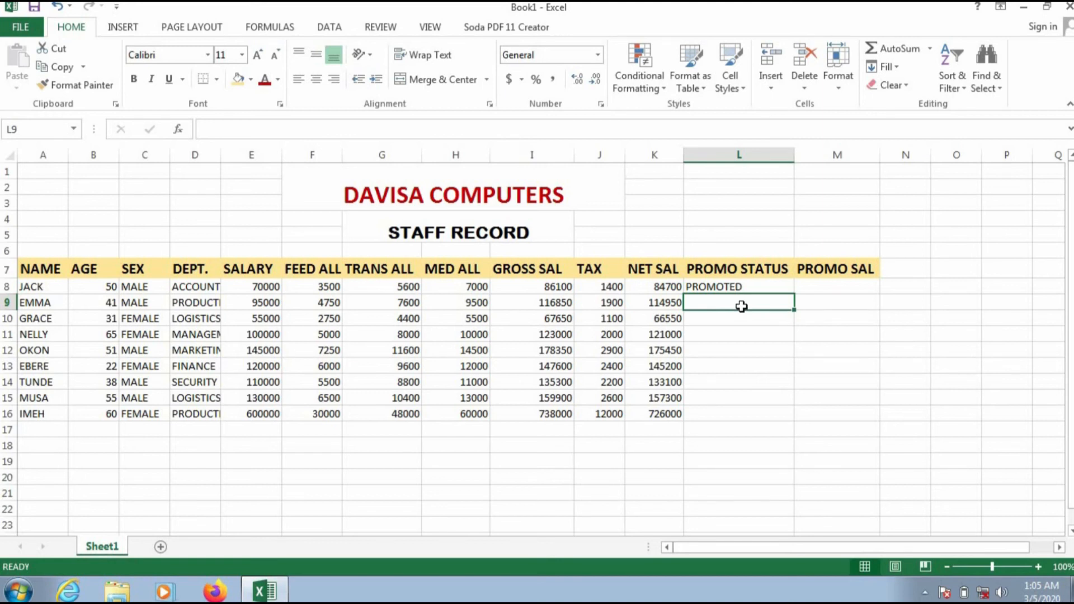
Enter the promotion status formula =IF(B9>=50,"PROMOTED","NOT PROMOTED") in L9.
type("=IF")
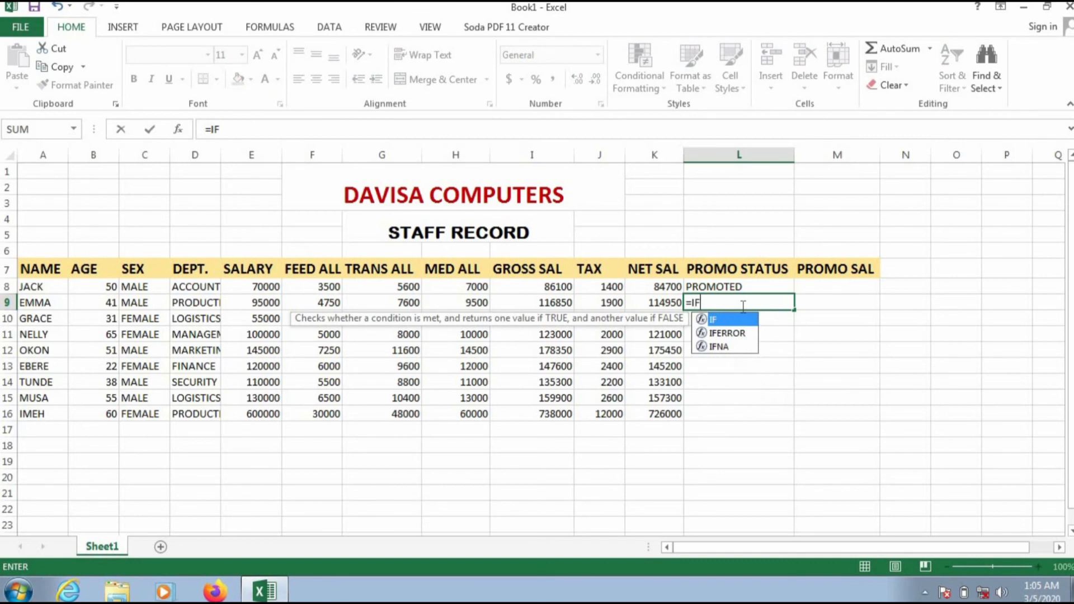
type("(")
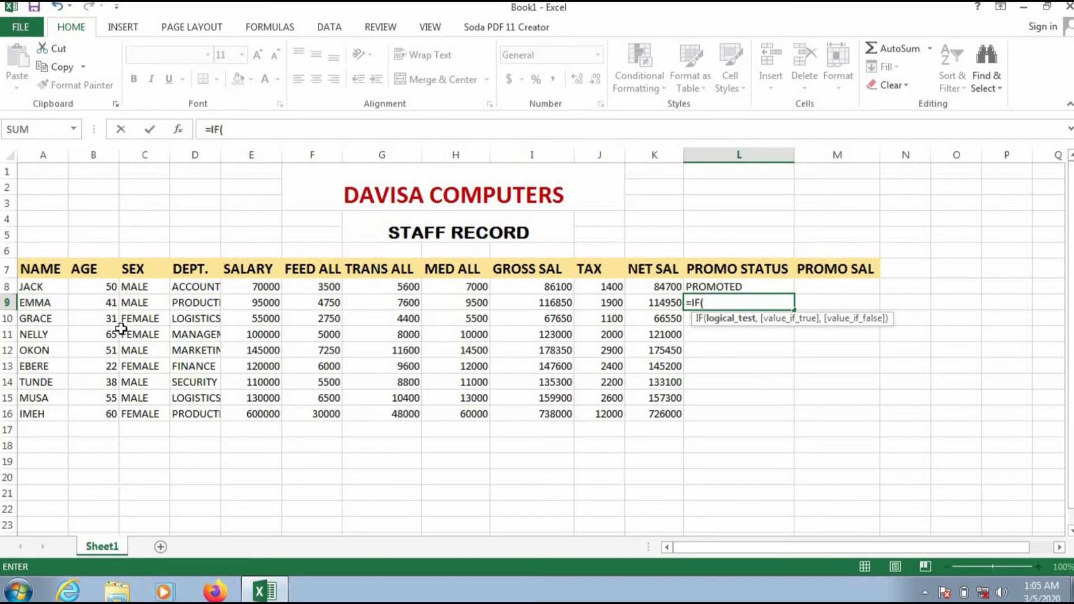
type("B")
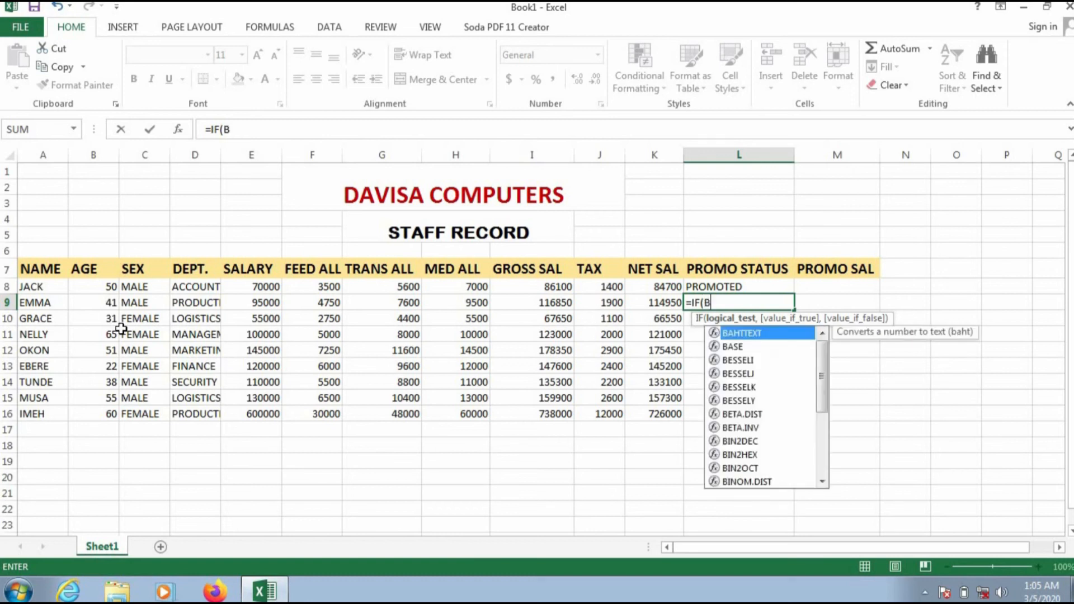
type("9>=")
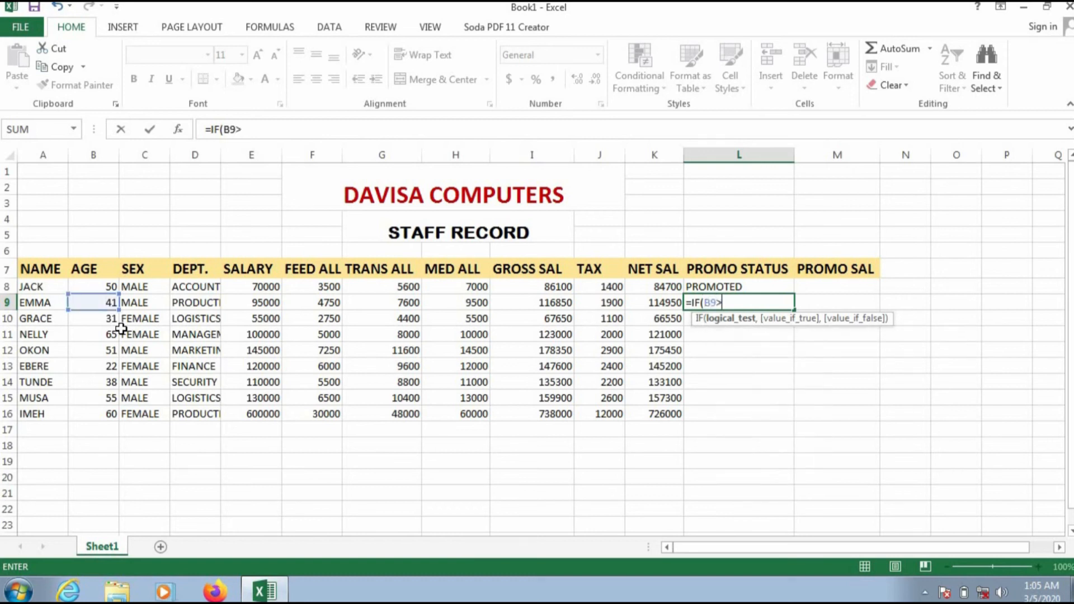
type("50,\"")
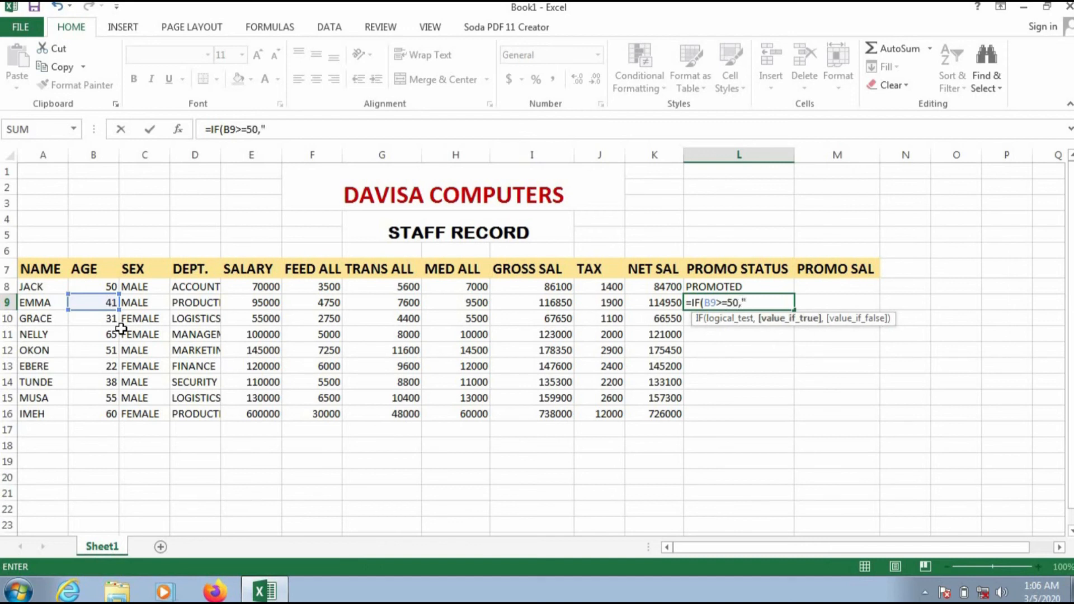
type("PROMOTED")
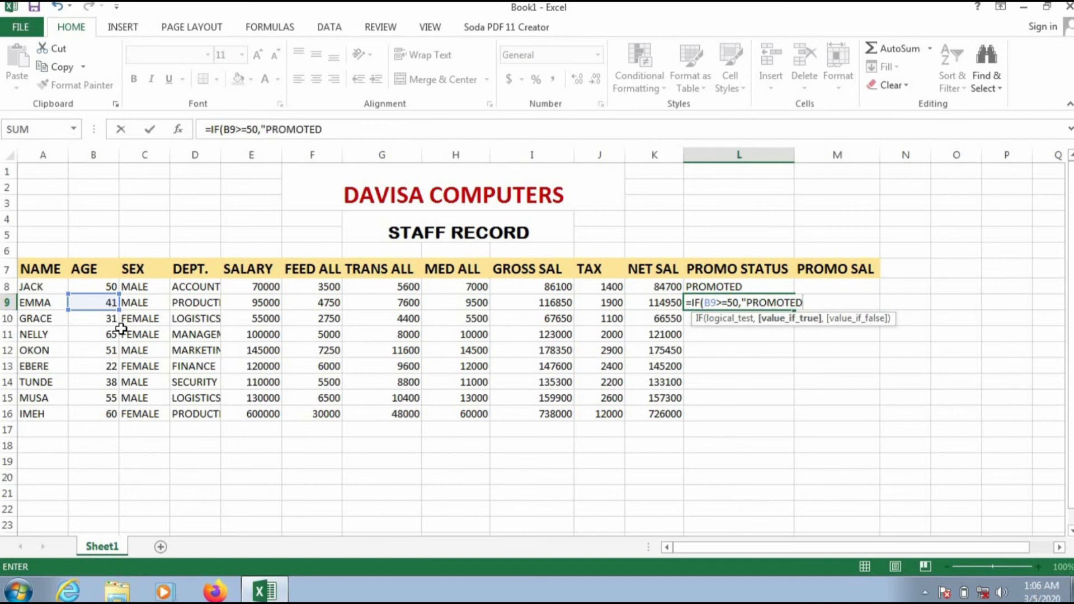
type("\",\"")
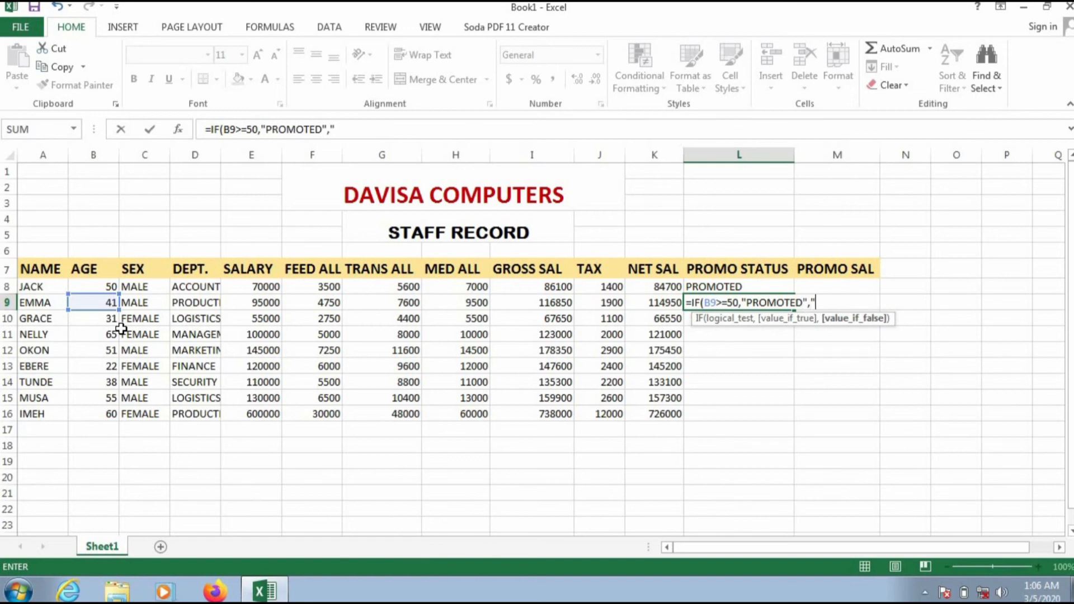
type("NOT PROMOTED\"")
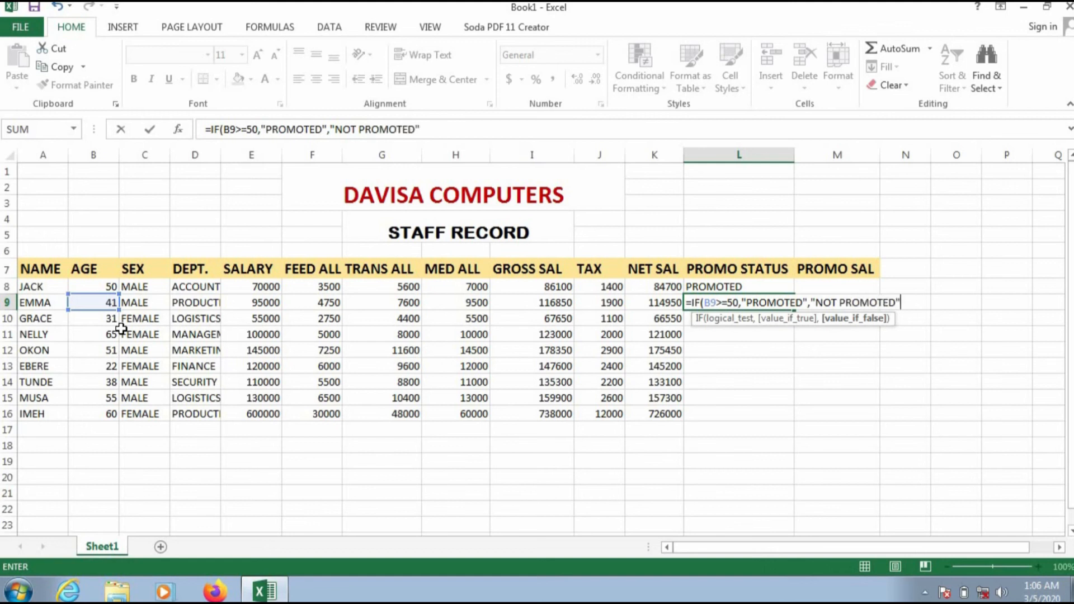
type(")")
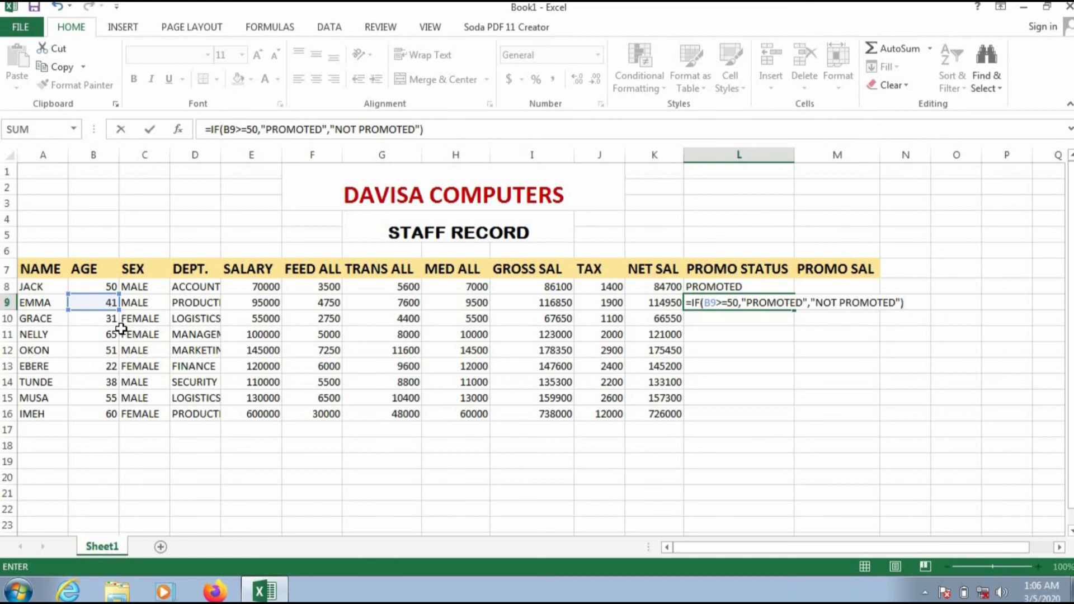
key("Return")
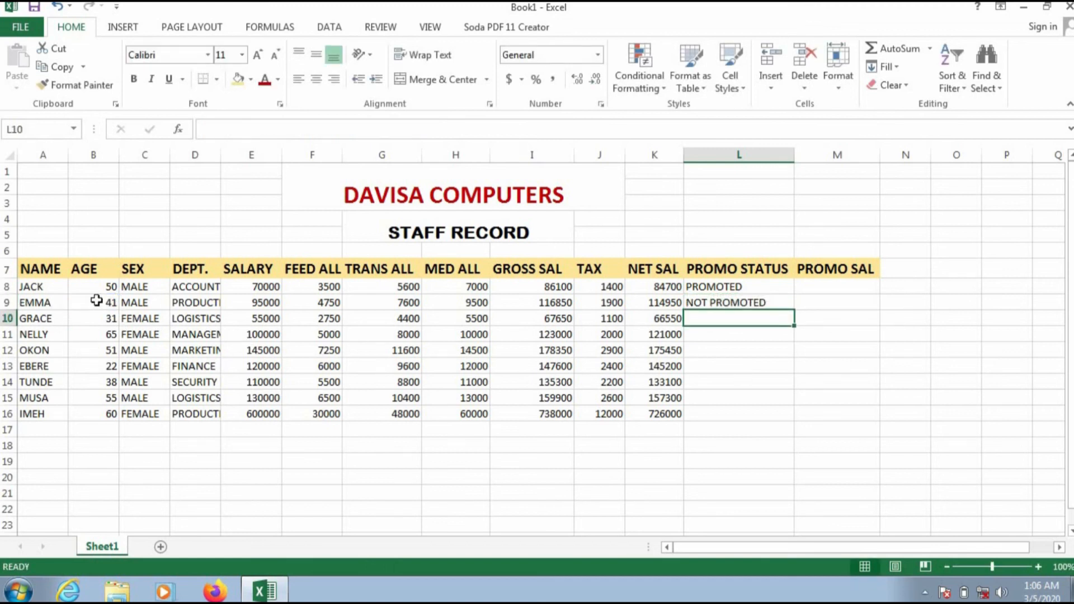
Fill the PROMO STATUS formula from L9 down through L16 for the remaining staff.
left_click(721, 304)
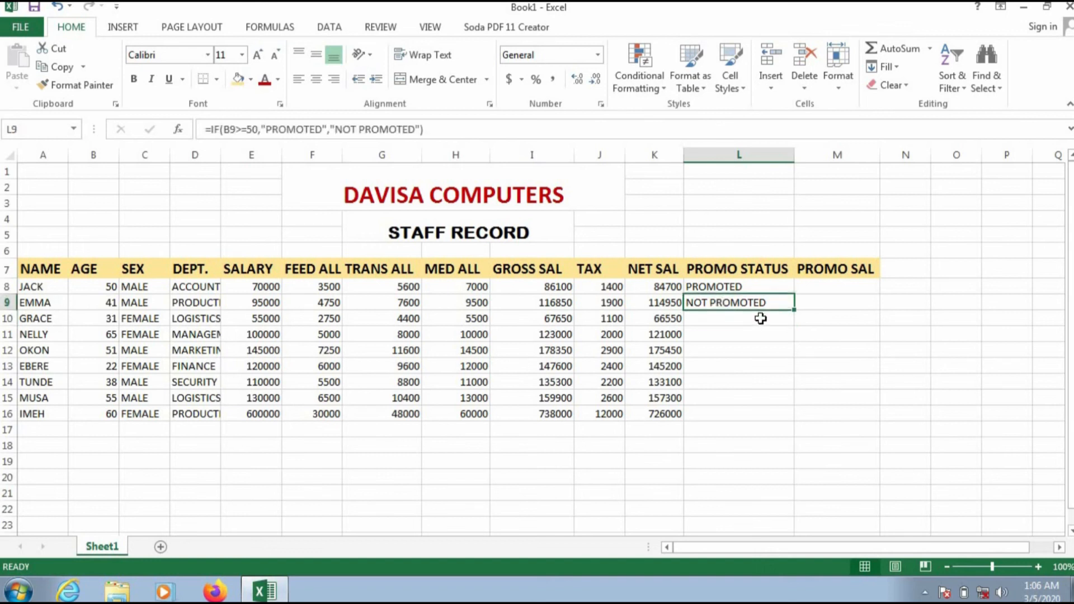
left_click(756, 289)
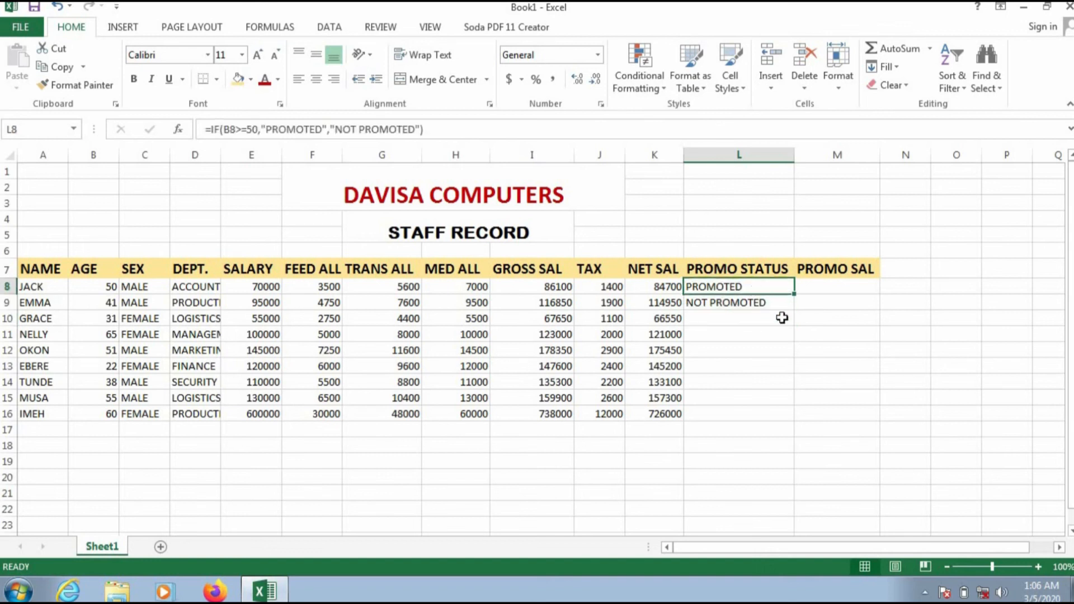
left_click(771, 305)
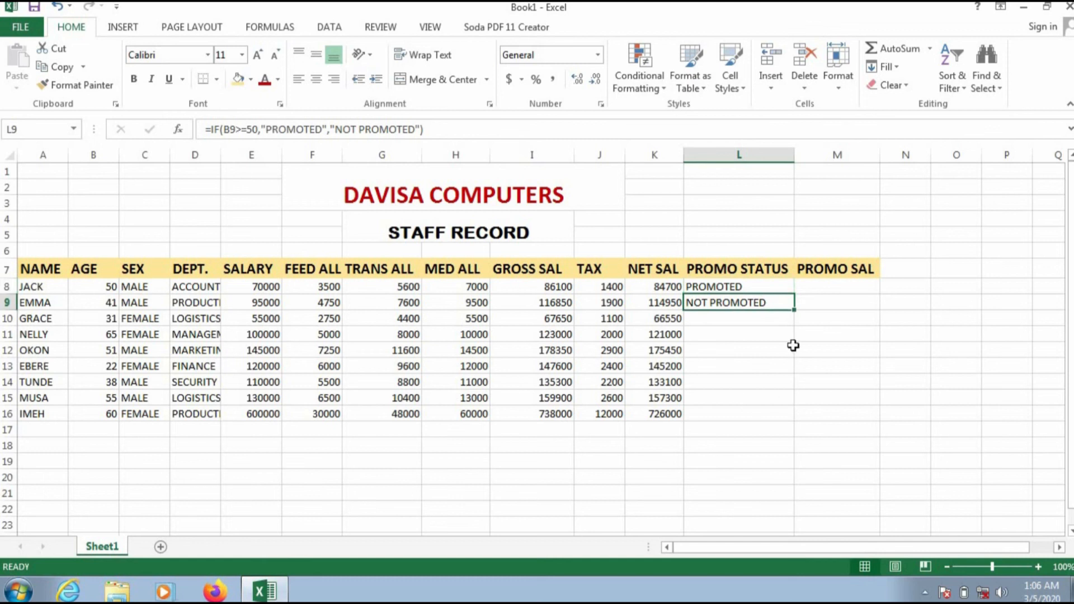
left_click_drag(796, 309, 778, 417)
left_click(748, 458)
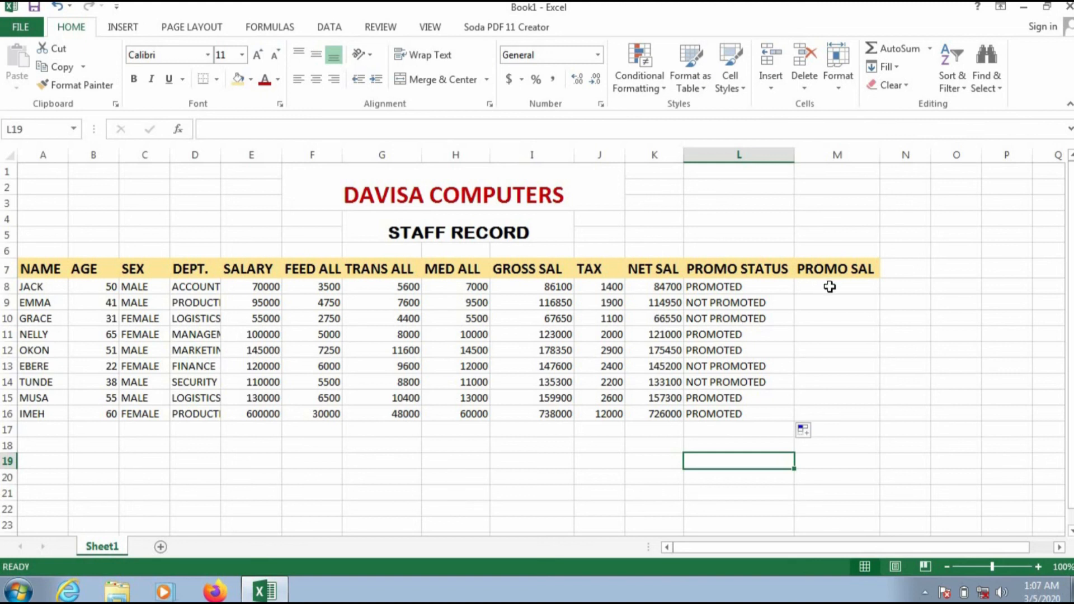
Enter the promotion salary formula =IF(B8>=50,E8+10000,E8+0) in M8.
left_click(831, 285)
type("=")
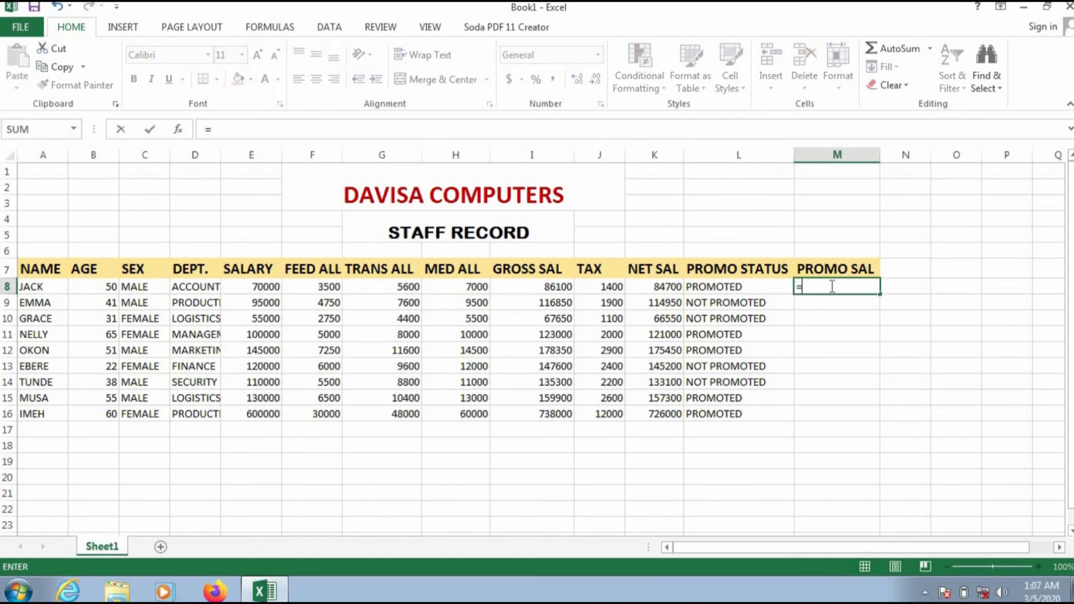
type("IF")
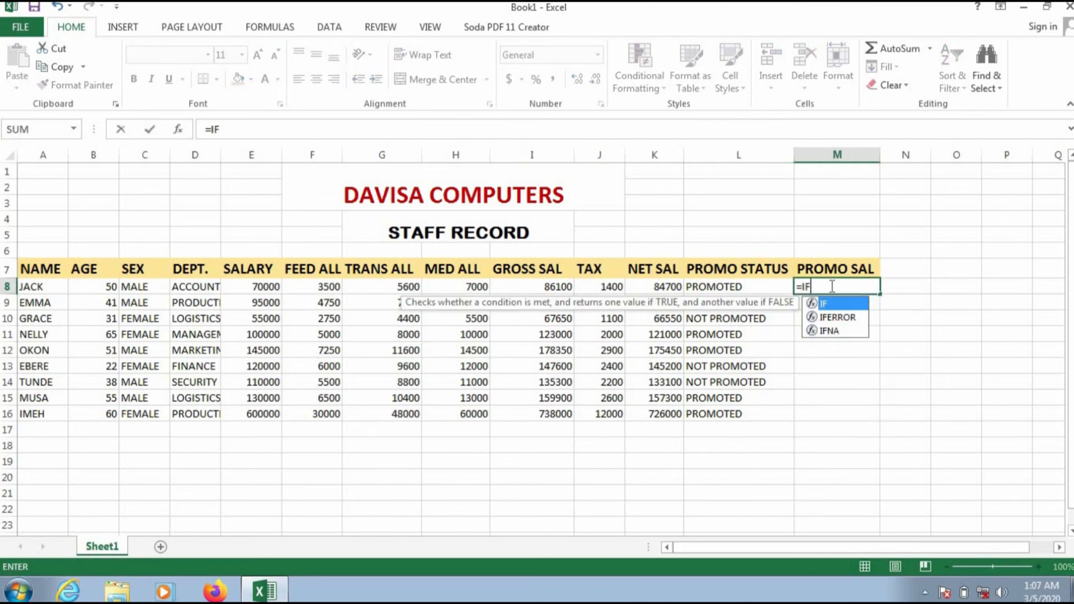
type("(")
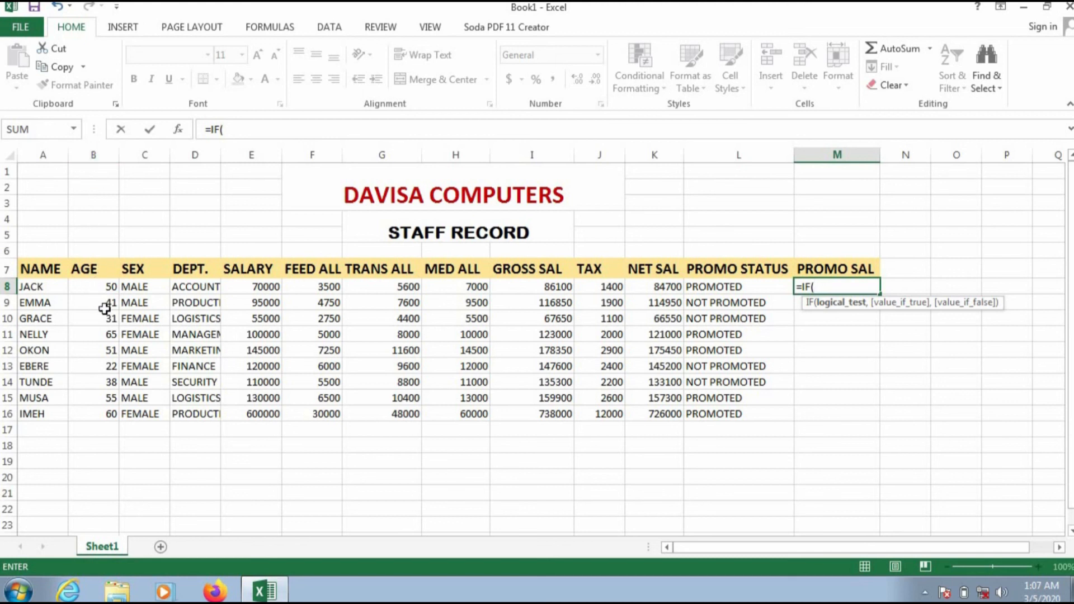
type("B")
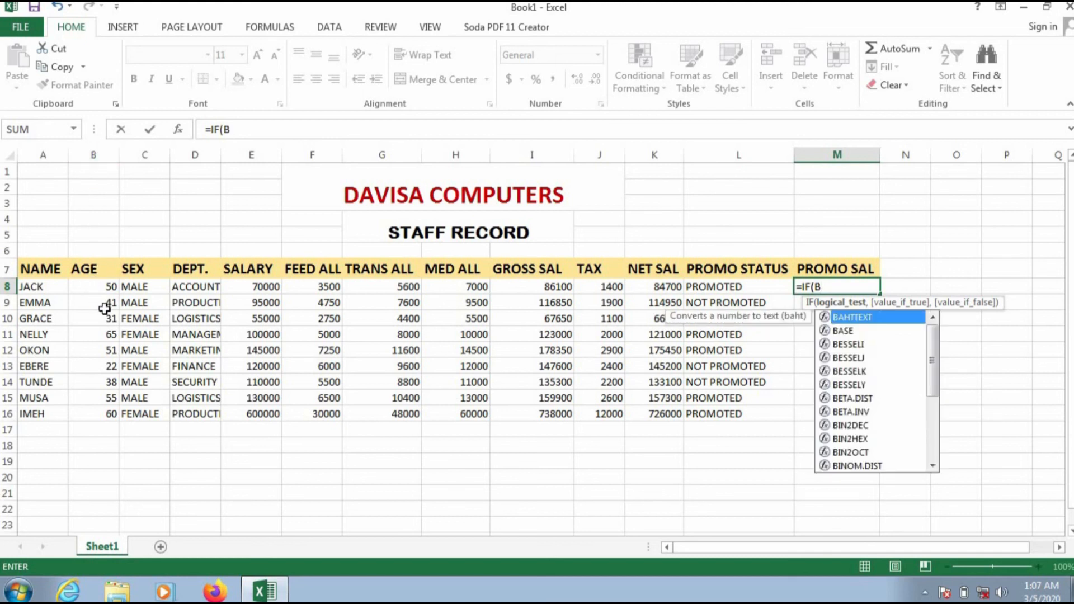
type("8>=")
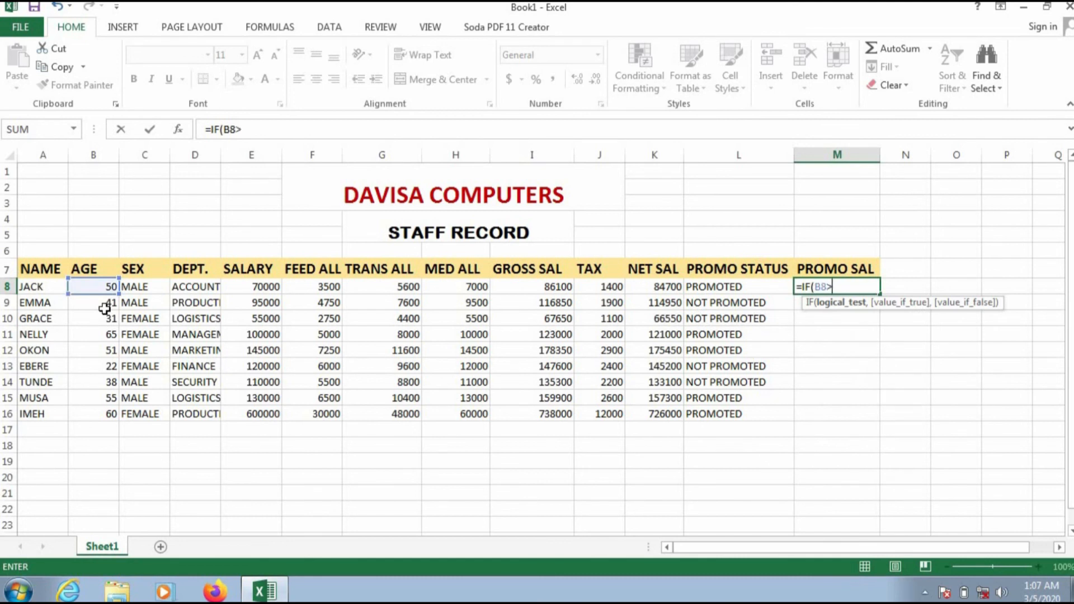
type("50,")
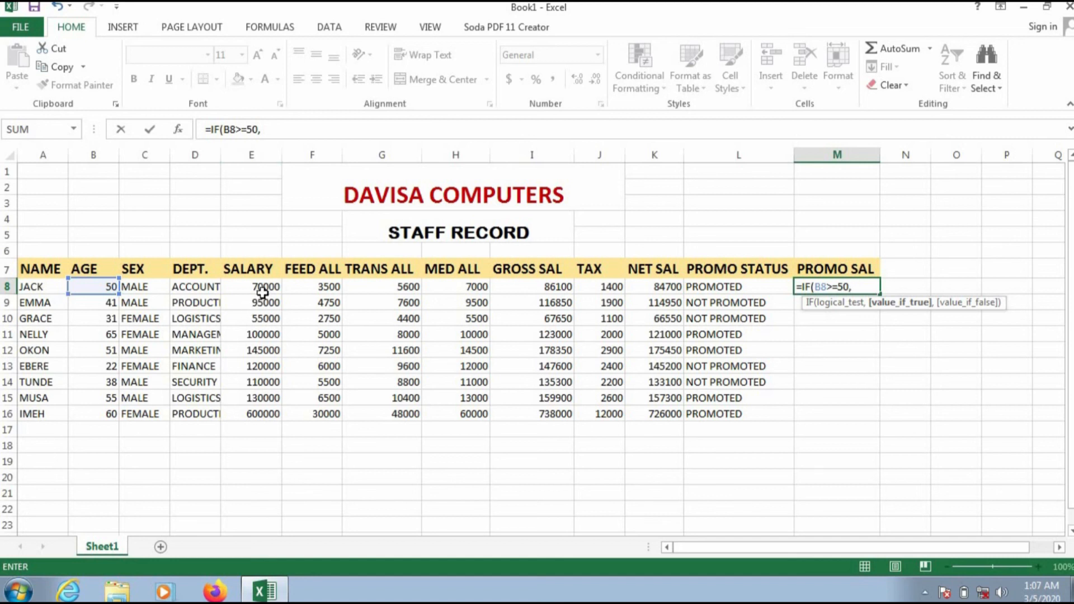
type("E8")
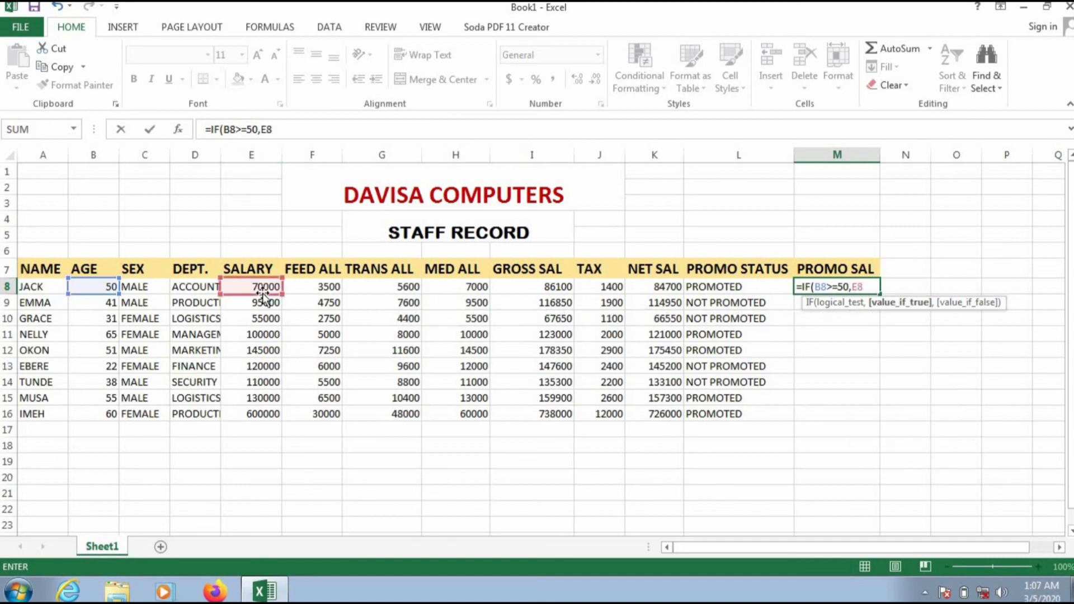
type("+10000,")
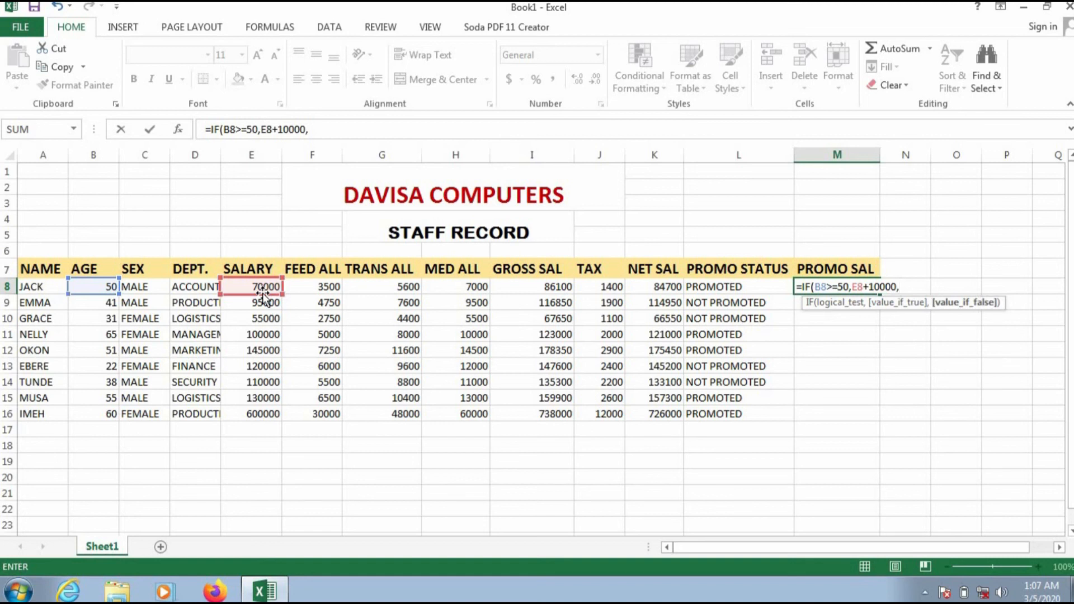
type("E8+")
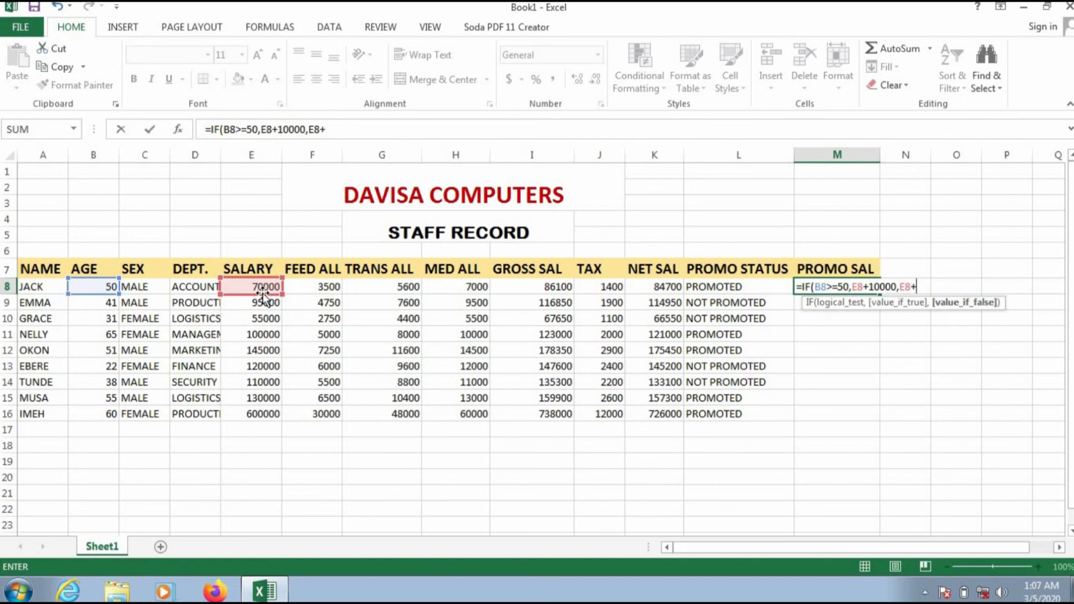
type("0)")
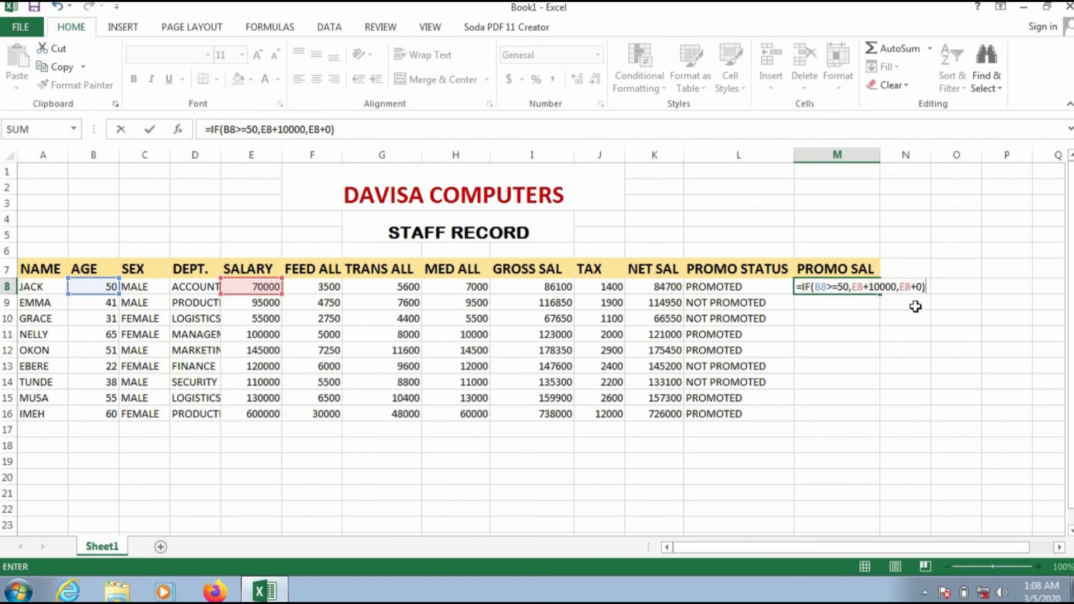
key("Return")
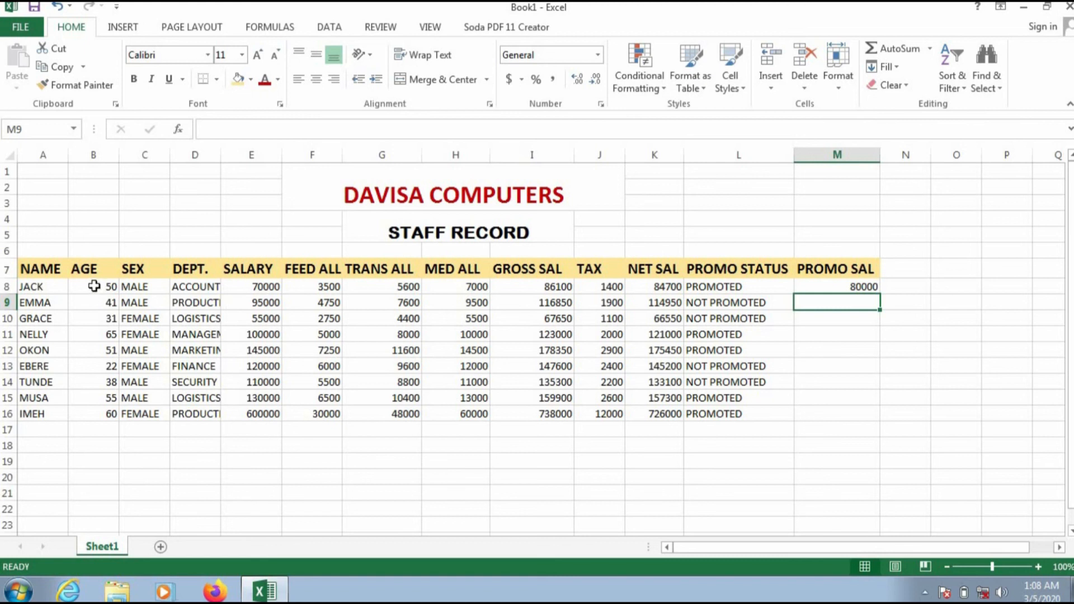
left_click(839, 286)
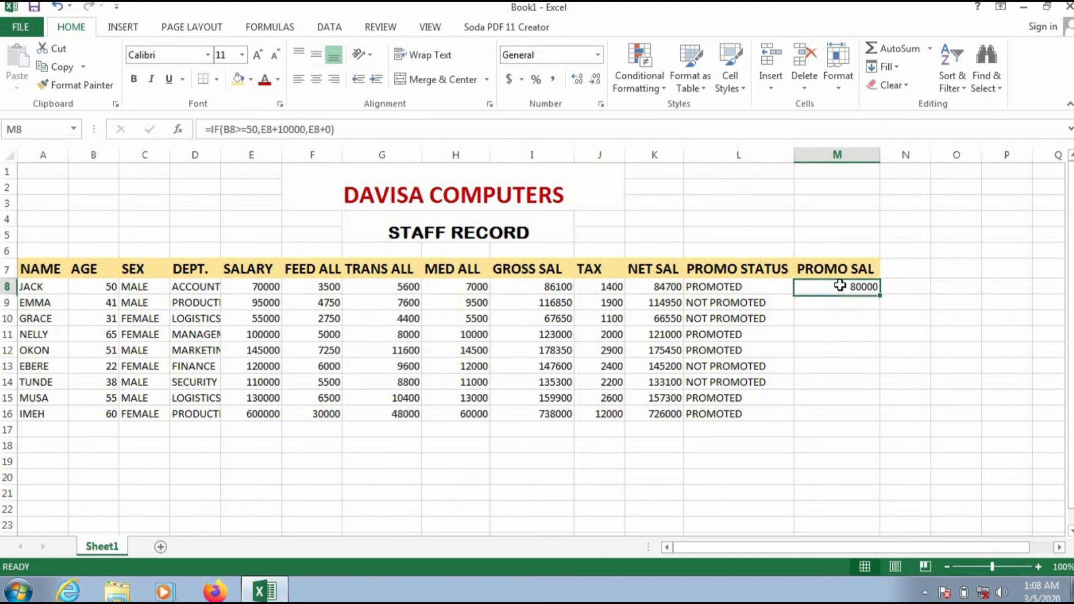
Enter the formula =IF(B9>=50,B9+10000,B9+0) in M9 under PROMO SAL.
left_click(847, 306)
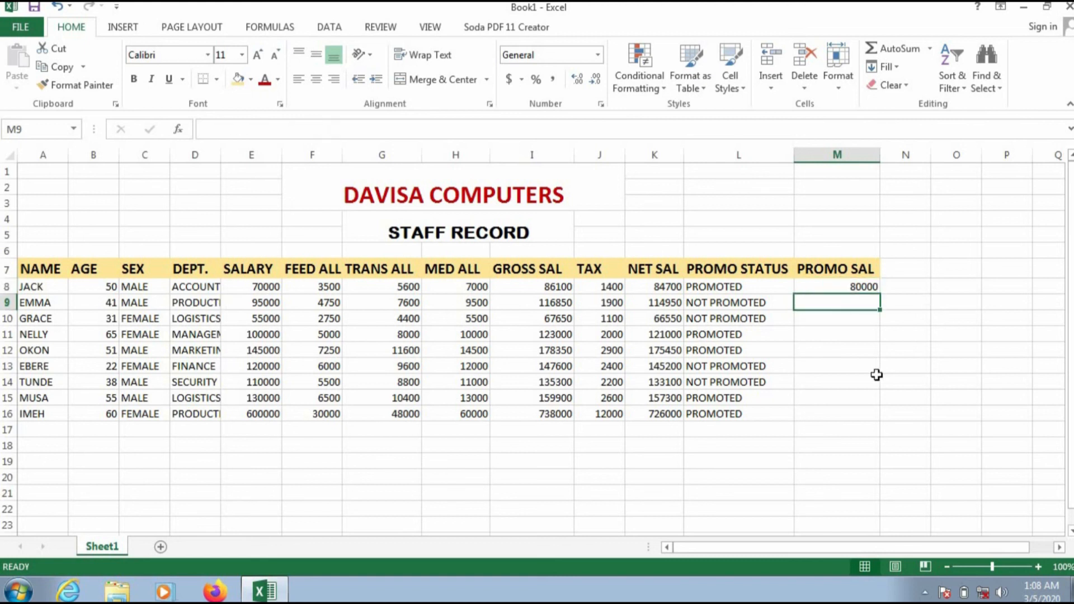
type("=")
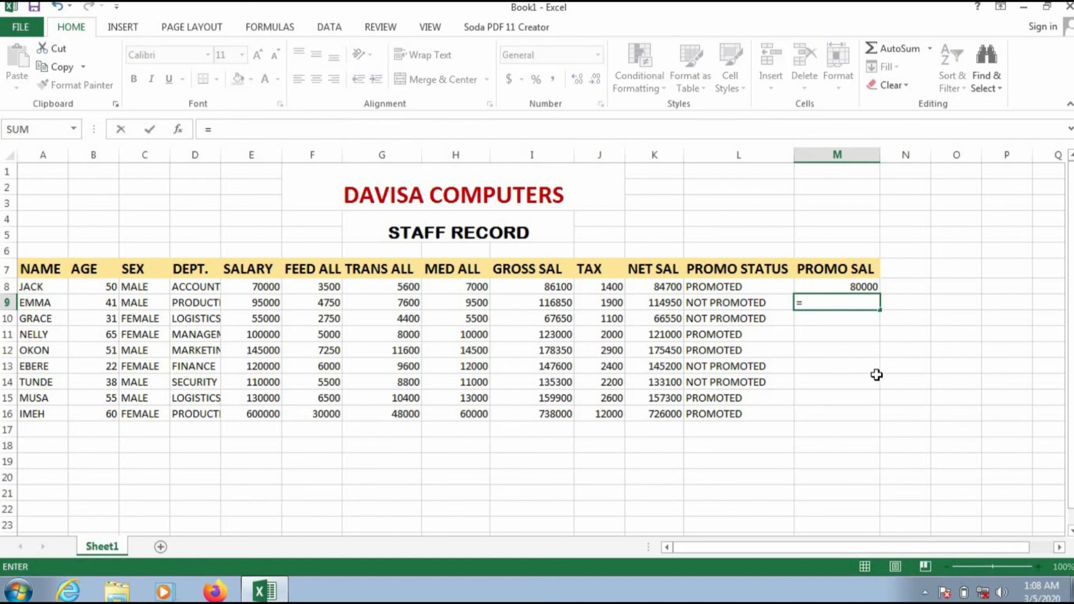
type("IF(")
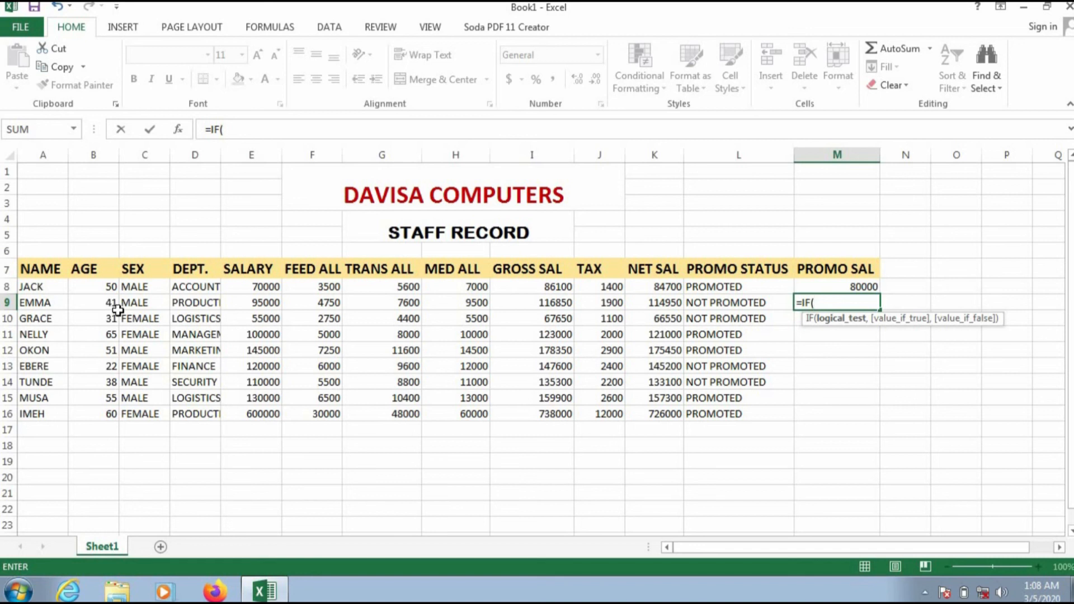
type("B9+")
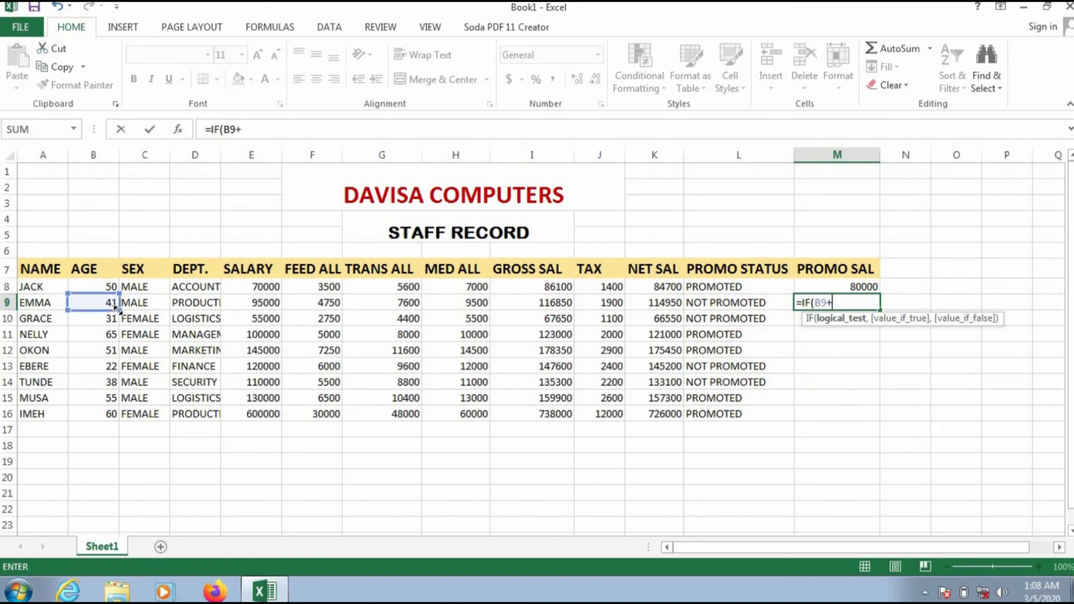
type(">-")
key("BackSpace")
type("=50,B")
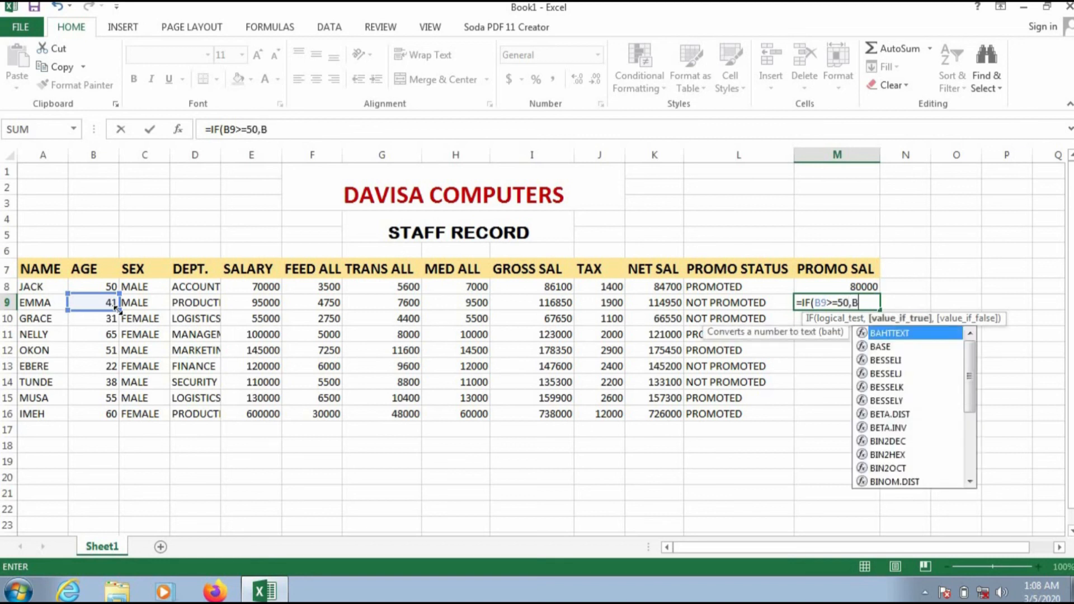
type("9")
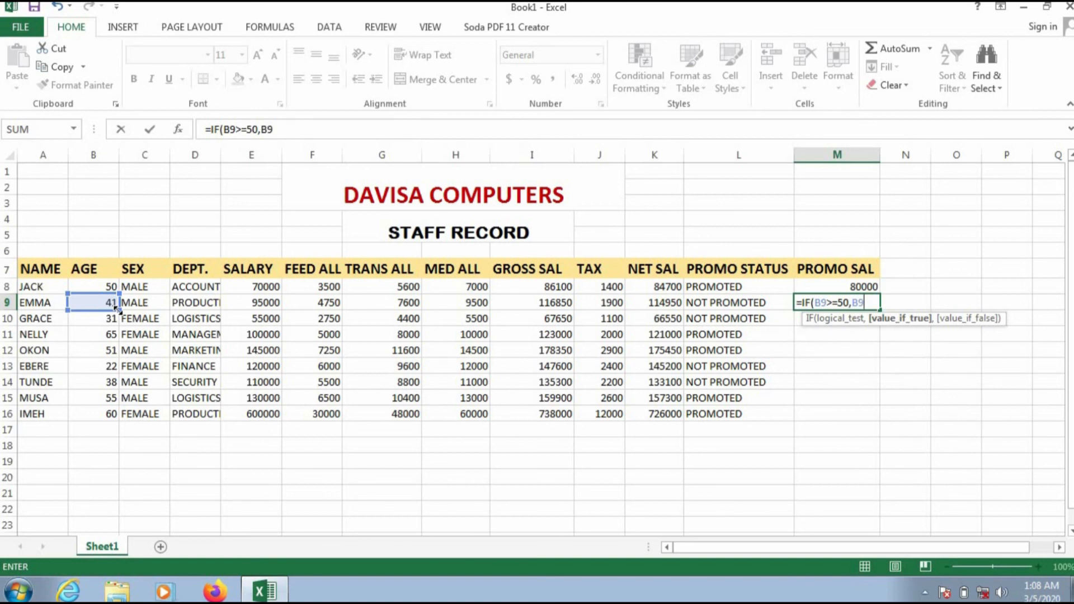
type("+10000")
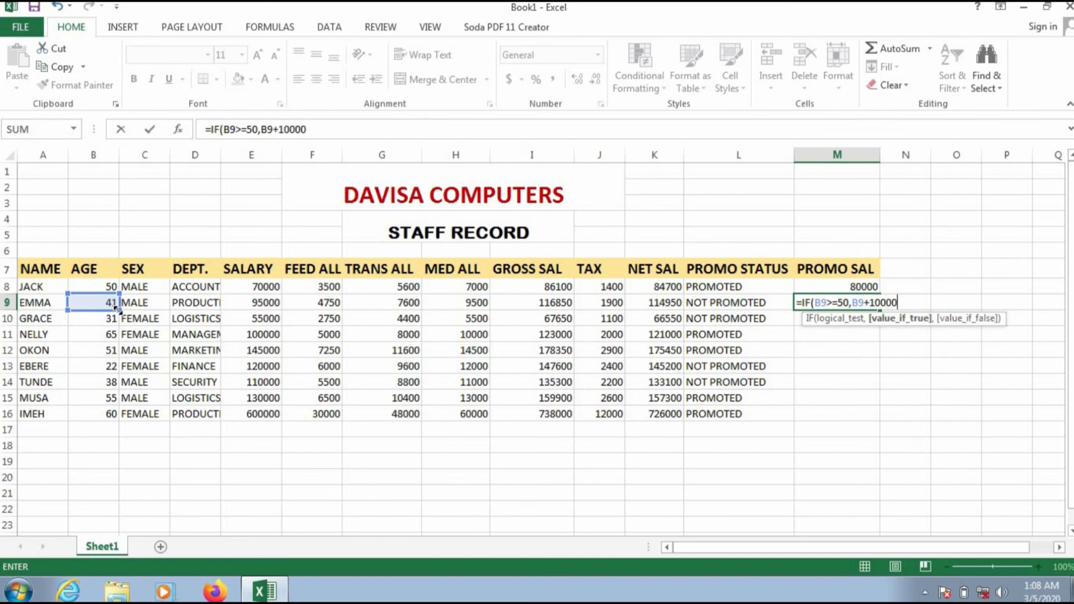
type(",B")
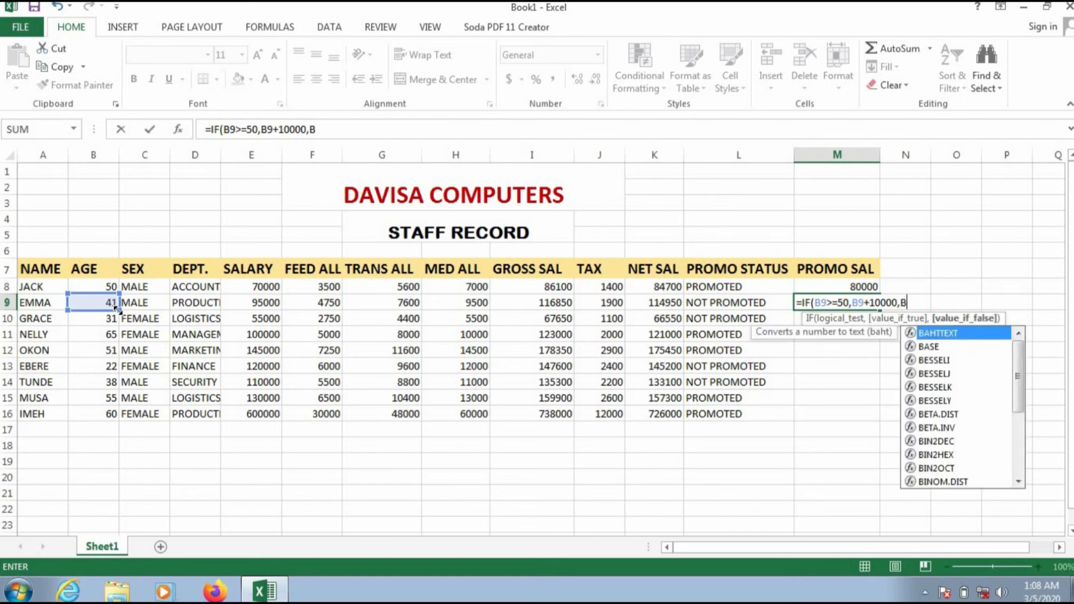
type("9+")
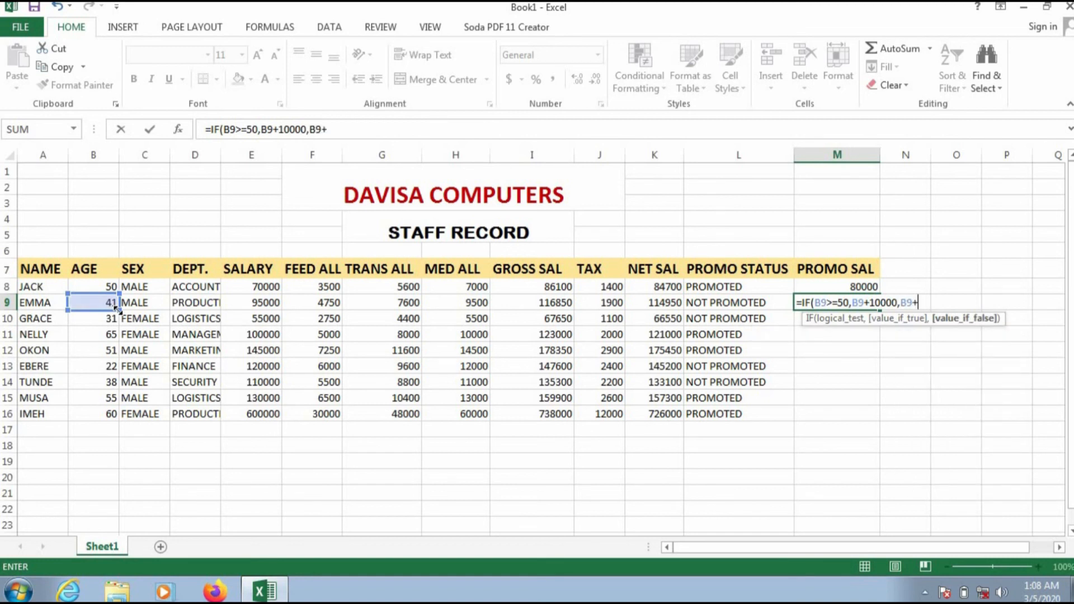
type("0)")
key("Return")
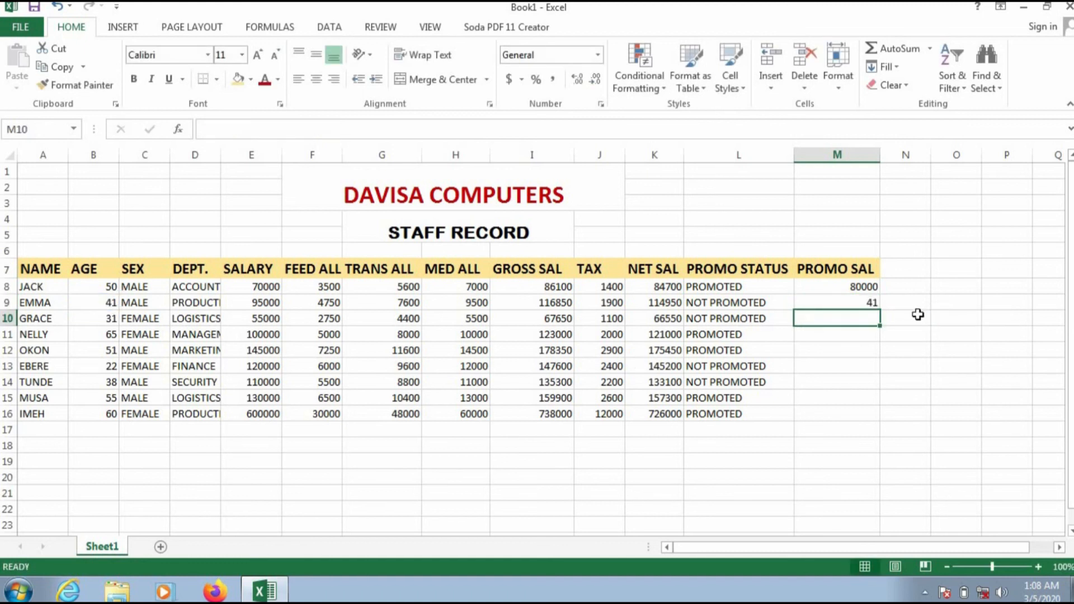
Correct the M9 formula to =IF(B9>=50,E9+10000,E9+0) so both result values reference the salary cell.
double_click(866, 302)
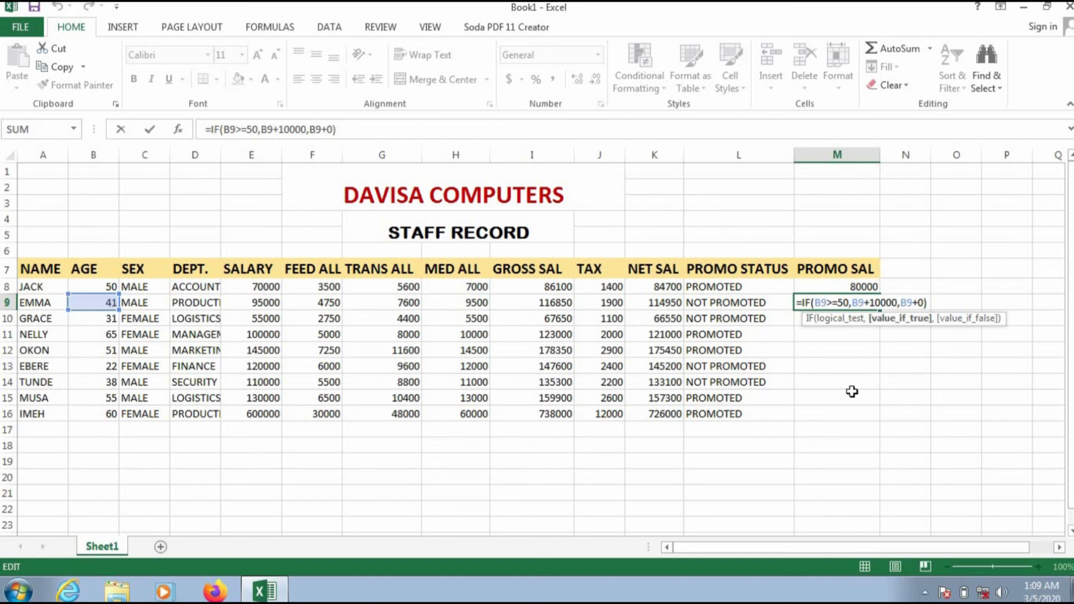
key("BackSpace")
type("E")
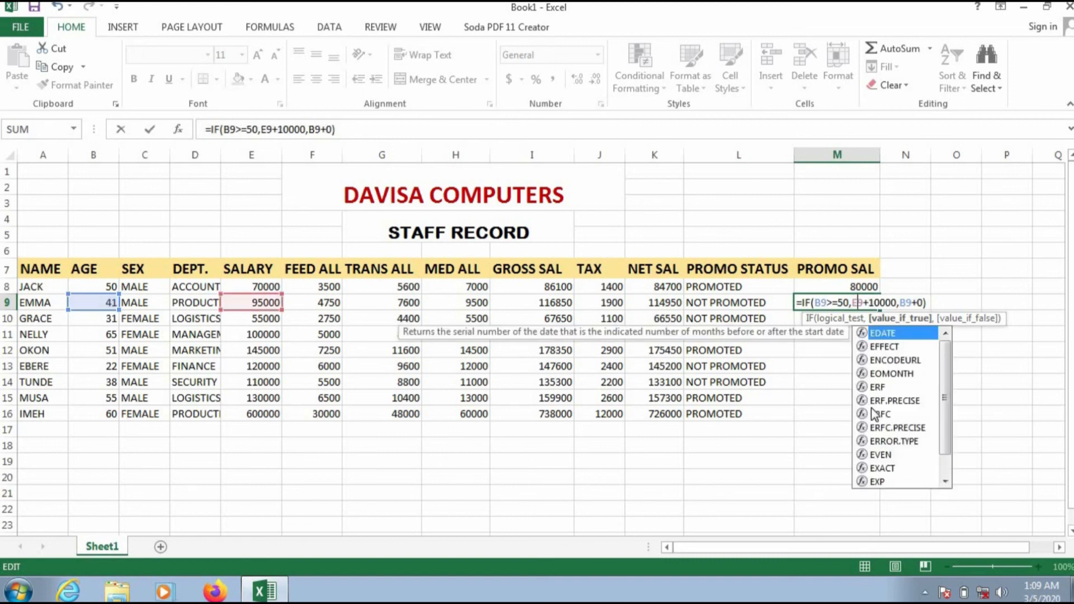
key("BackSpace")
type("E")
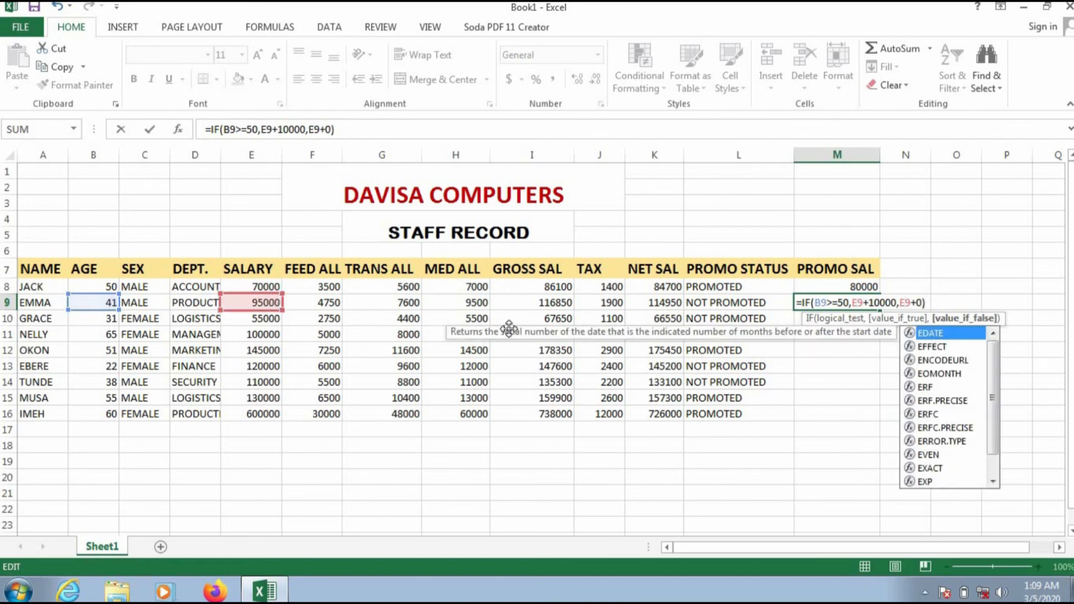
left_click(928, 305)
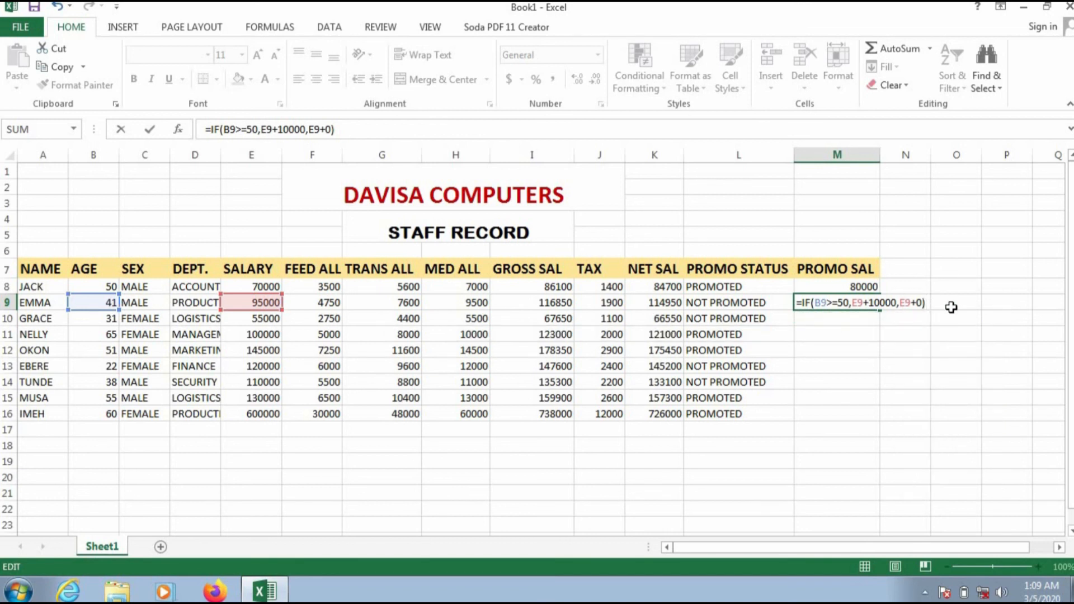
key("Return")
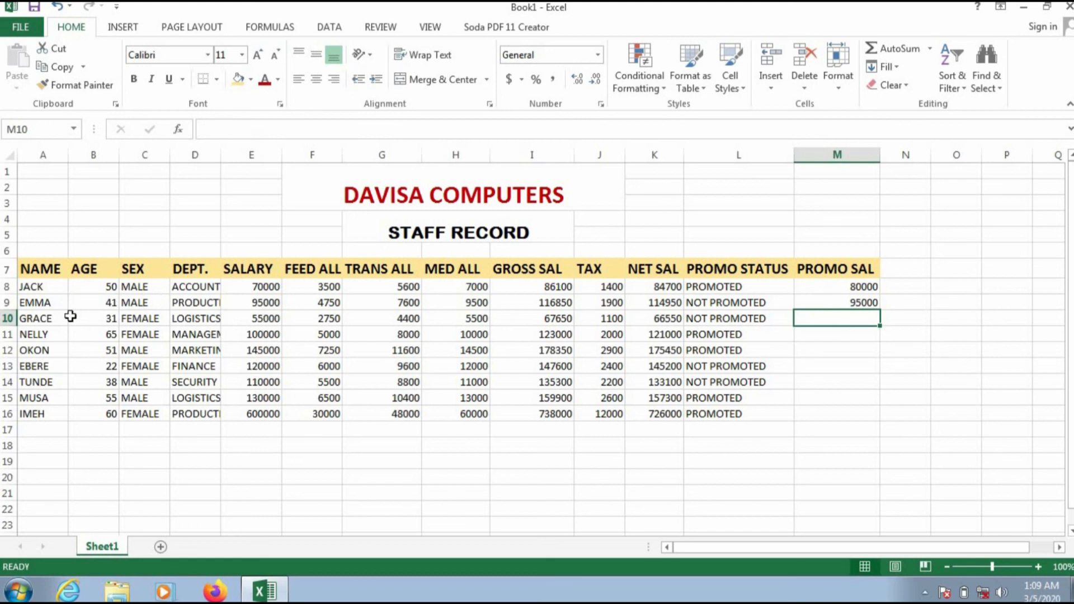
Fill the PROMO SAL formula from M9 down through M16 for the remaining staff.
left_click(827, 300)
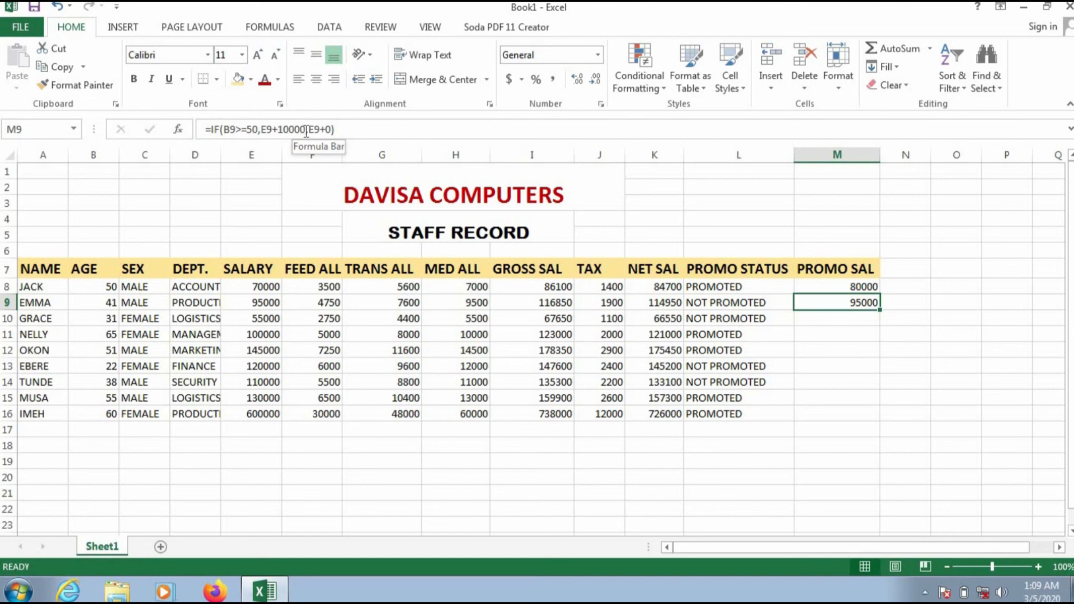
double_click(881, 311)
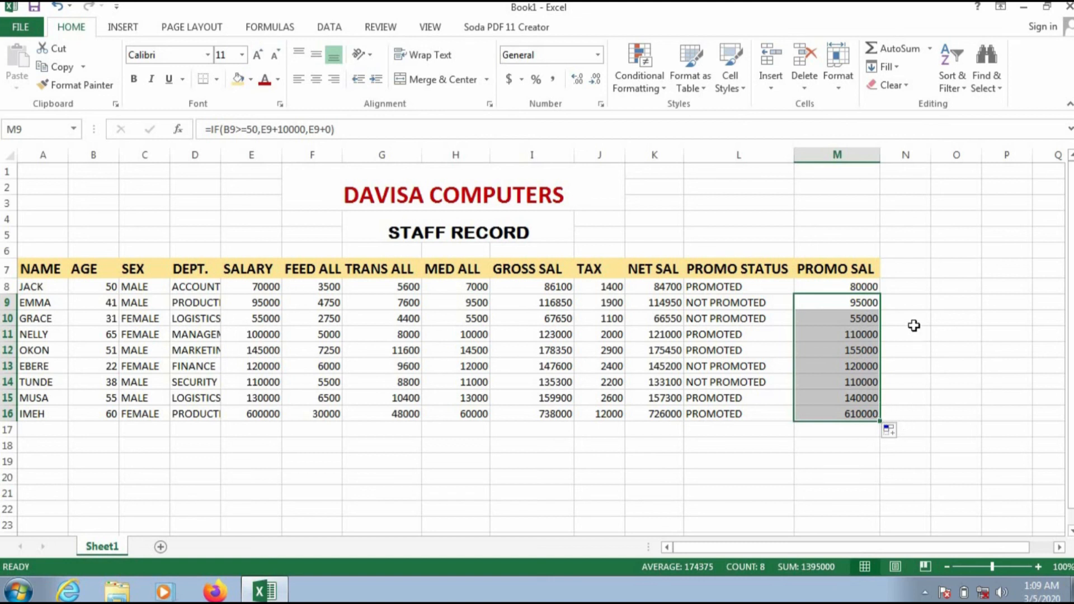
left_click(898, 275)
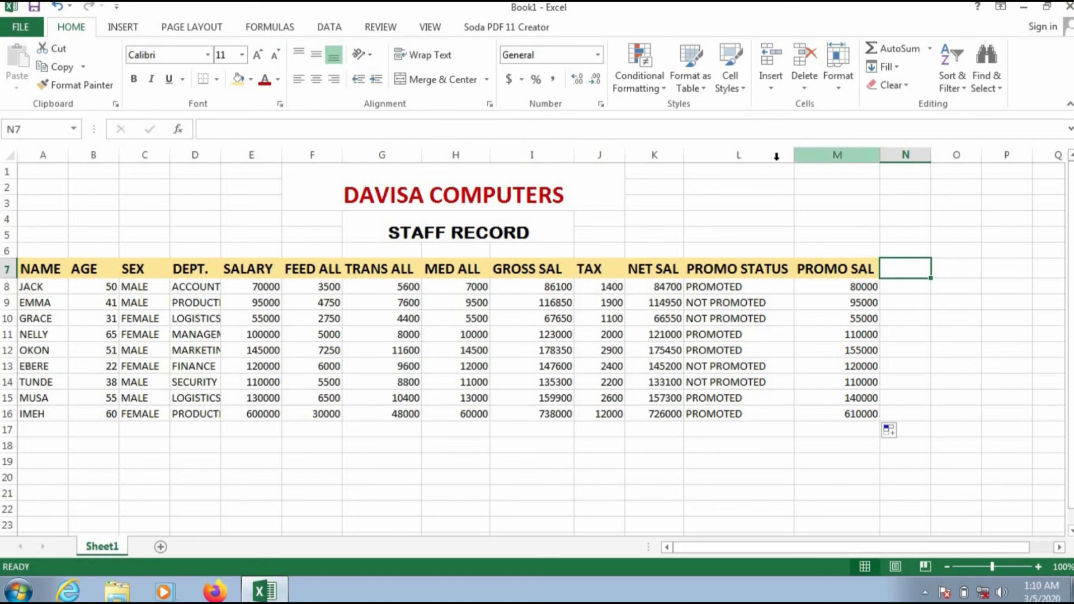
Save the workbook as STAFF RECORD in the My Documents folder as an Excel Workbook.
left_click(1029, 9)
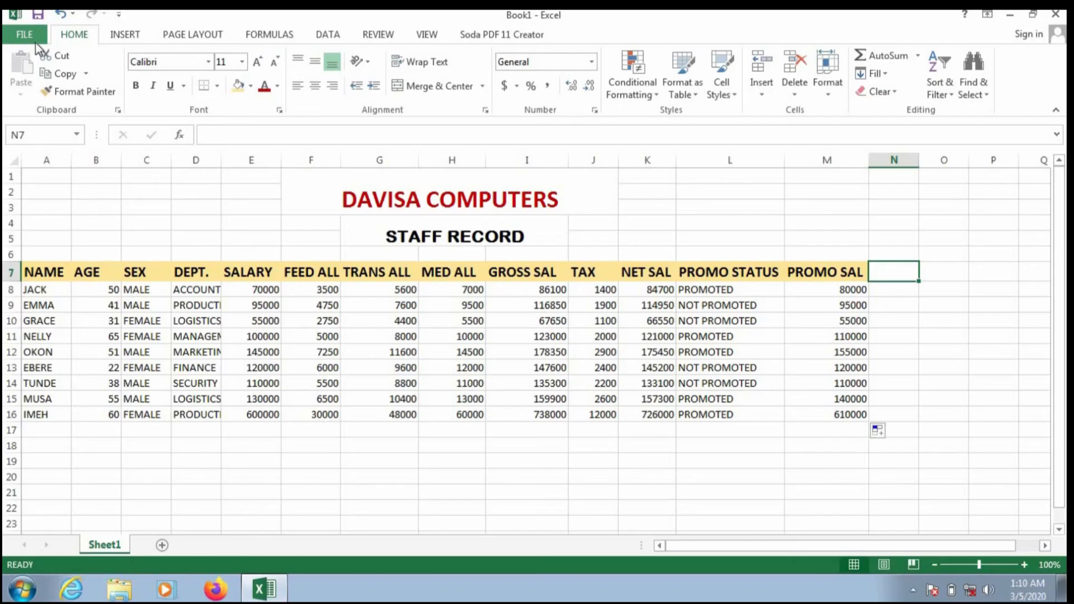
left_click(26, 36)
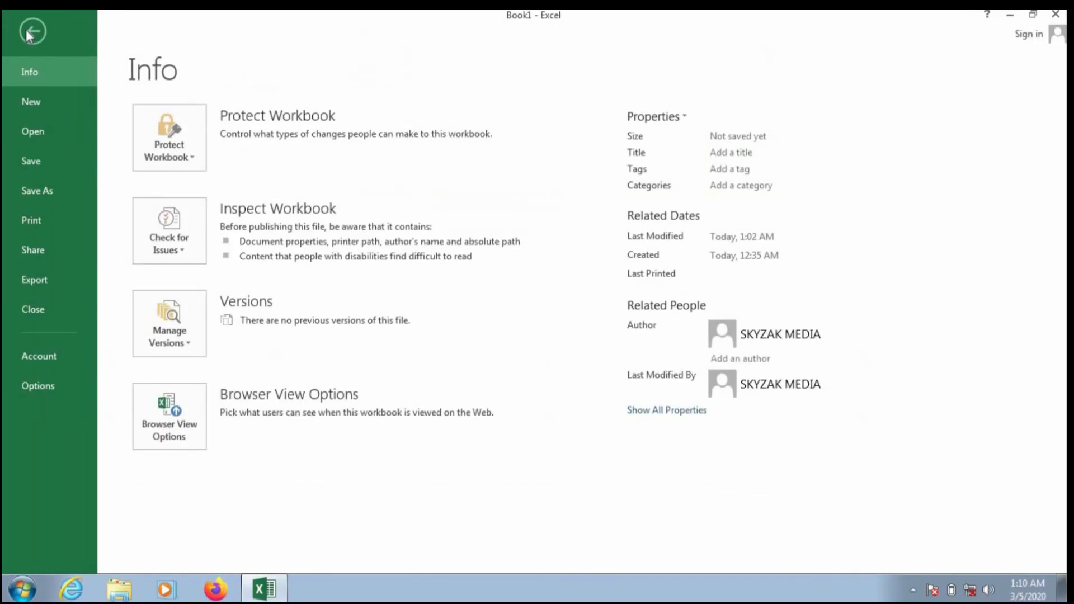
left_click(35, 163)
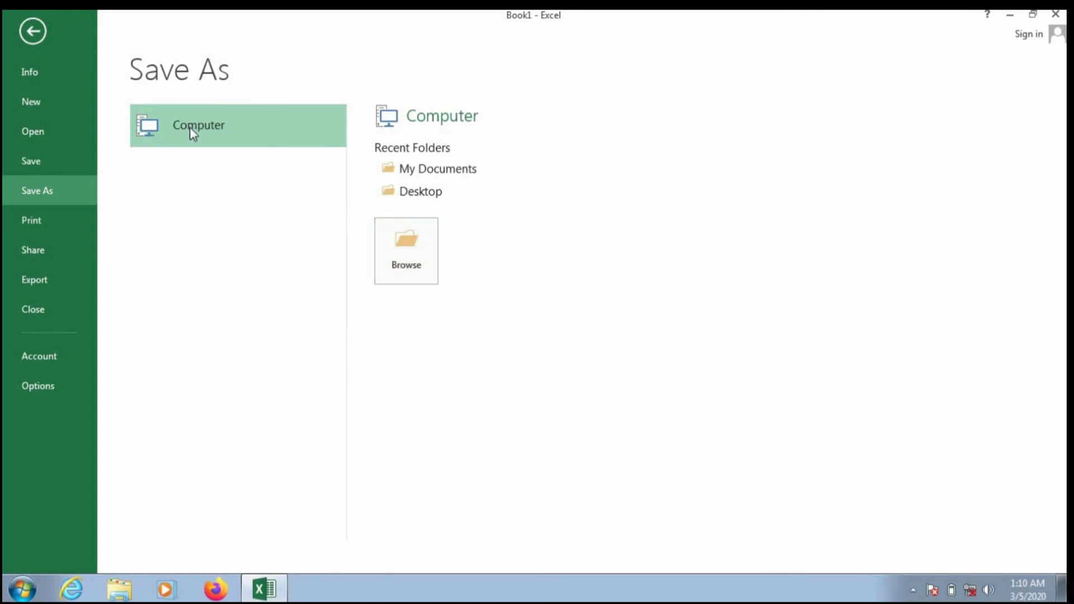
left_click(441, 169)
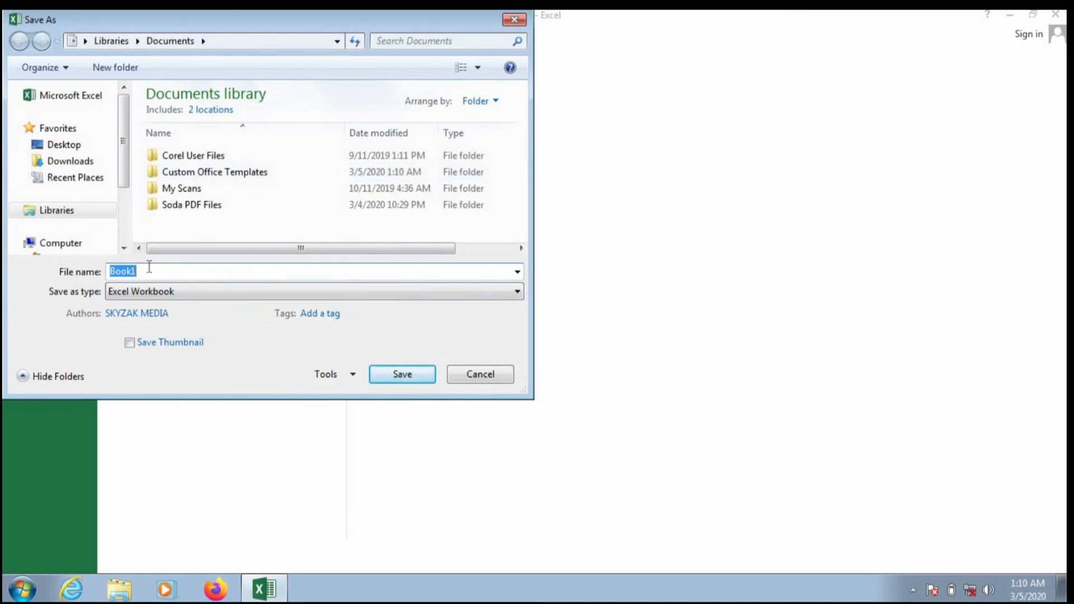
type("STAFF RCORD")
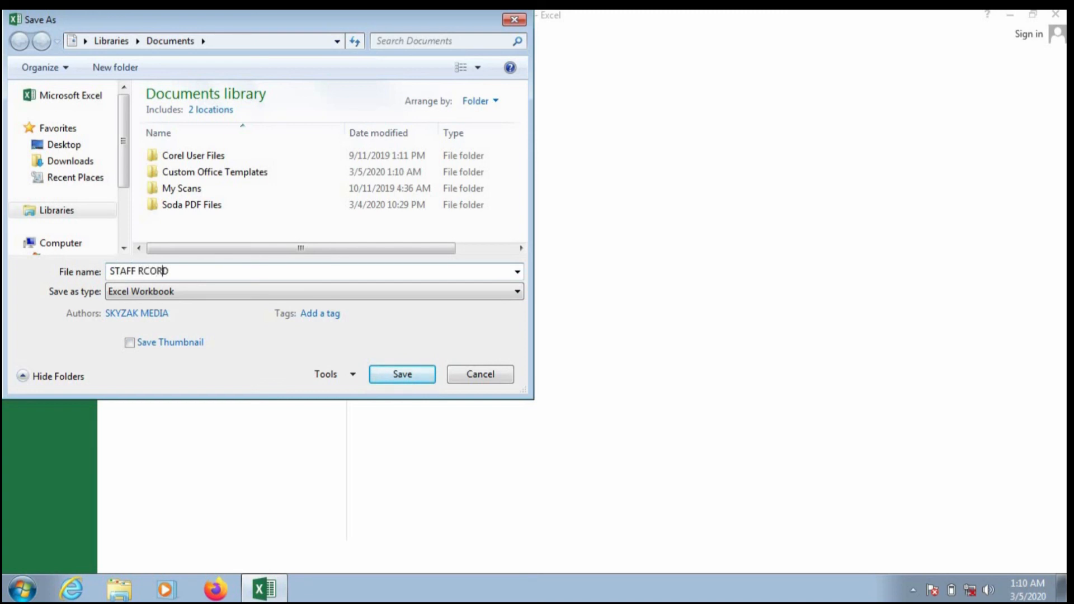
type("E")
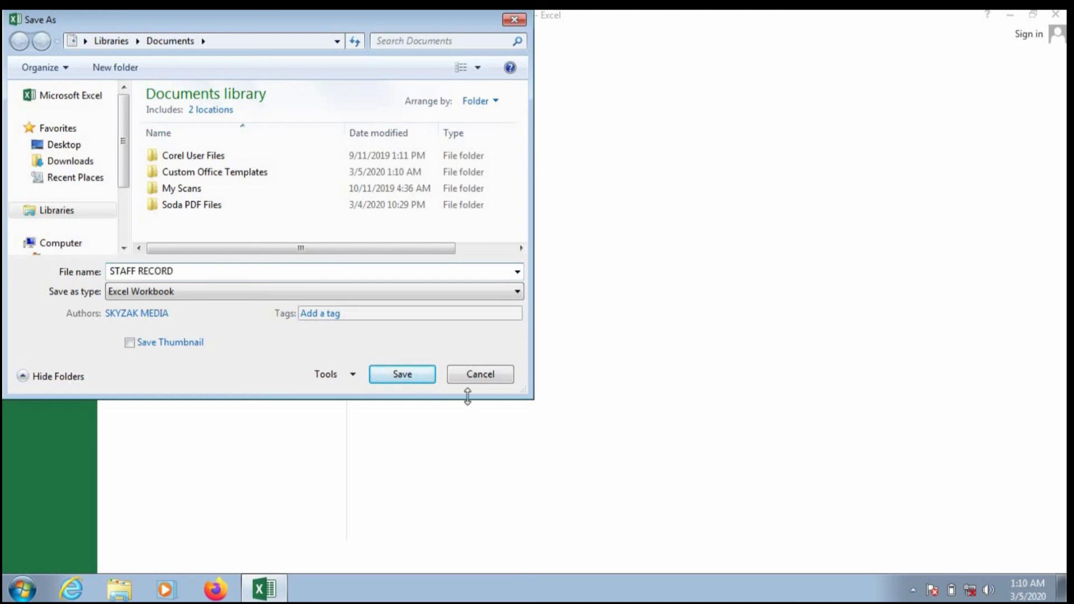
left_click(411, 374)
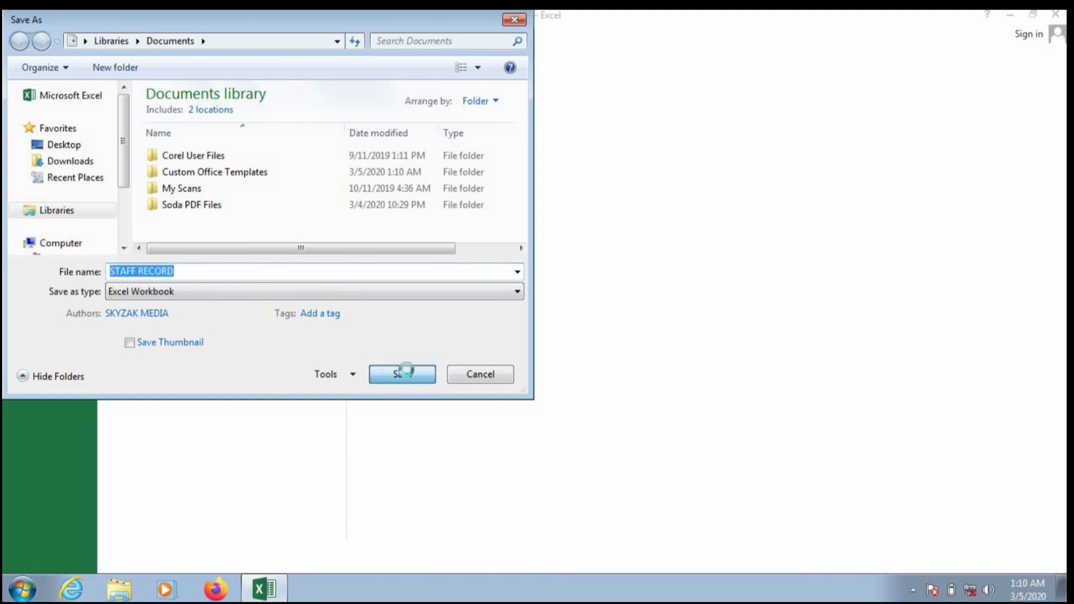